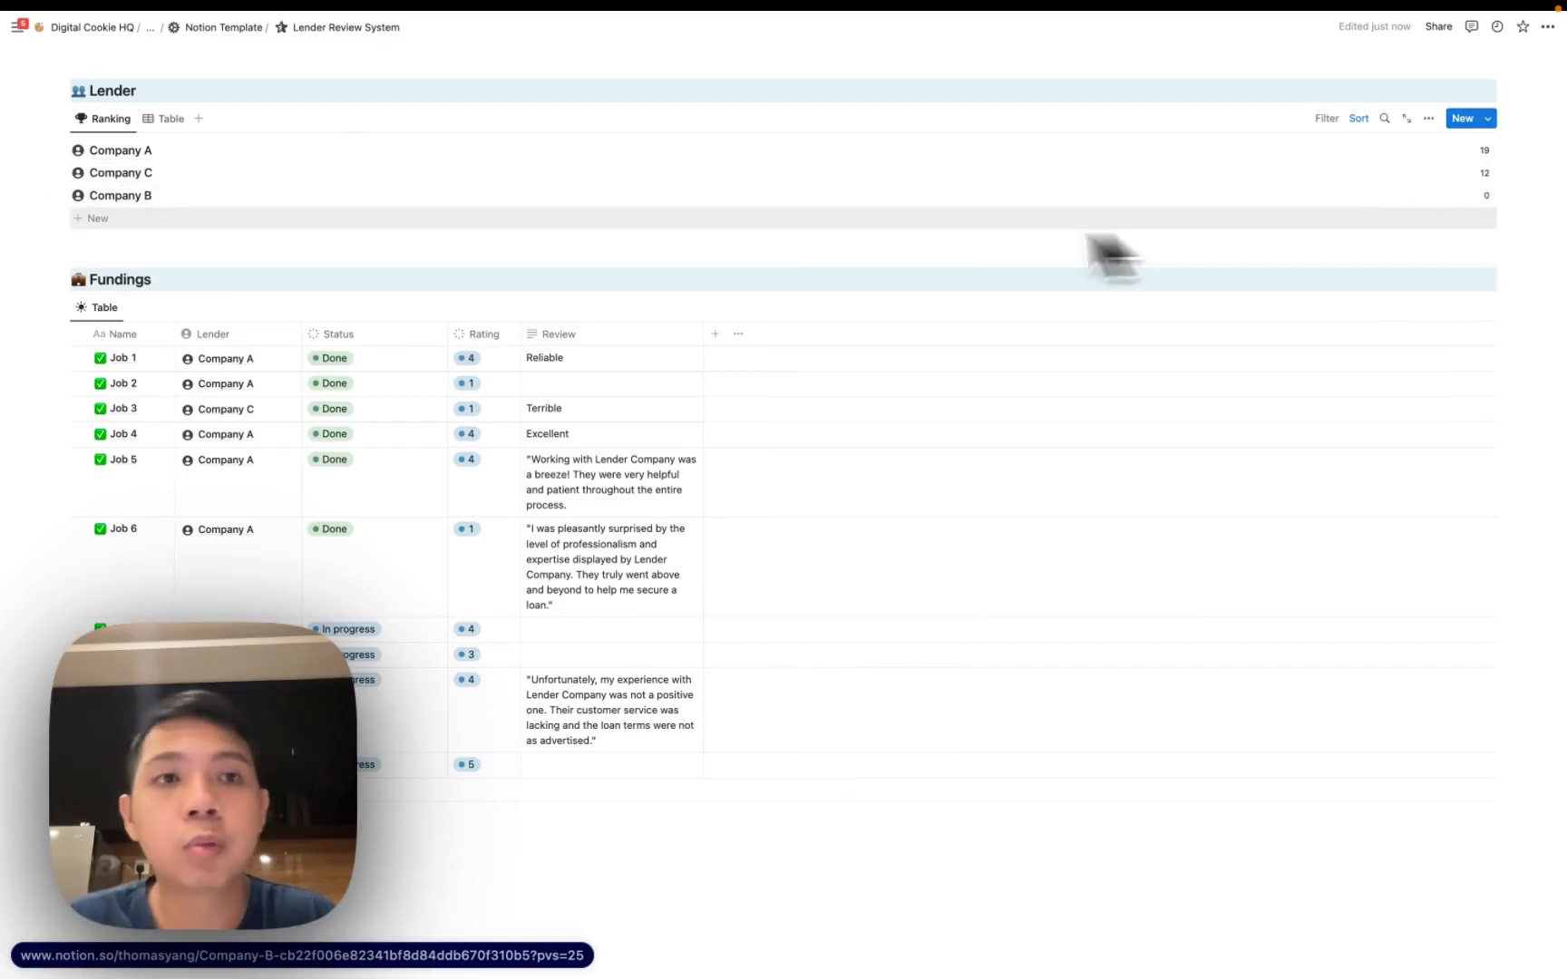
# Add a lender named Company D to the ranking list and give it the same person icon as the other companies.
pyautogui.click(408, 222)
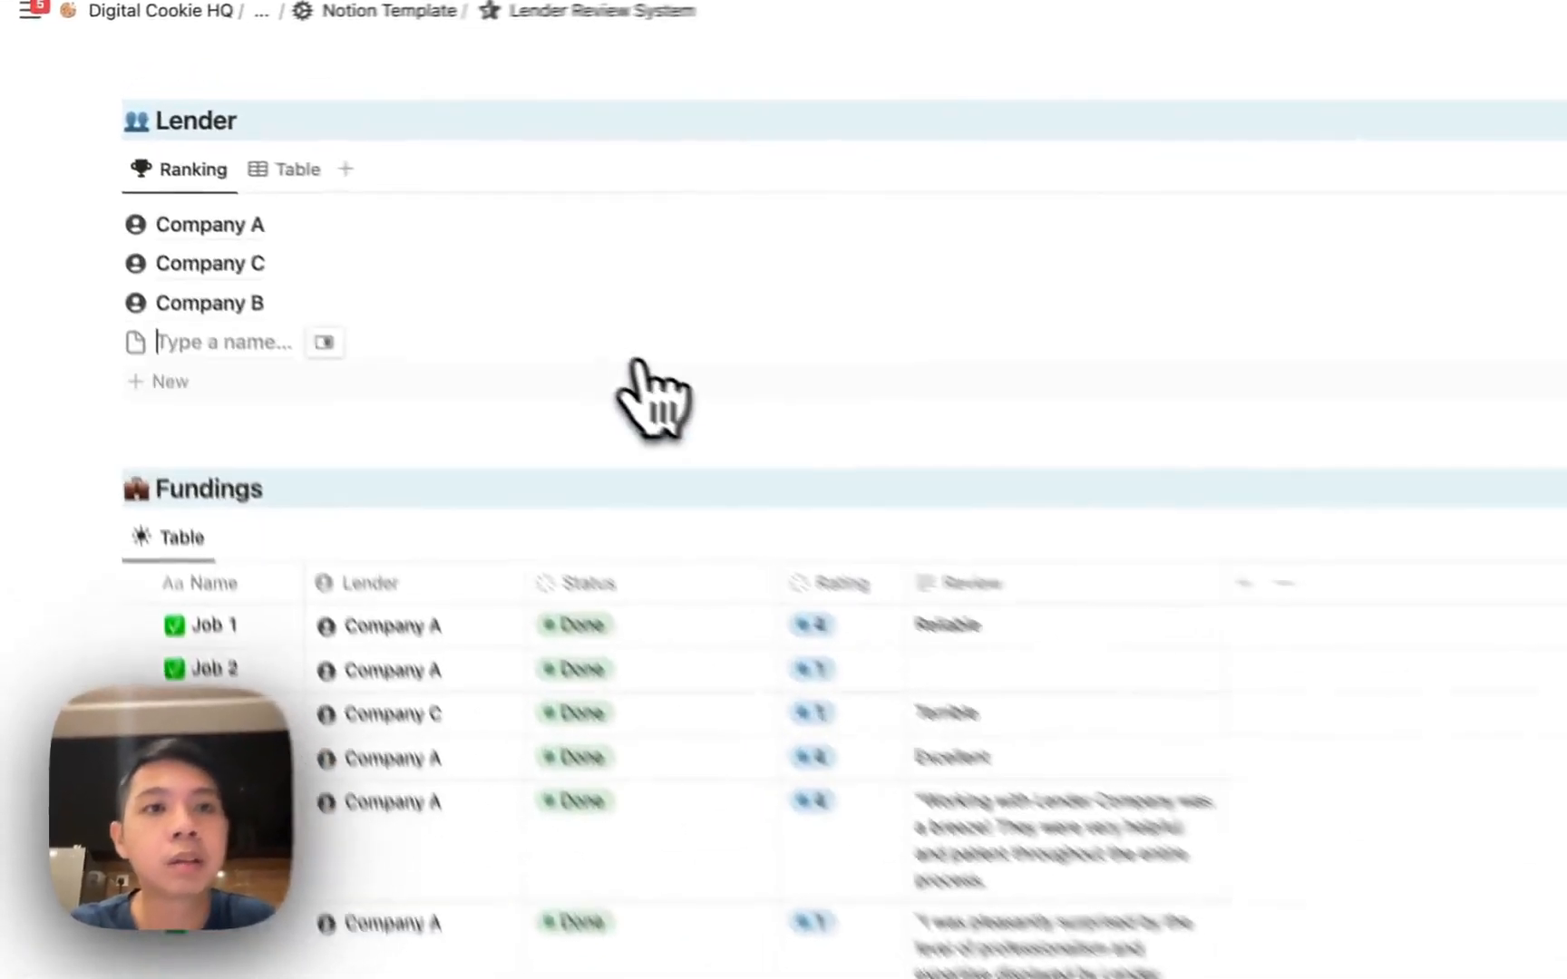
pyautogui.write('Company')
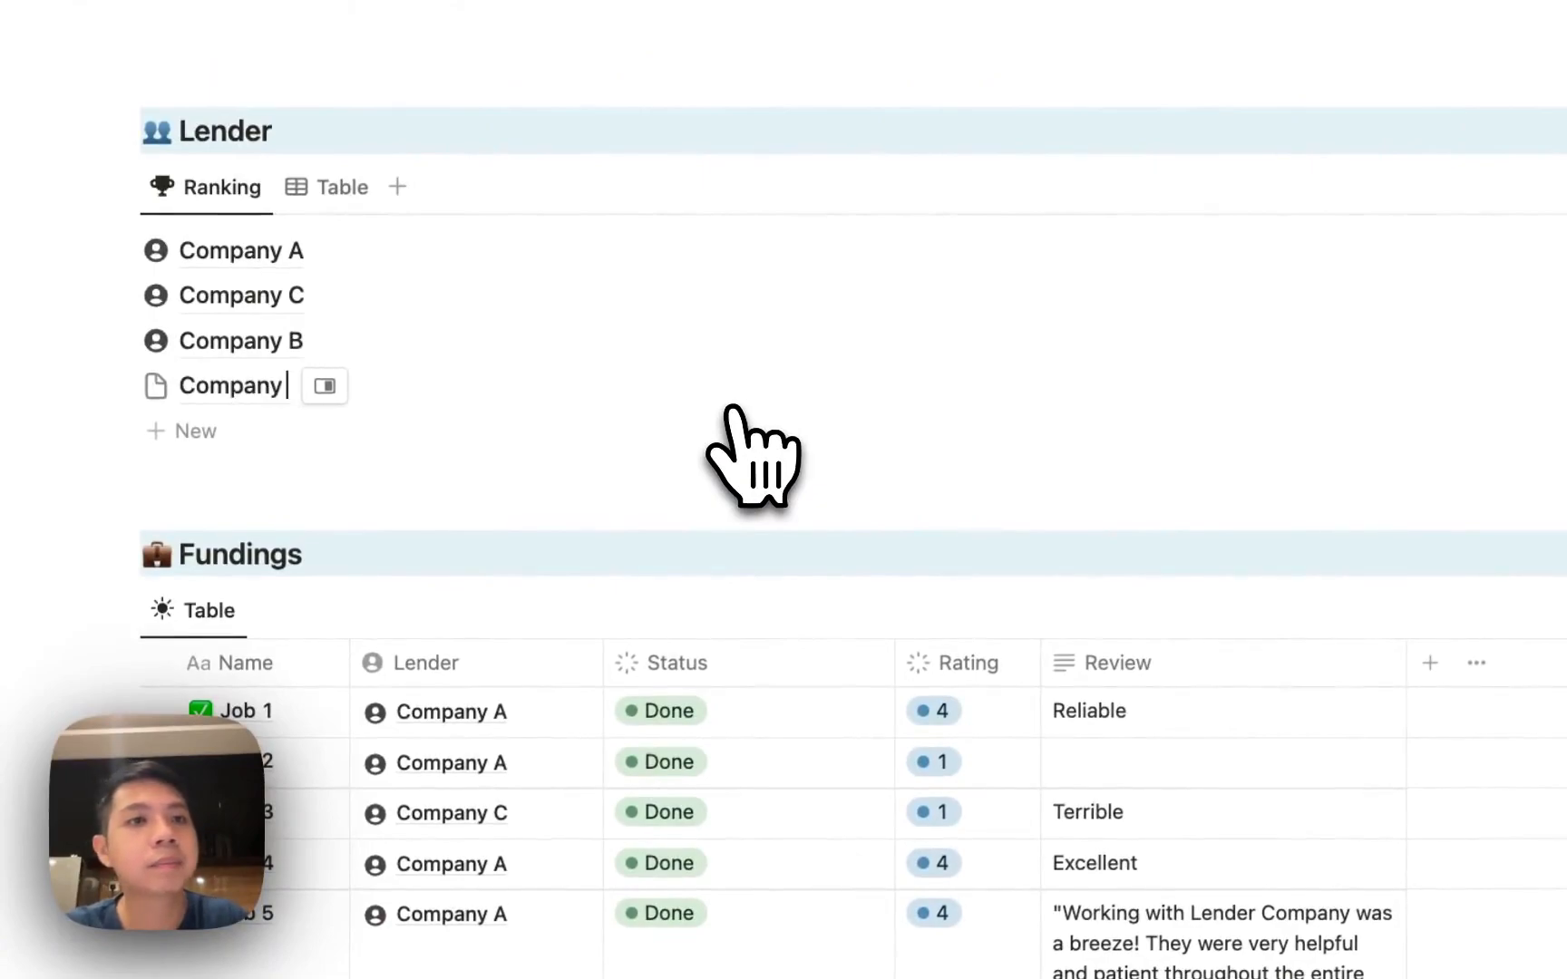
pyautogui.press('Escape')
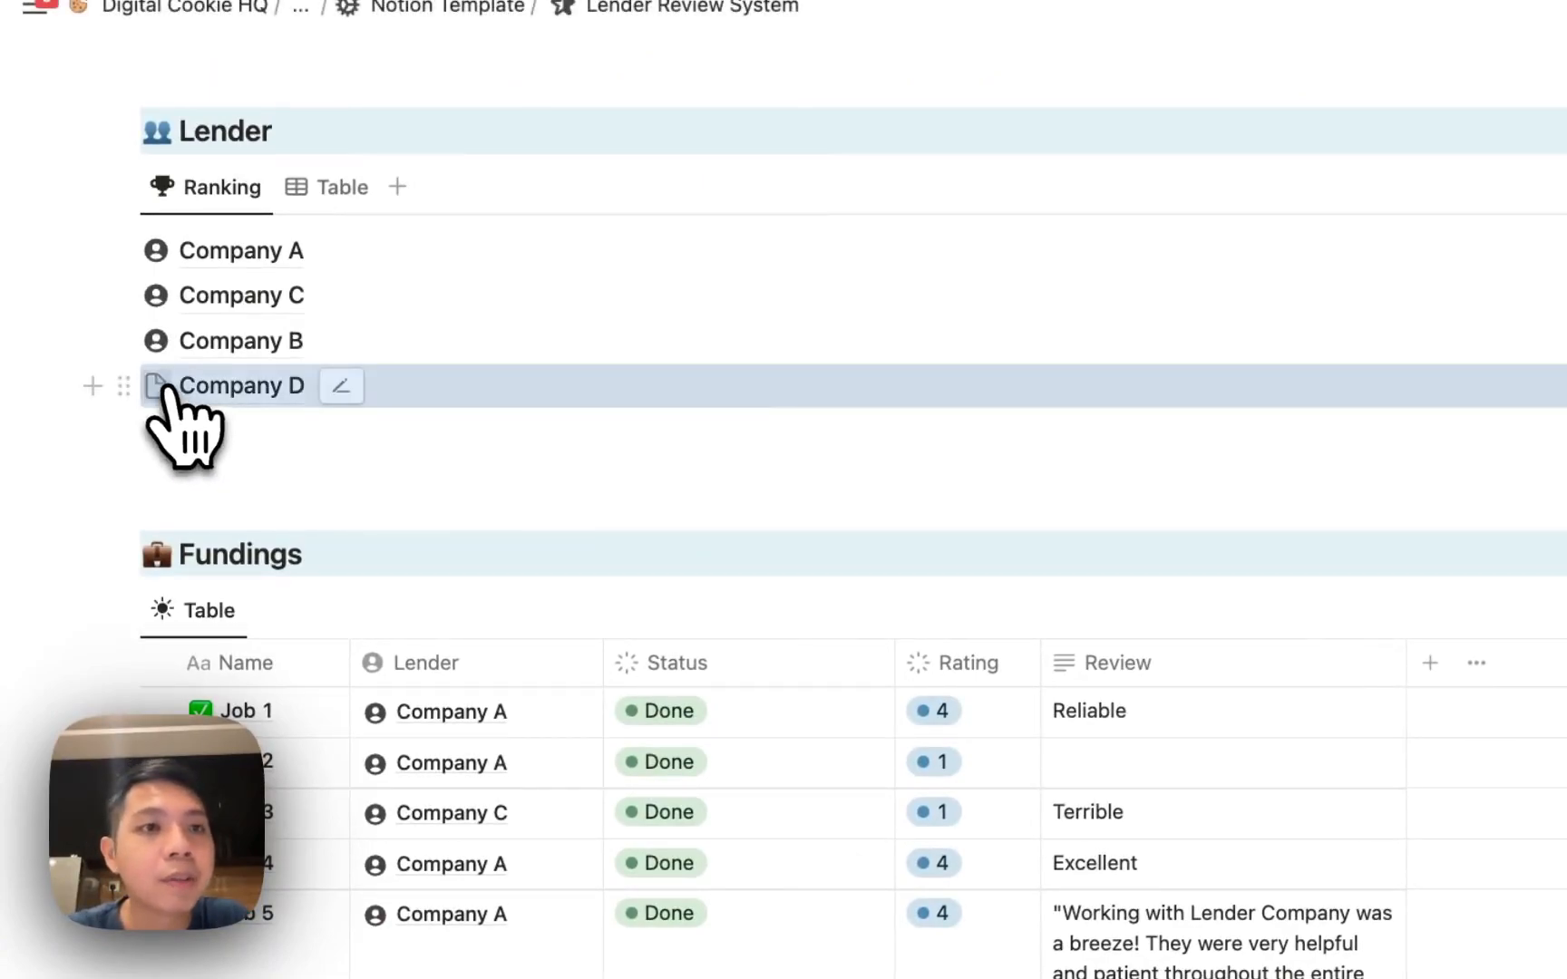
pyautogui.click(158, 387)
pyautogui.click(152, 439)
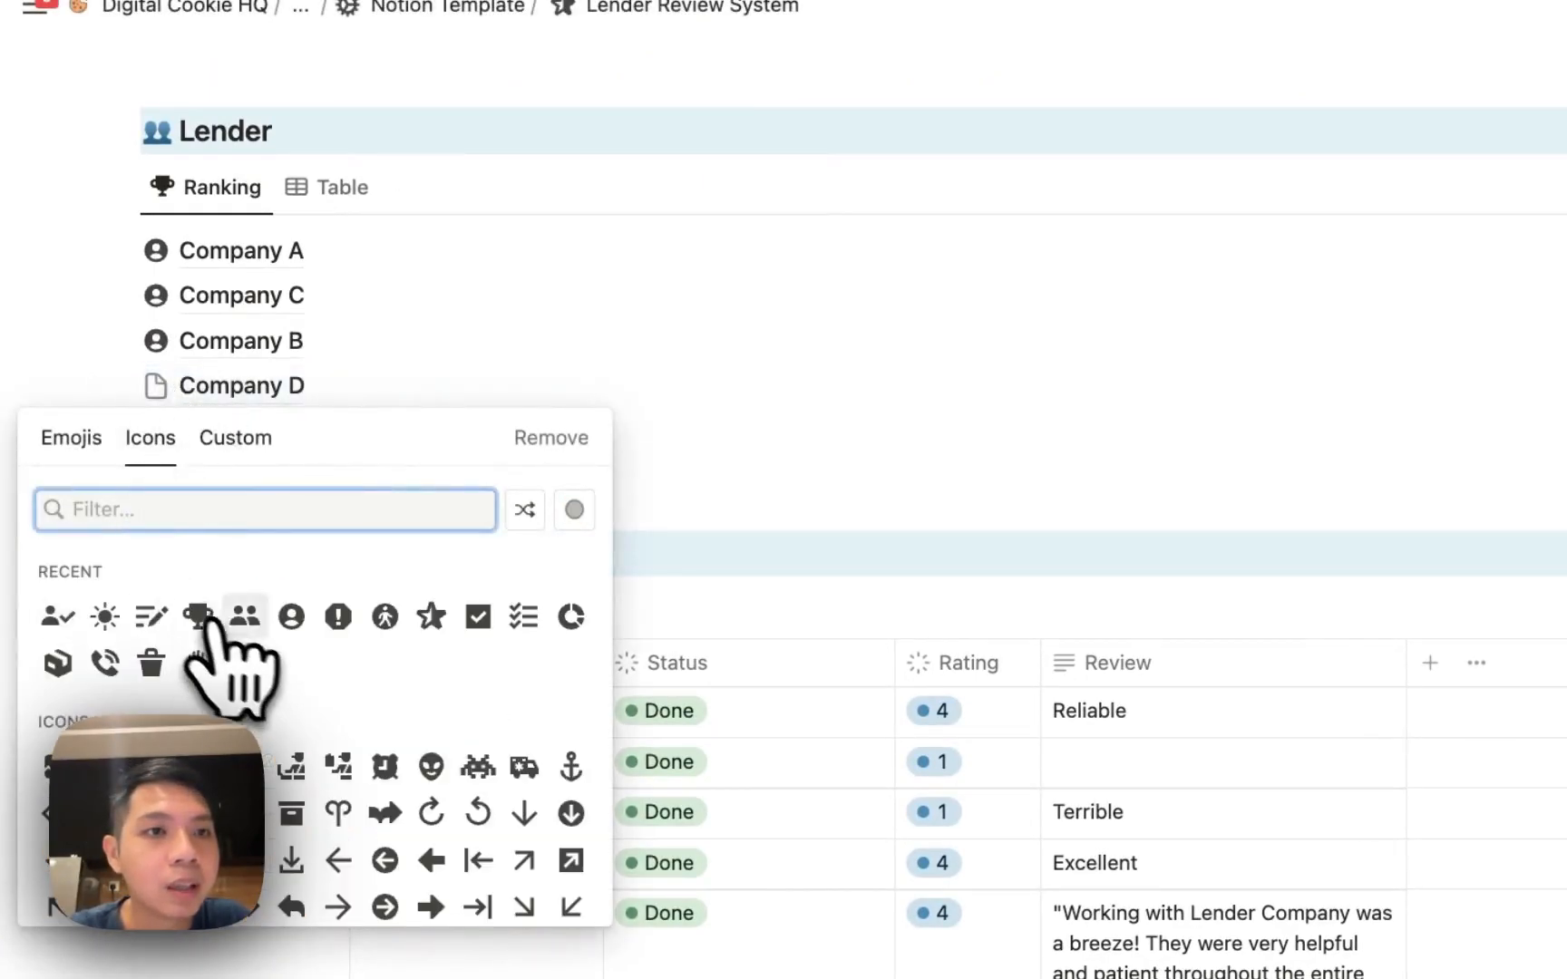
pyautogui.click(282, 629)
pyautogui.click(205, 660)
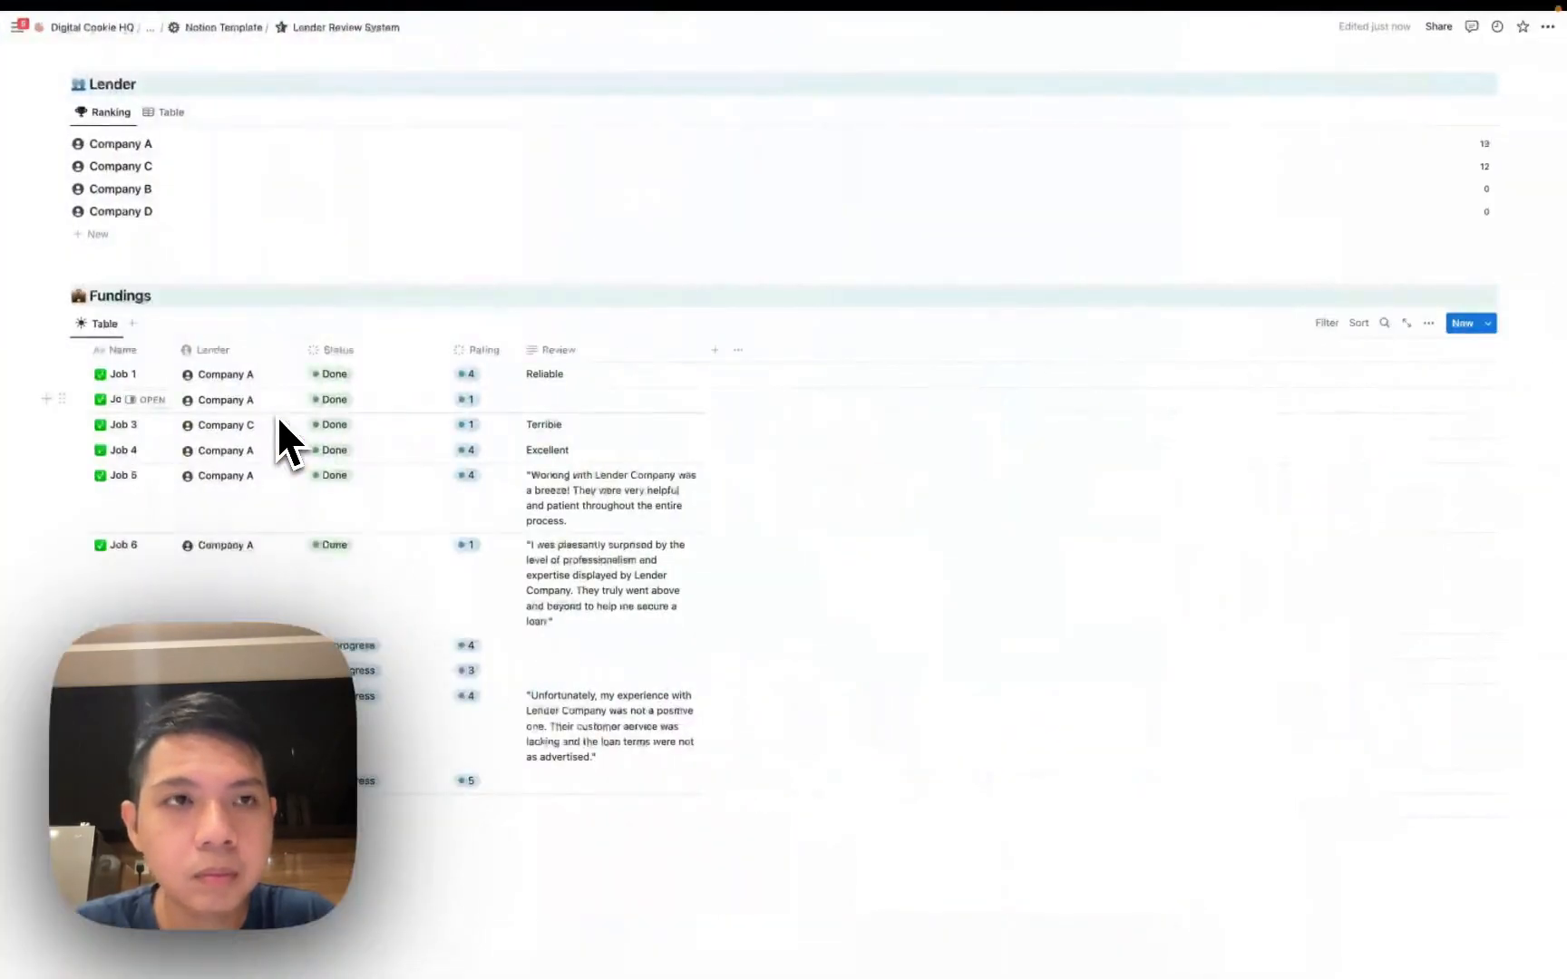
# Switch to the Canva design showing the lender review question, read it, and return to the Notion Lender Review System page.
pyautogui.moveTo(27, 231)
pyautogui.click(73, 637)
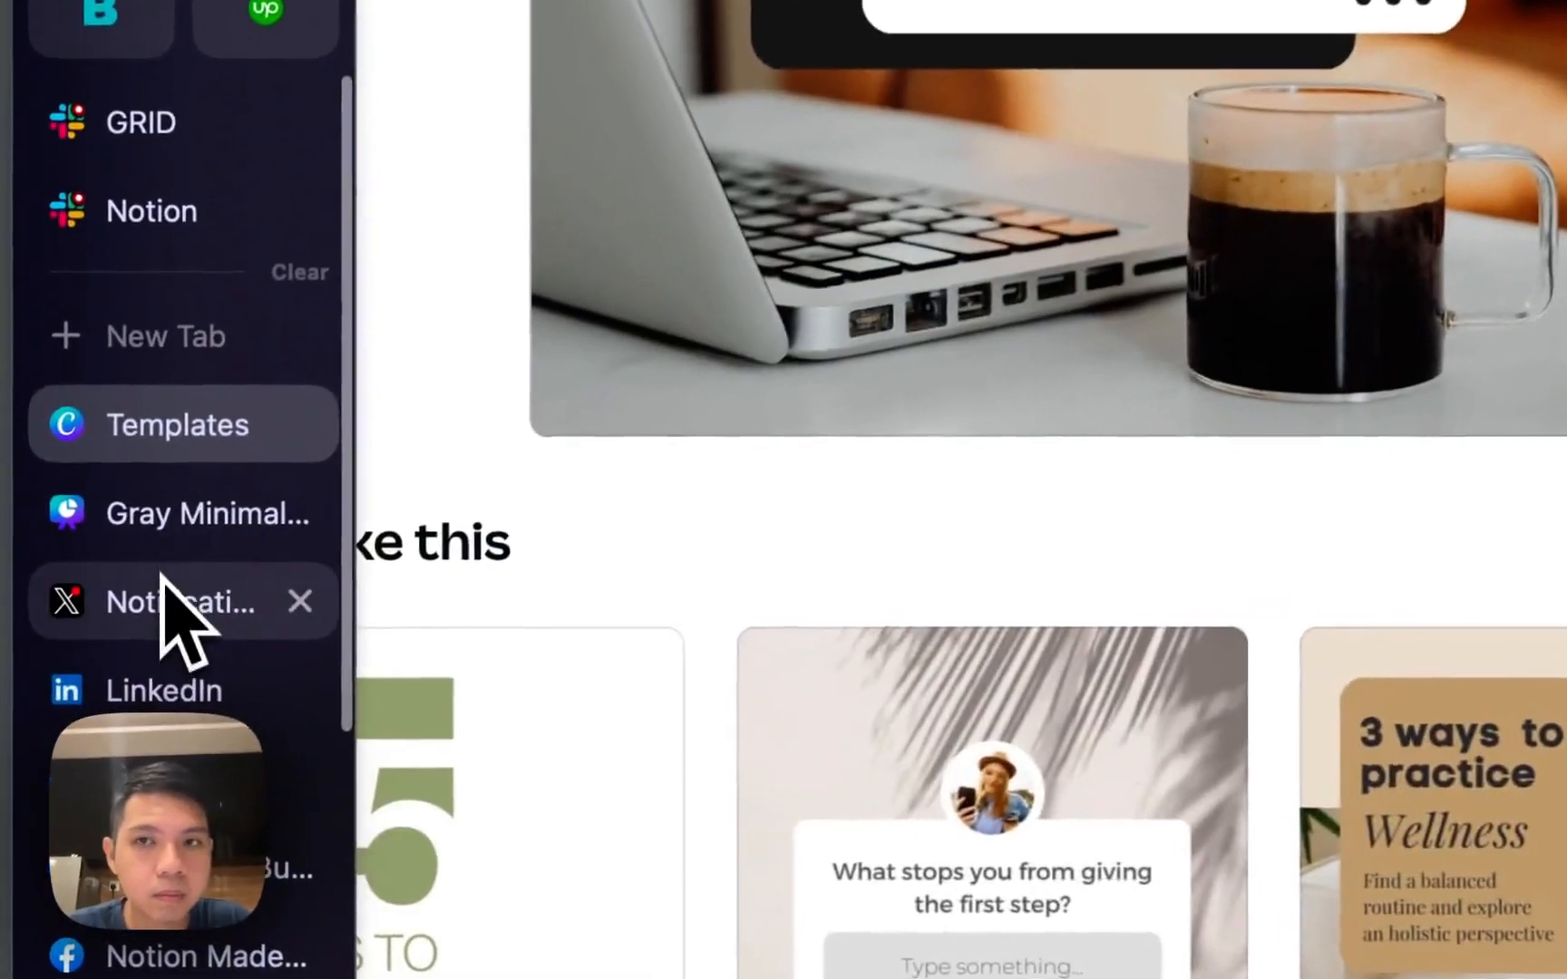
pyautogui.click(166, 600)
pyautogui.click(167, 684)
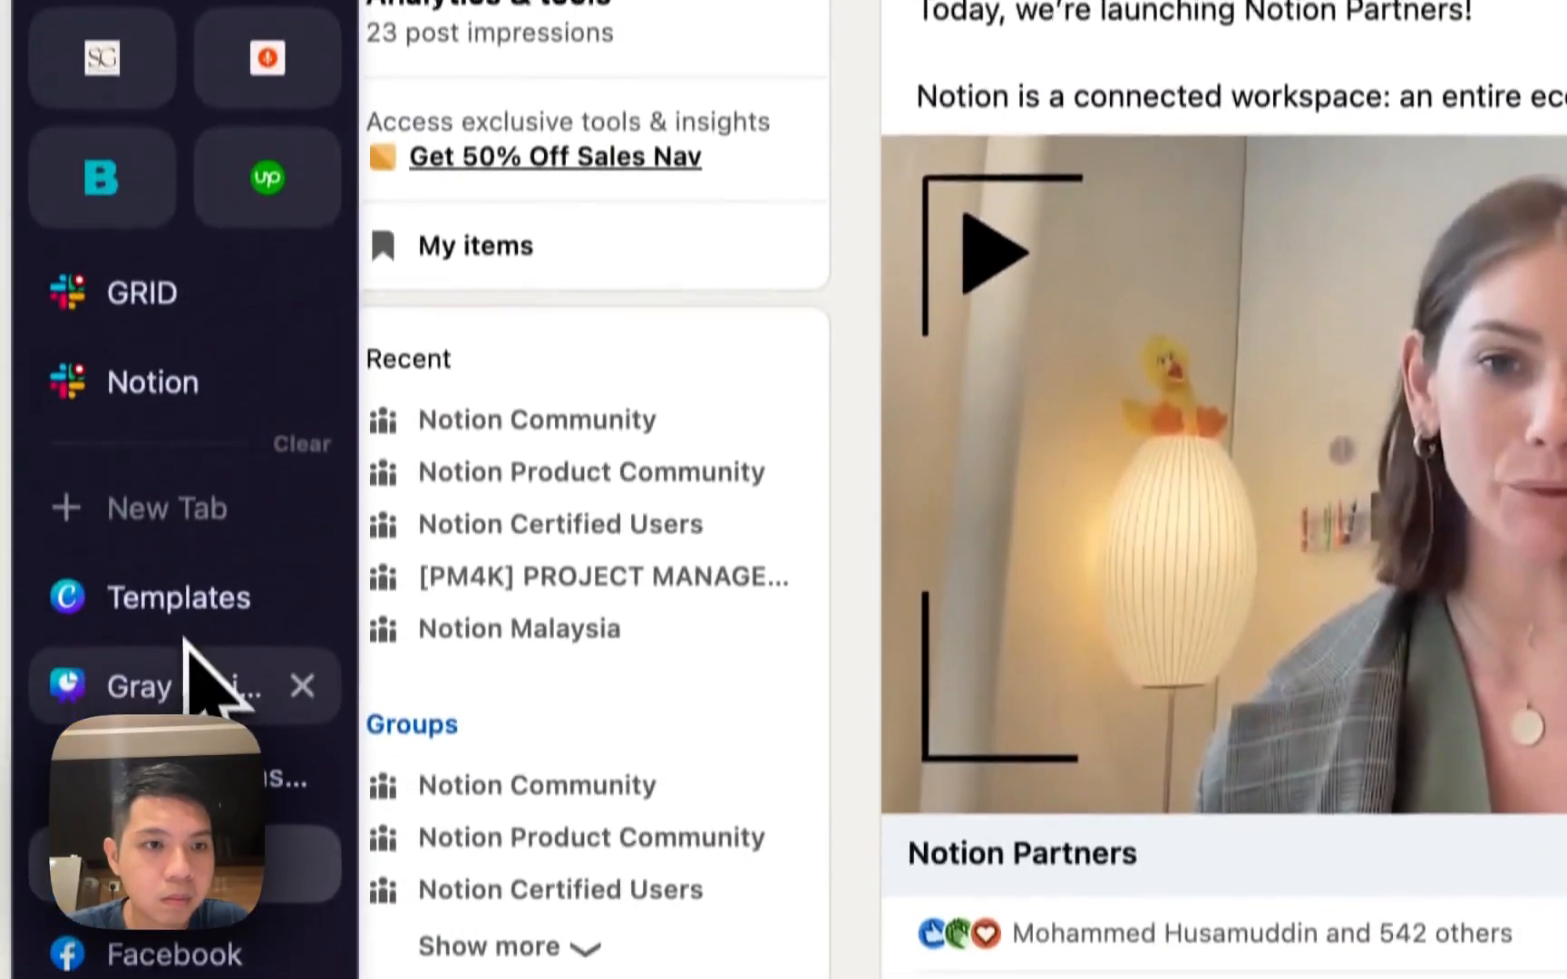
pyautogui.click(161, 649)
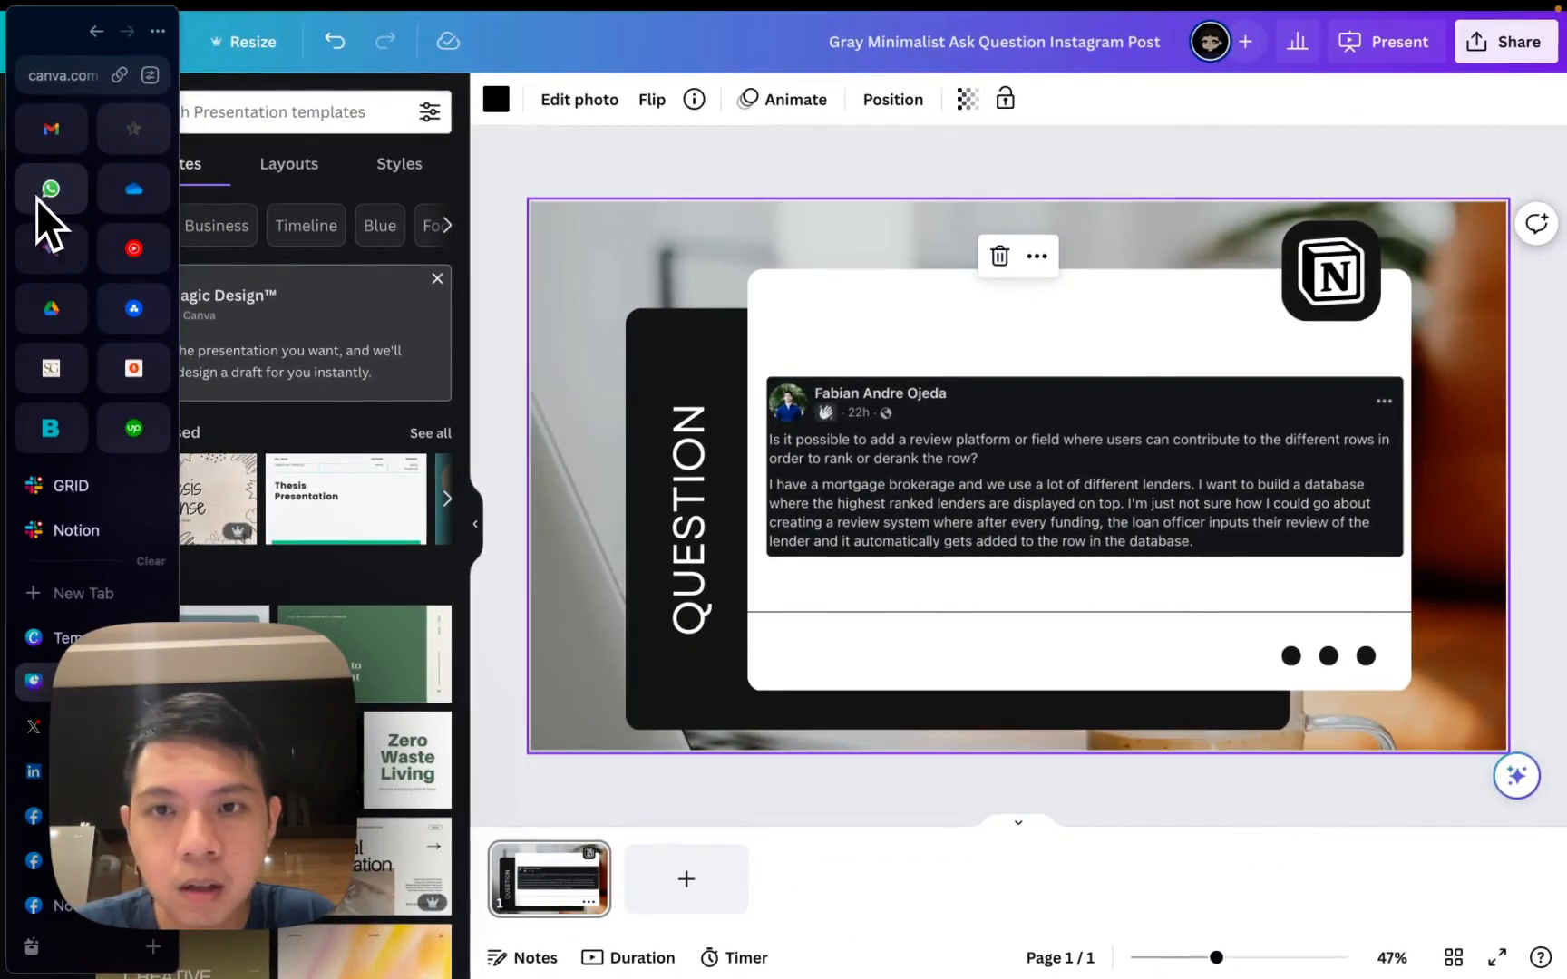
pyautogui.click(136, 132)
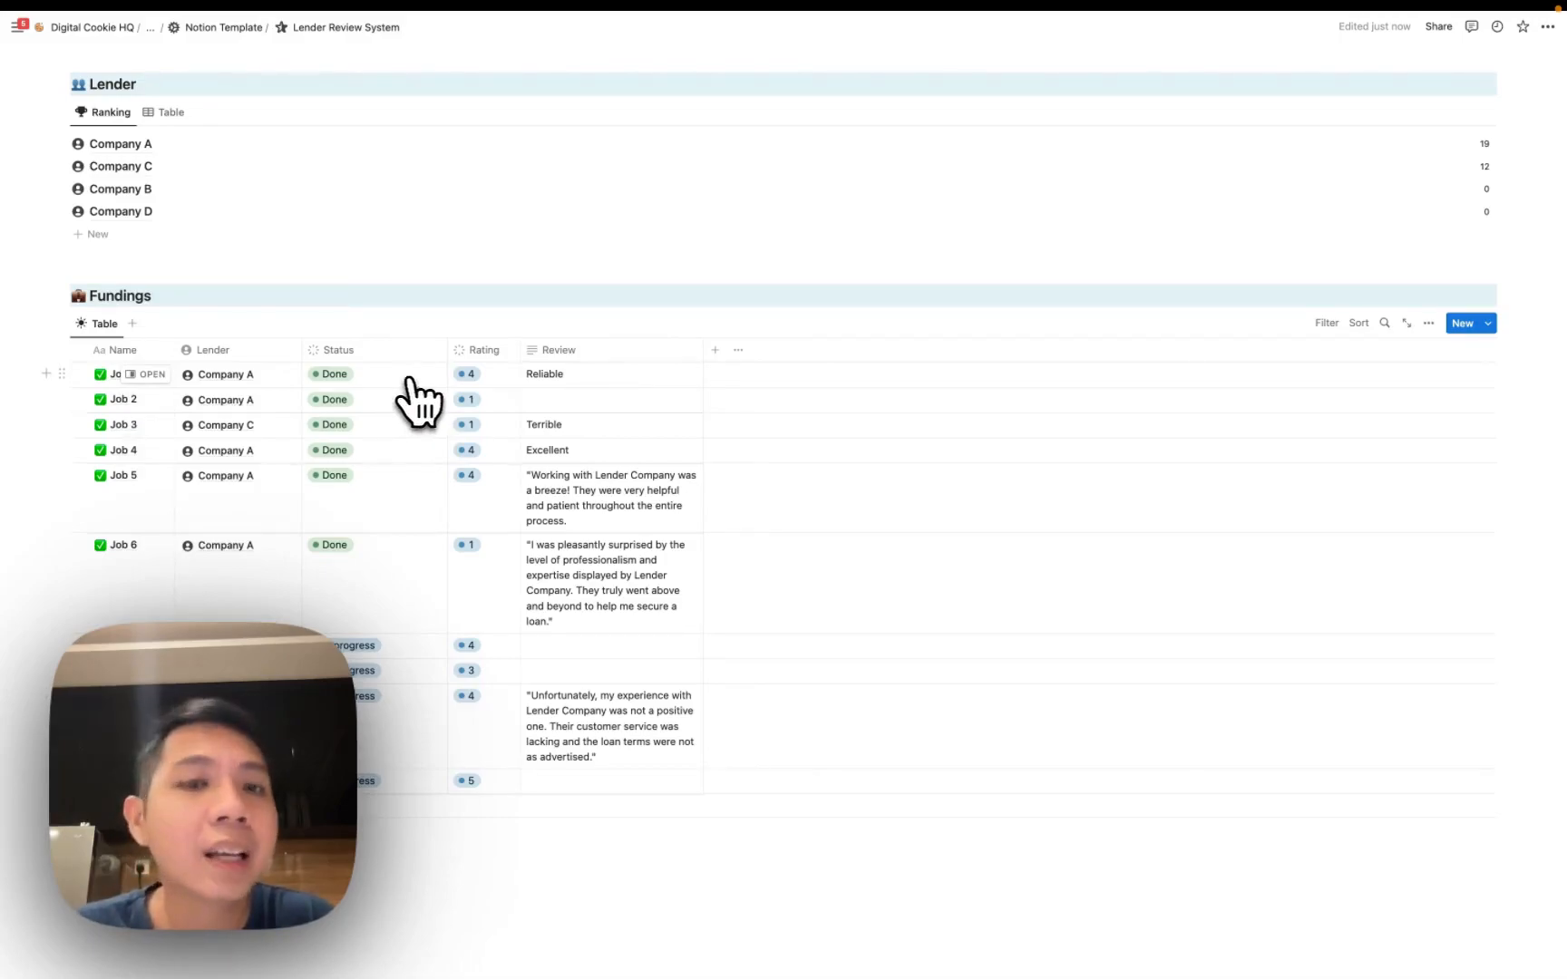
# Set the rating of Job 1 in the Fundings table to 1.
pyautogui.click(487, 382)
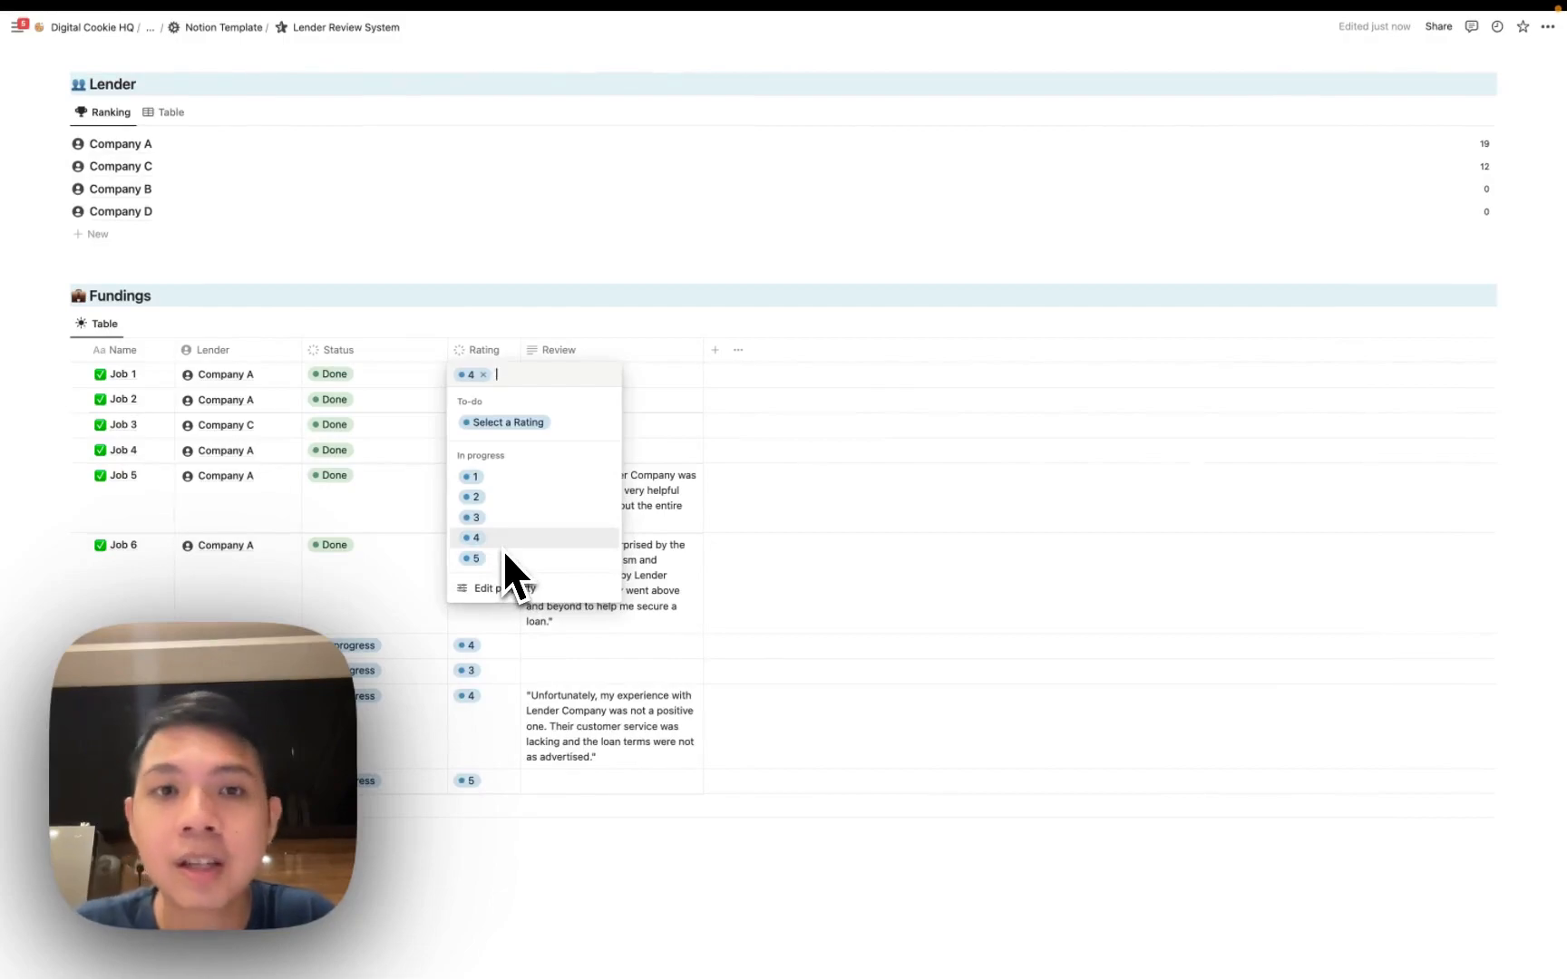
pyautogui.click(471, 476)
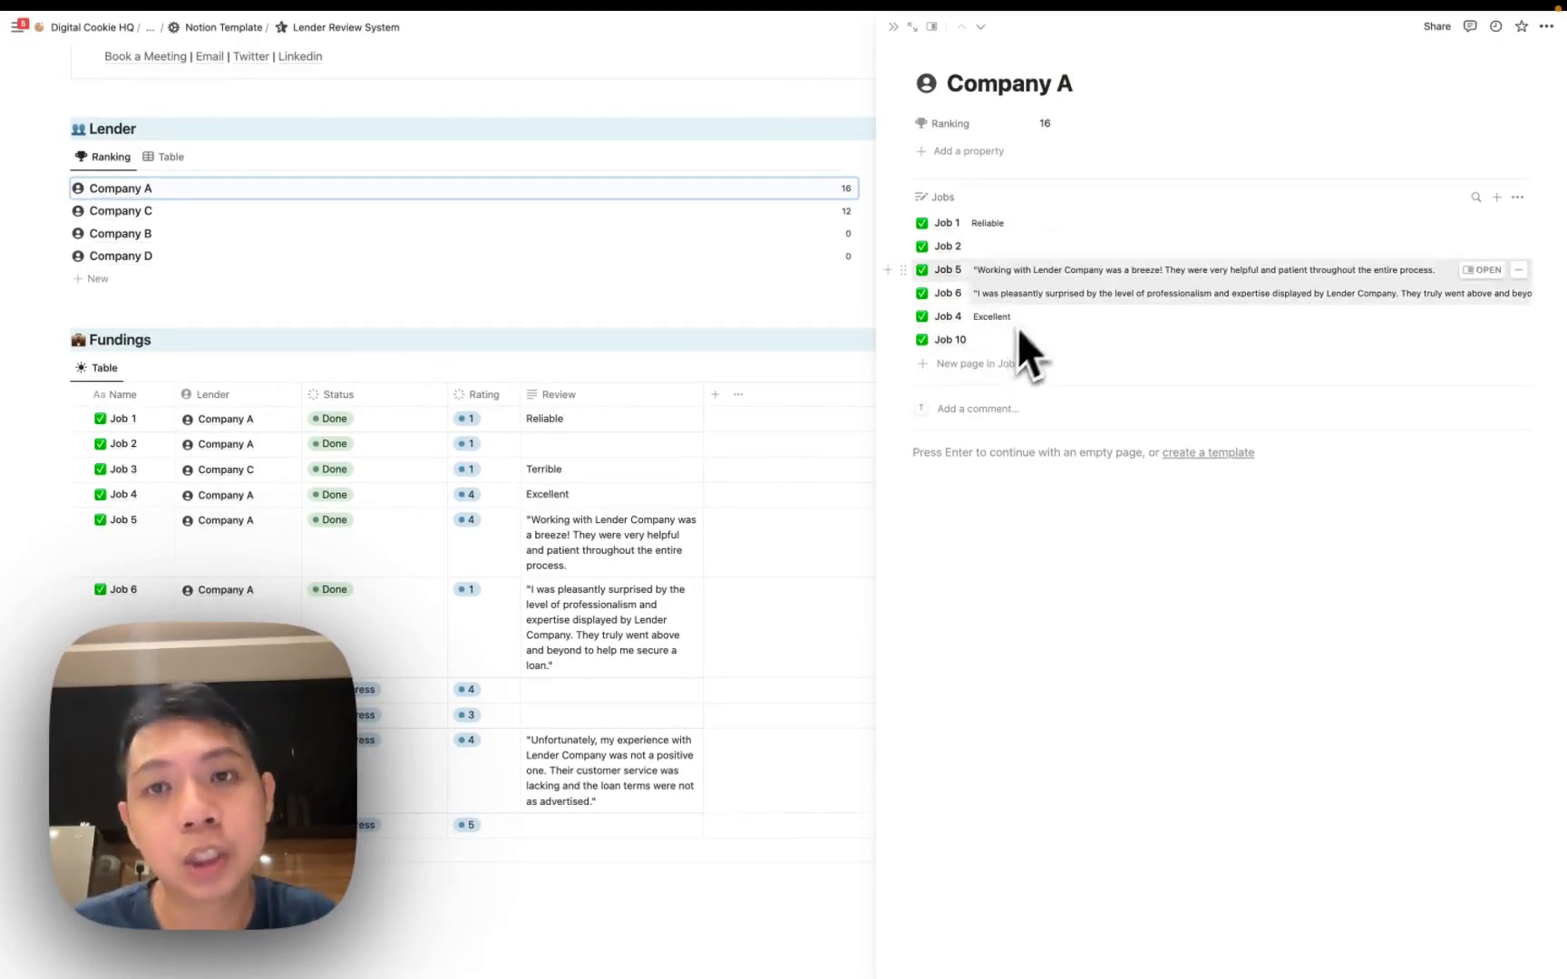
# Show the Rating Number property ahead of Review in Company A's Jobs relation and close the company page.
pyautogui.click(1517, 198)
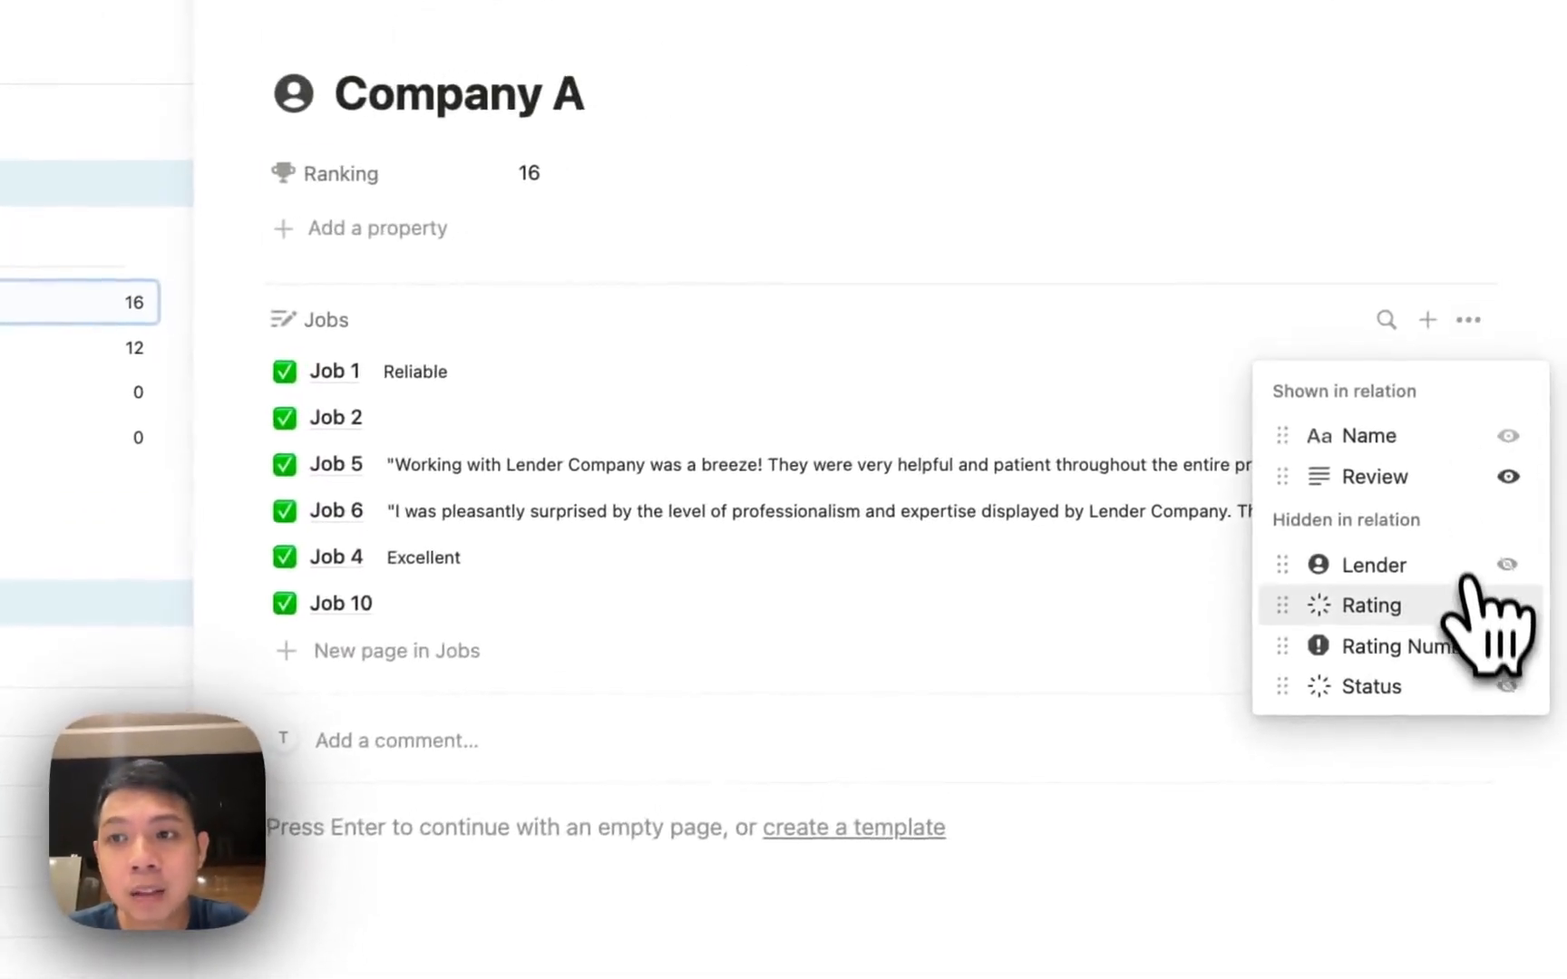
pyautogui.click(1509, 572)
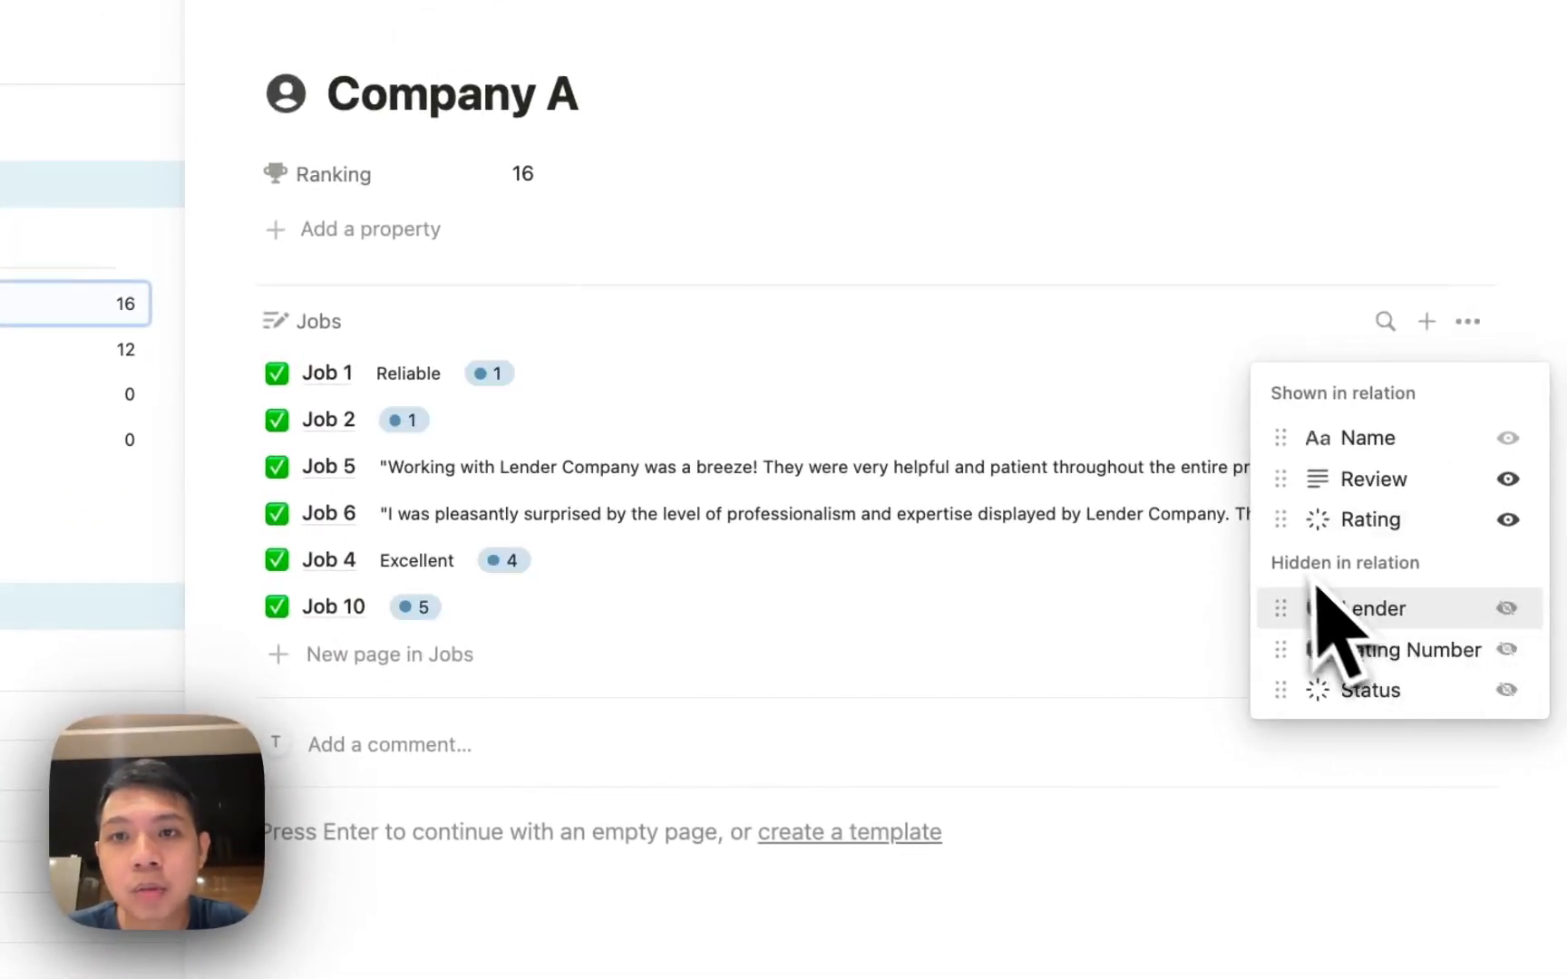
pyautogui.click(1508, 519)
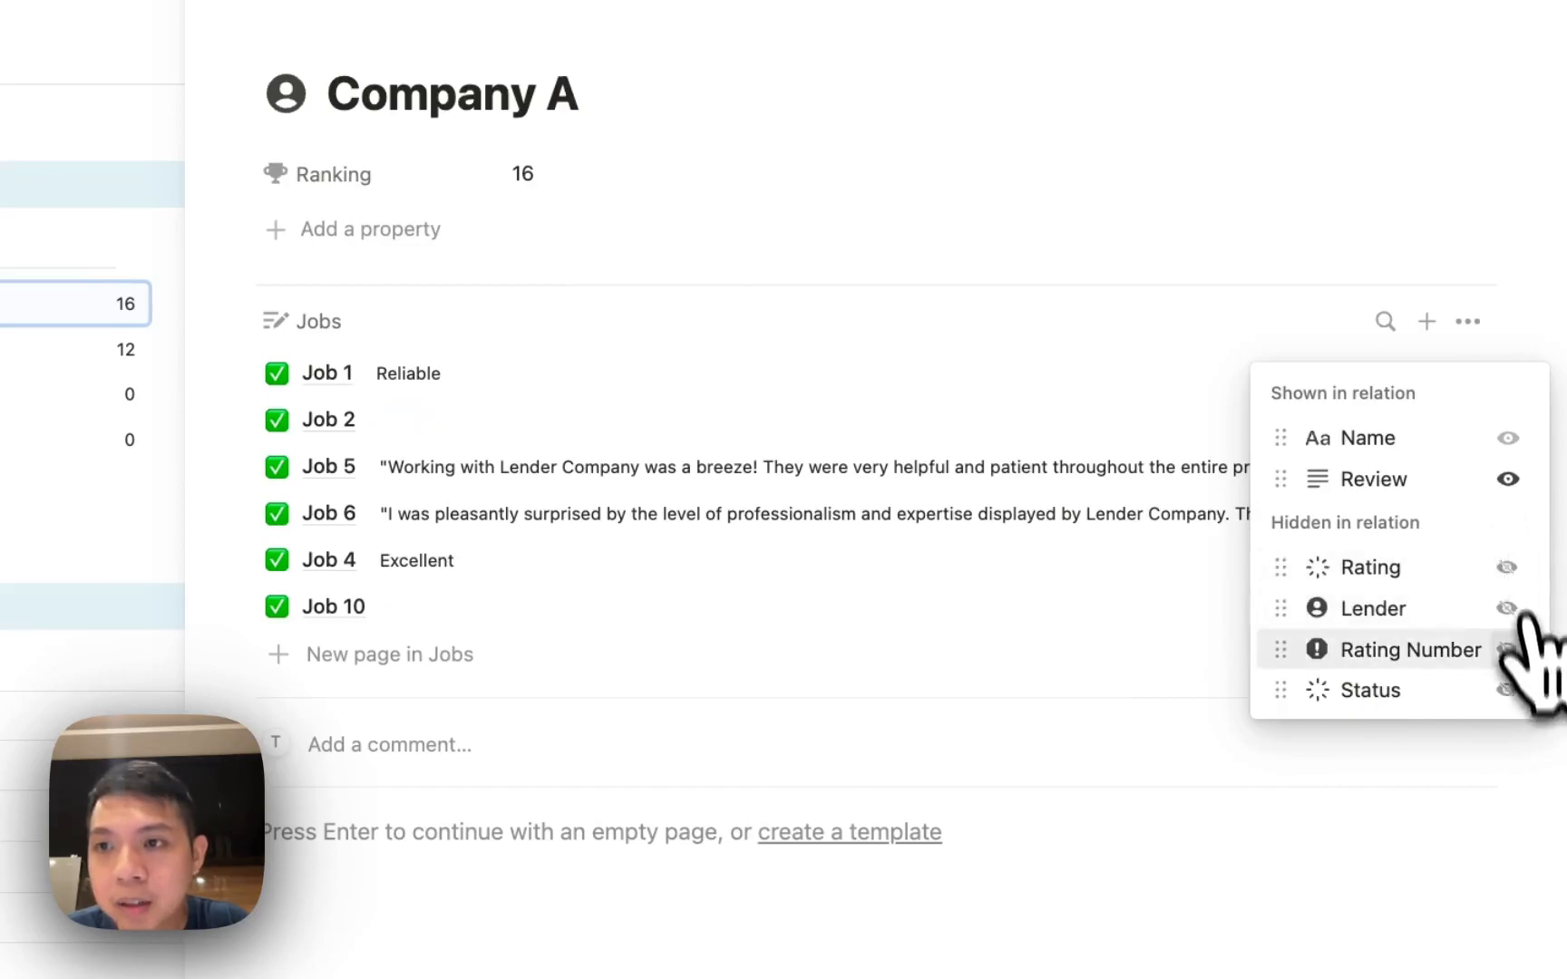
pyautogui.click(1508, 649)
pyautogui.moveTo(1279, 531)
pyautogui.mouseDown()
pyautogui.moveTo(1277, 490)
pyautogui.moveTo(1279, 504)
pyautogui.mouseUp()
pyautogui.click(934, 636)
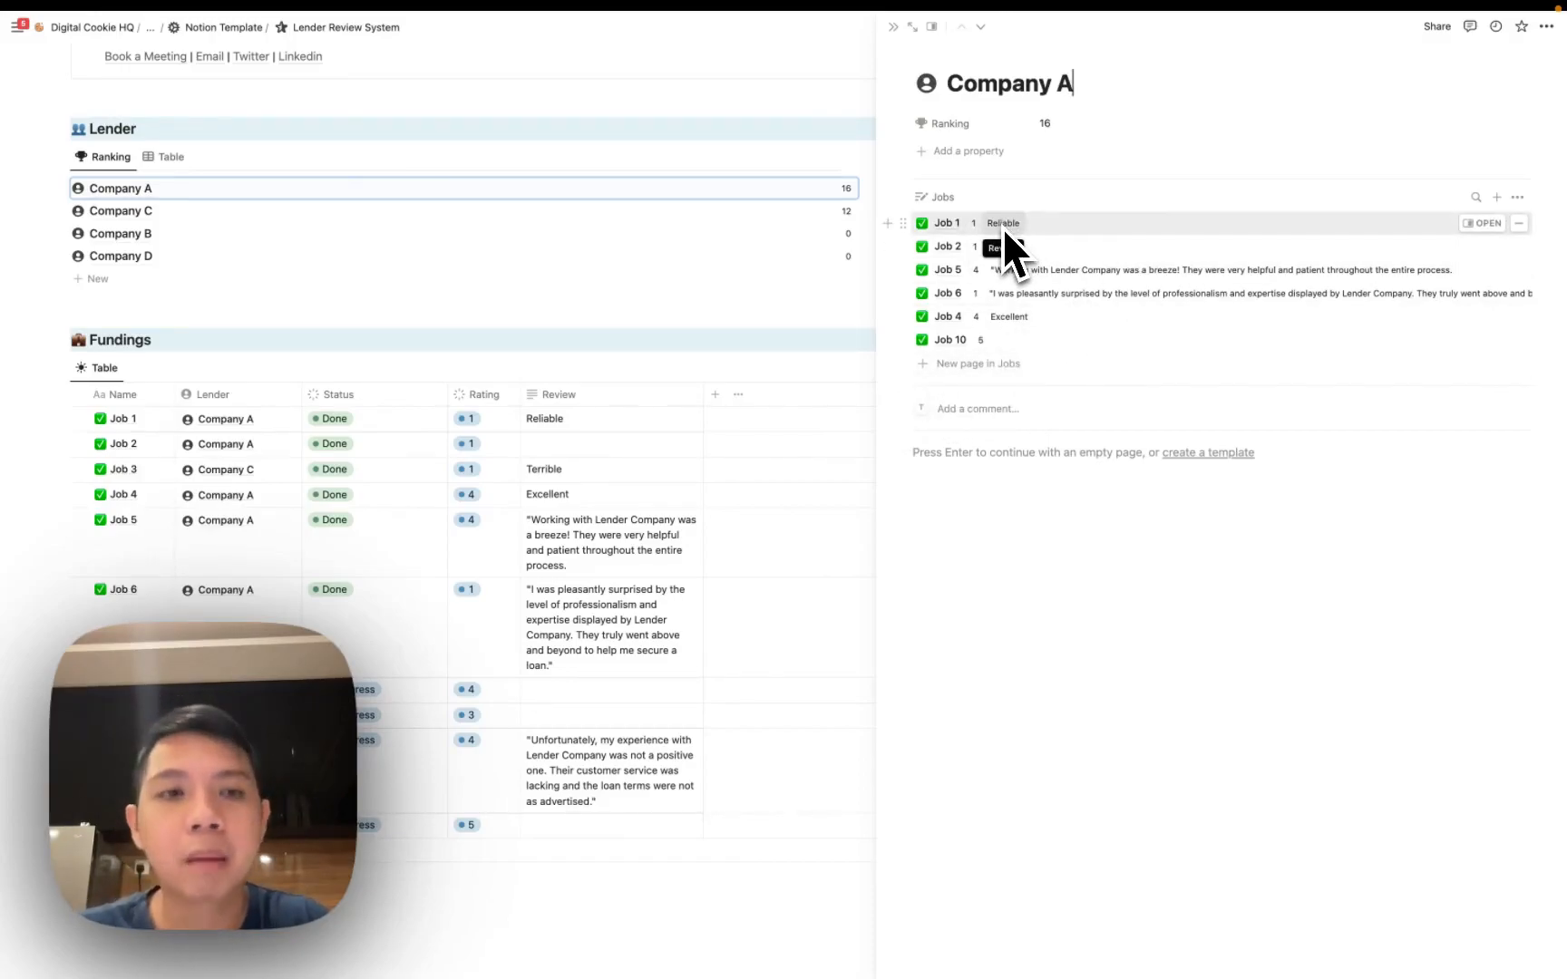
pyautogui.press('Escape')
pyautogui.scroll(-1, 1003, 228)
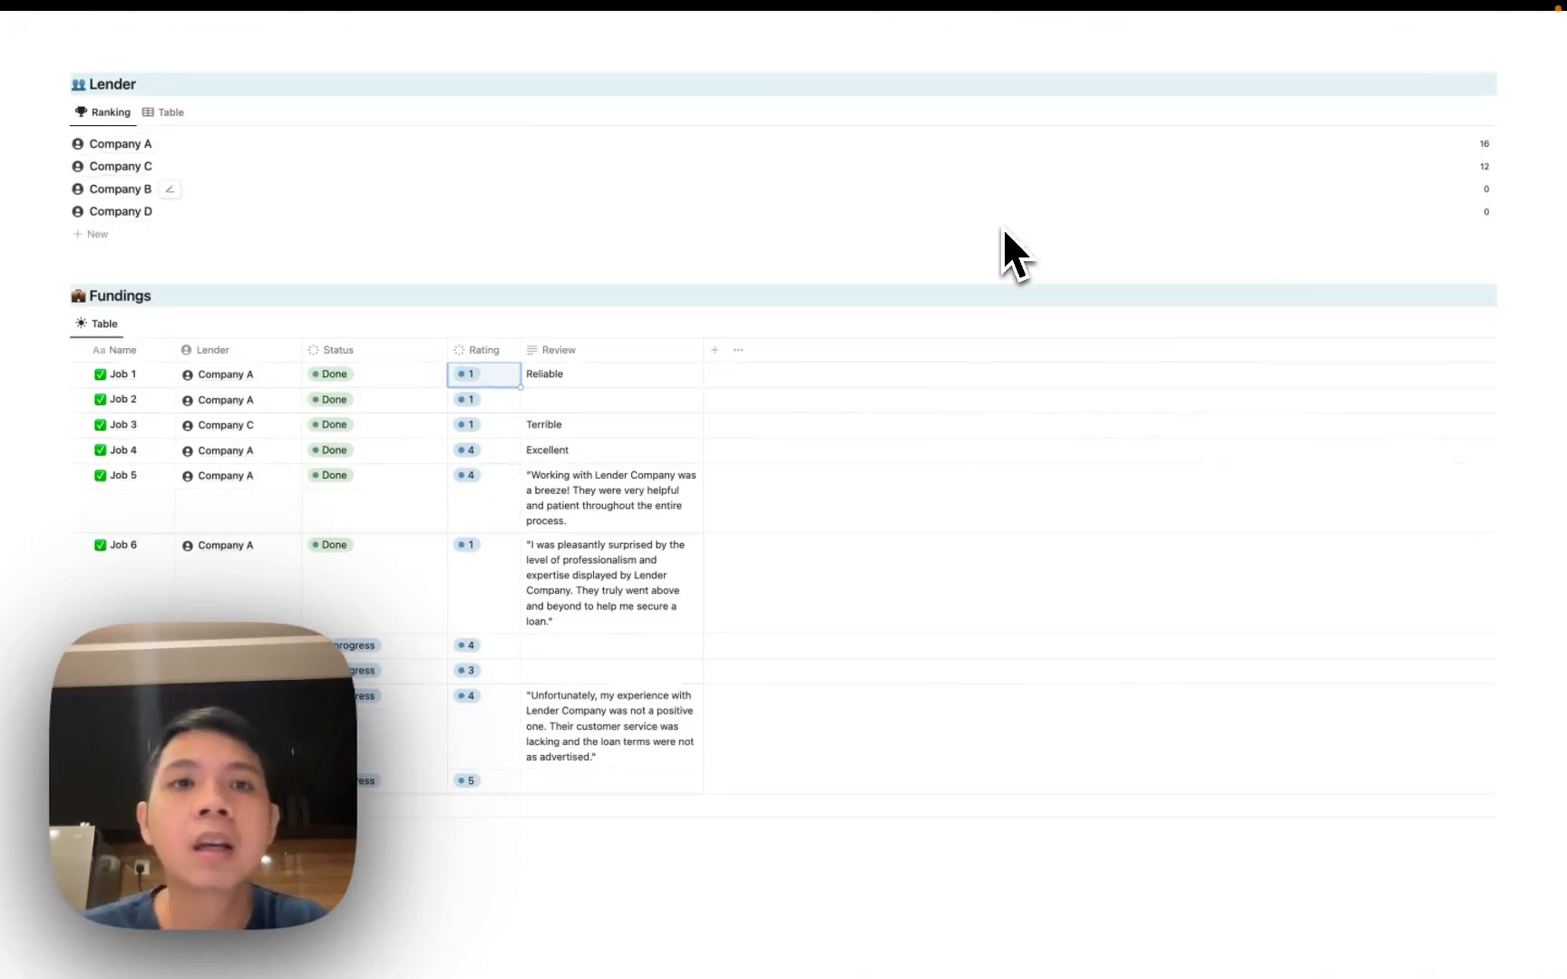
pyautogui.press('Escape')
pyautogui.press('Escape')
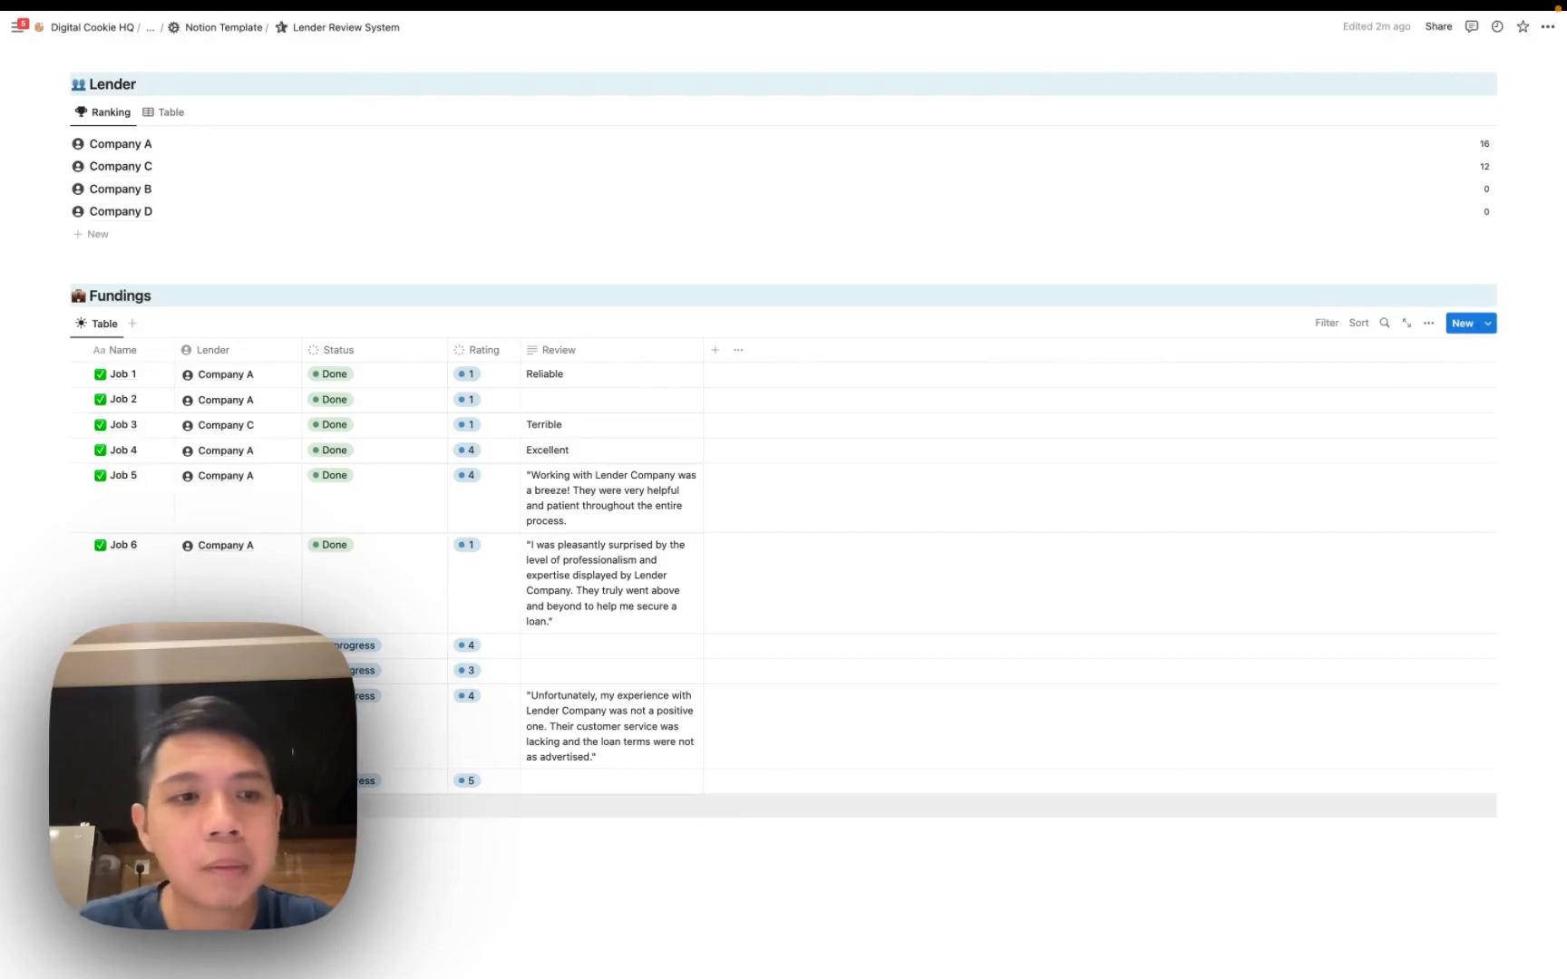
# Add Job 11 to the Fundings table with Company D as lender and the status In progress.
pyautogui.write('Job 11')
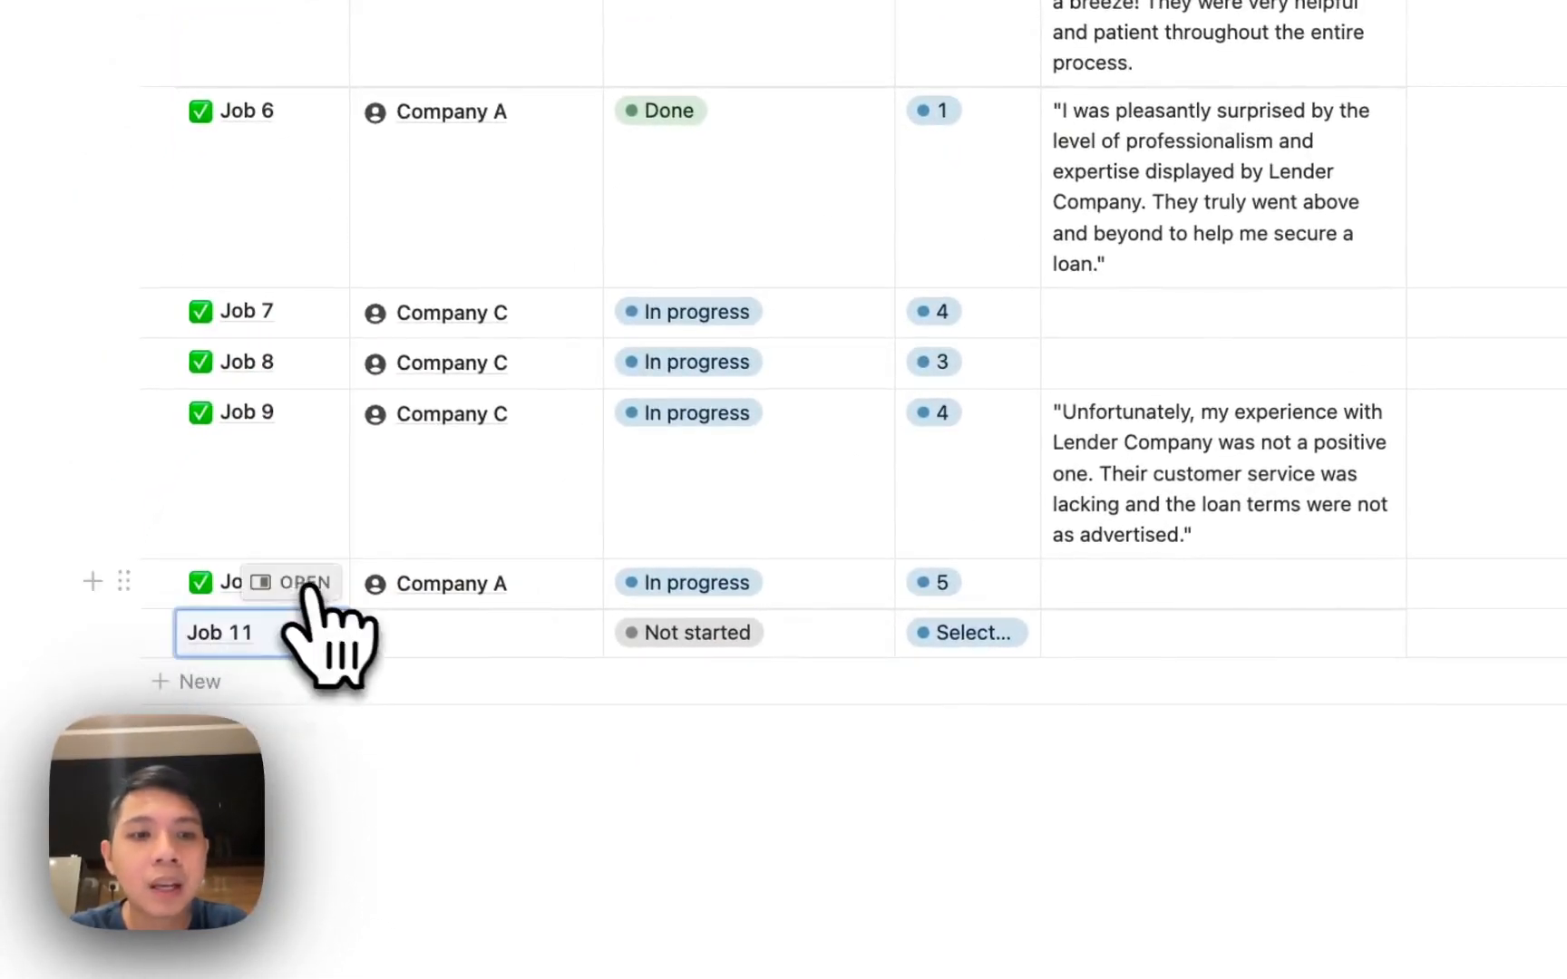
pyautogui.click(399, 633)
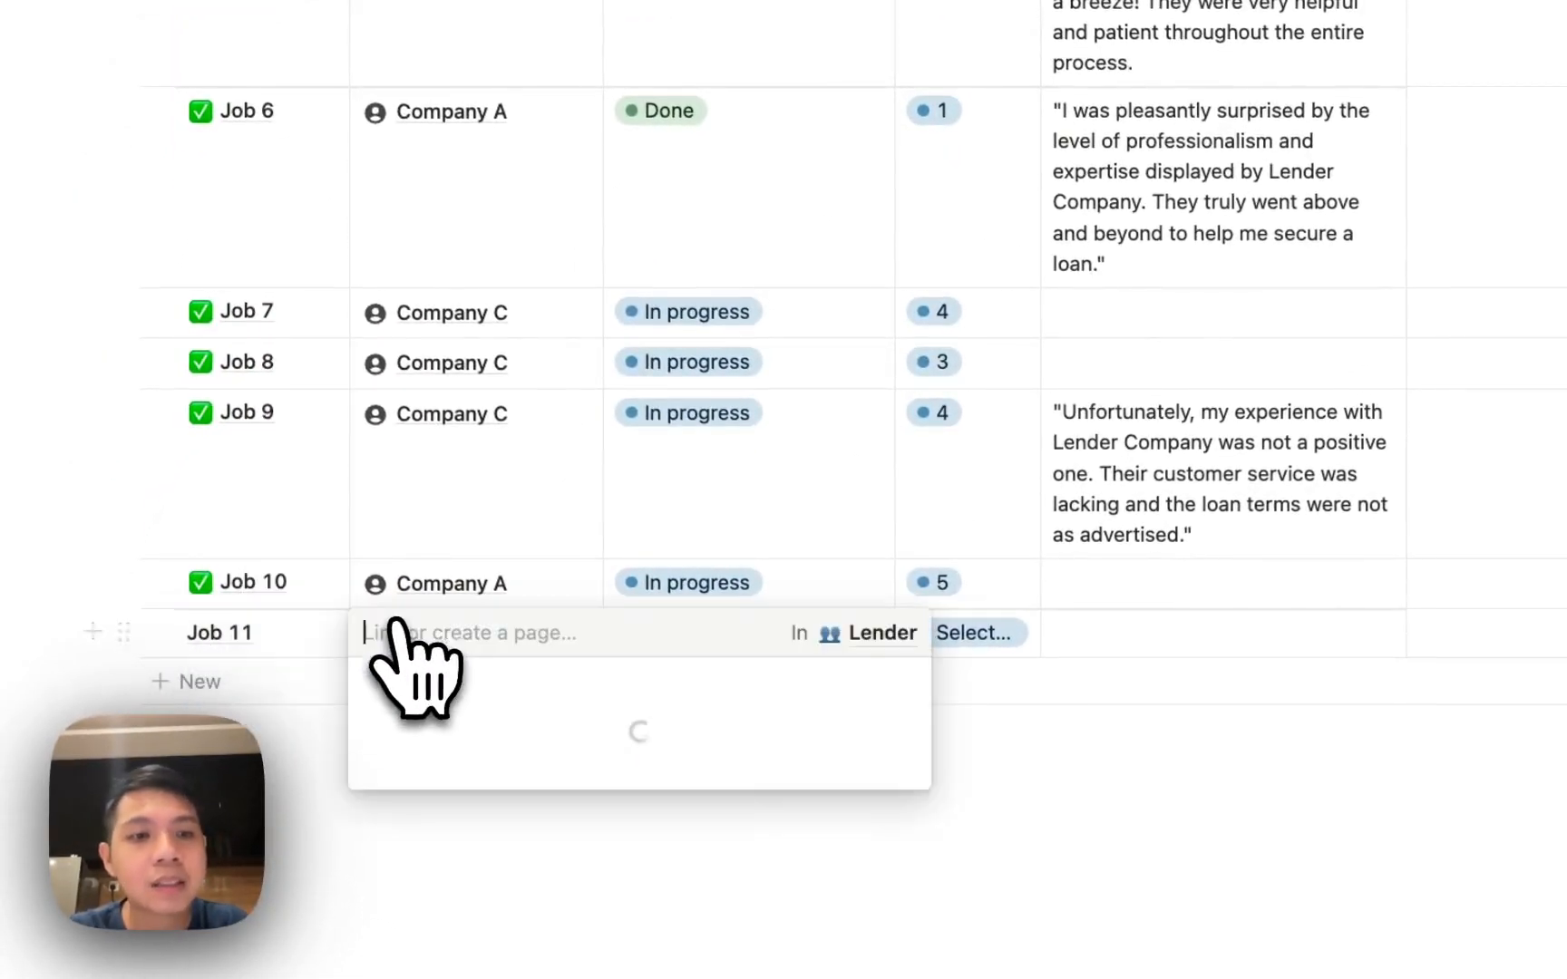
pyautogui.click(440, 866)
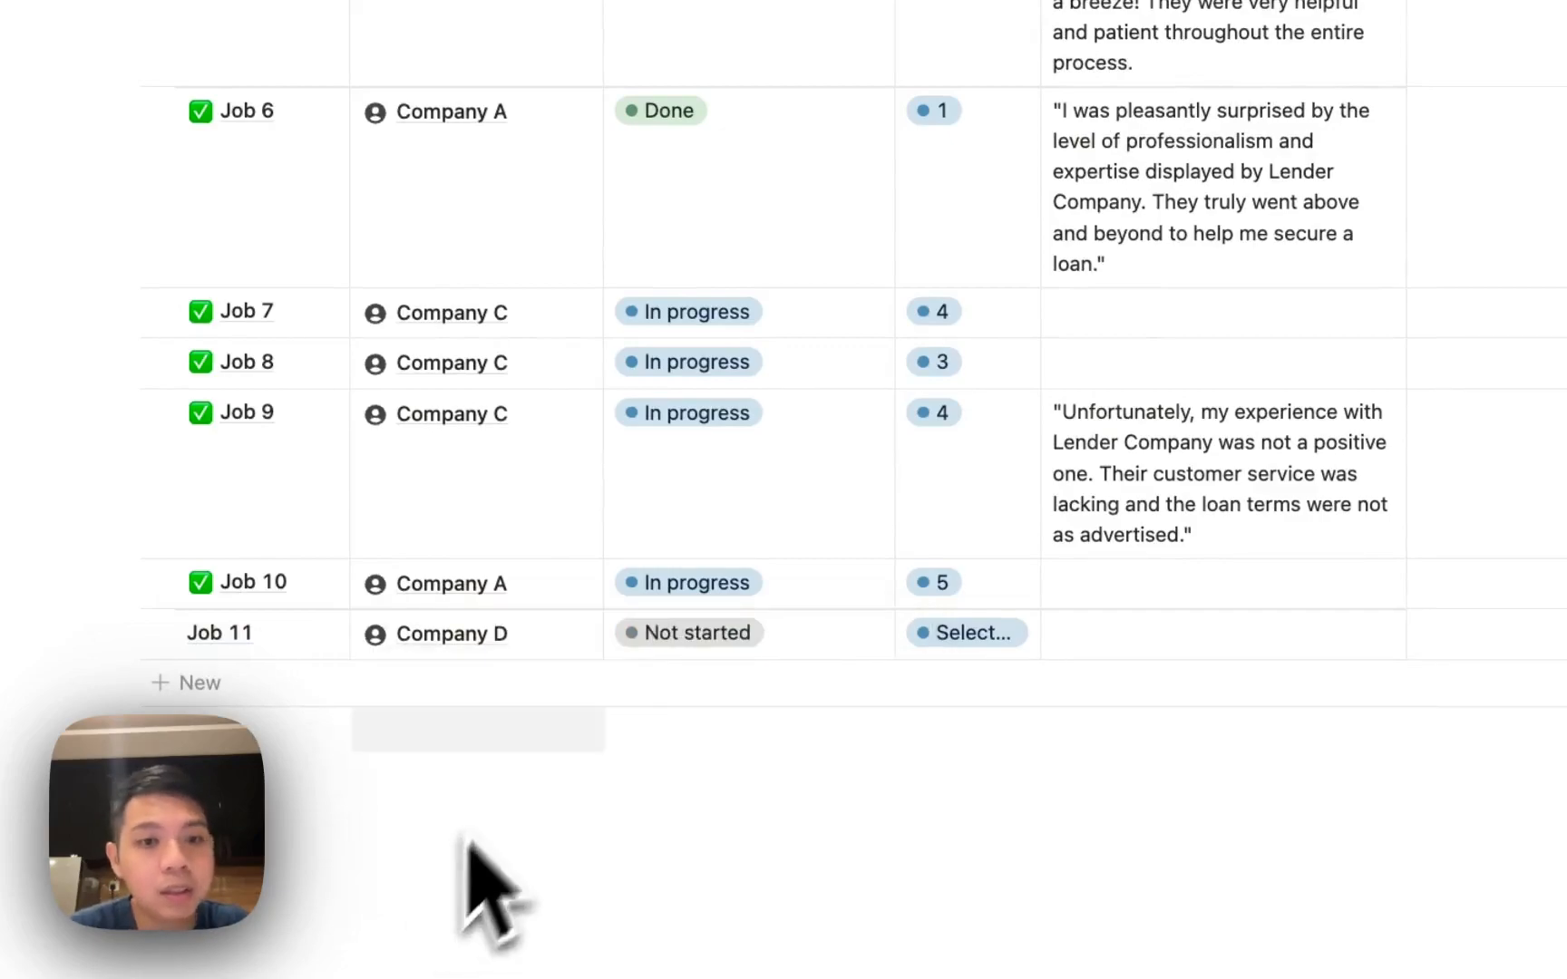
pyautogui.click(680, 642)
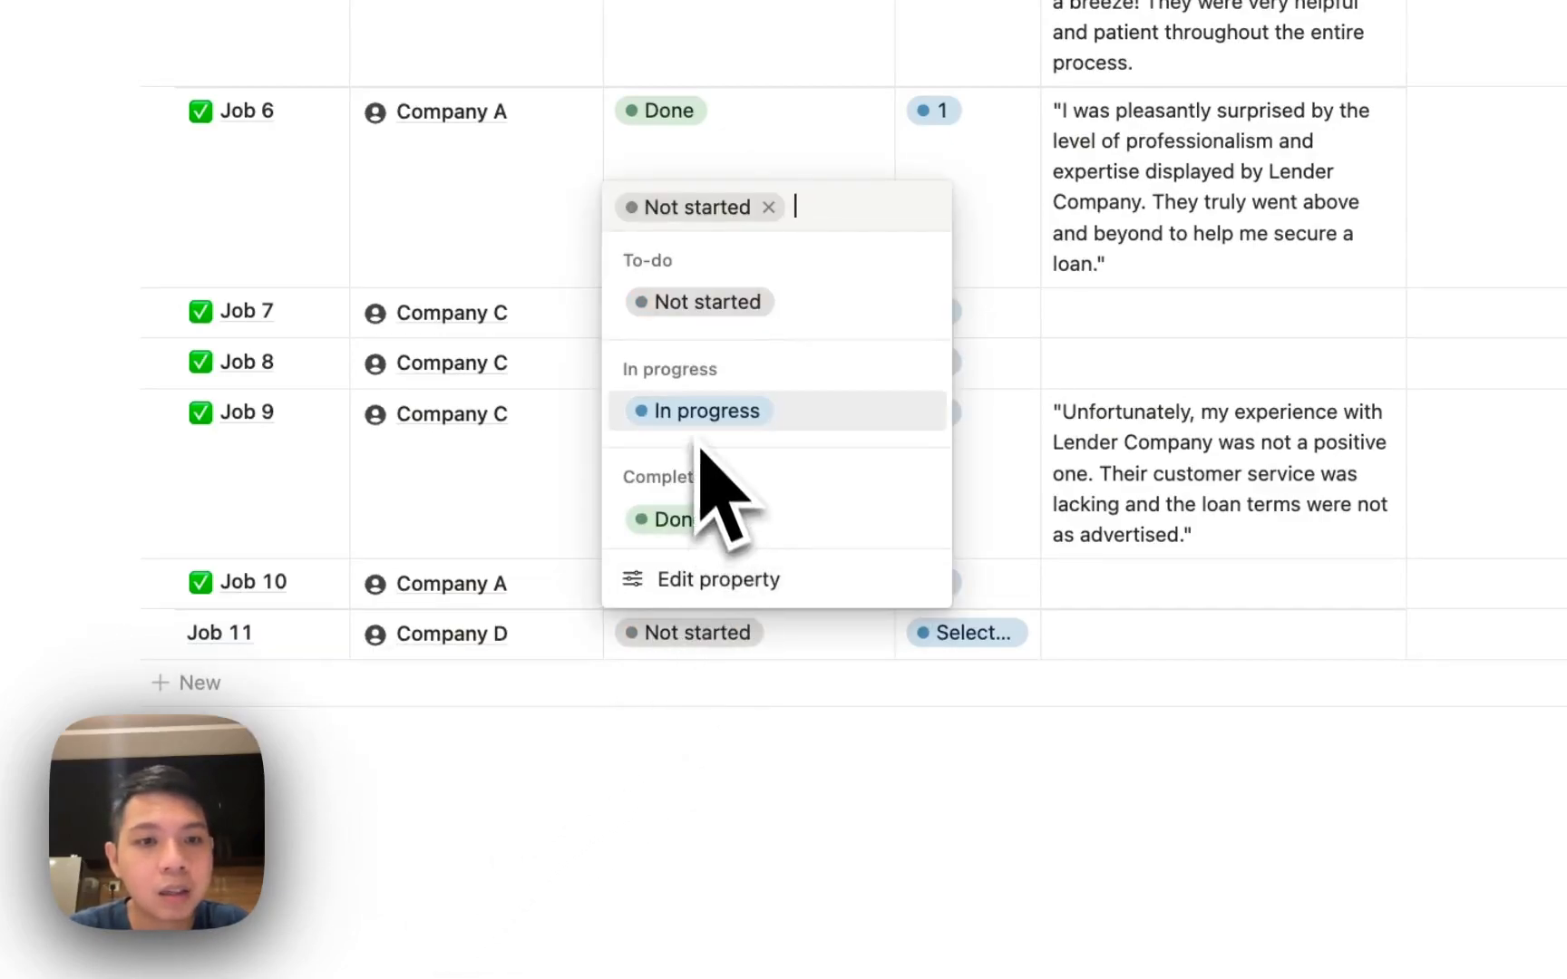
pyautogui.click(707, 411)
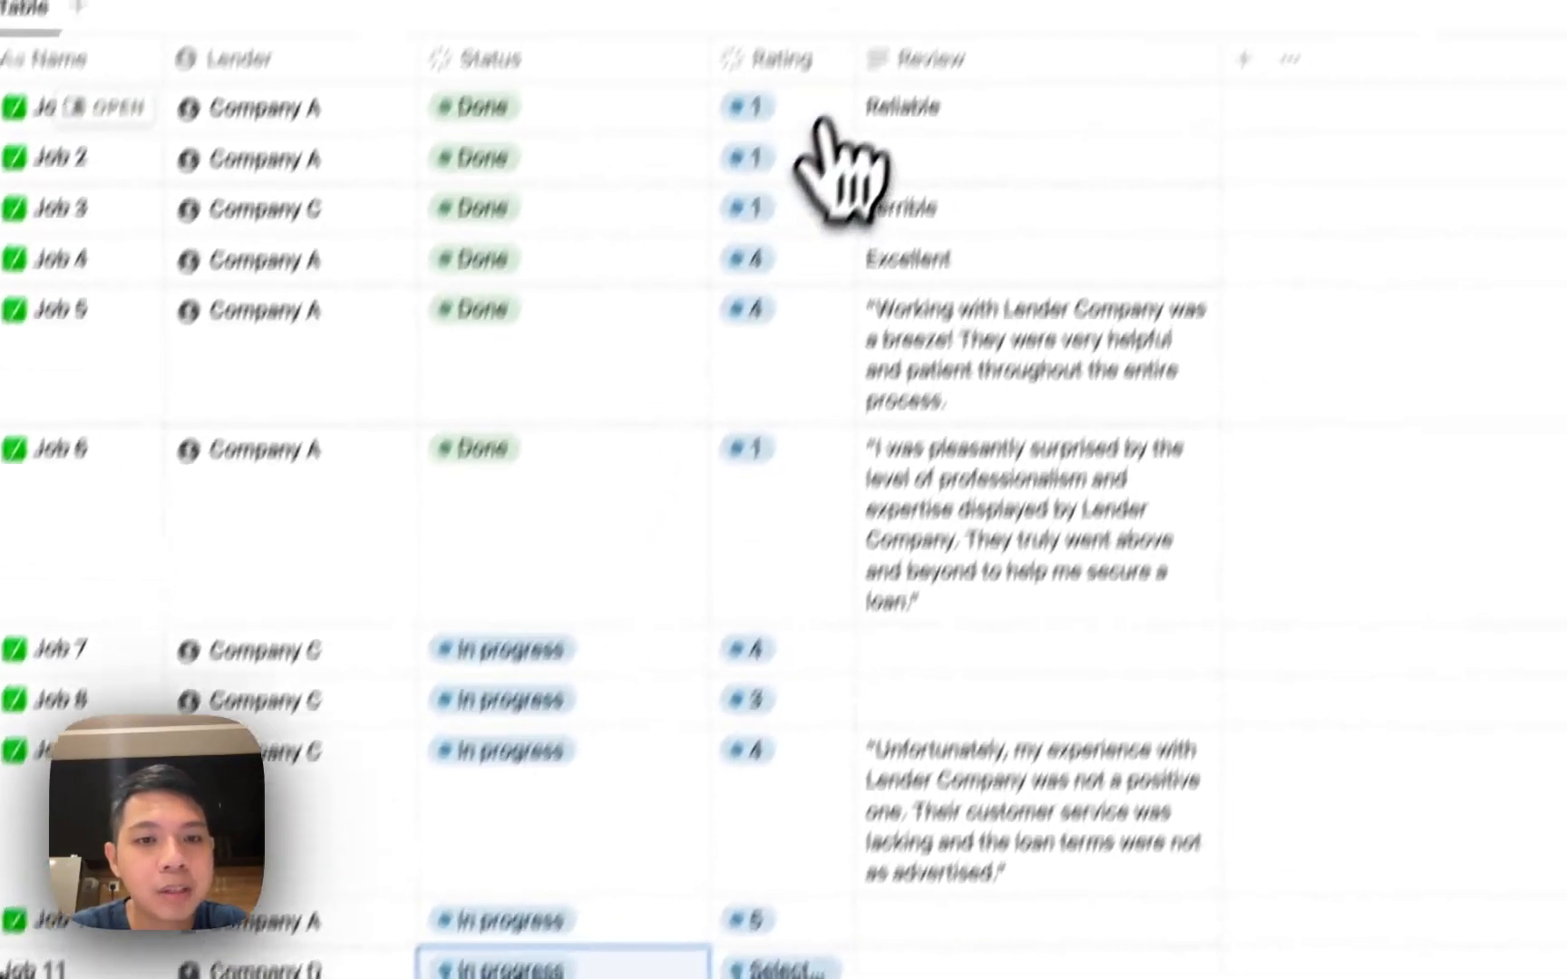
# Widen the Rating column of the Fundings table.
pyautogui.click(807, 159)
pyautogui.click(786, 162)
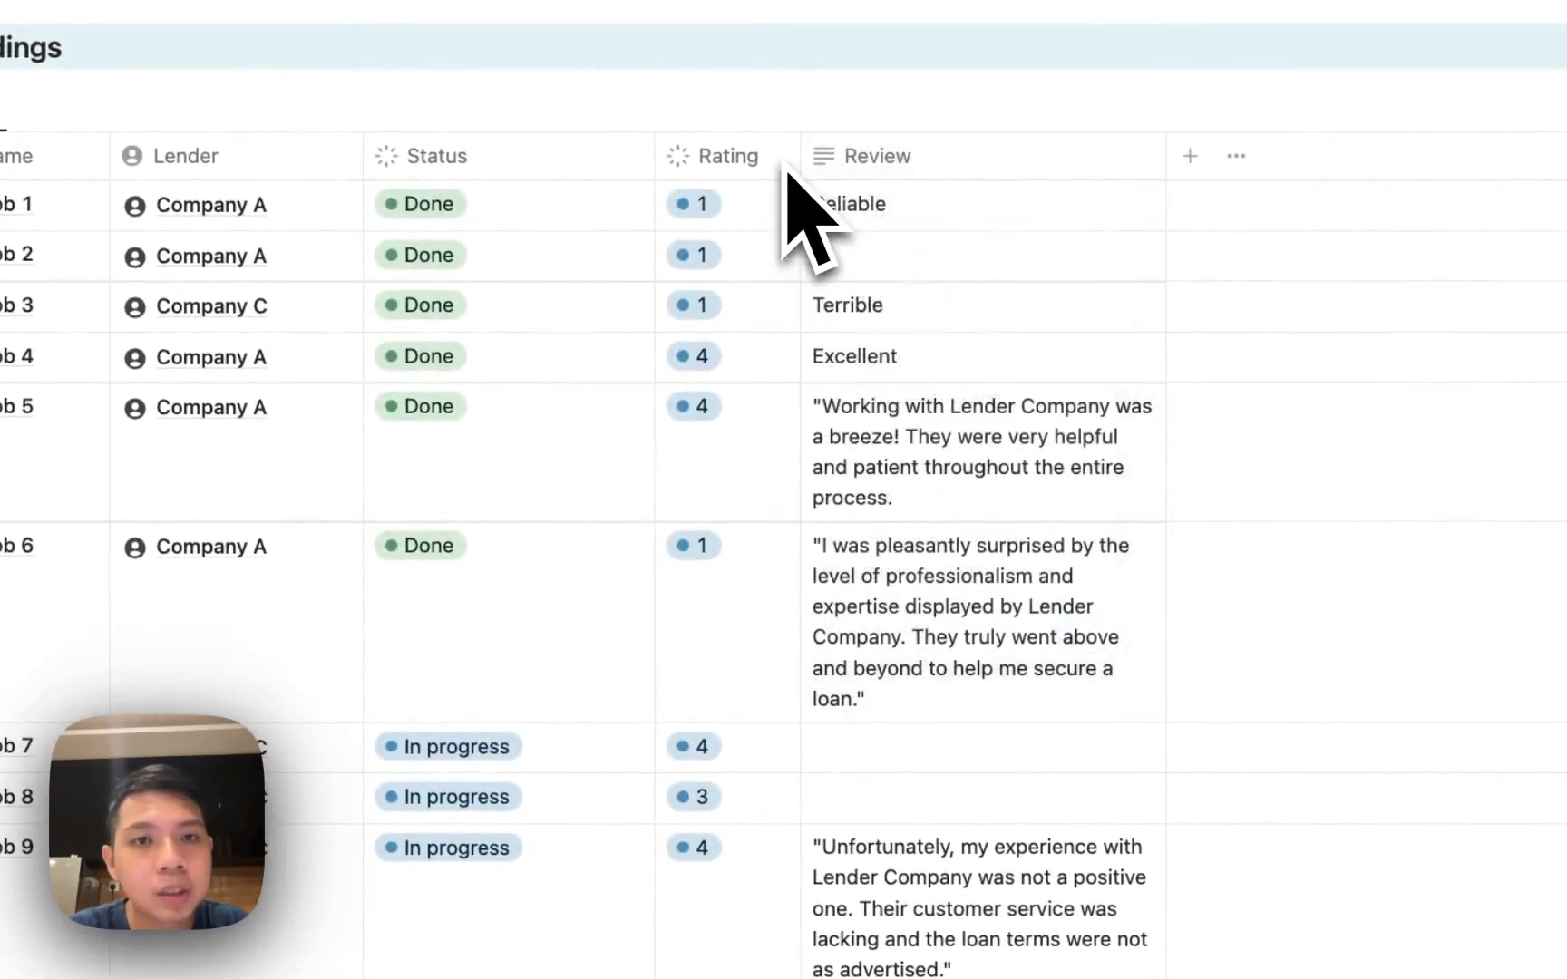
pyautogui.moveTo(793, 152); pyautogui.dragTo(906, 159)
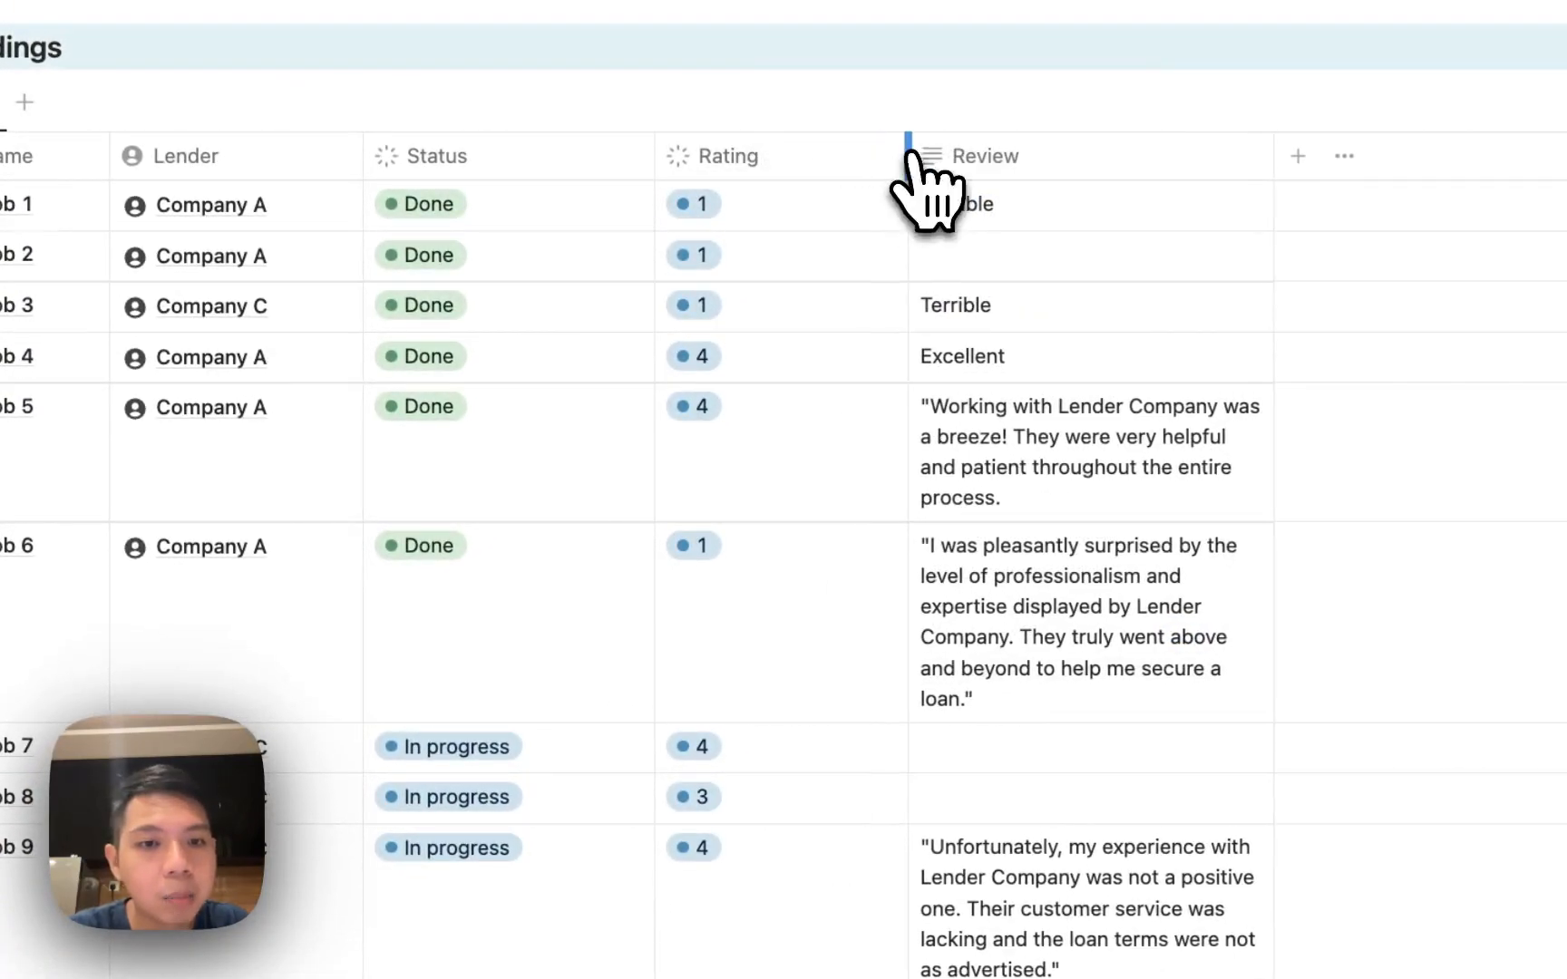
# Give Job 11 a rating of 3 and the review "Good.".
pyautogui.click(748, 825)
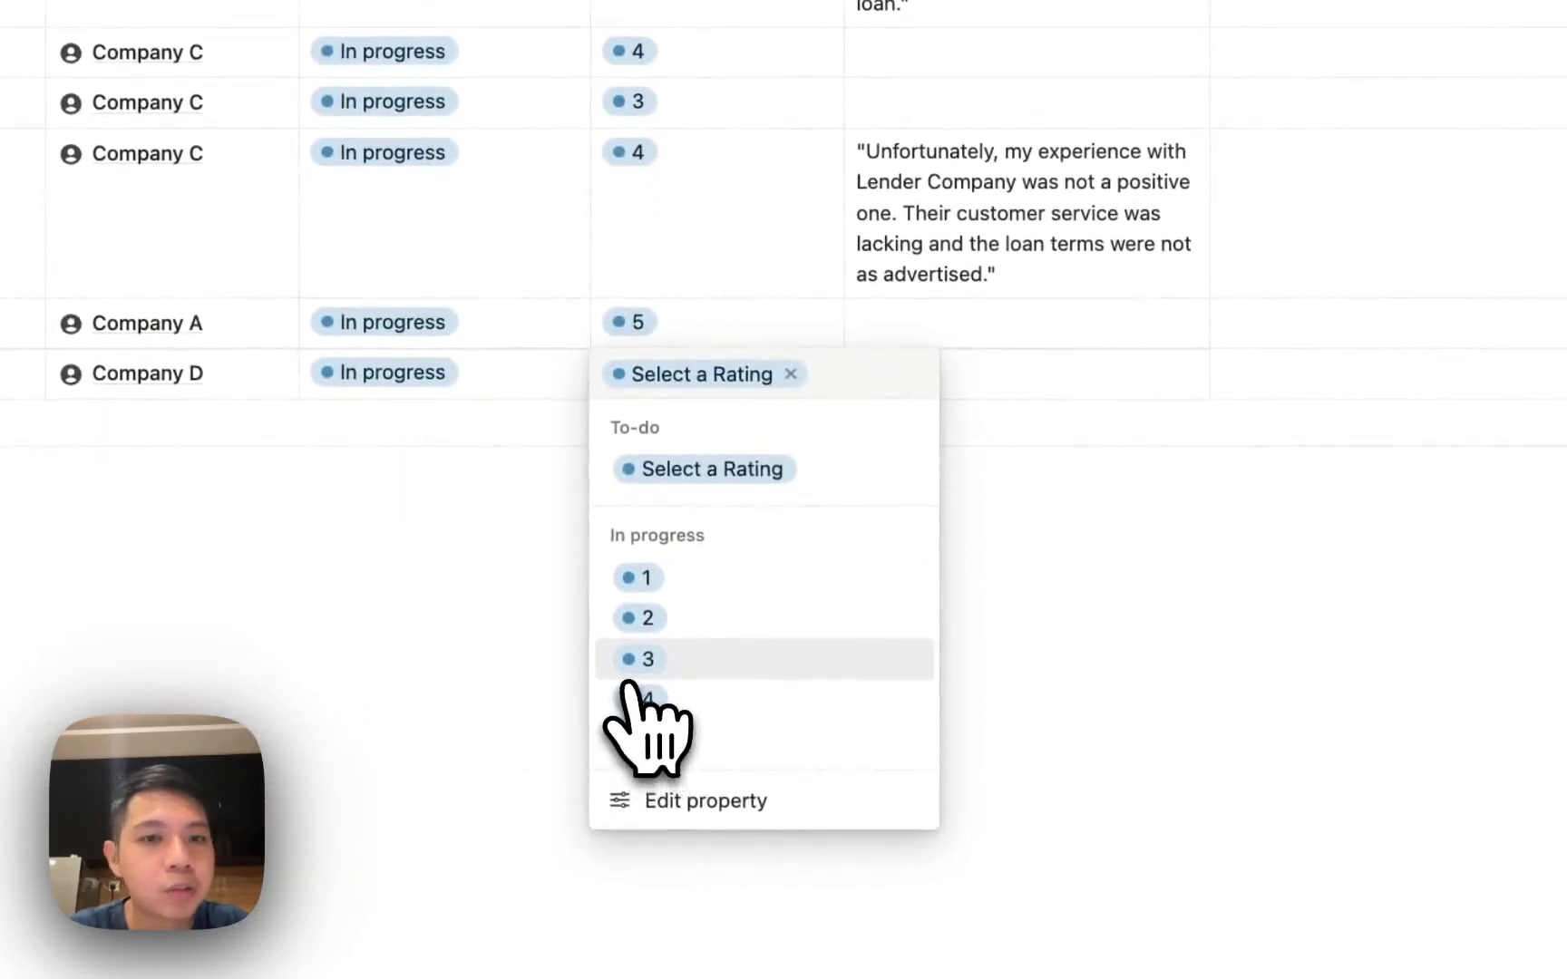
pyautogui.click(627, 672)
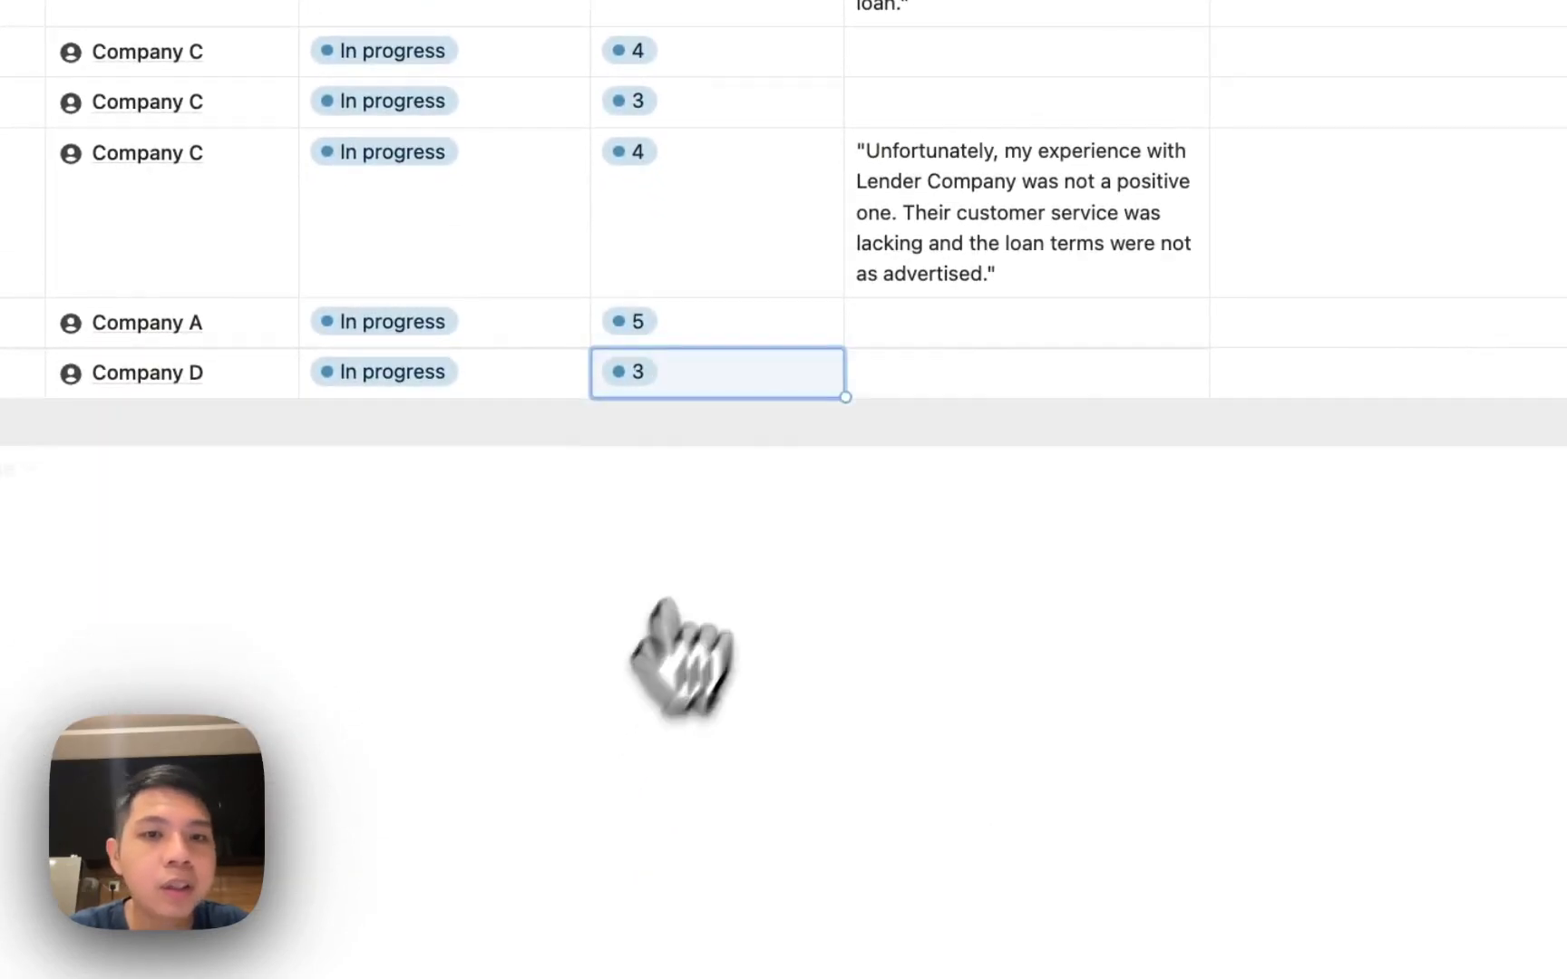
pyautogui.click(907, 386)
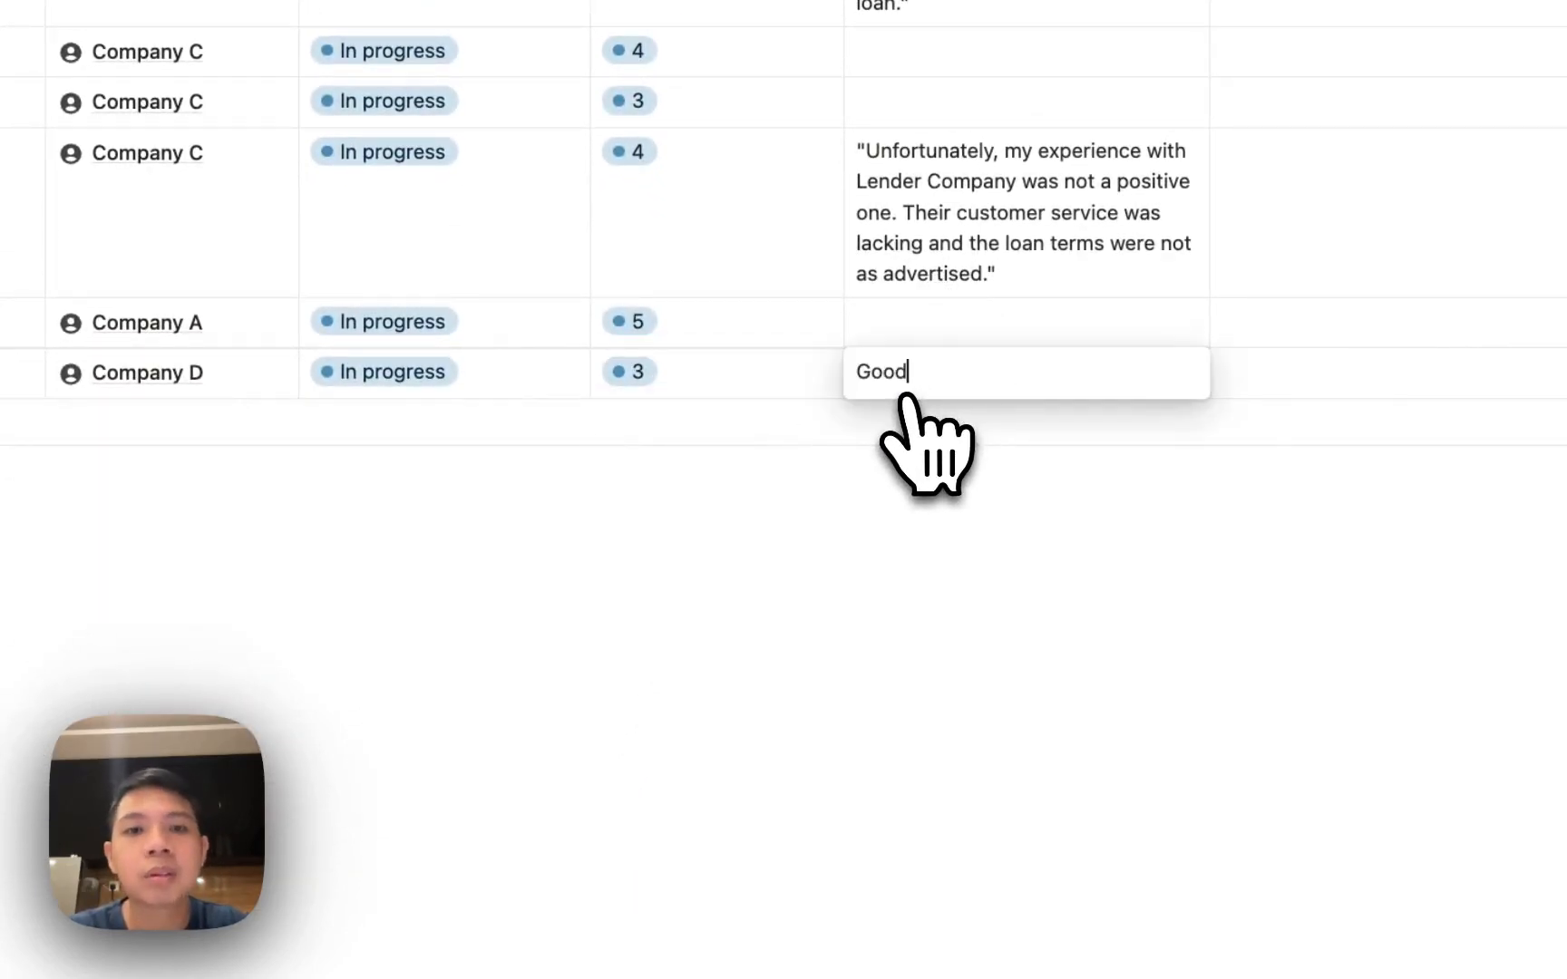
pyautogui.write('Good.')
pyautogui.press('Escape')
pyautogui.press('Escape')
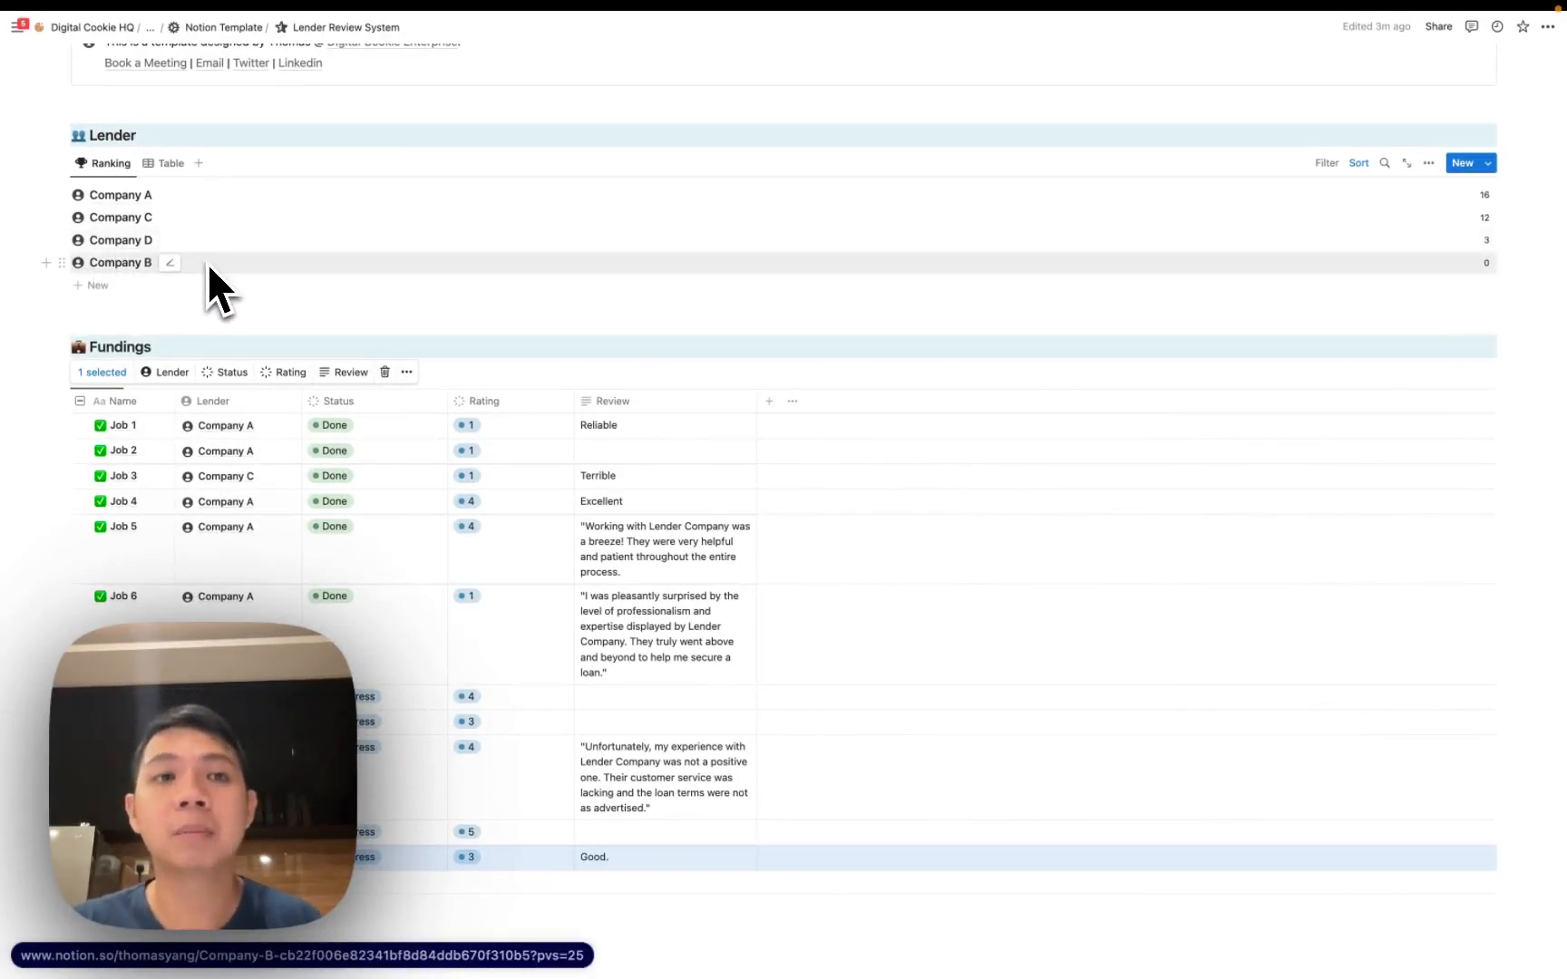
pyautogui.press('Escape')
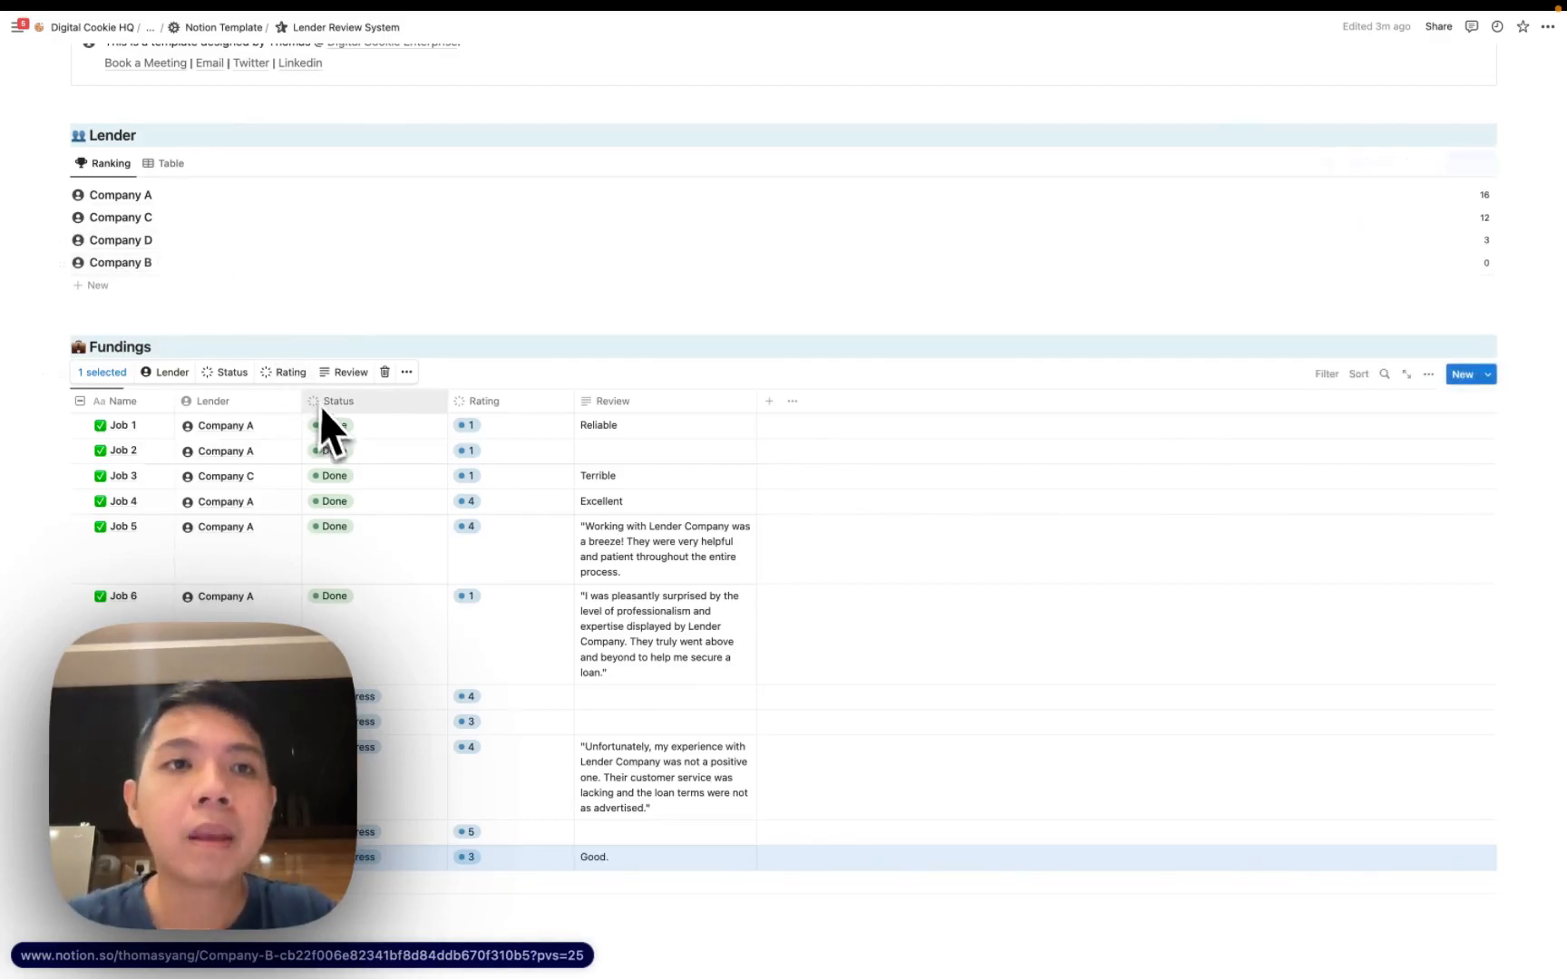
# Show the Lender database in its Table view to examine each company's ranking and linked jobs.
pyautogui.scroll(1, 326, 413)
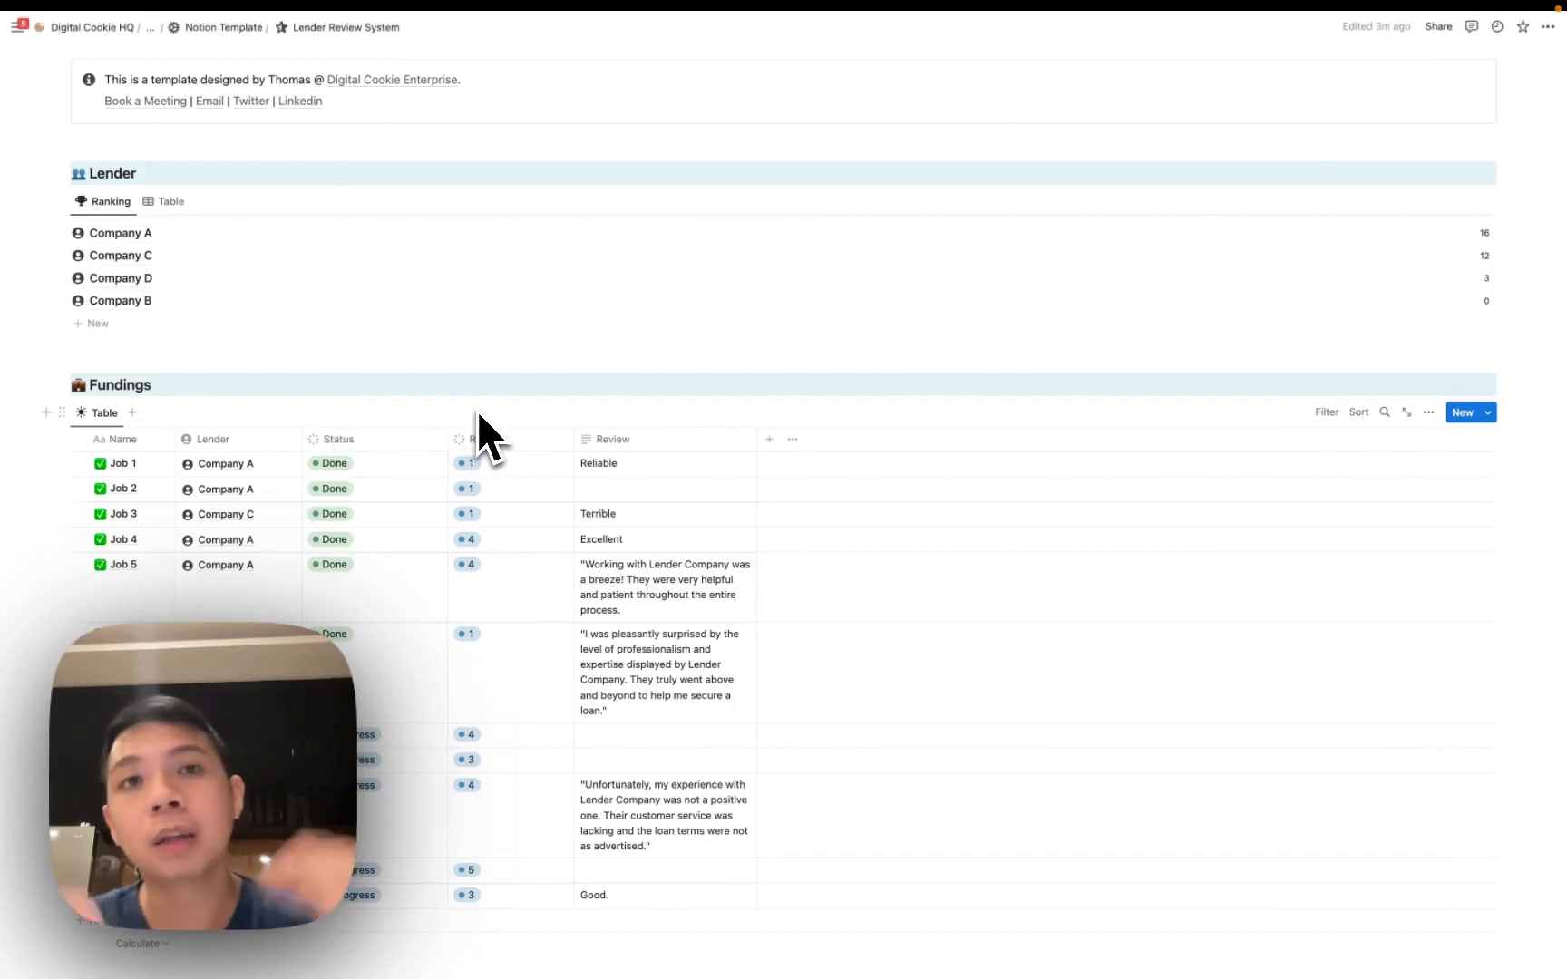
pyautogui.scroll(1, 477, 411)
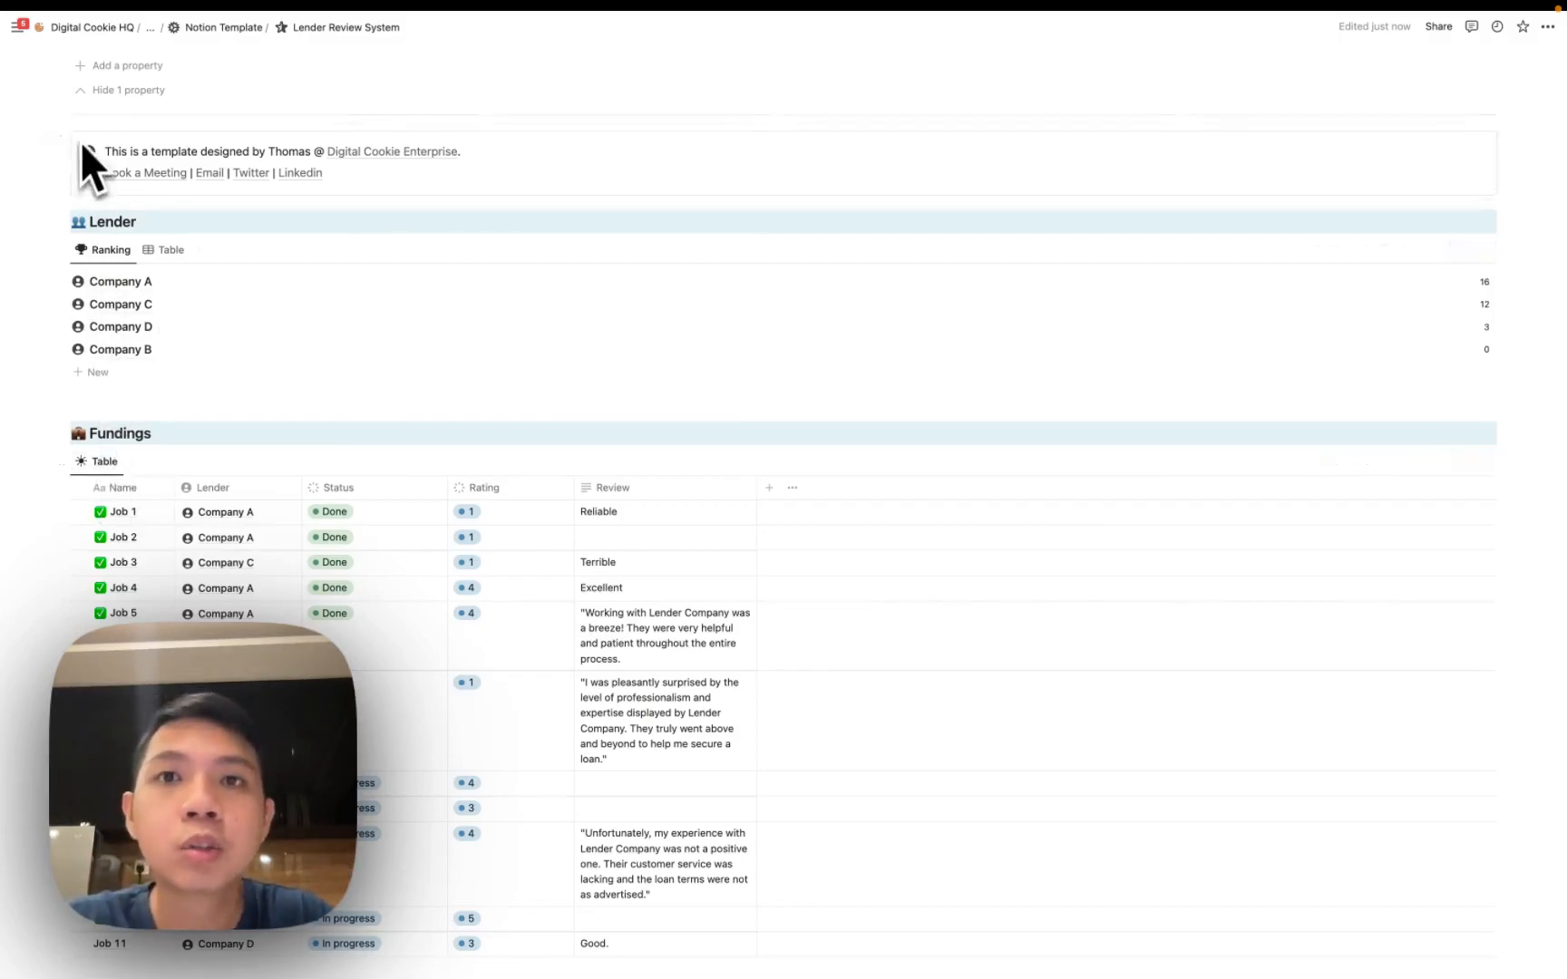
pyautogui.click(154, 251)
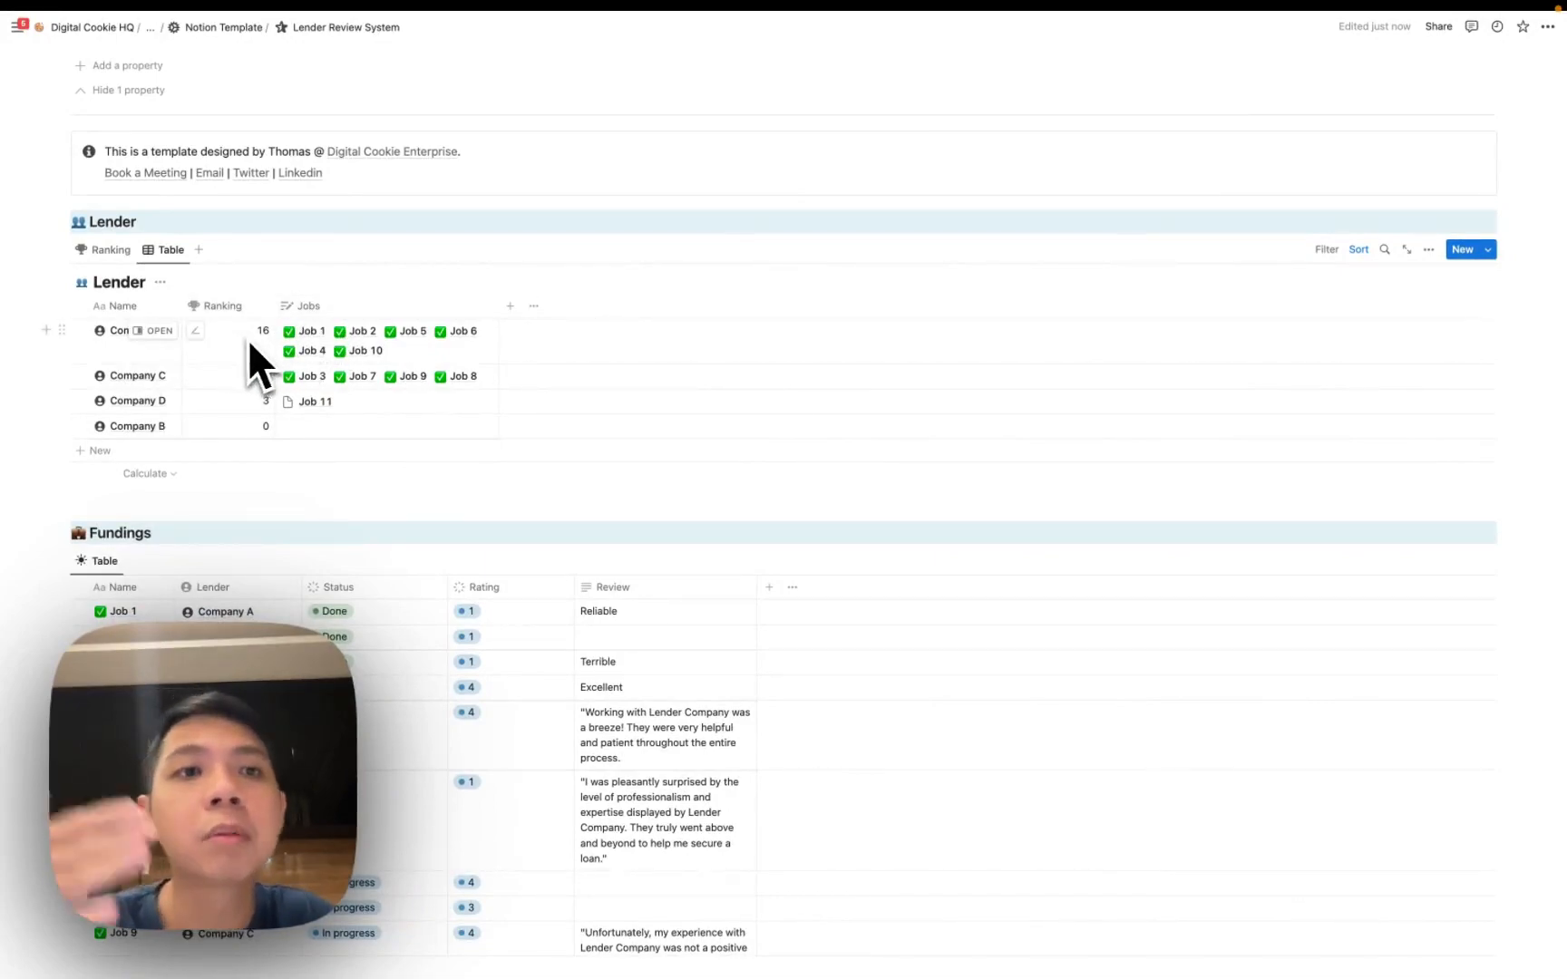
# Insert an inline database below the Fundings table and title it "Lender DB".
pyautogui.scroll(-5, 253, 360)
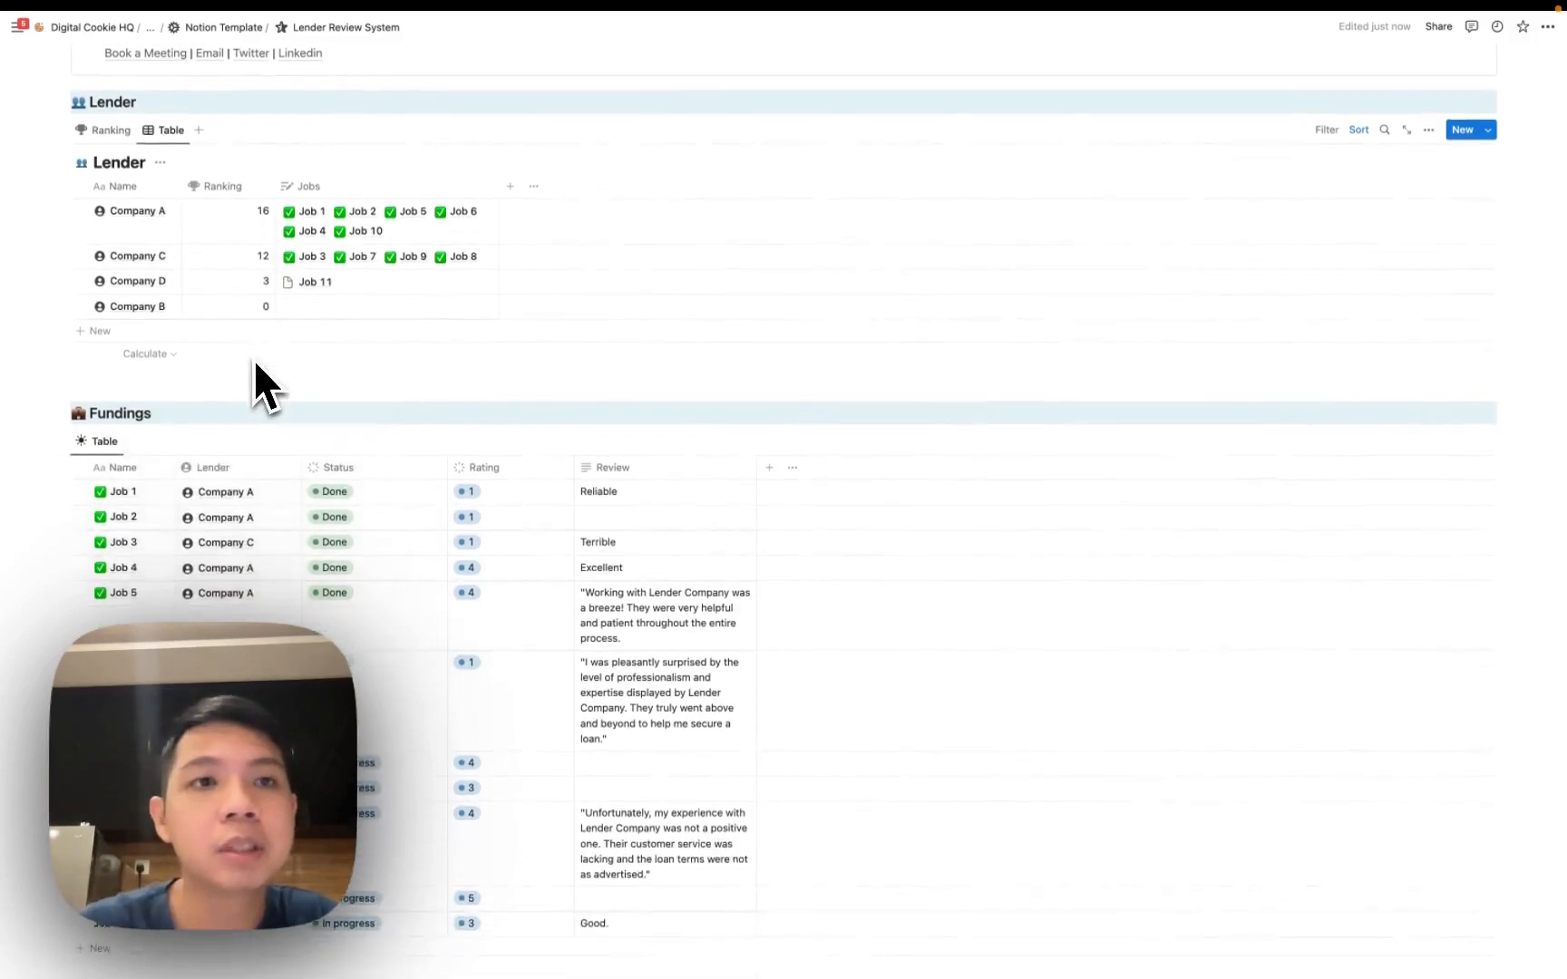
pyautogui.click(215, 809)
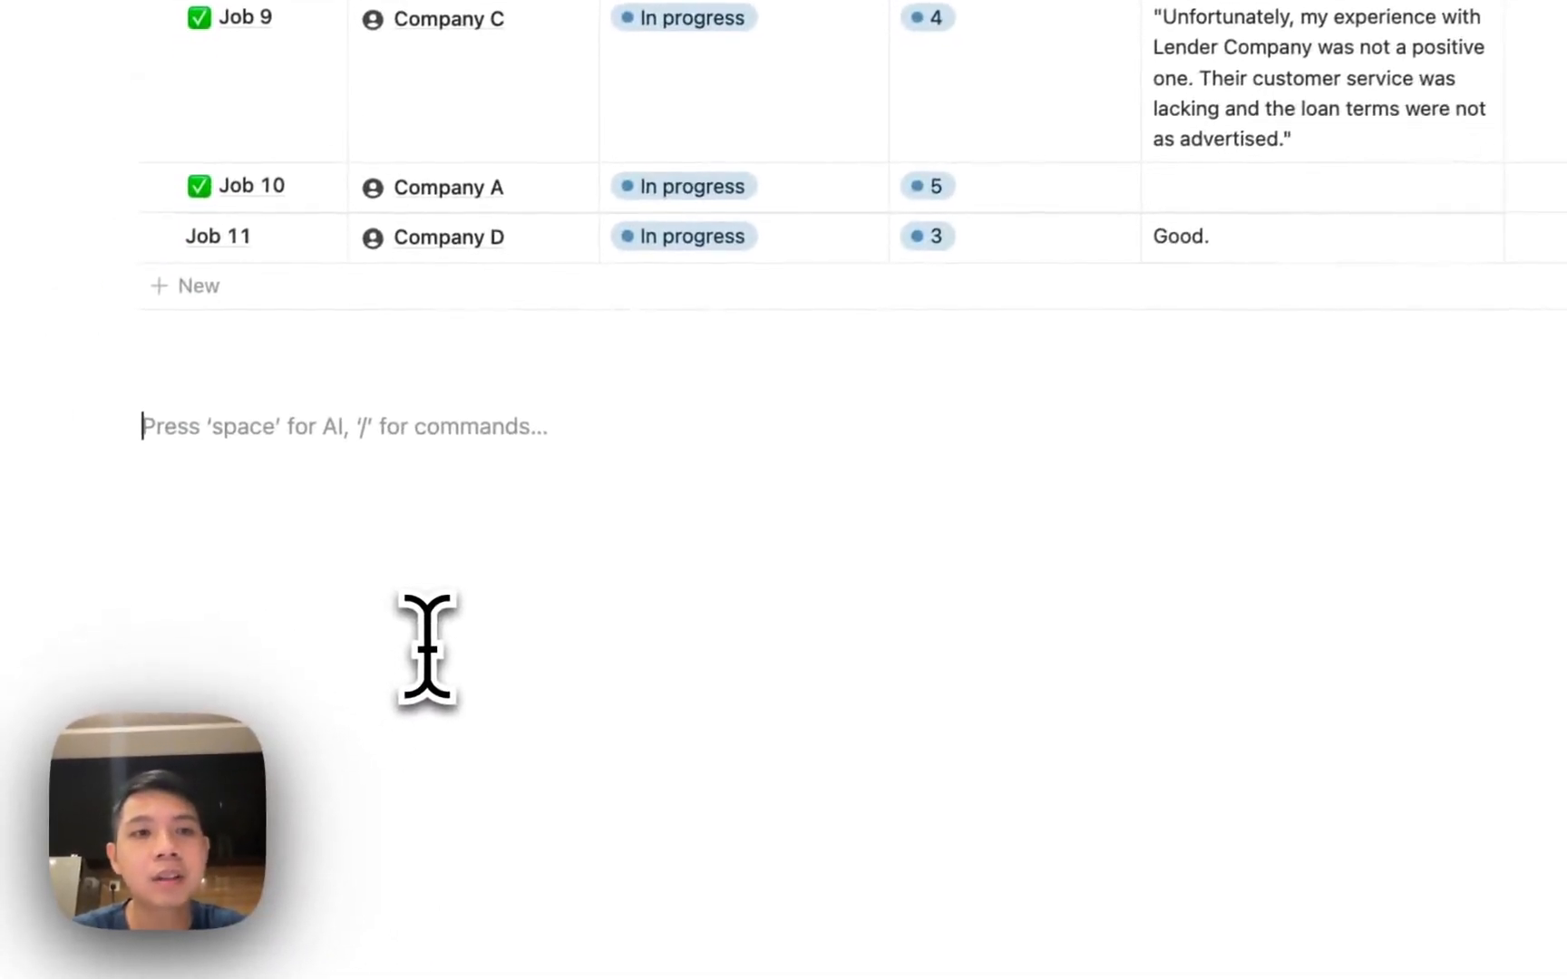
pyautogui.write('/data')
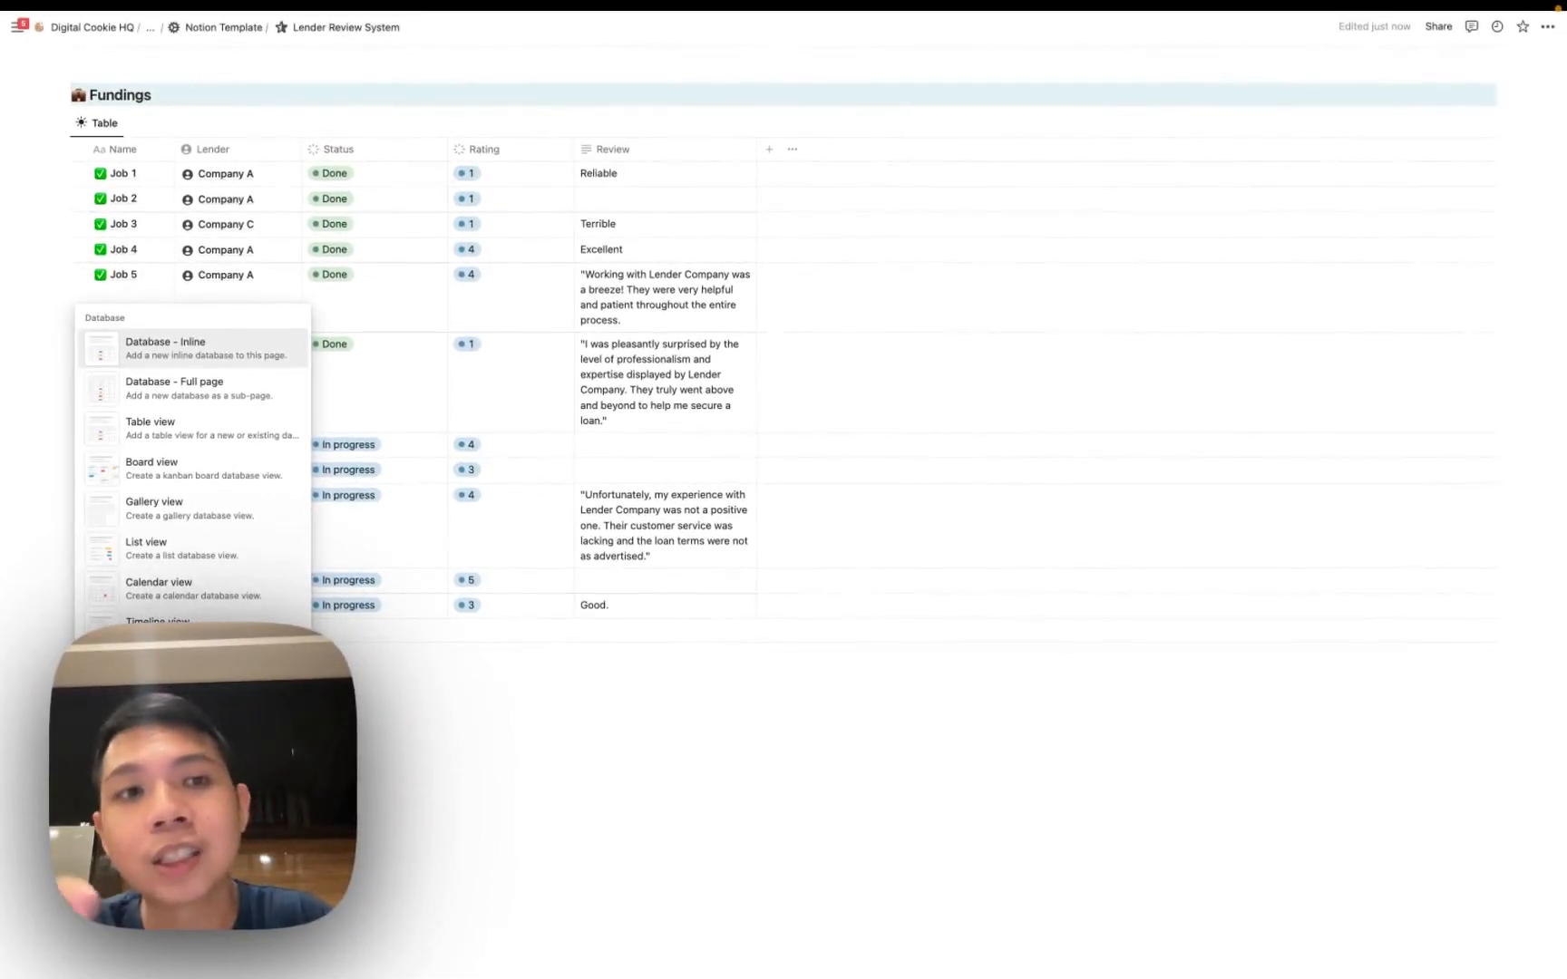
pyautogui.click(136, 353)
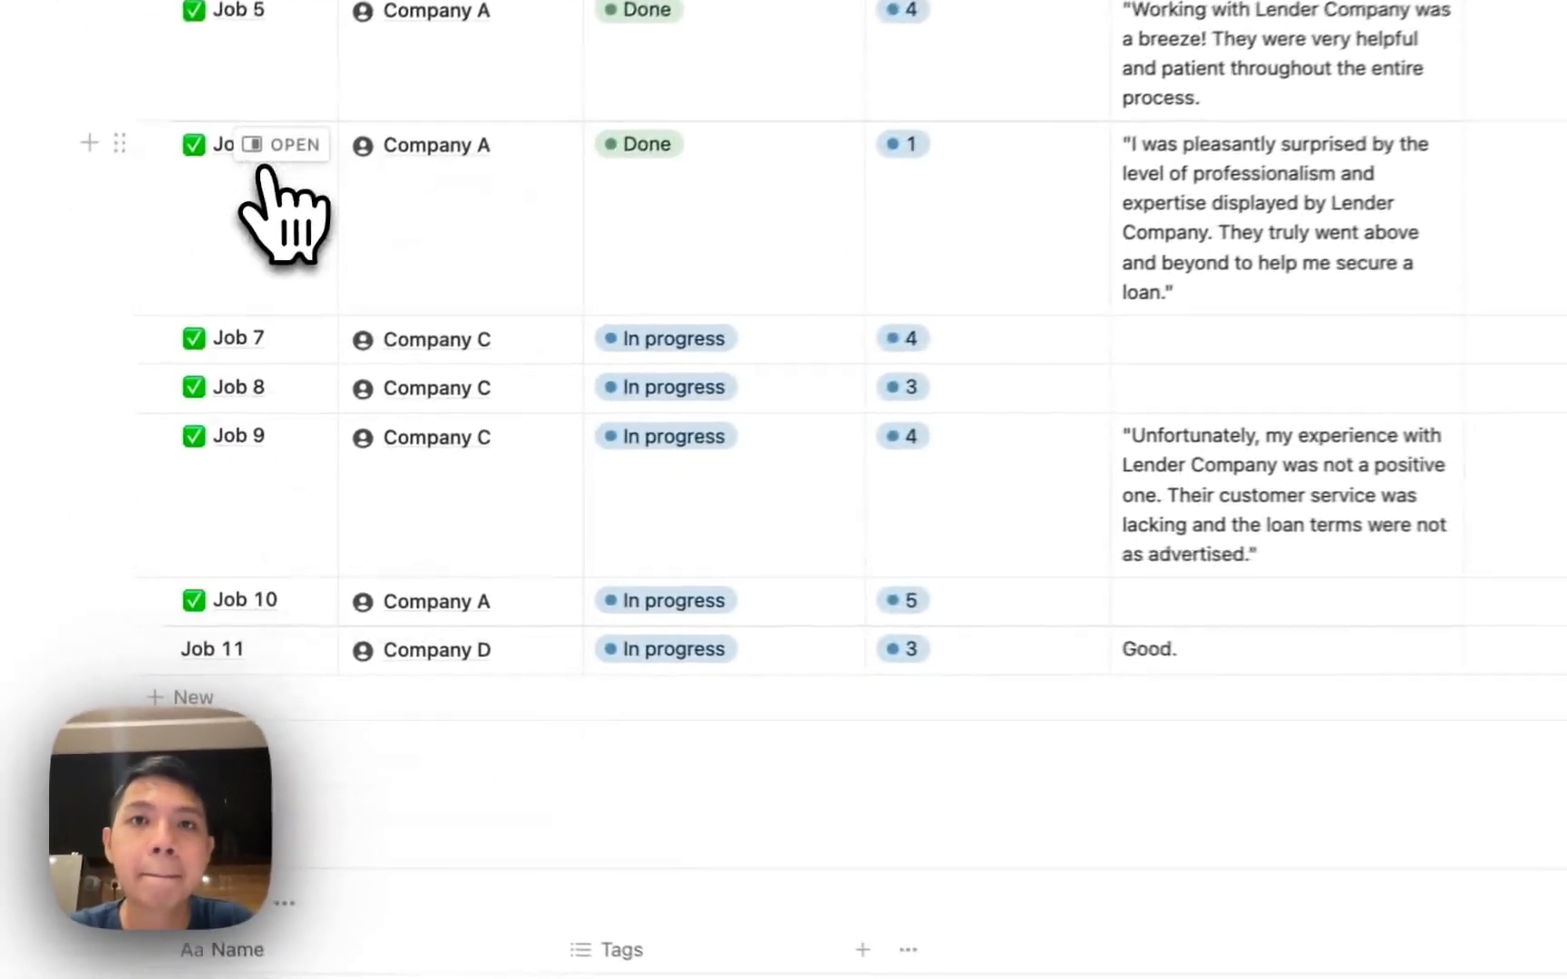
pyautogui.scroll(-8, 559, 776)
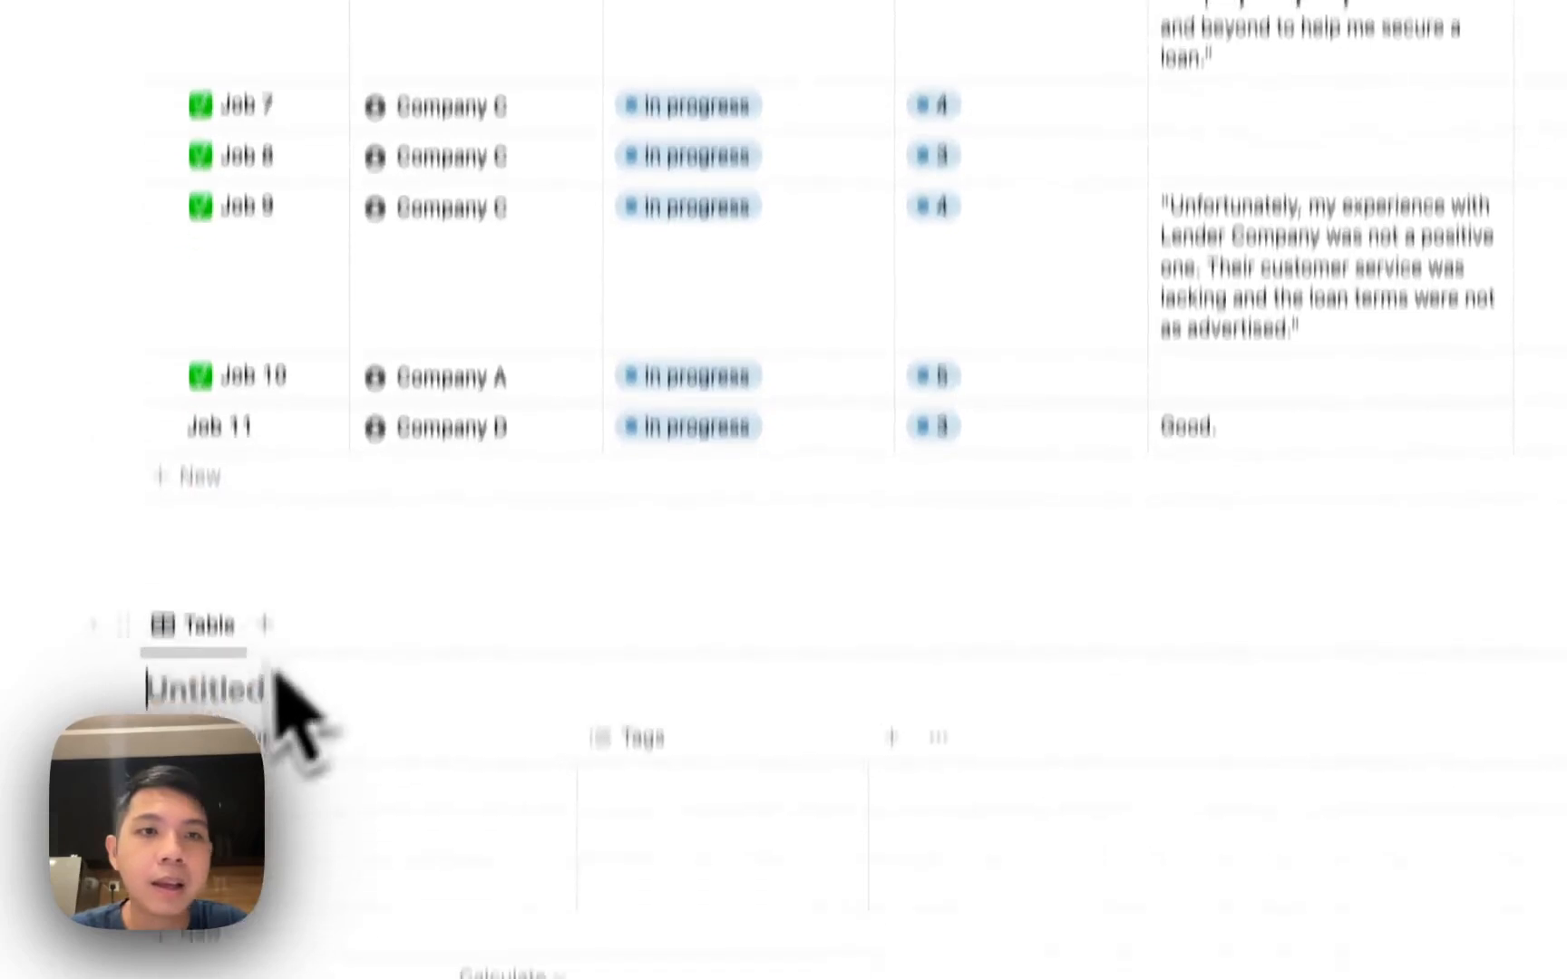
pyautogui.click(207, 541)
pyautogui.write('Len')
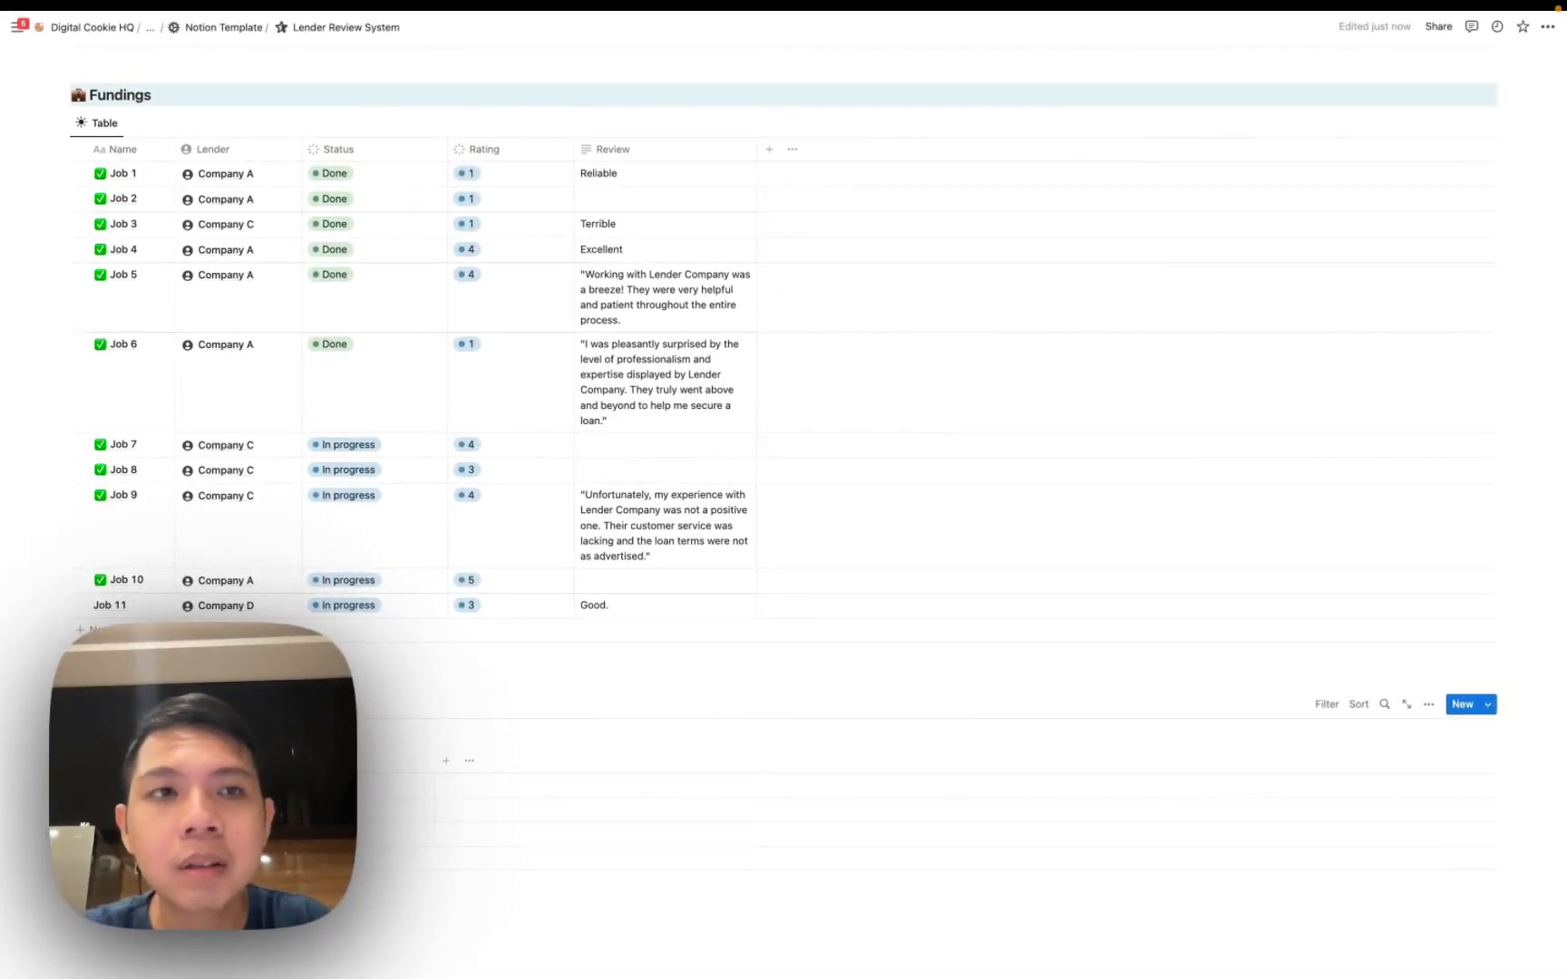
# Insert a second inline database below Lender DB and title it "Funding DB".
pyautogui.scroll(5, 264, 494)
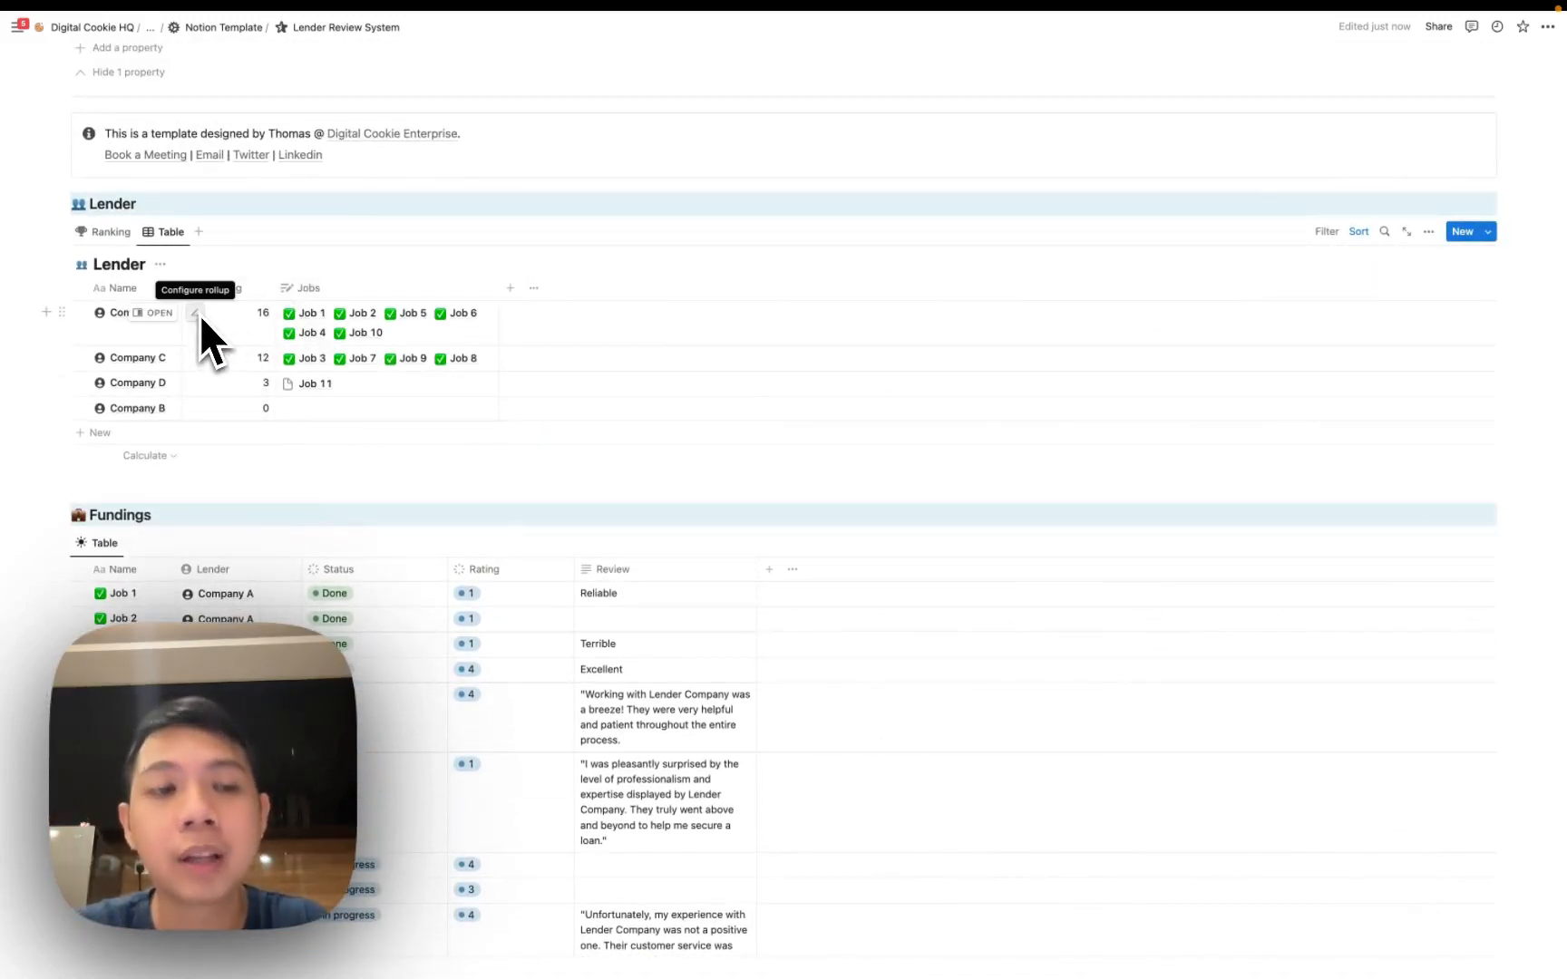
pyautogui.scroll(-4, 199, 314)
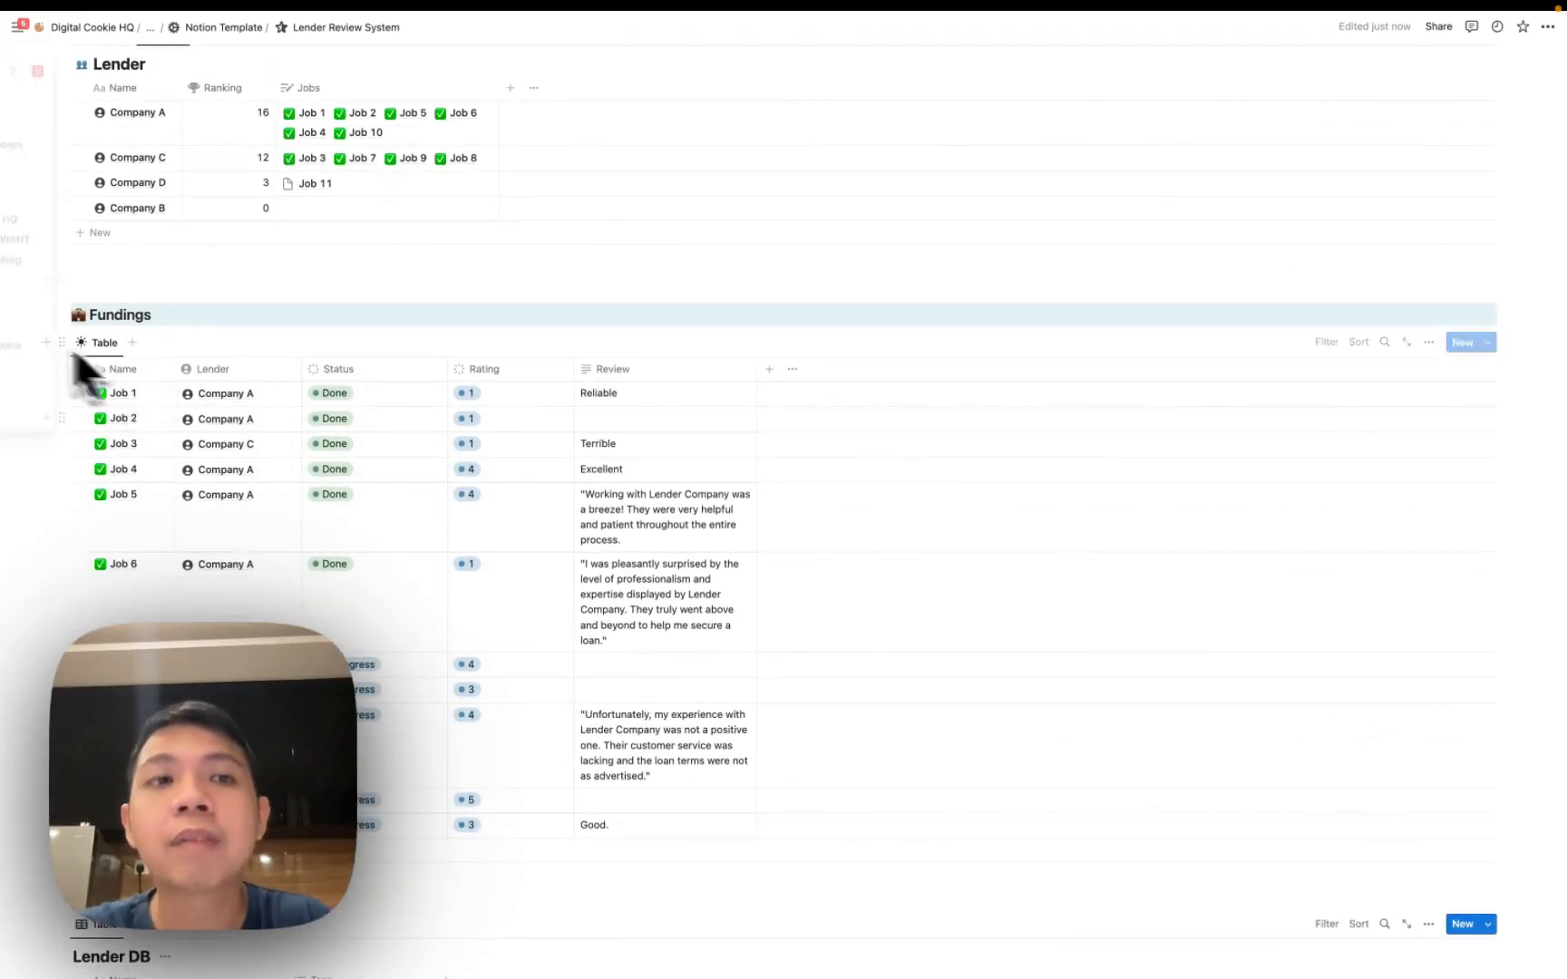
pyautogui.scroll(-8, 299, 483)
pyautogui.click(338, 777)
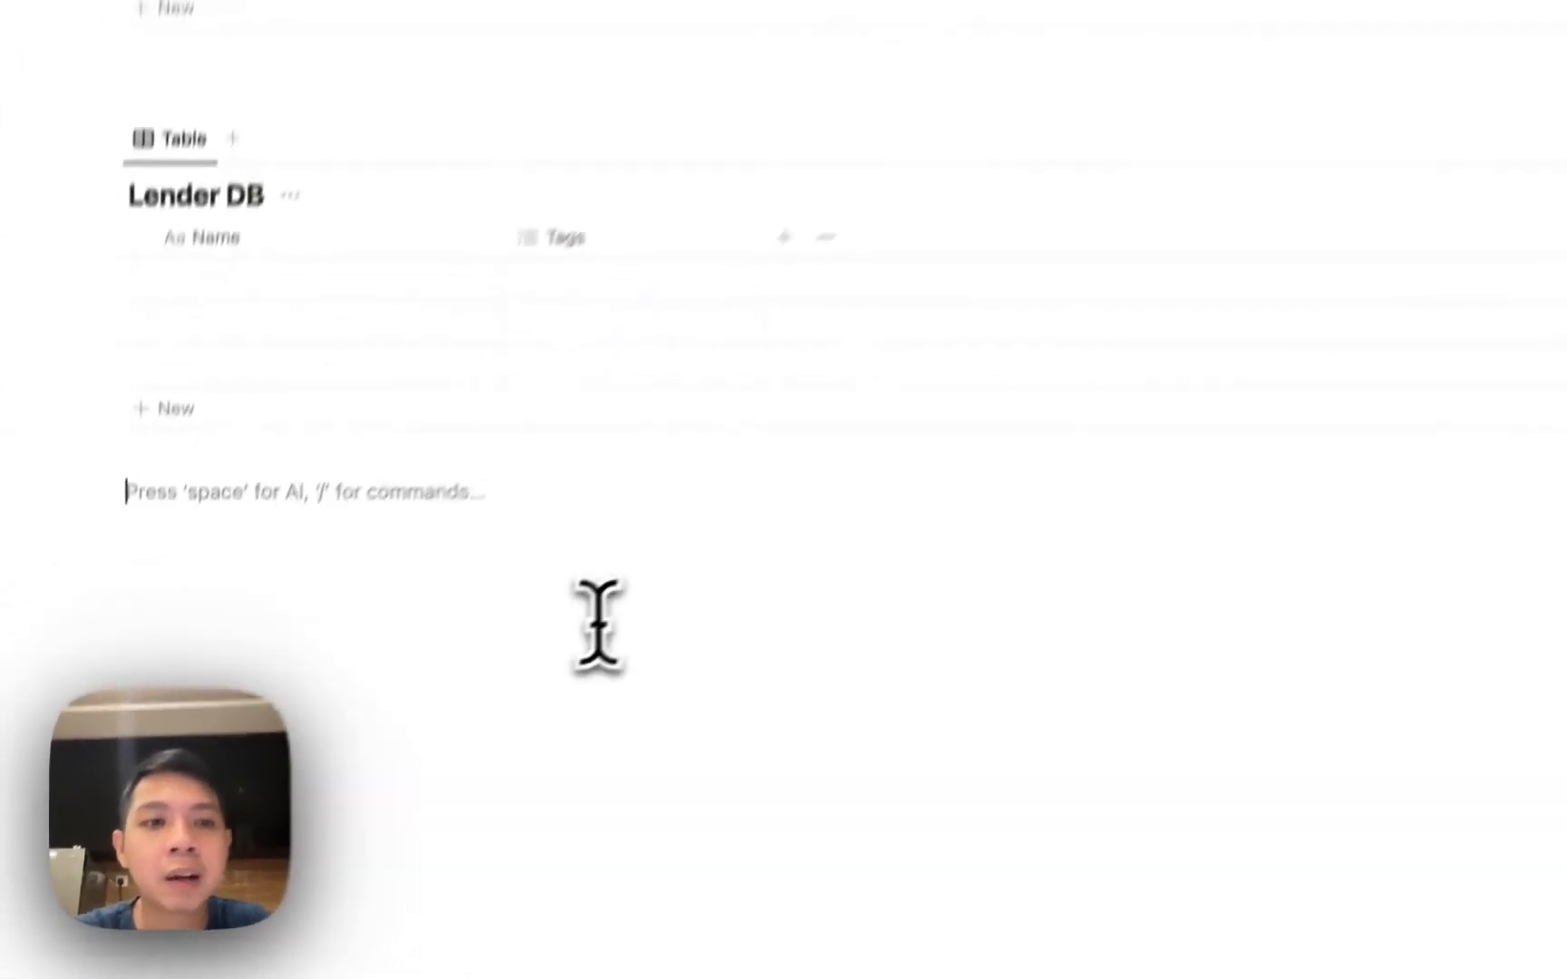
pyautogui.write('/data')
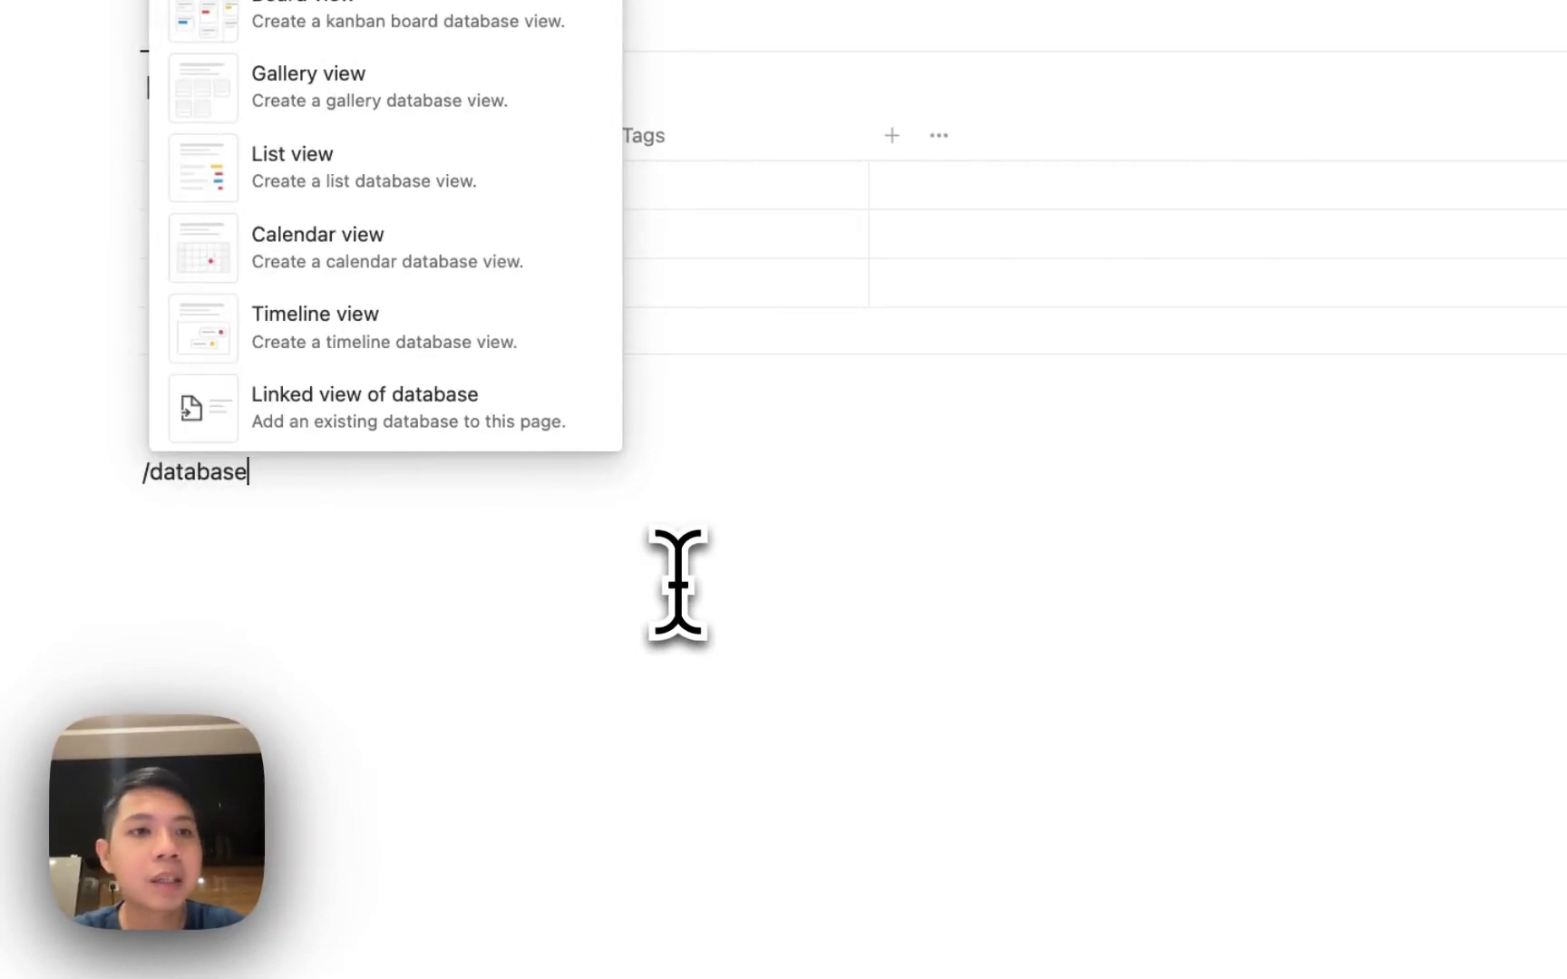
pyautogui.write('base')
pyautogui.press('Return')
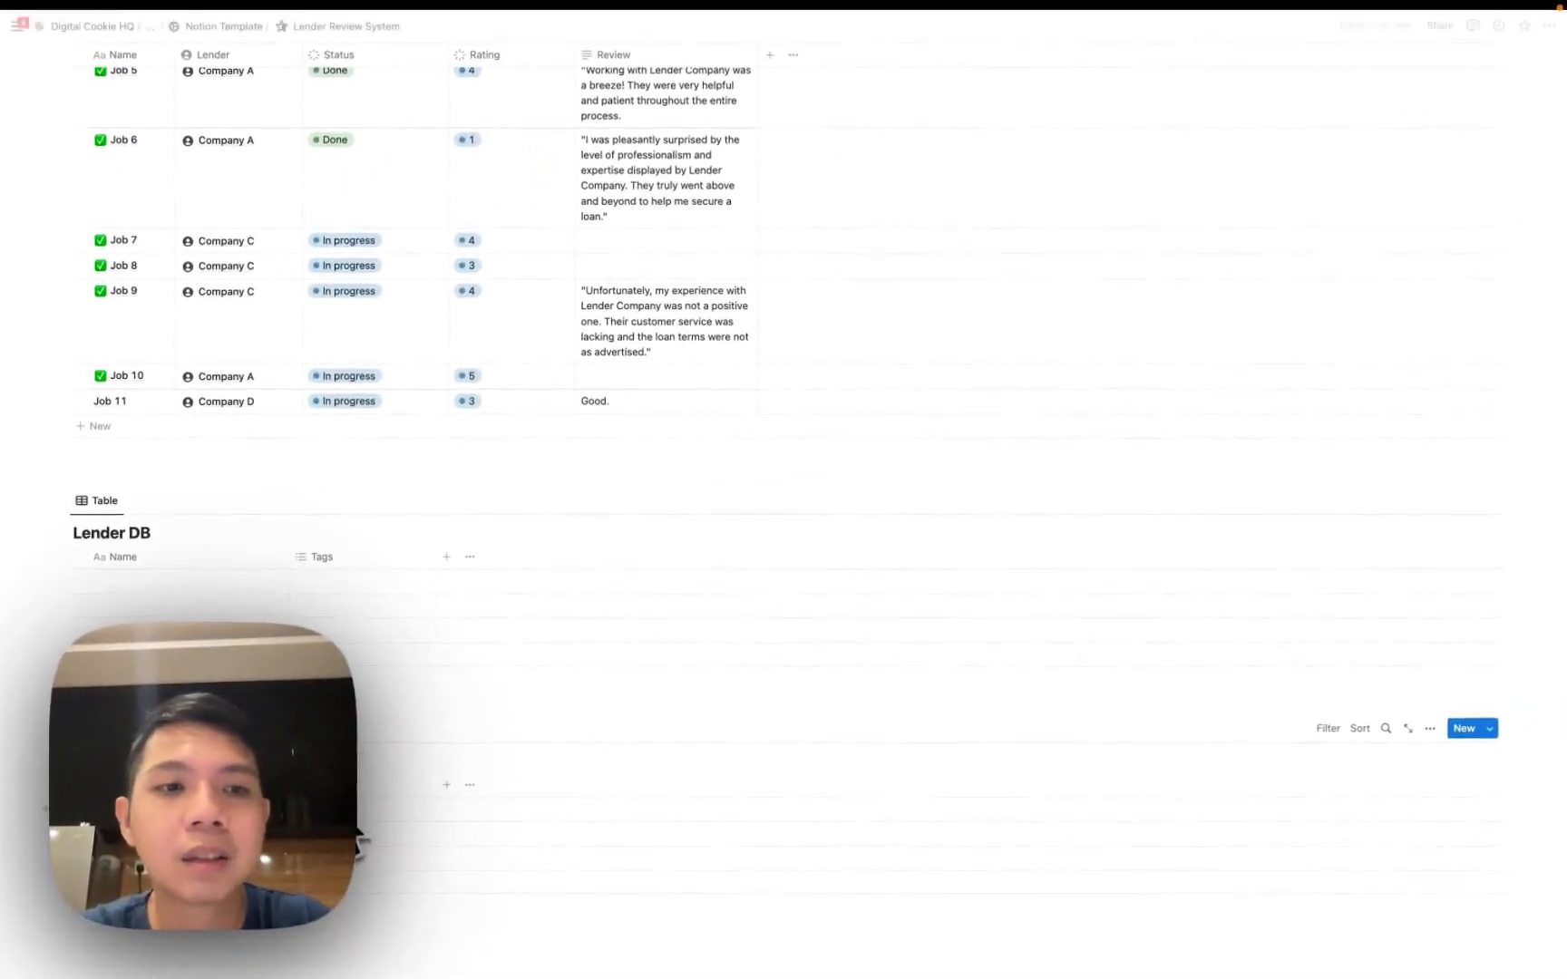
pyautogui.write('Funding DB')
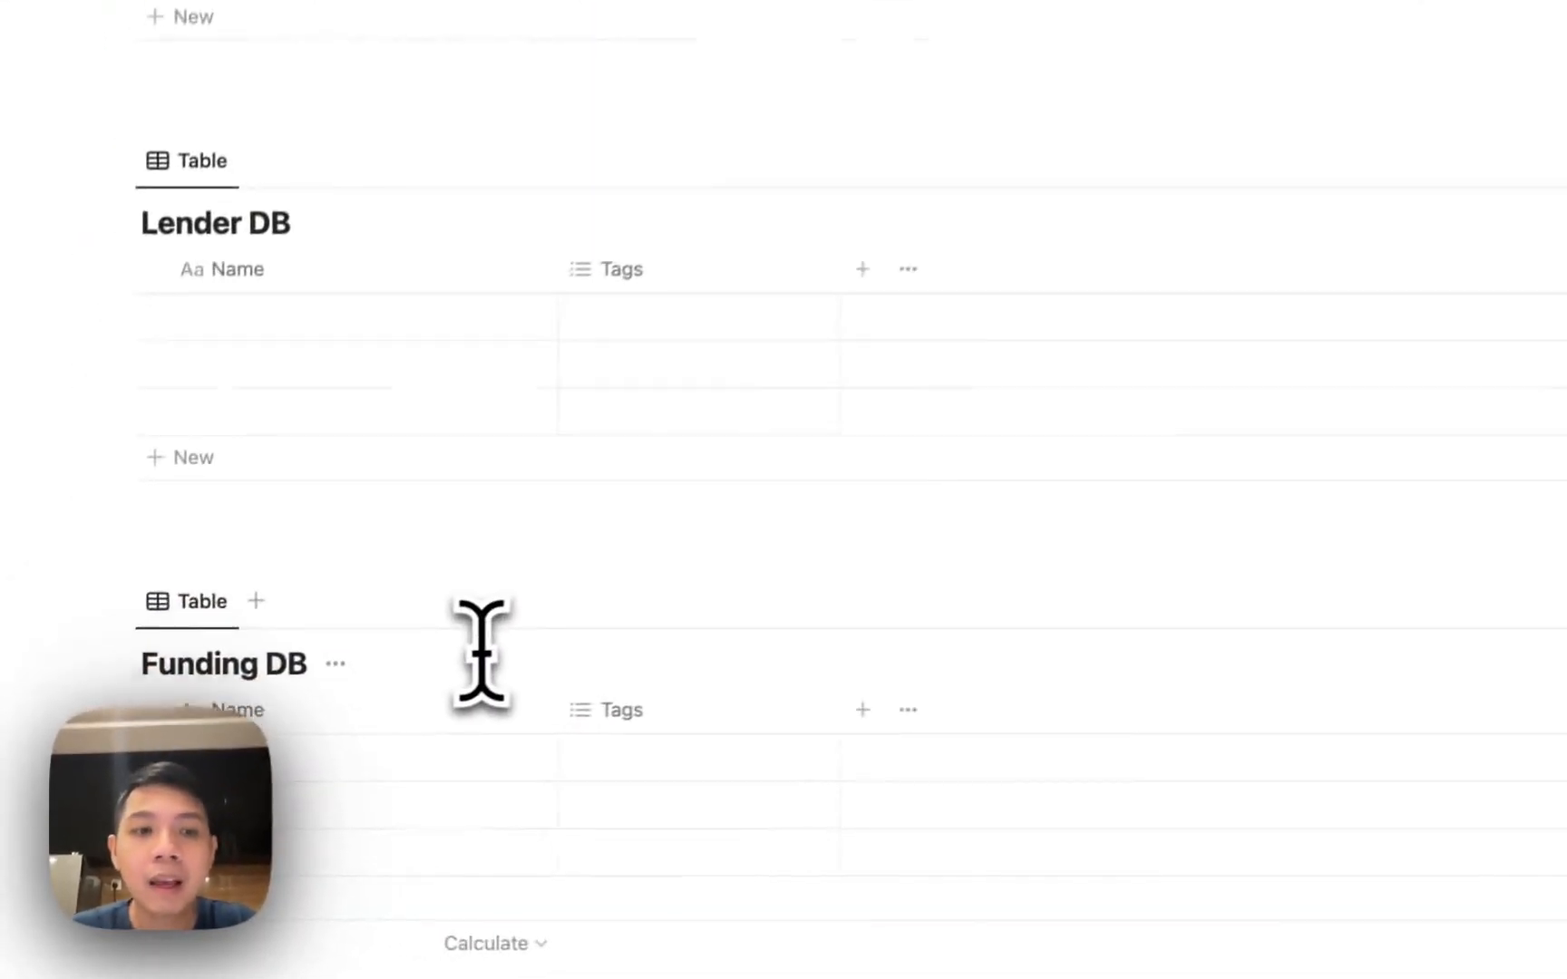
# Delete the Tags property from Funding DB.
pyautogui.scroll(3, 247, 785)
pyautogui.scroll(10, 497, 646)
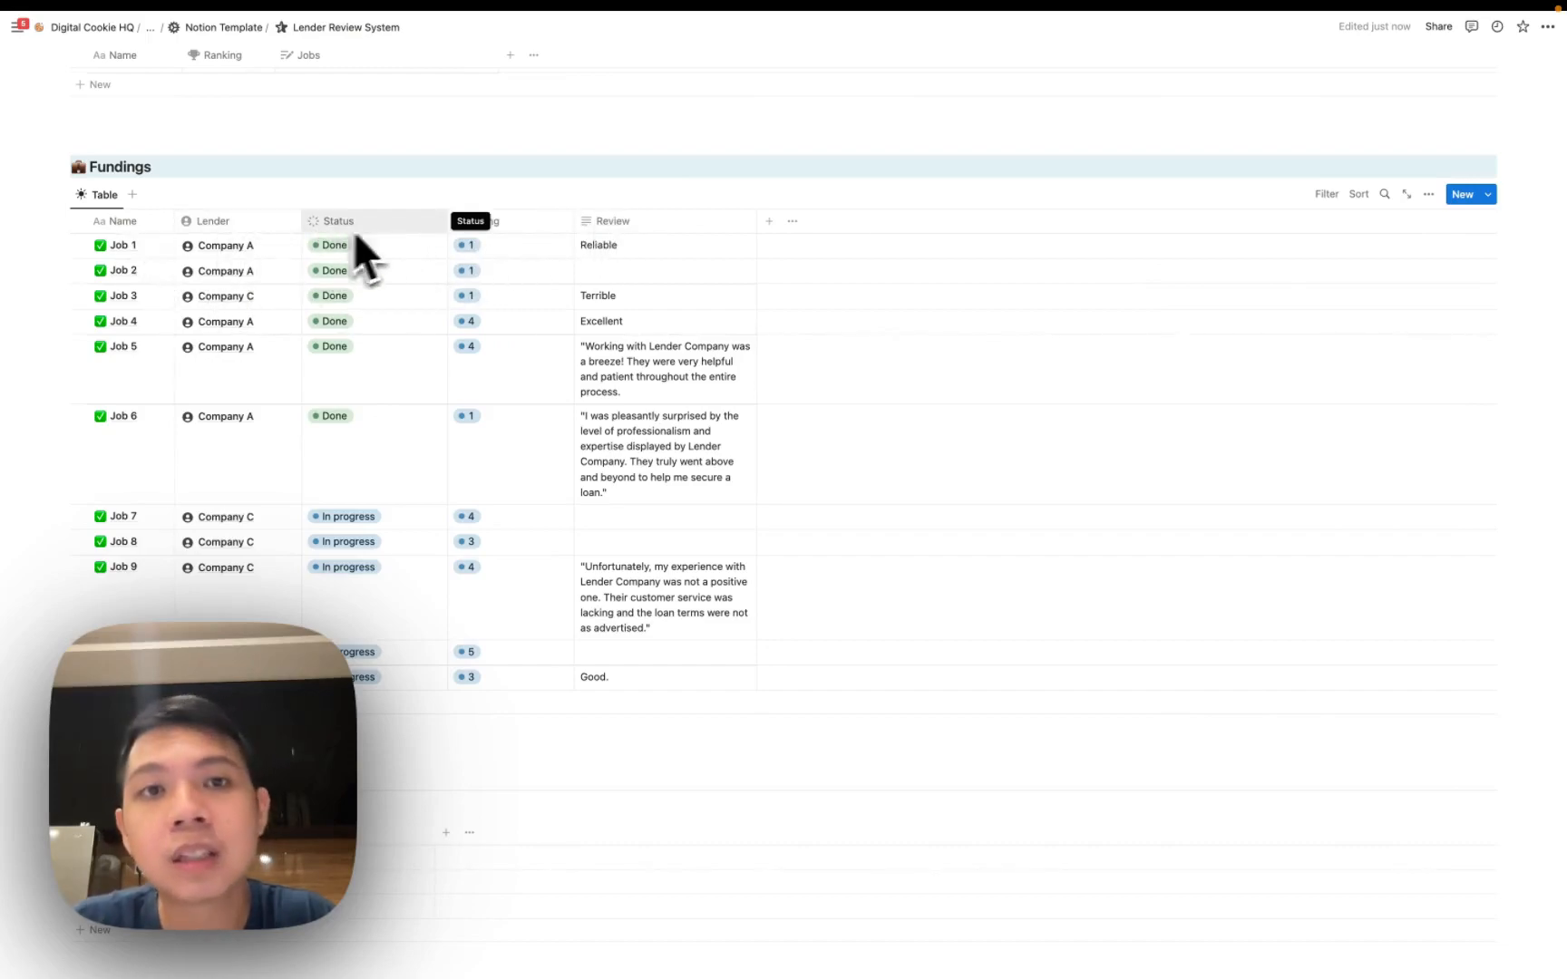
pyautogui.scroll(-4, 653, 218)
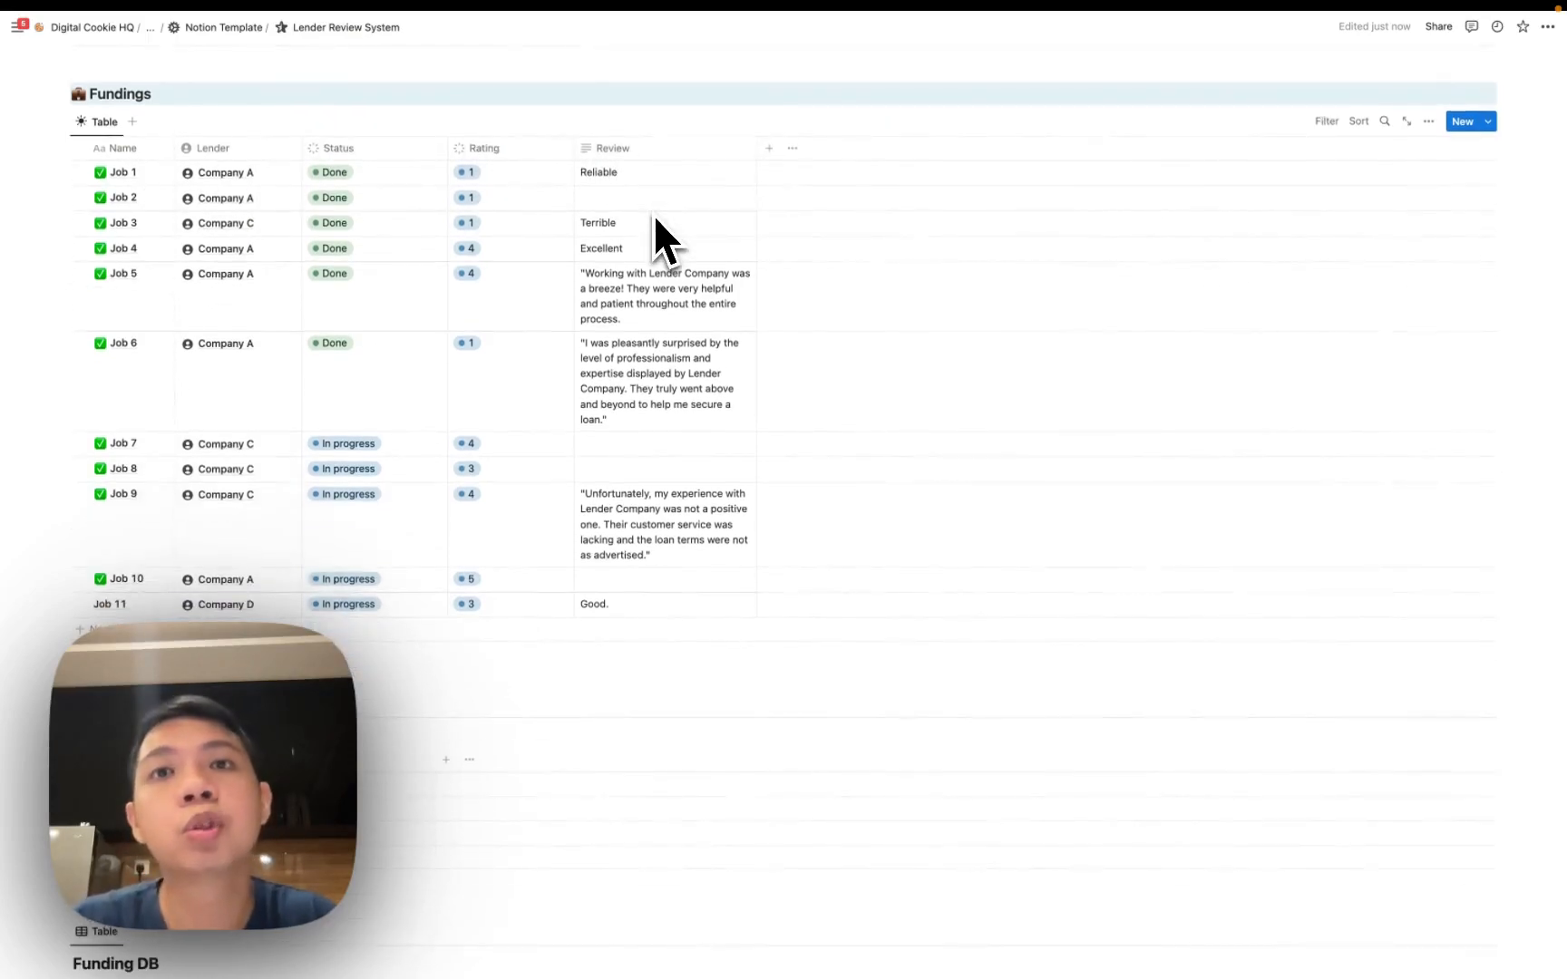
pyautogui.scroll(-8, 653, 214)
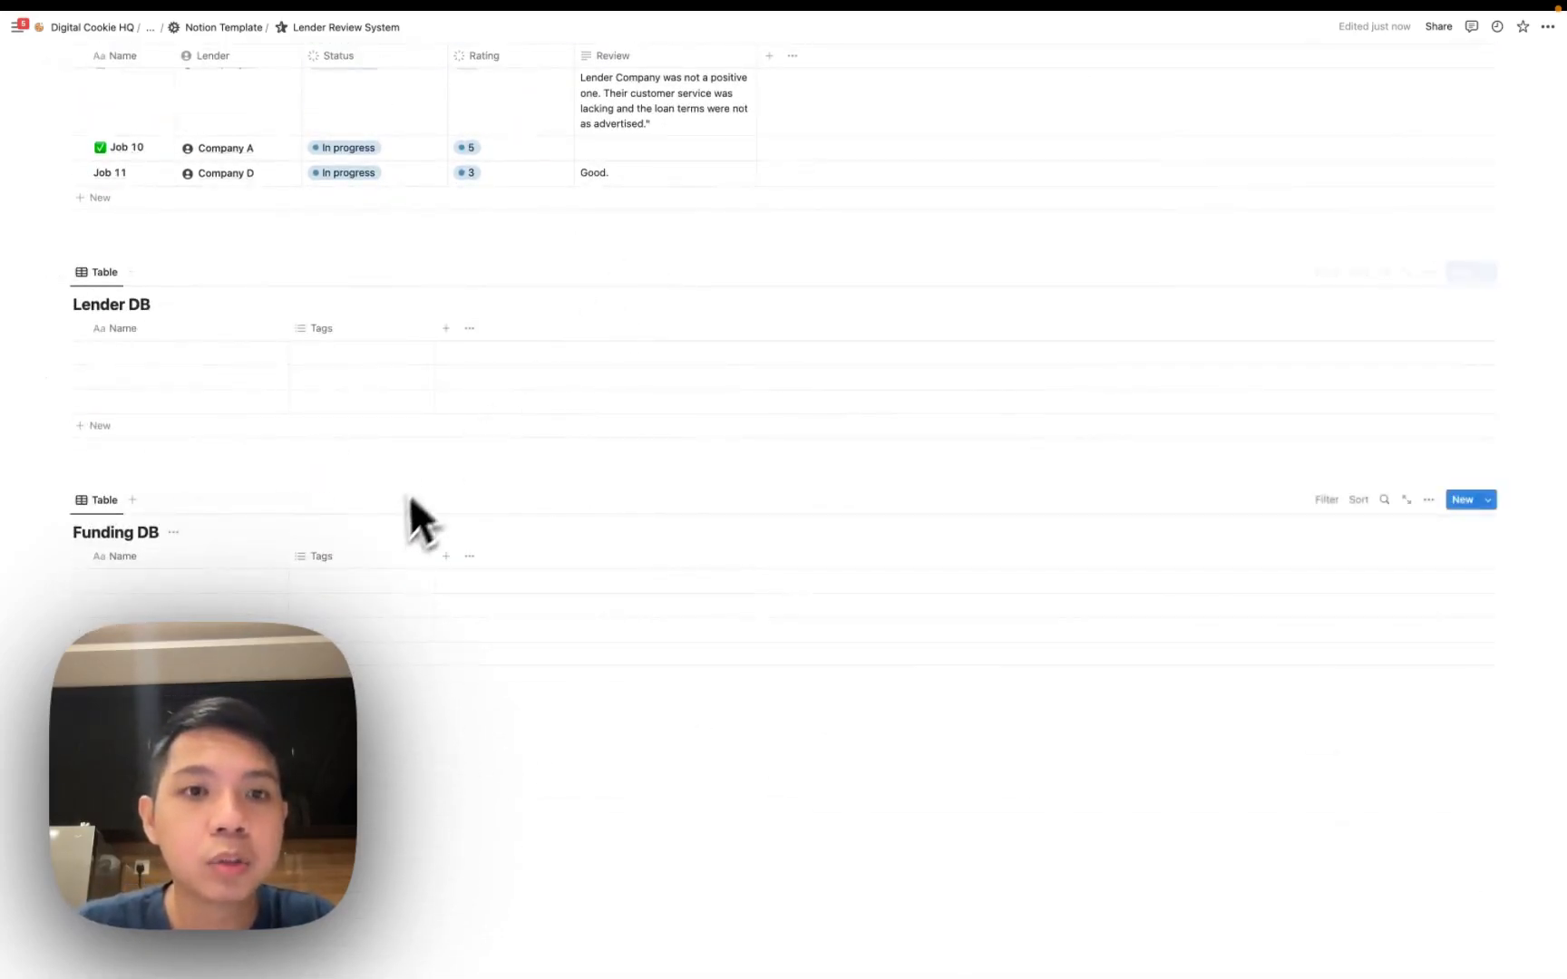
pyautogui.click(397, 555)
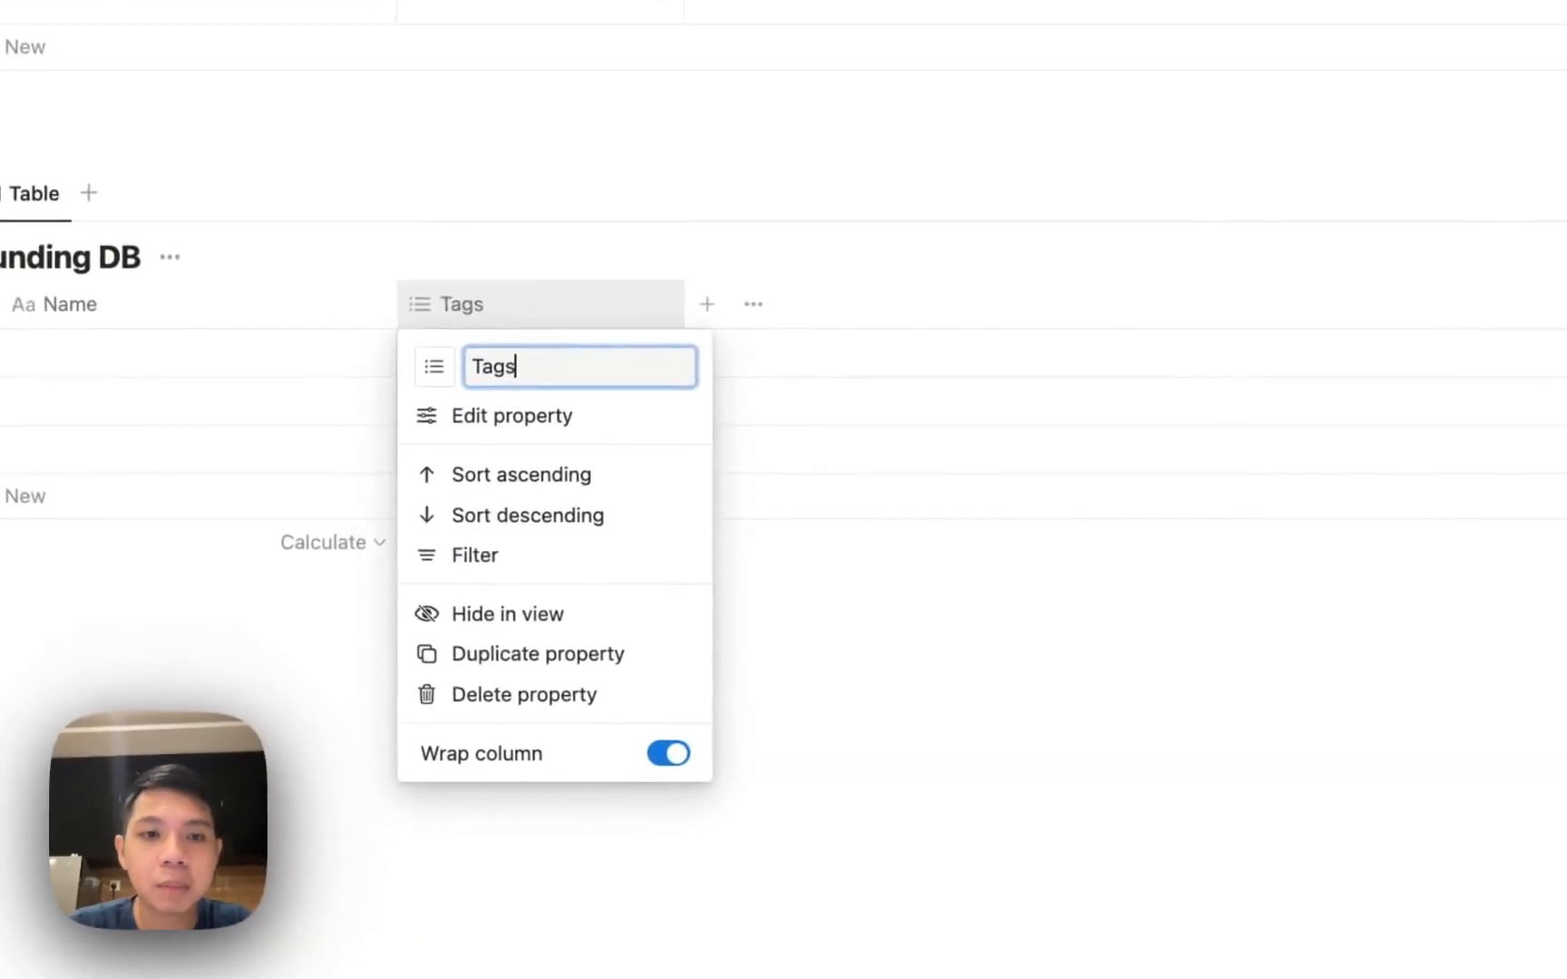
pyautogui.click(440, 694)
pyautogui.press('Return')
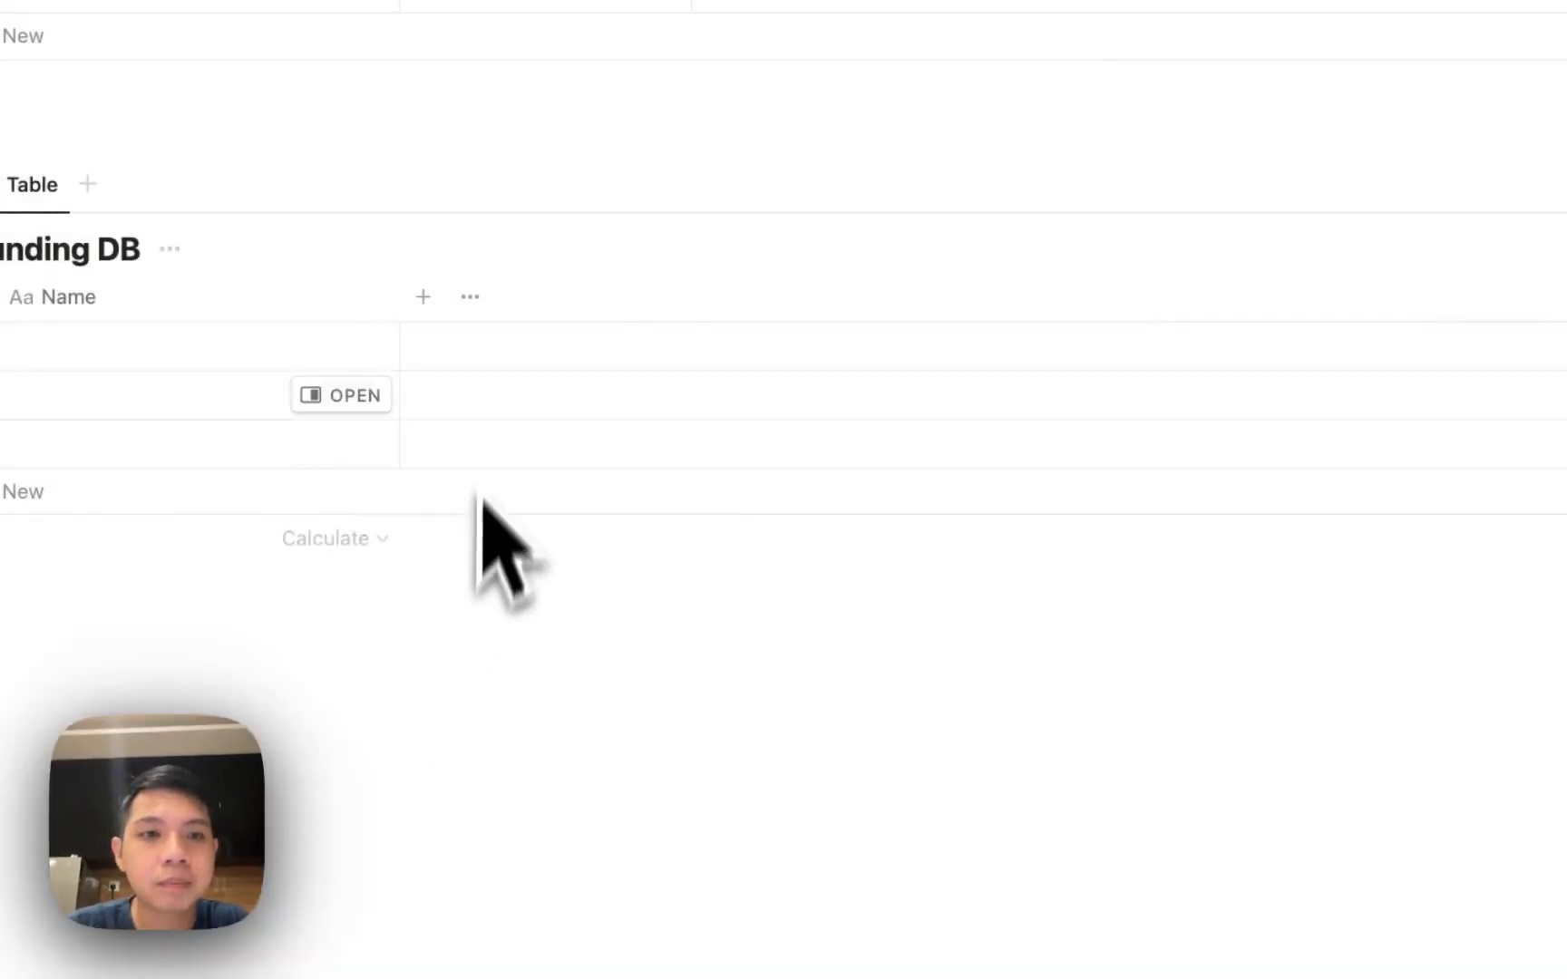
# Add a Status property to Funding DB and look over its options.
pyautogui.click(423, 299)
pyautogui.write('status')
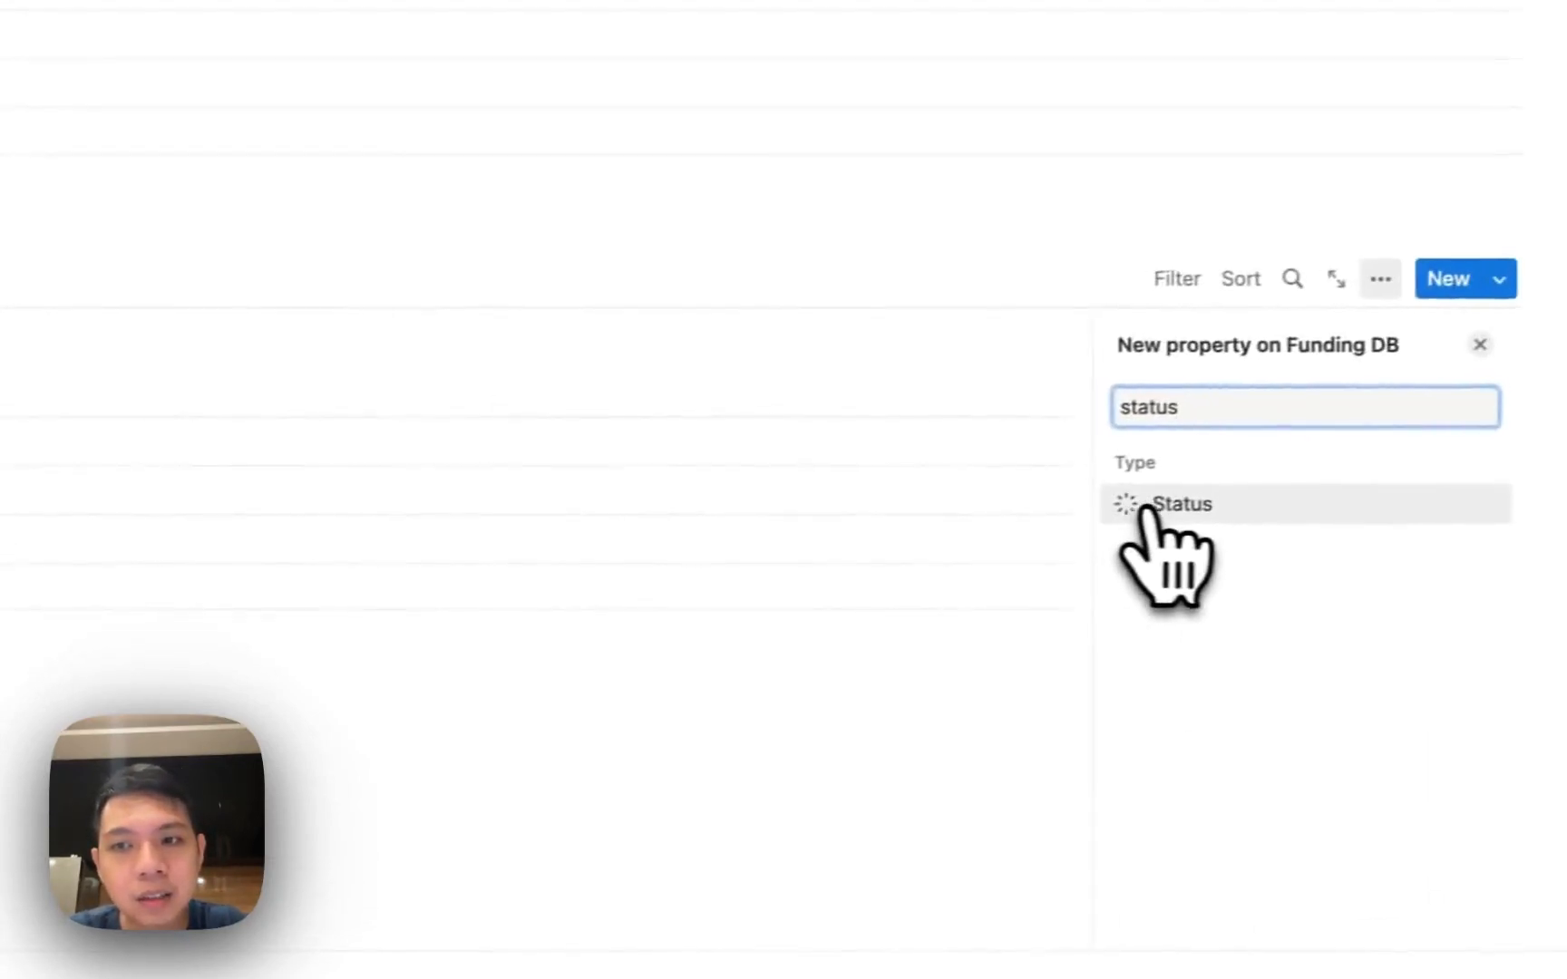
pyautogui.click(1172, 500)
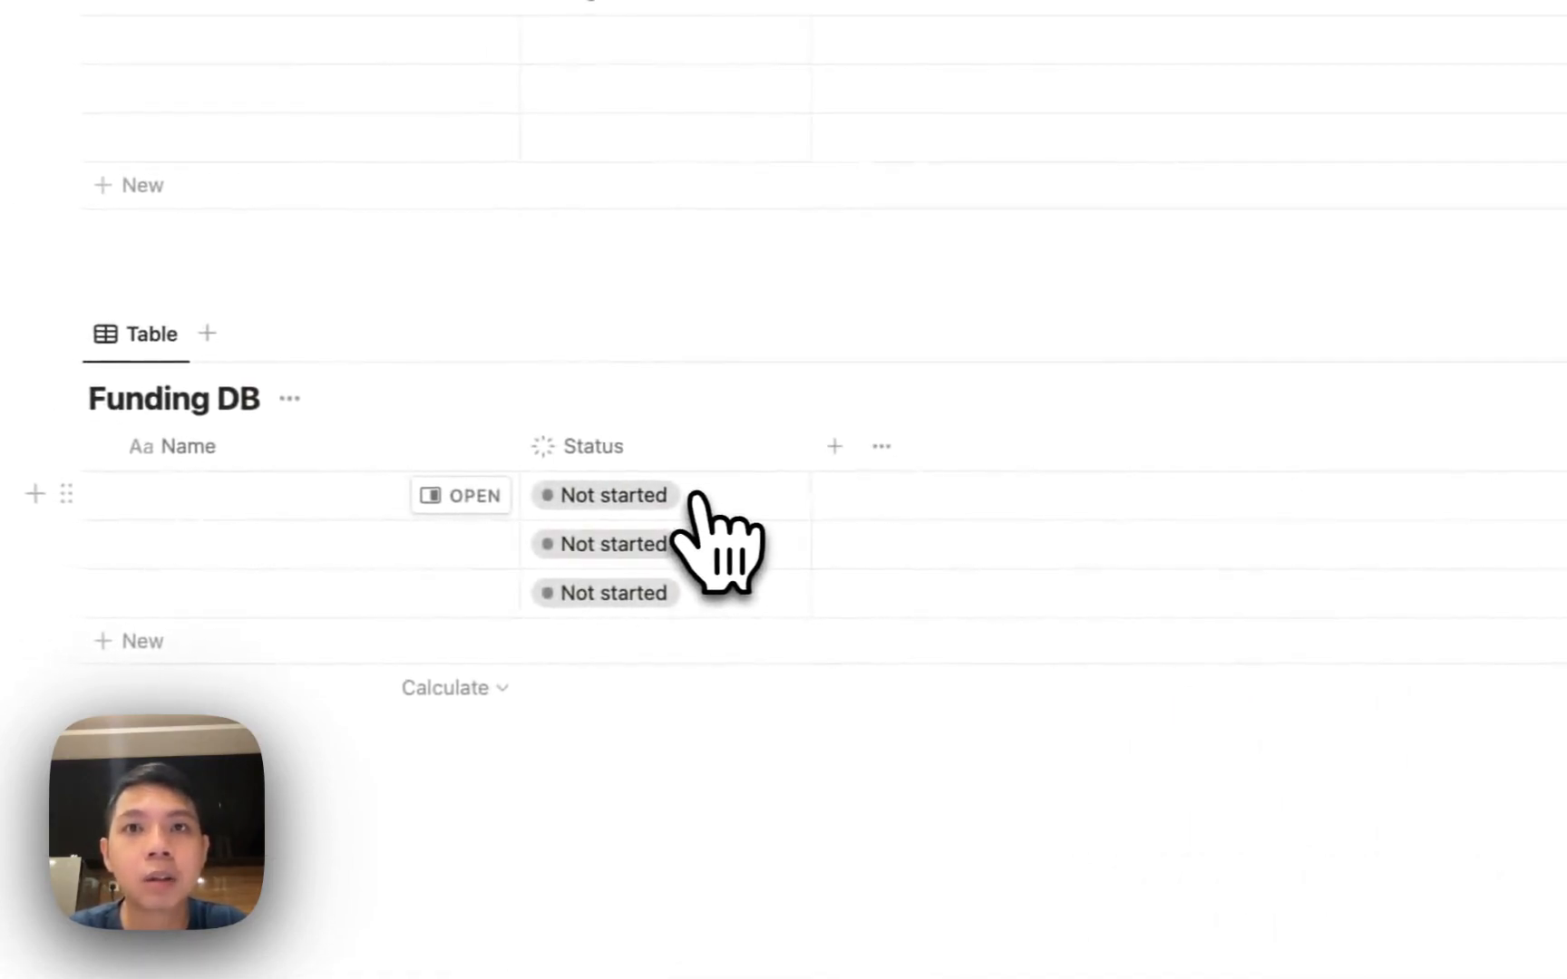
pyautogui.click(708, 497)
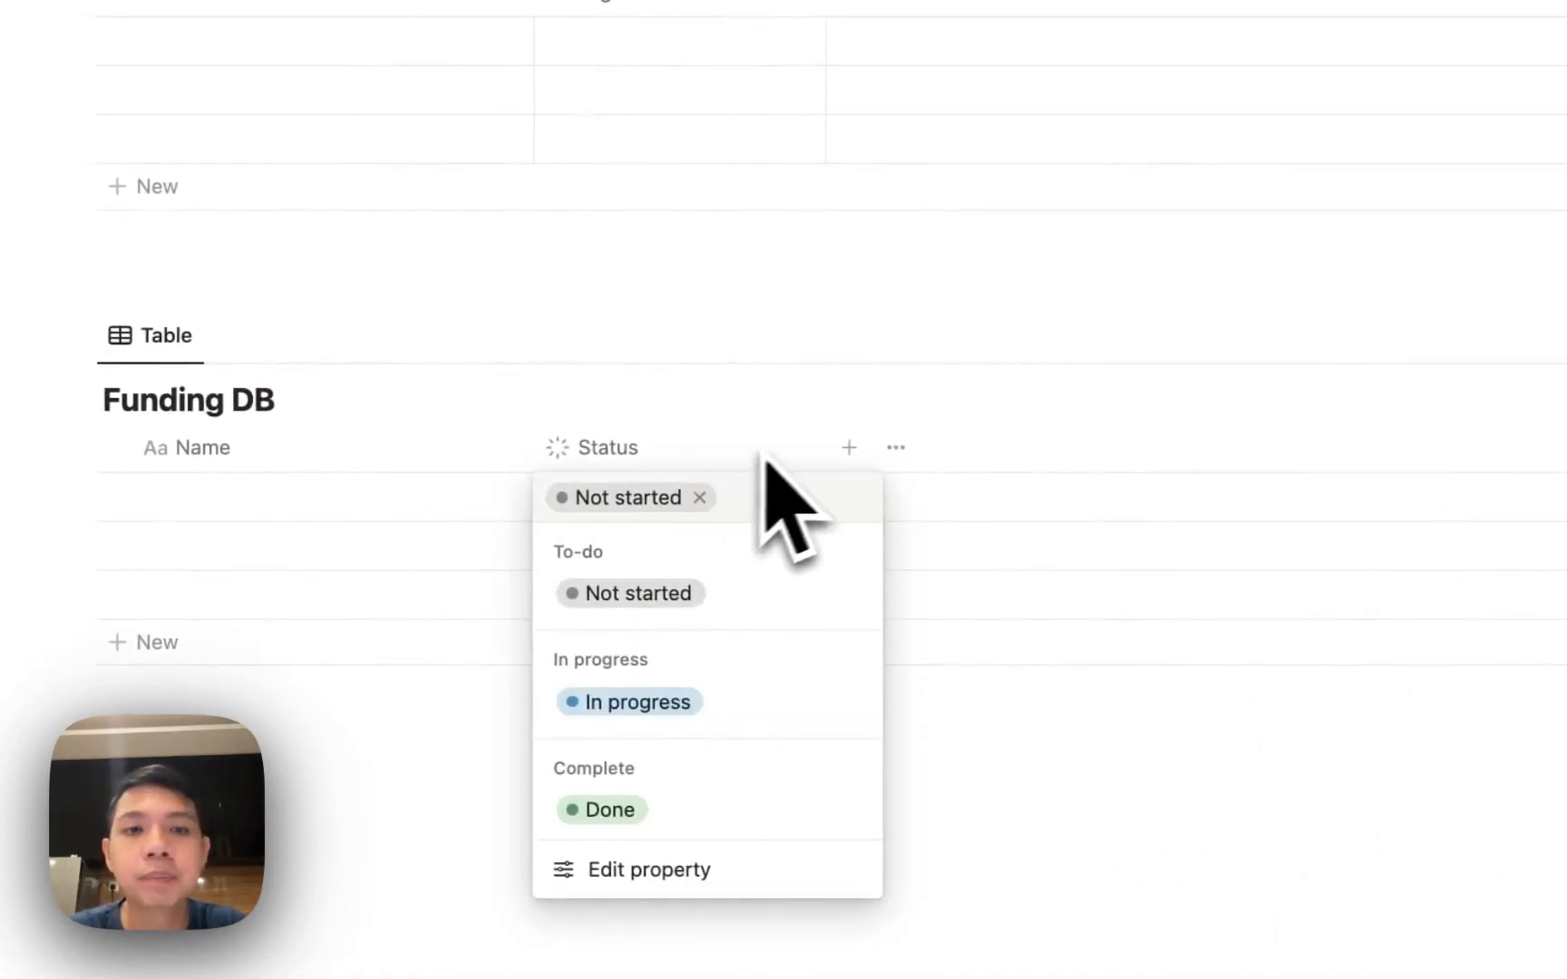
pyautogui.click(844, 447)
# Add another property of the Status type to Funding DB and name it "Rating".
pyautogui.click(865, 444)
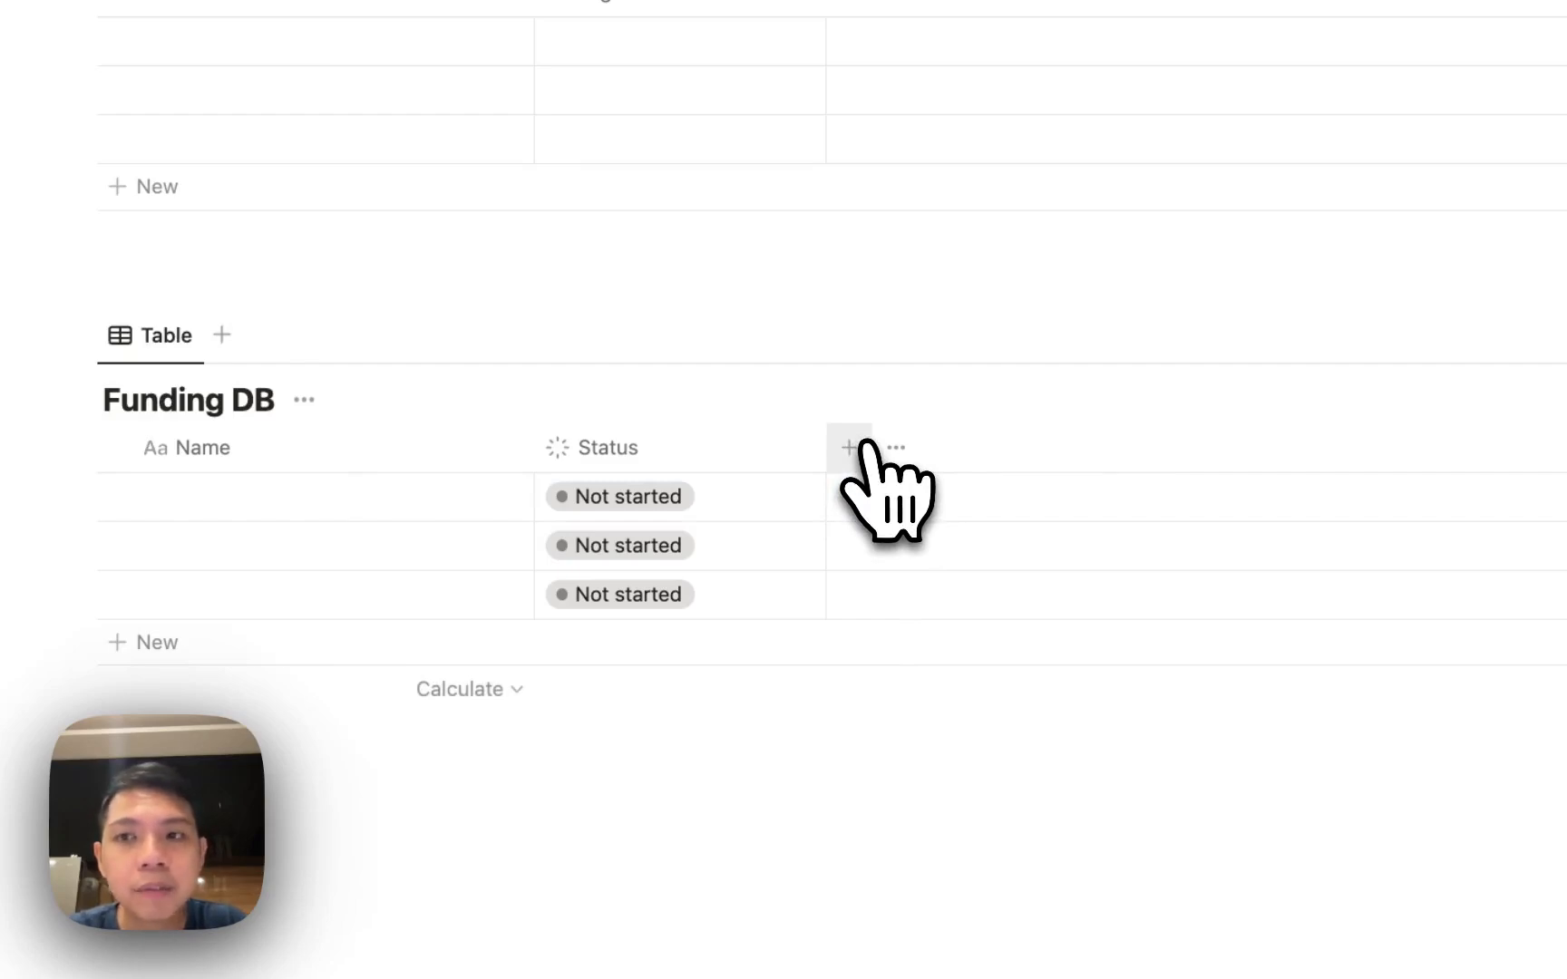
pyautogui.write('sa')
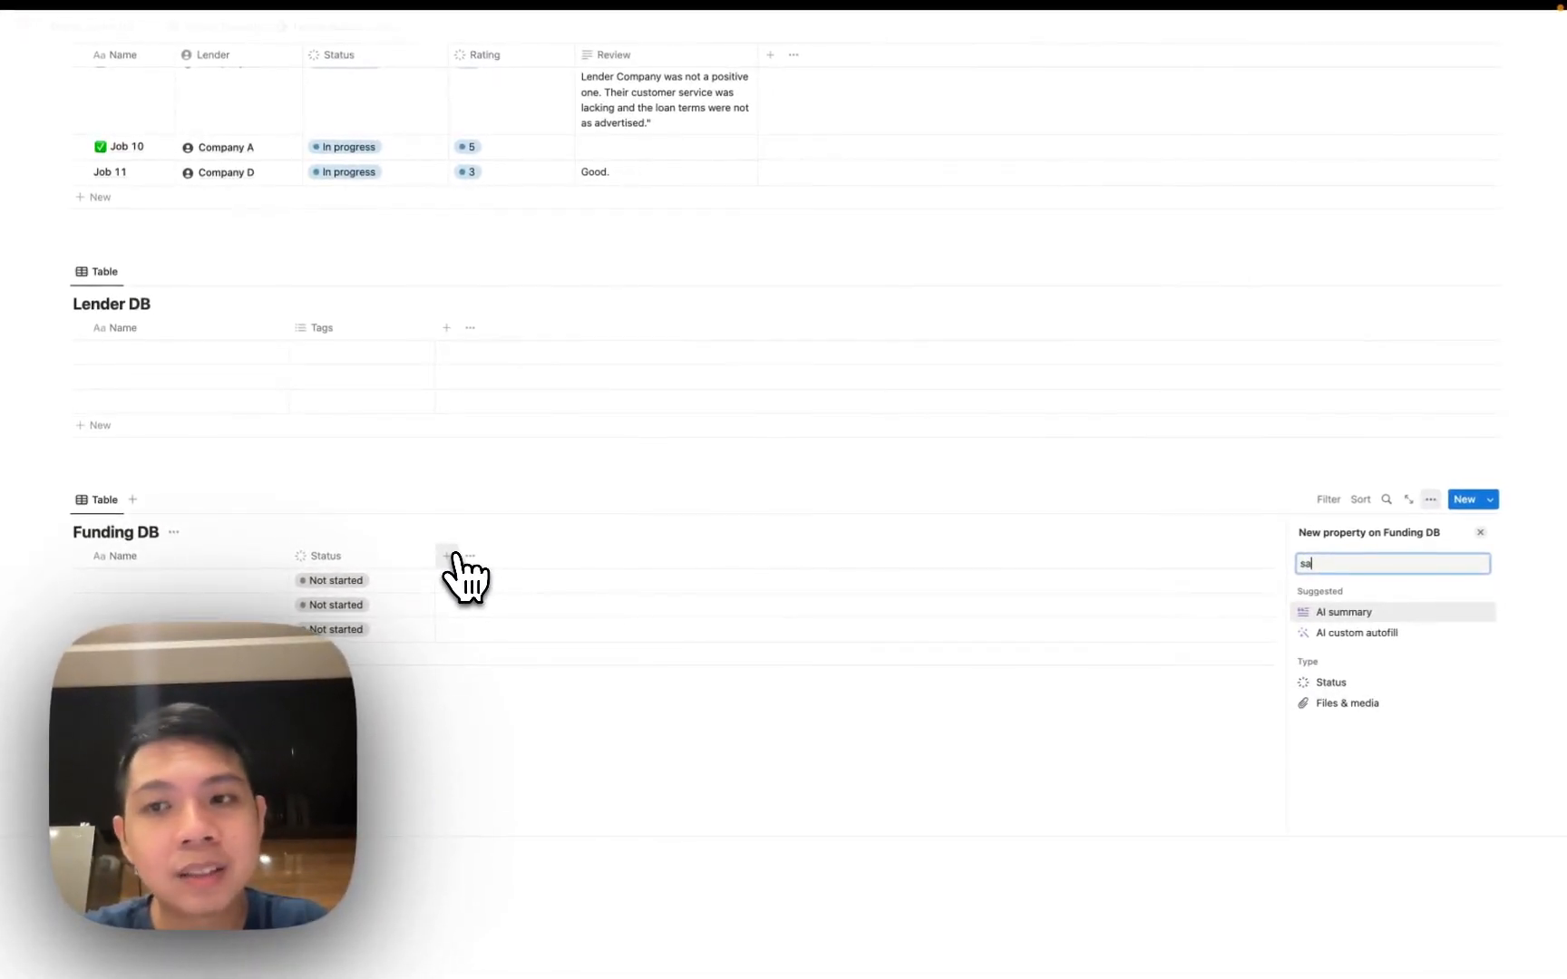
pyautogui.press('BackSpace')
pyautogui.write('tatus')
pyautogui.press('Return')
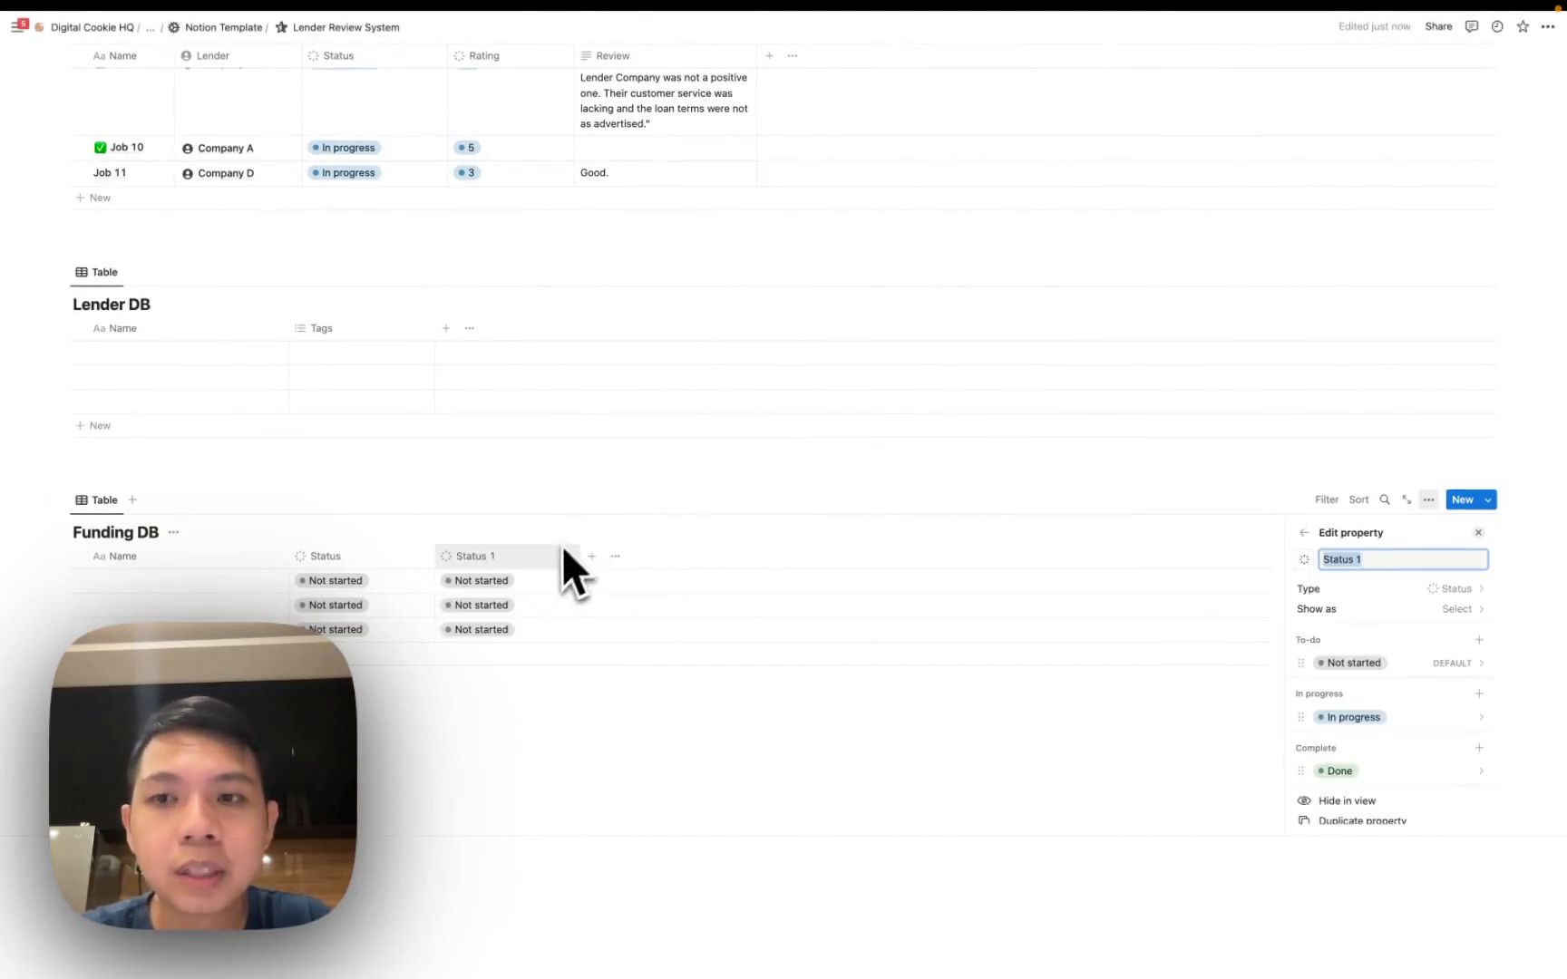
pyautogui.write('Rating')
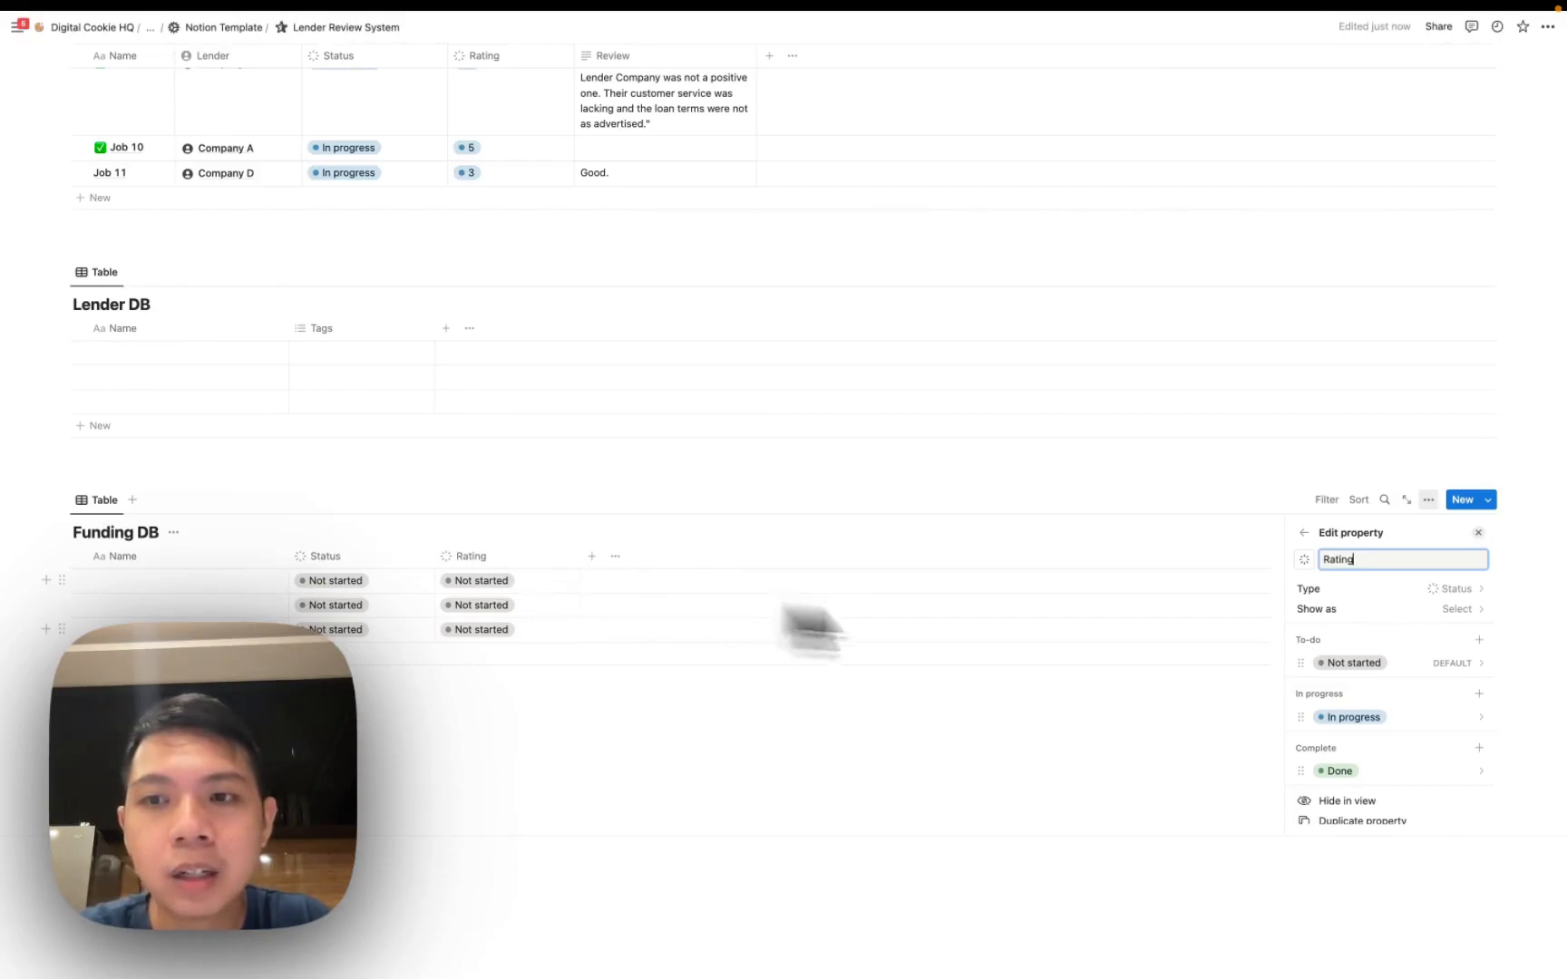
# Rename the Rating property's "Not started" option to "Please Rate the Lender".
pyautogui.click(1349, 663)
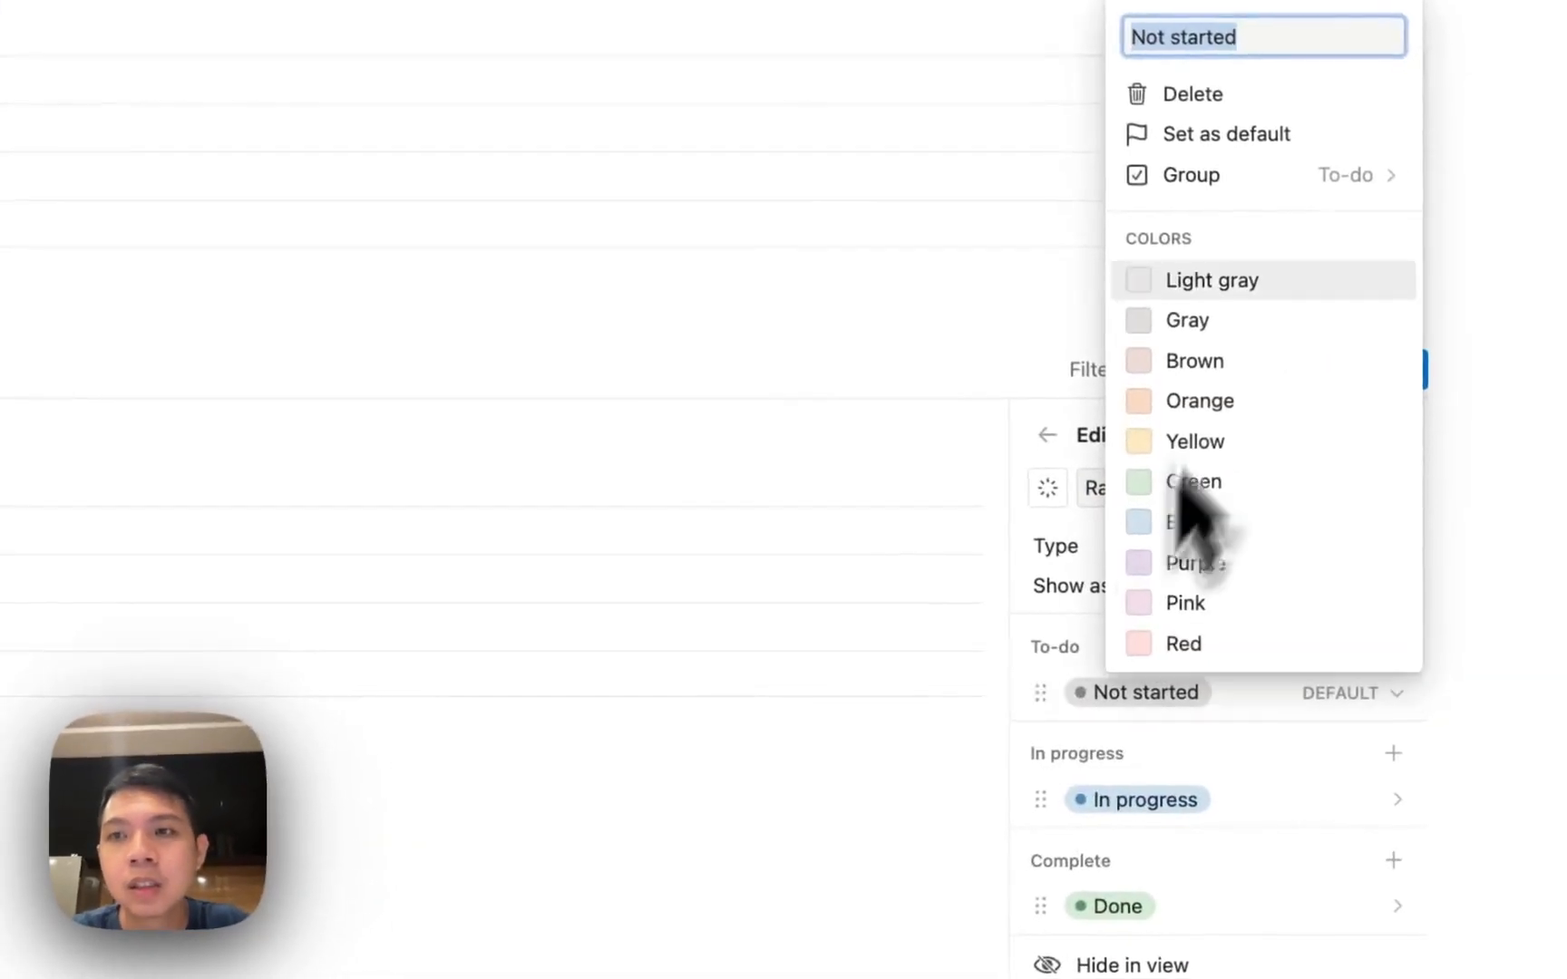
pyautogui.write('Please ')
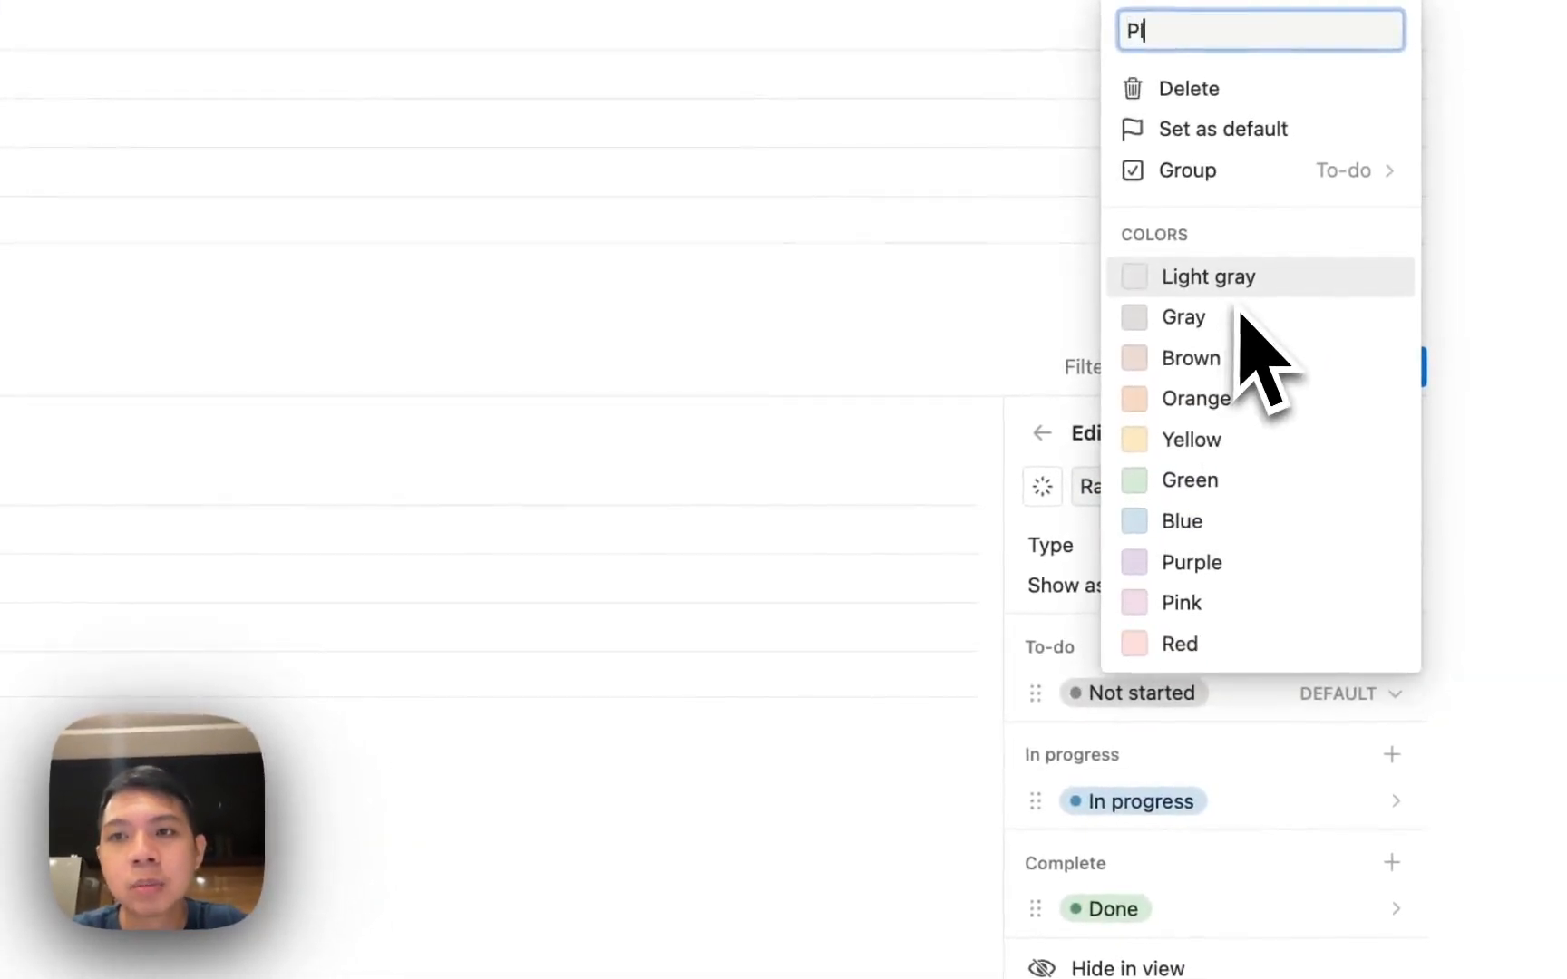
pyautogui.write('Rate the Lender')
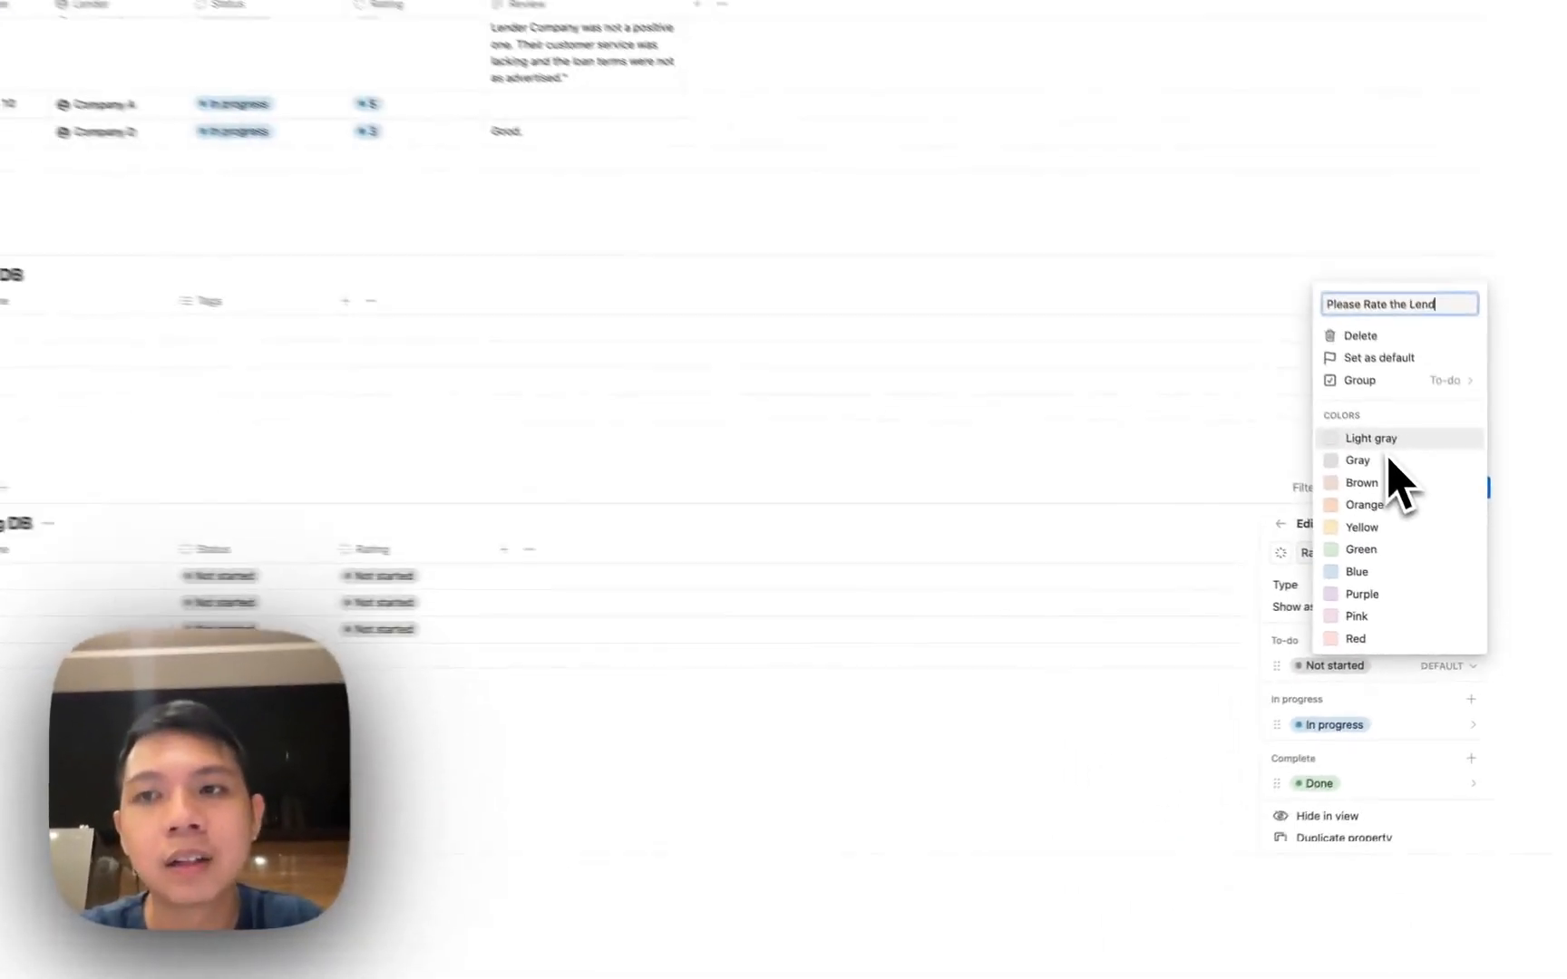
pyautogui.press('Return')
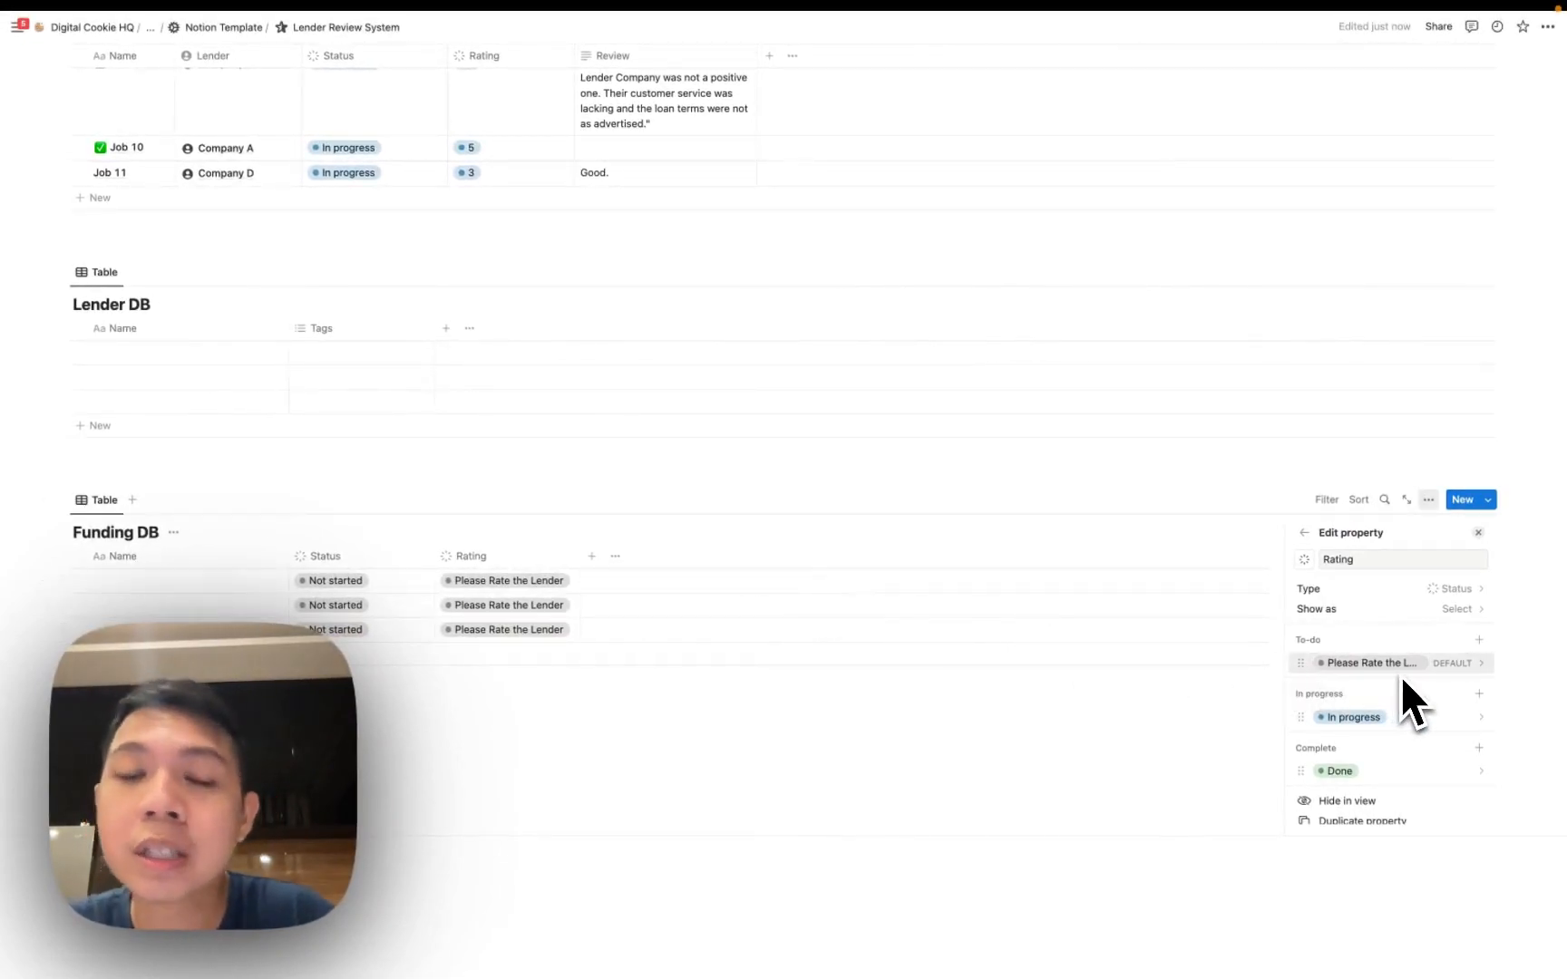
pyautogui.click(1340, 591)
pyautogui.scroll(-2, 1088, 544)
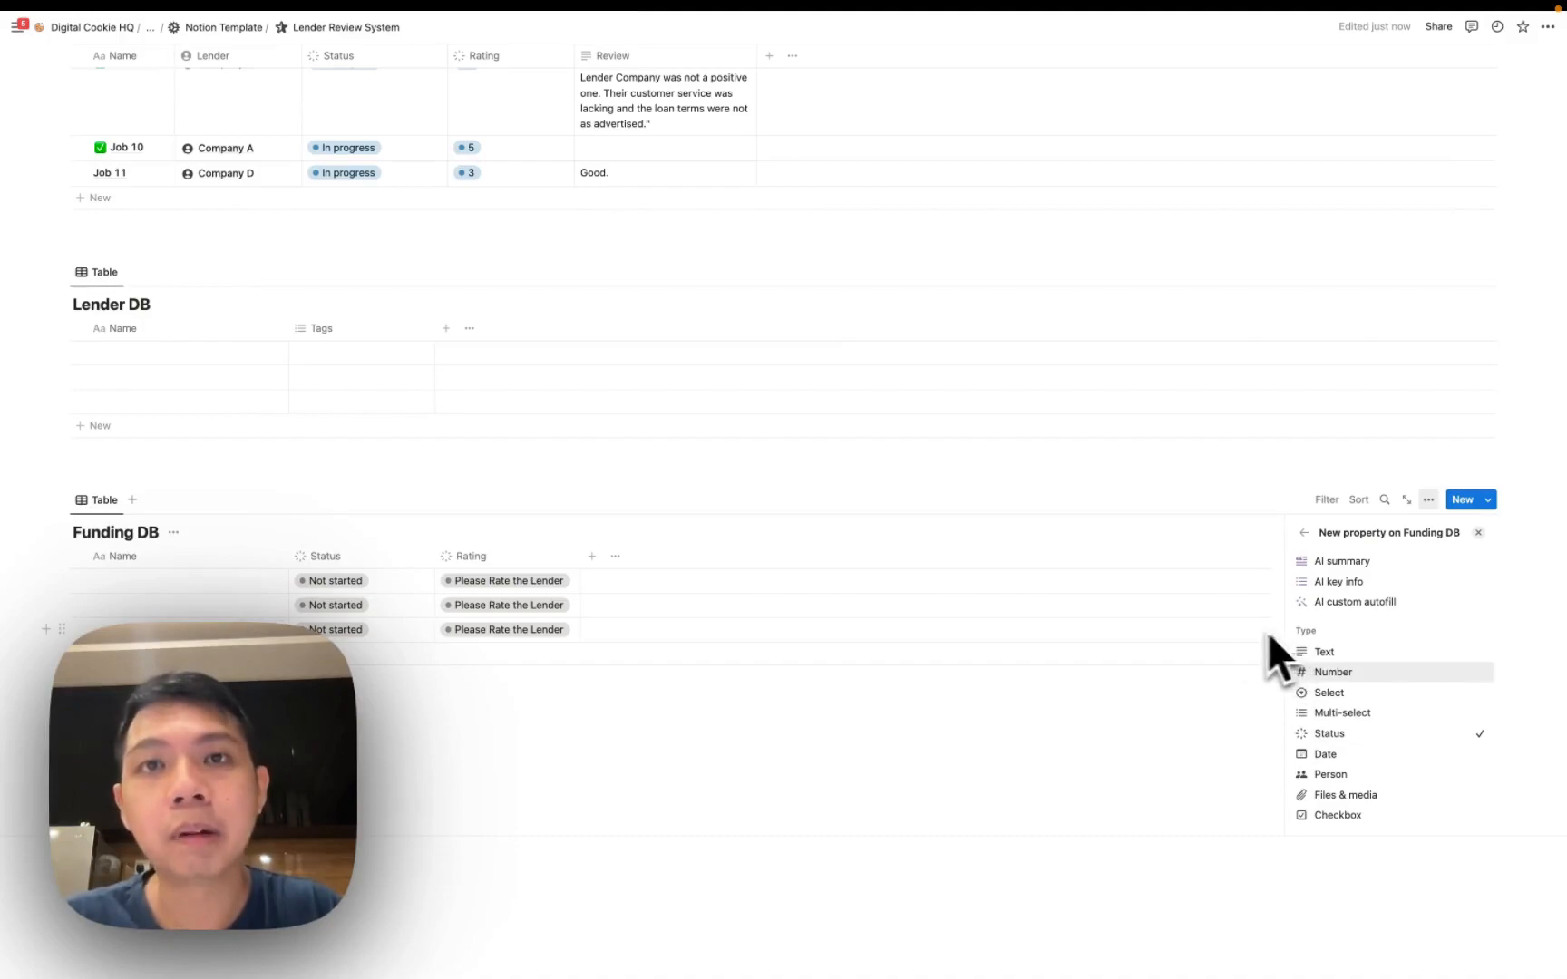
pyautogui.click(1304, 532)
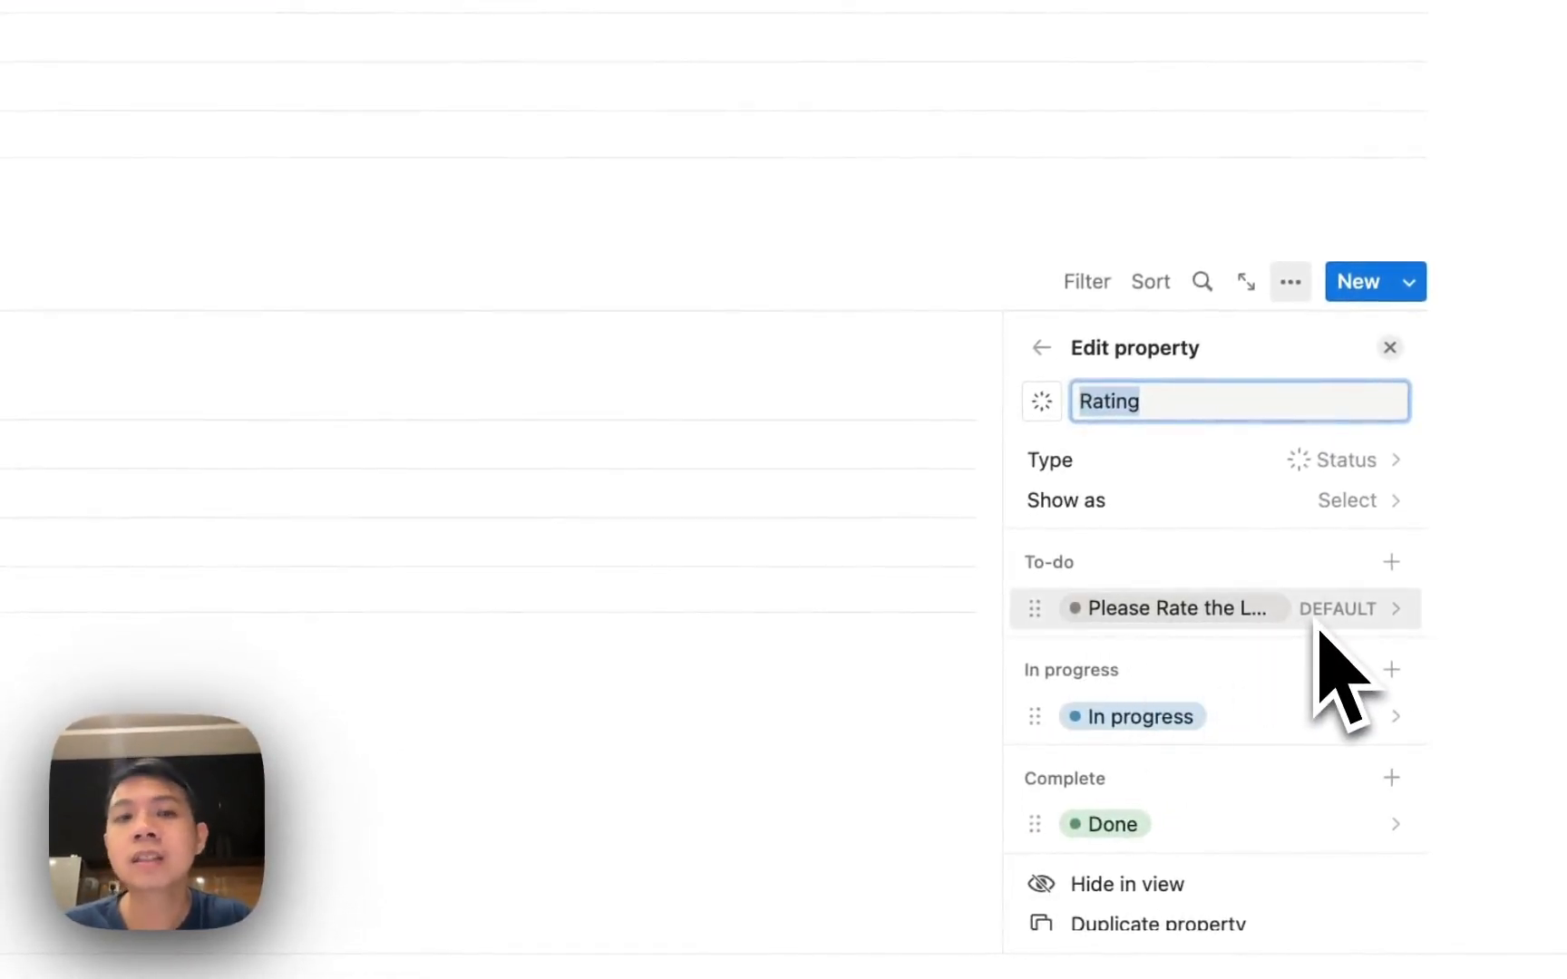
# Add a blank row to Funding DB and look over the Rating options of an existing row.
pyautogui.click(816, 553)
pyautogui.click(390, 541)
pyautogui.click(821, 540)
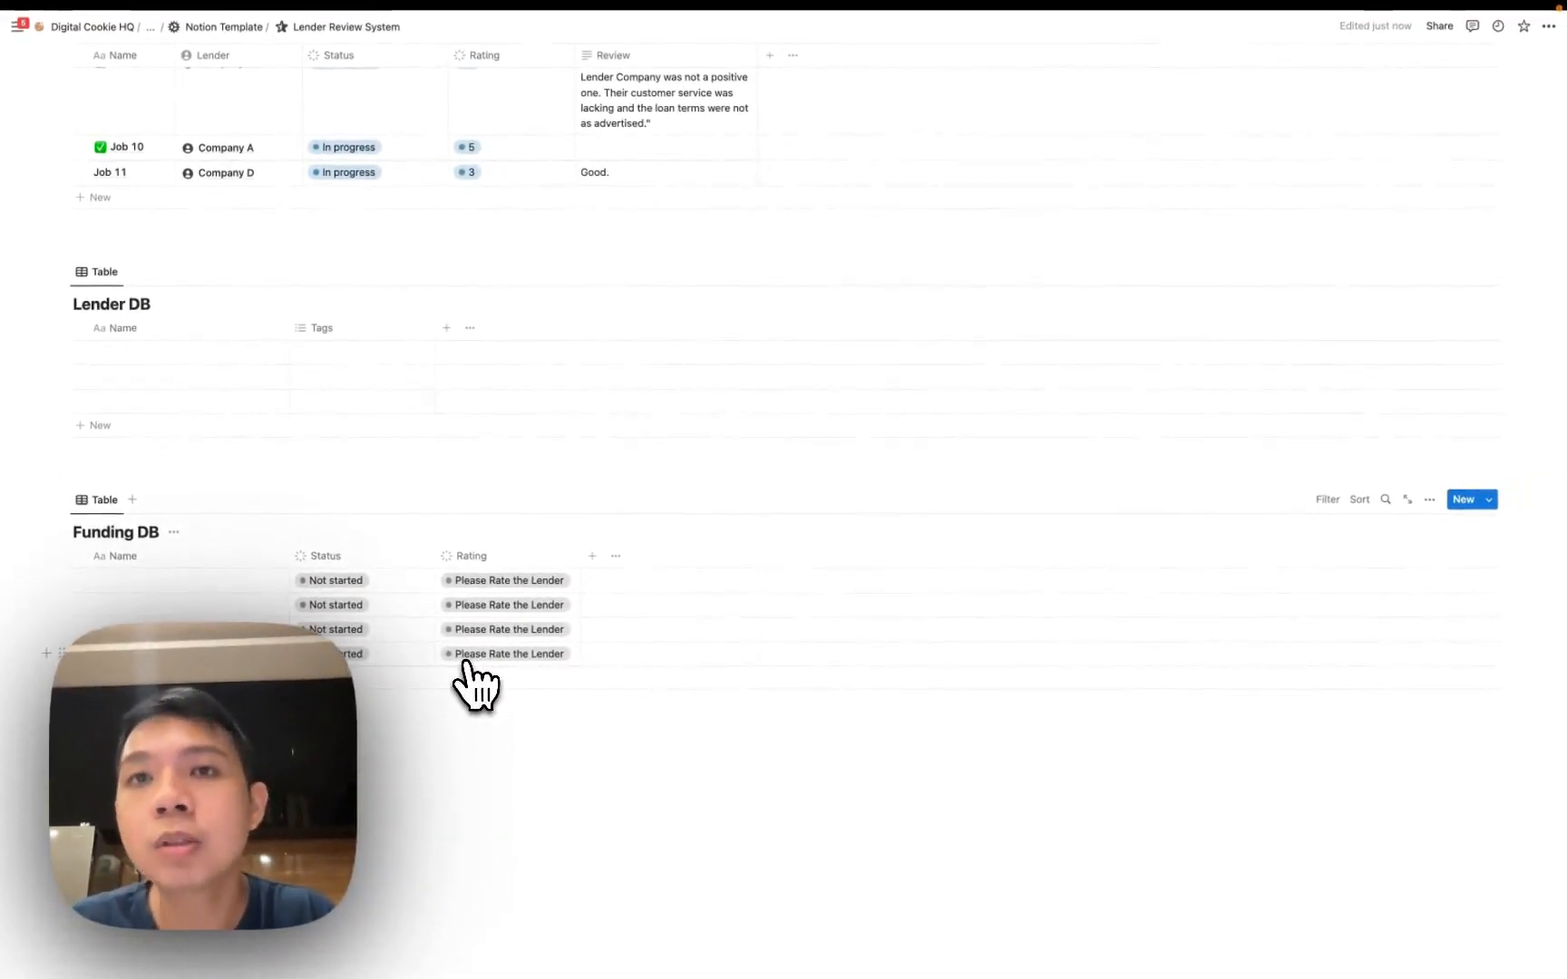
pyautogui.click(476, 605)
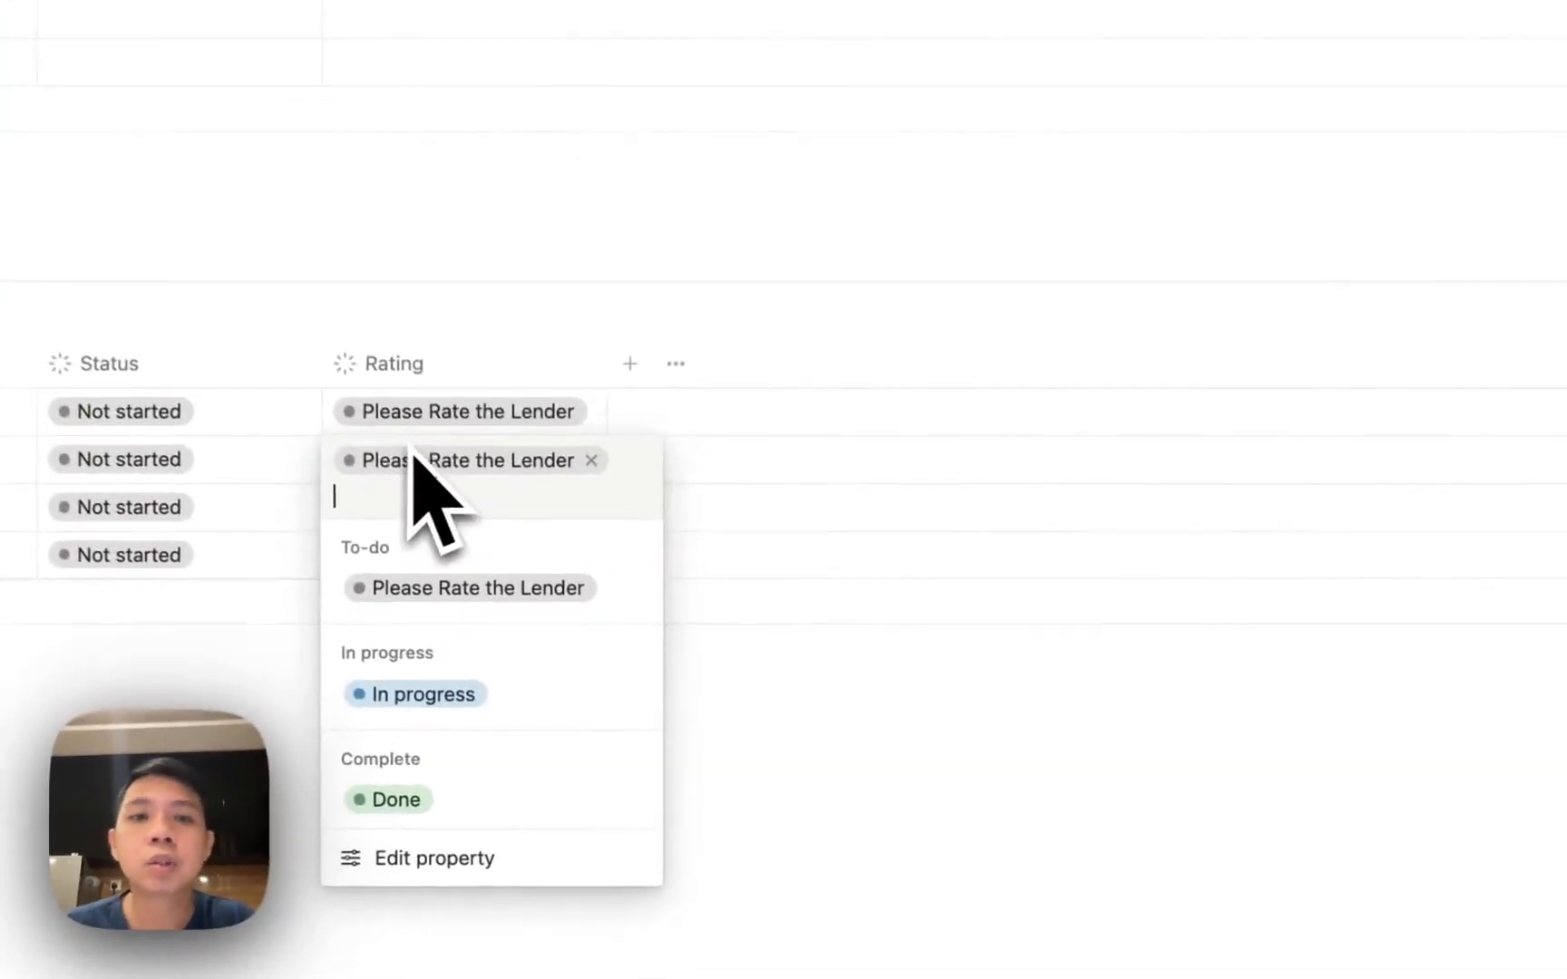
pyautogui.press('Escape')
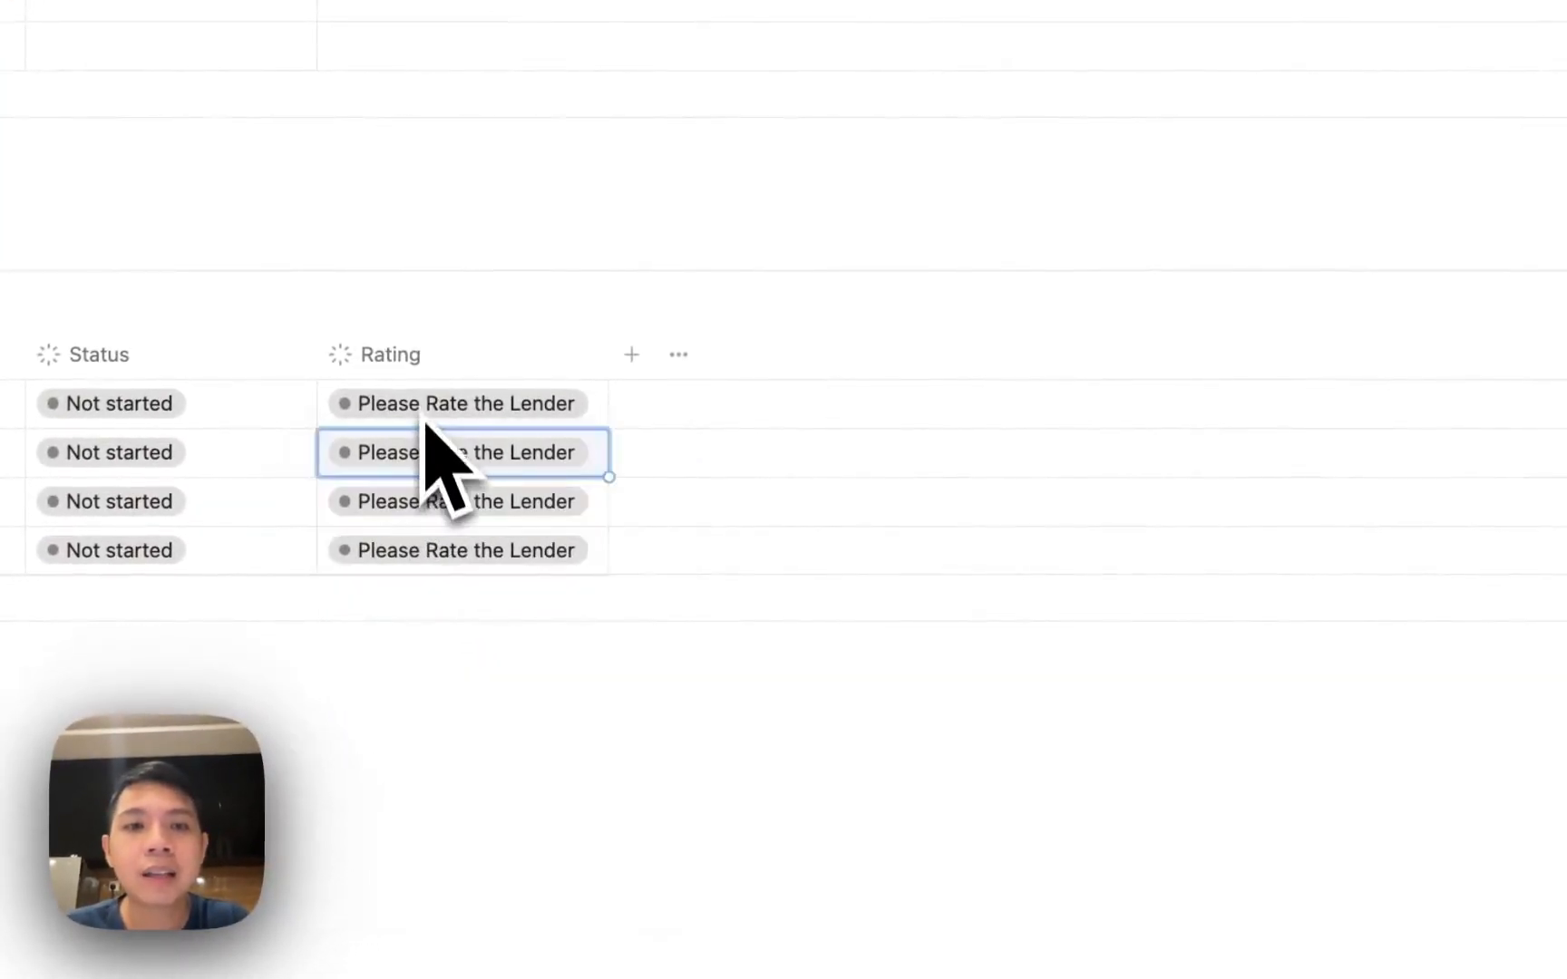
# Rename the Rating property's "In progress" option in Funding DB to "1".
pyautogui.click(414, 355)
pyautogui.click(415, 462)
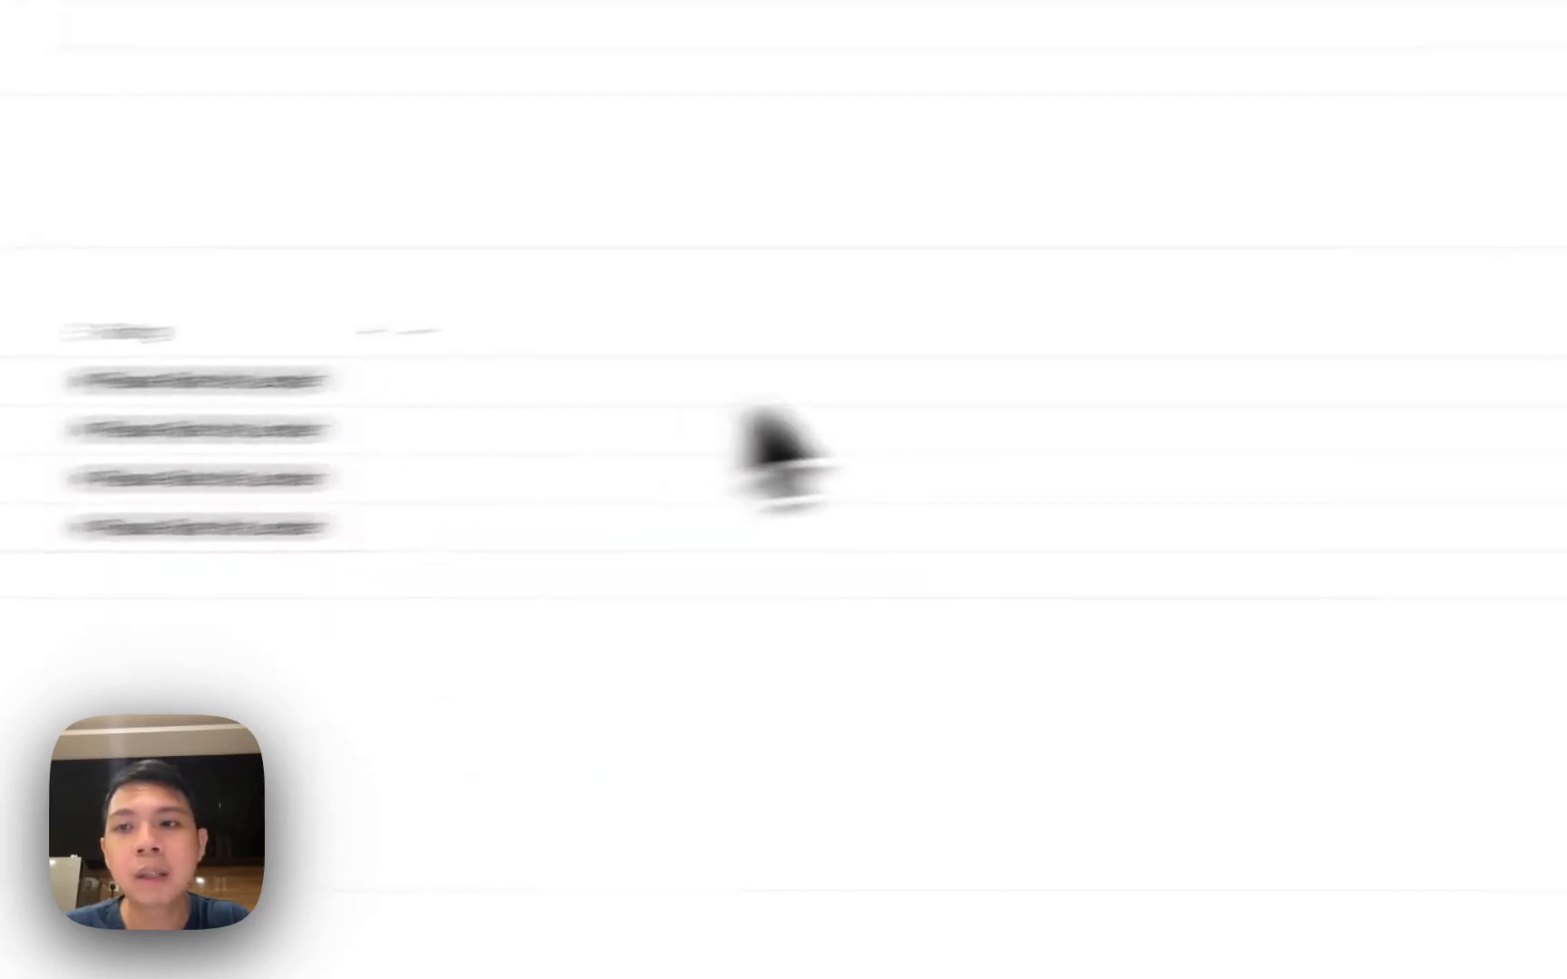
pyautogui.click(1135, 615)
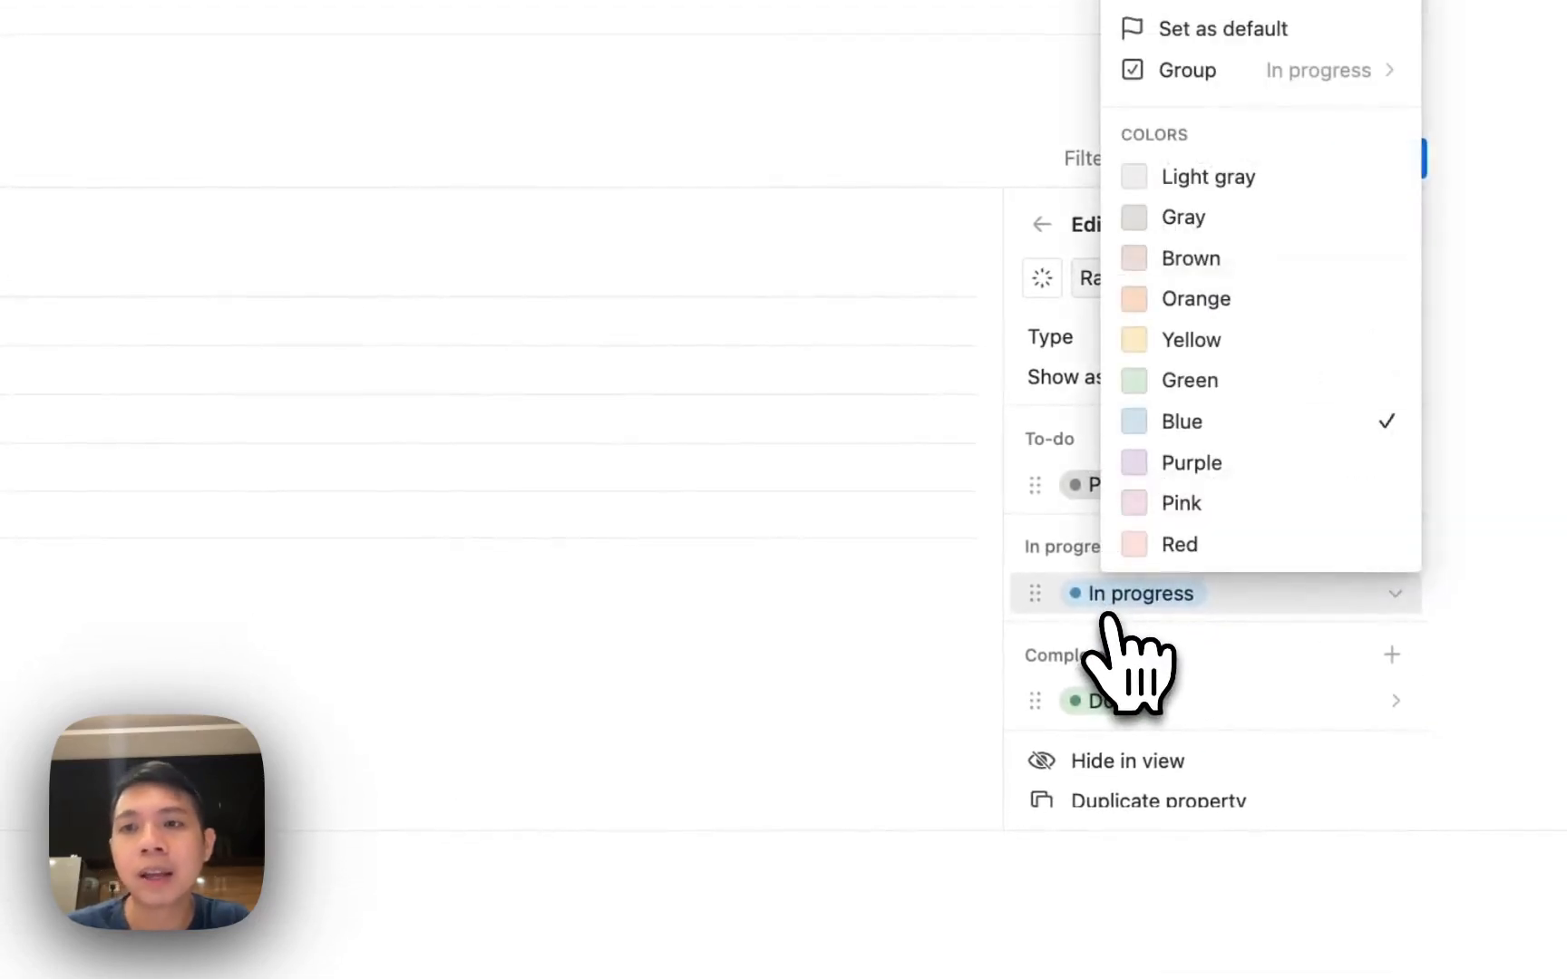
pyautogui.write('1')
pyautogui.press('Return')
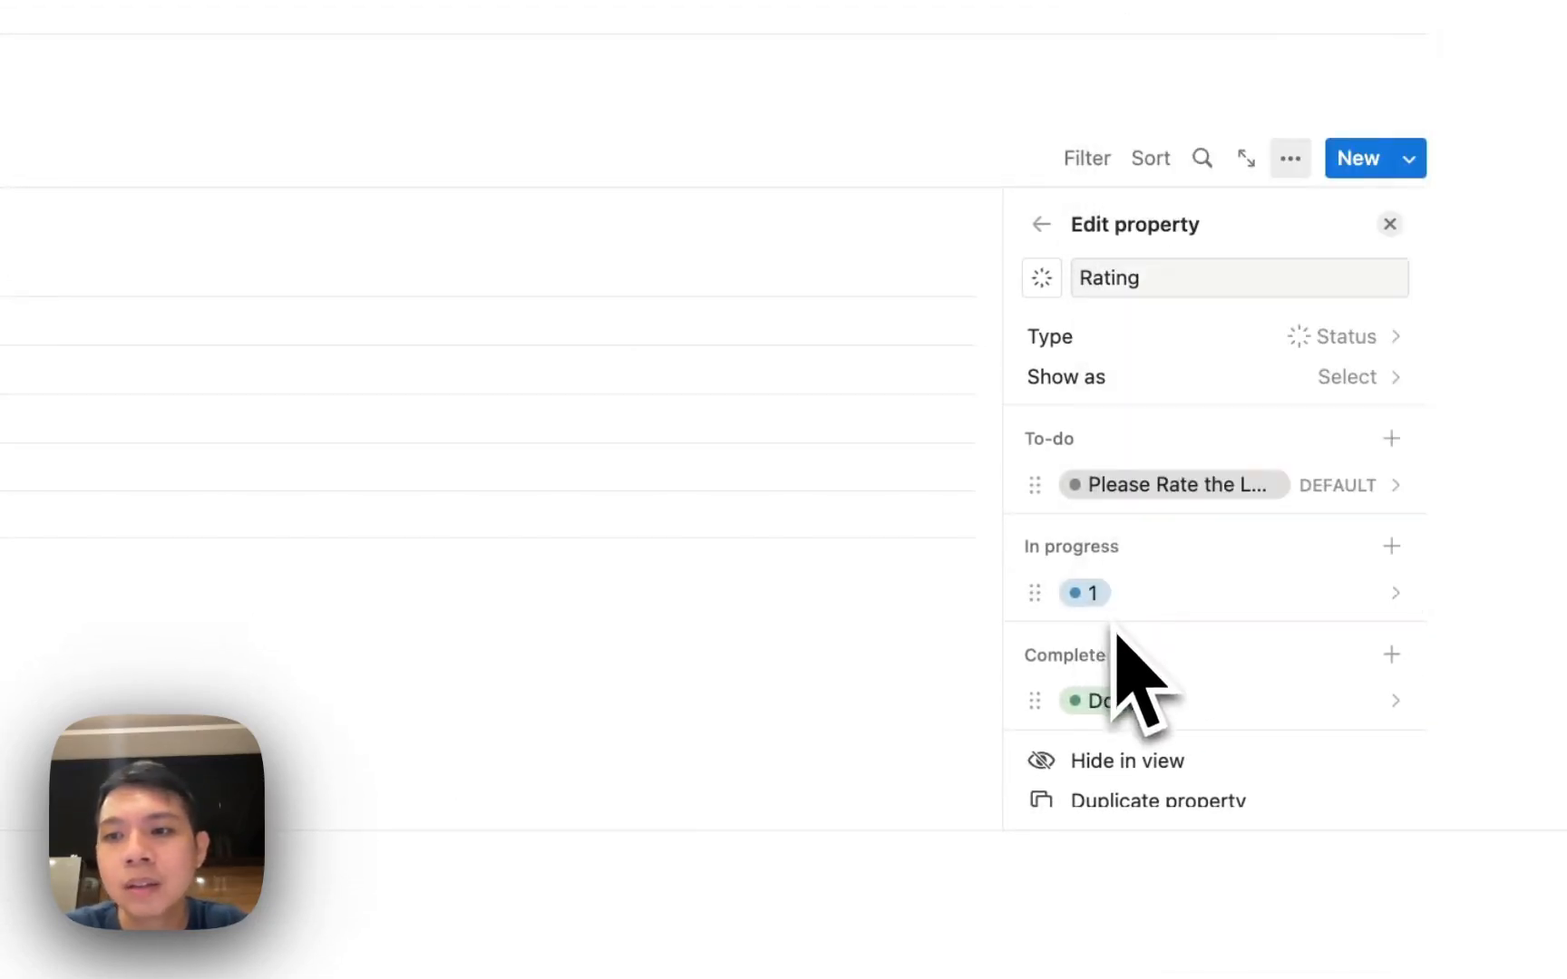
# Rename the Rating property's "Done" option to "2" and move it into the In progress group.
pyautogui.click(1099, 700)
pyautogui.write('2')
pyautogui.press('Return')
pyautogui.moveTo(1095, 703); pyautogui.dragTo(1088, 639)
# Add options 3, 4 and 5 to Rating's In progress group and arrange the options in ascending order from 1 to 5.
pyautogui.click(1391, 546)
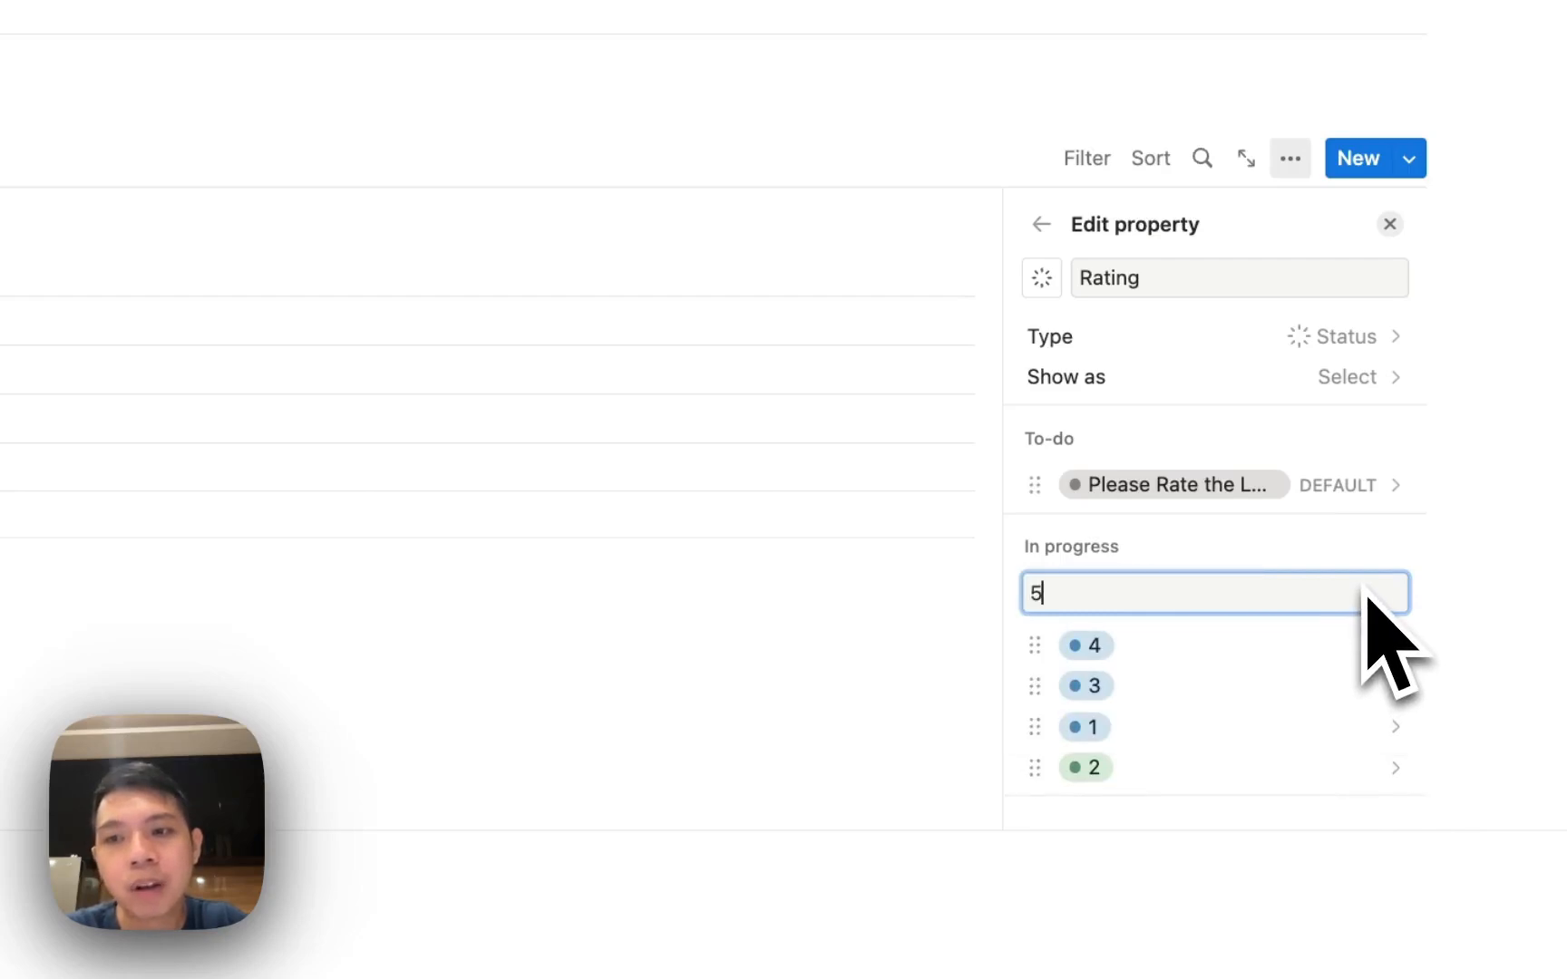
pyautogui.press('Return')
pyautogui.scroll(-3, 1197, 771)
pyautogui.moveTo(1094, 648); pyautogui.dragTo(1088, 521)
pyautogui.moveTo(1088, 682); pyautogui.dragTo(1082, 558)
pyautogui.moveTo(1077, 648)
pyautogui.mouseDown()
pyautogui.moveTo(1073, 693)
pyautogui.moveTo(1077, 617)
pyautogui.mouseUp()
pyautogui.moveTo(1074, 633); pyautogui.dragTo(1074, 673)
# Change the color of Rating option 2 to Blue.
pyautogui.click(1098, 573)
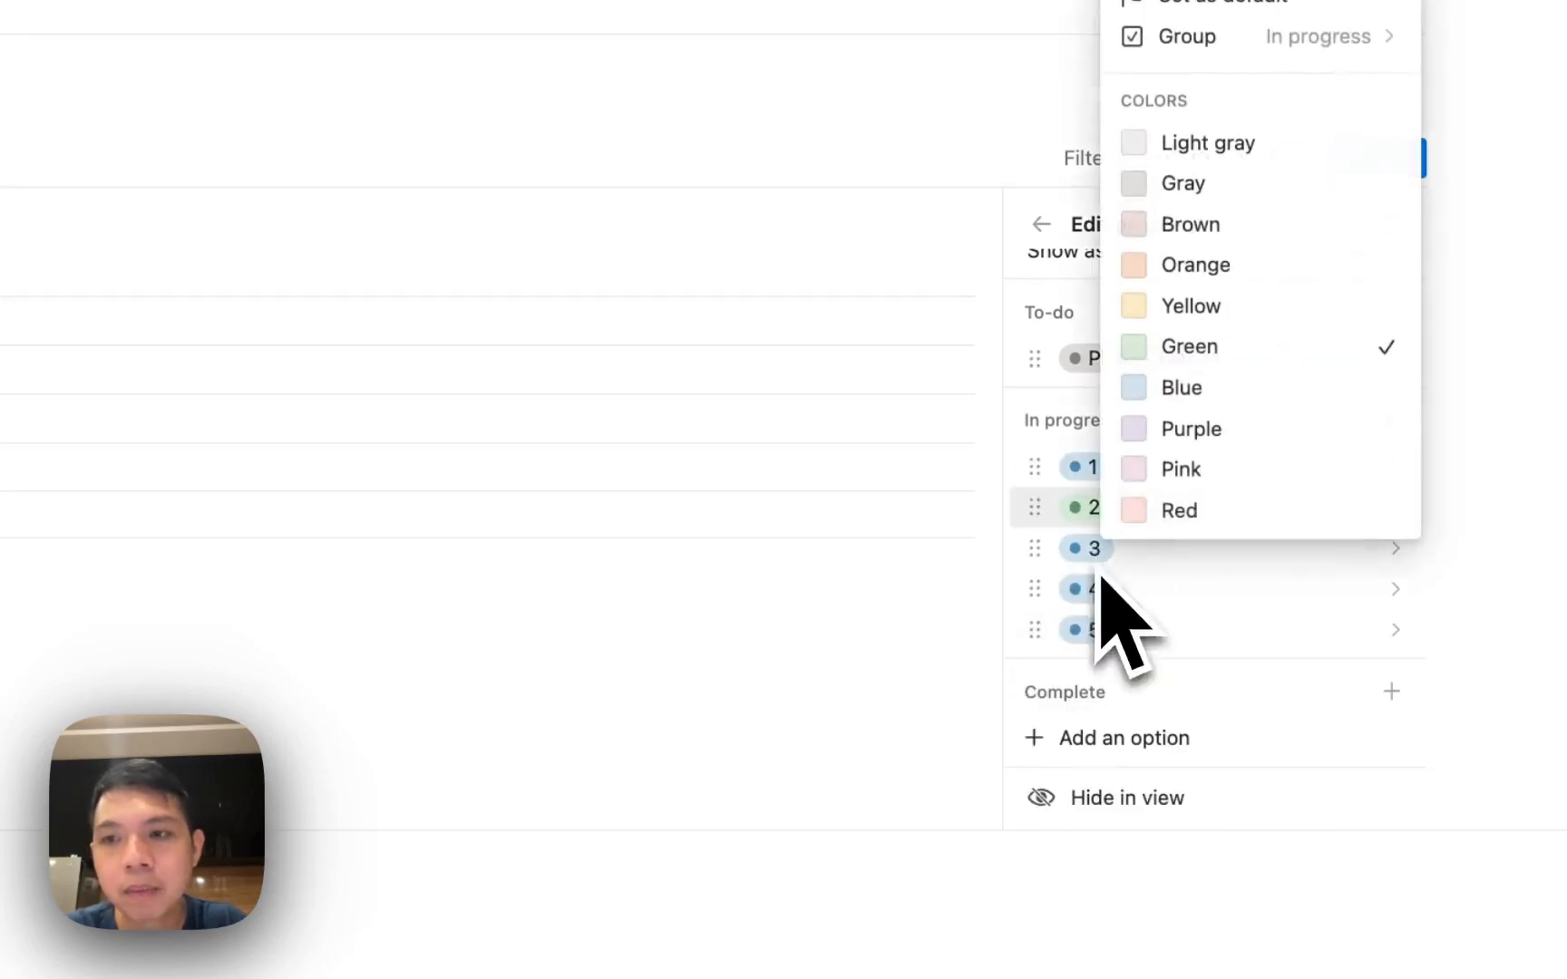
pyautogui.click(1149, 388)
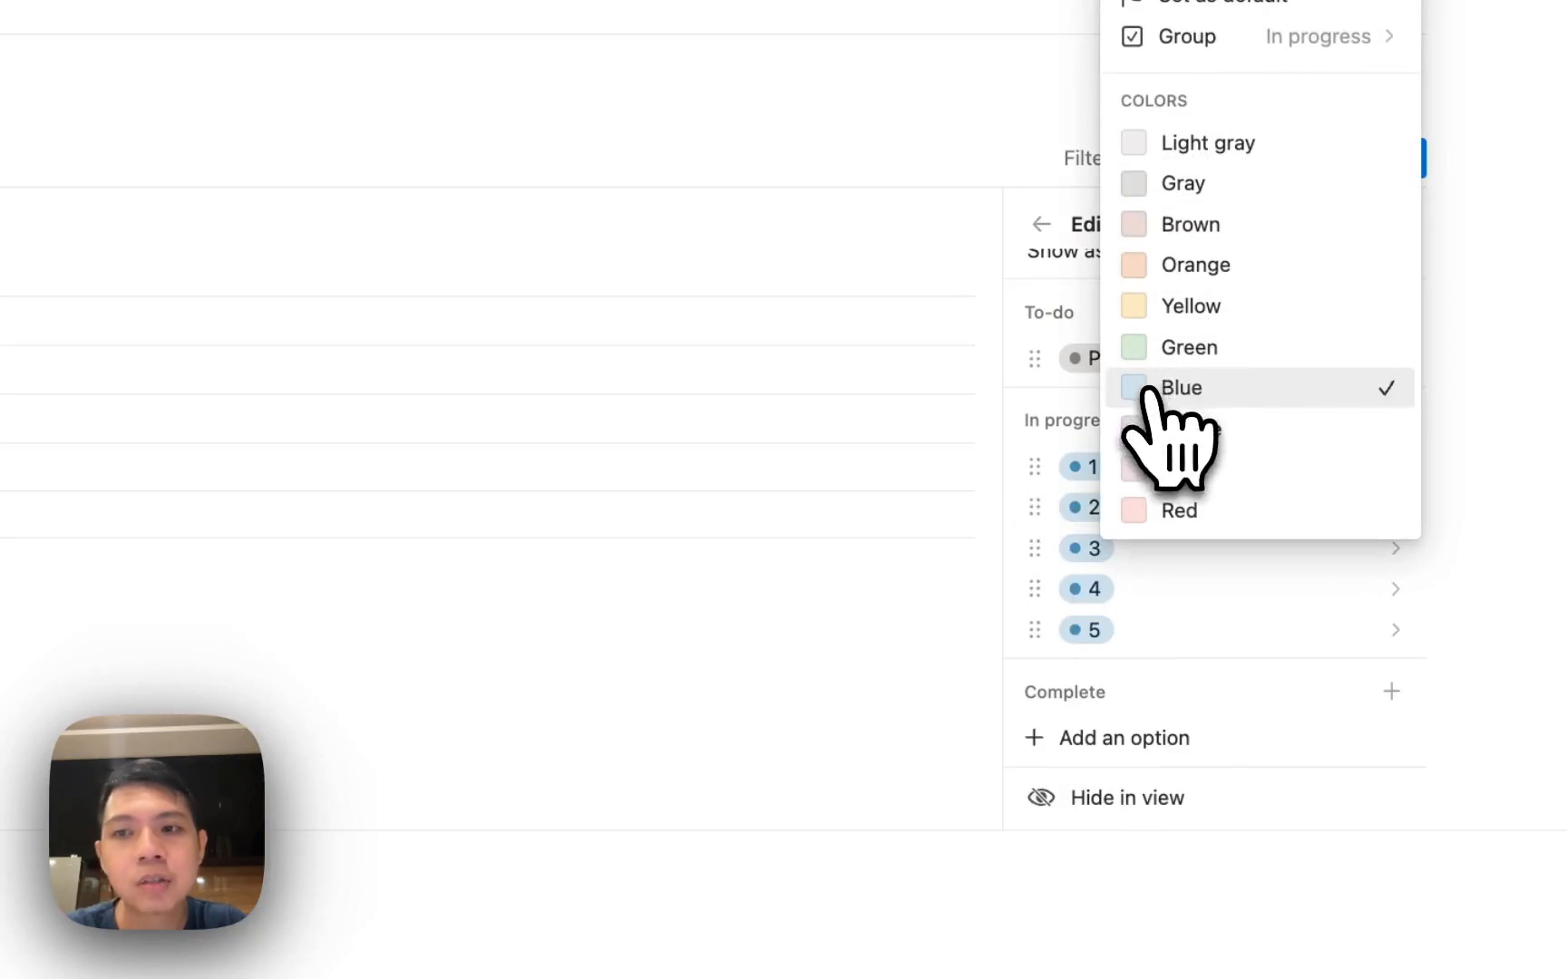
pyautogui.click(437, 420)
# Set the Rating of the second Funding DB row to 4.
pyautogui.click(521, 364)
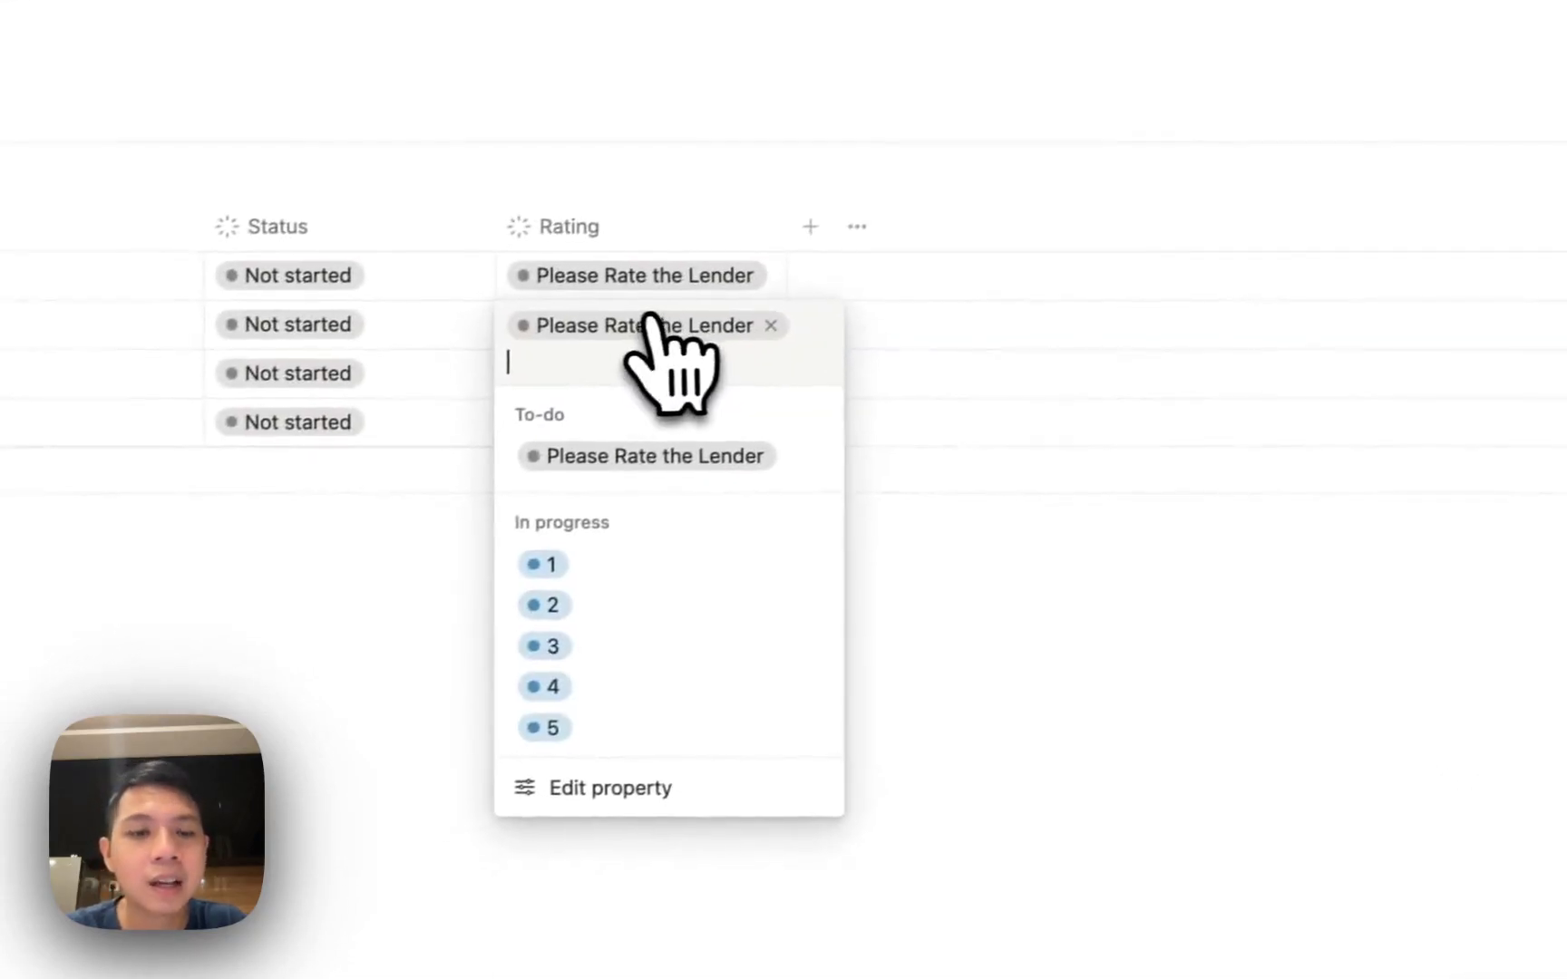
pyautogui.click(557, 681)
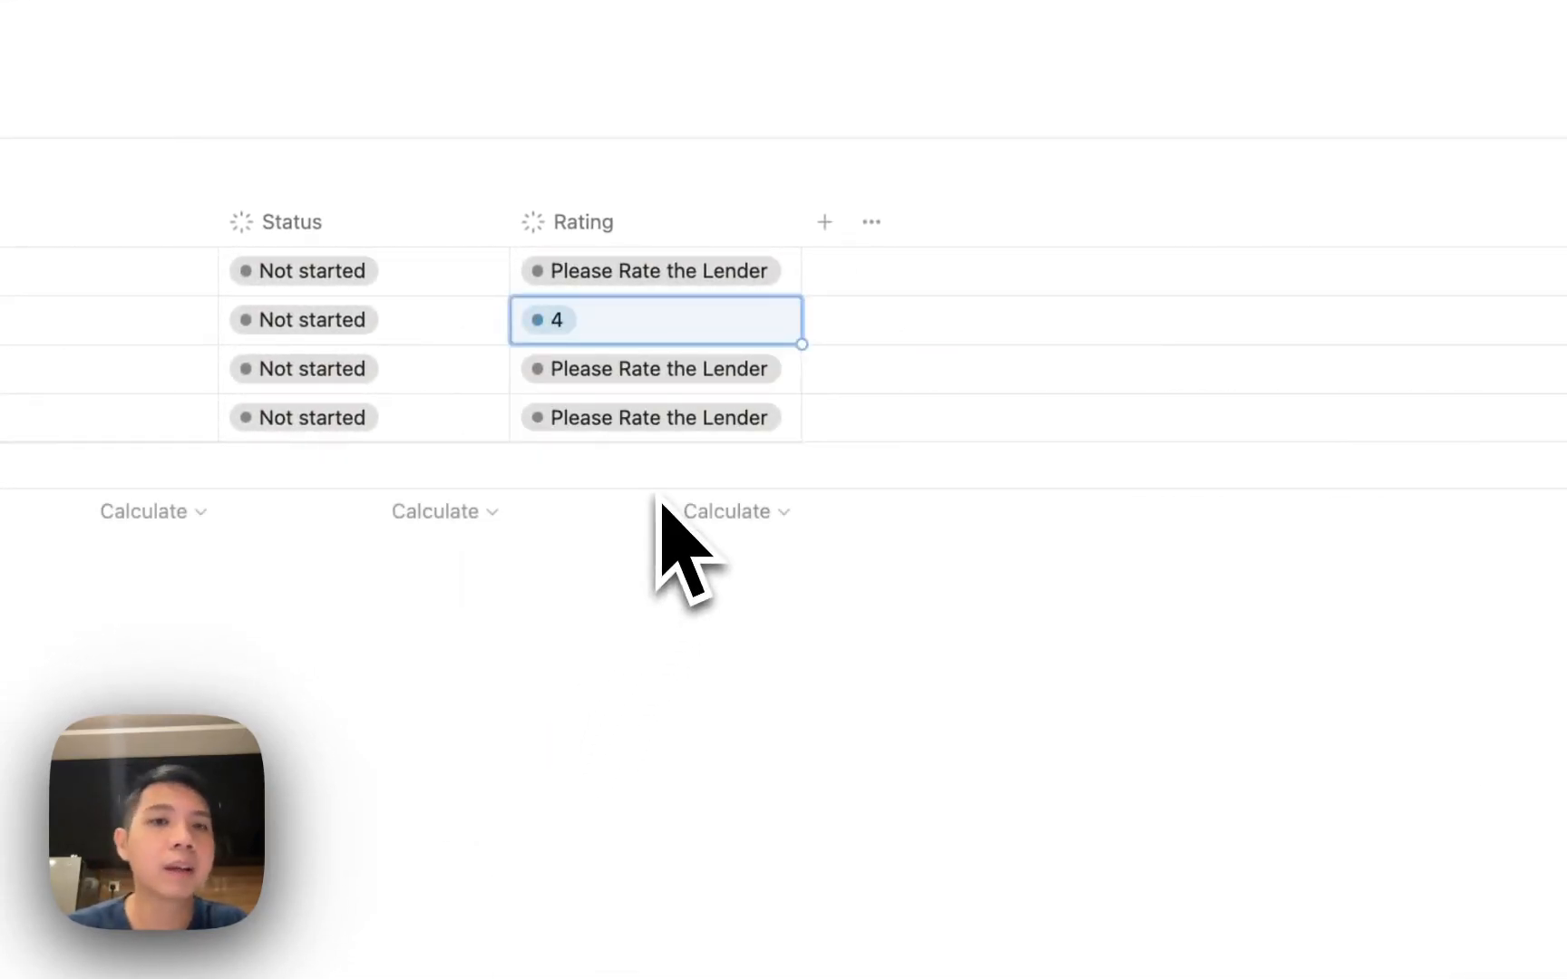
pyautogui.press('Escape')
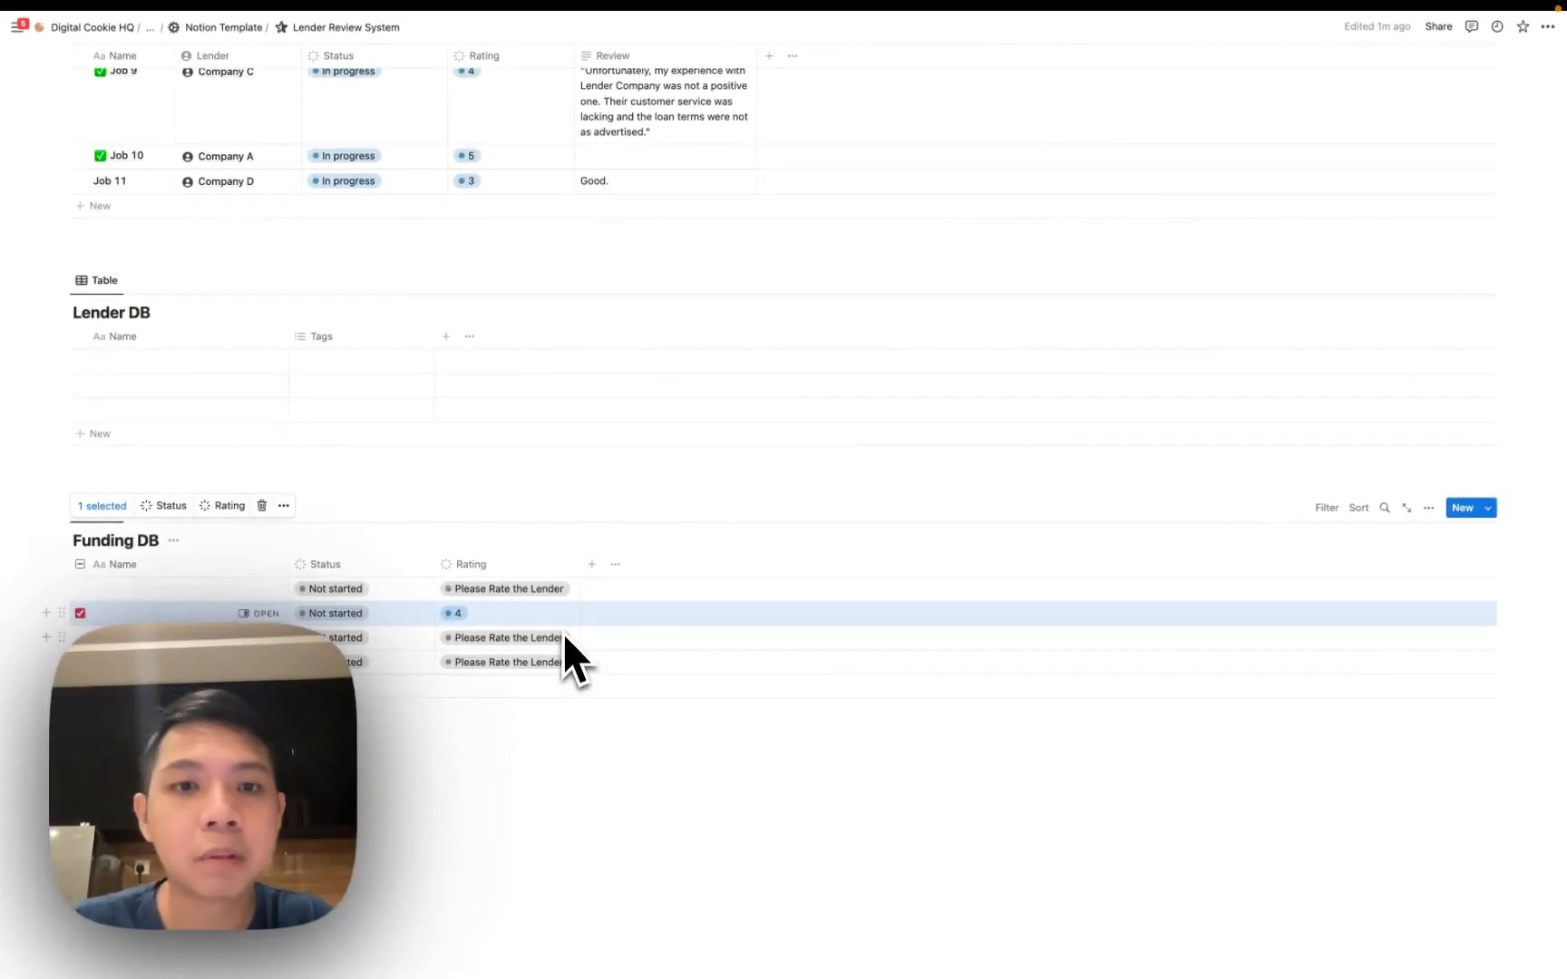
# Add a Text property named "Review" to Funding DB.
pyautogui.click(592, 564)
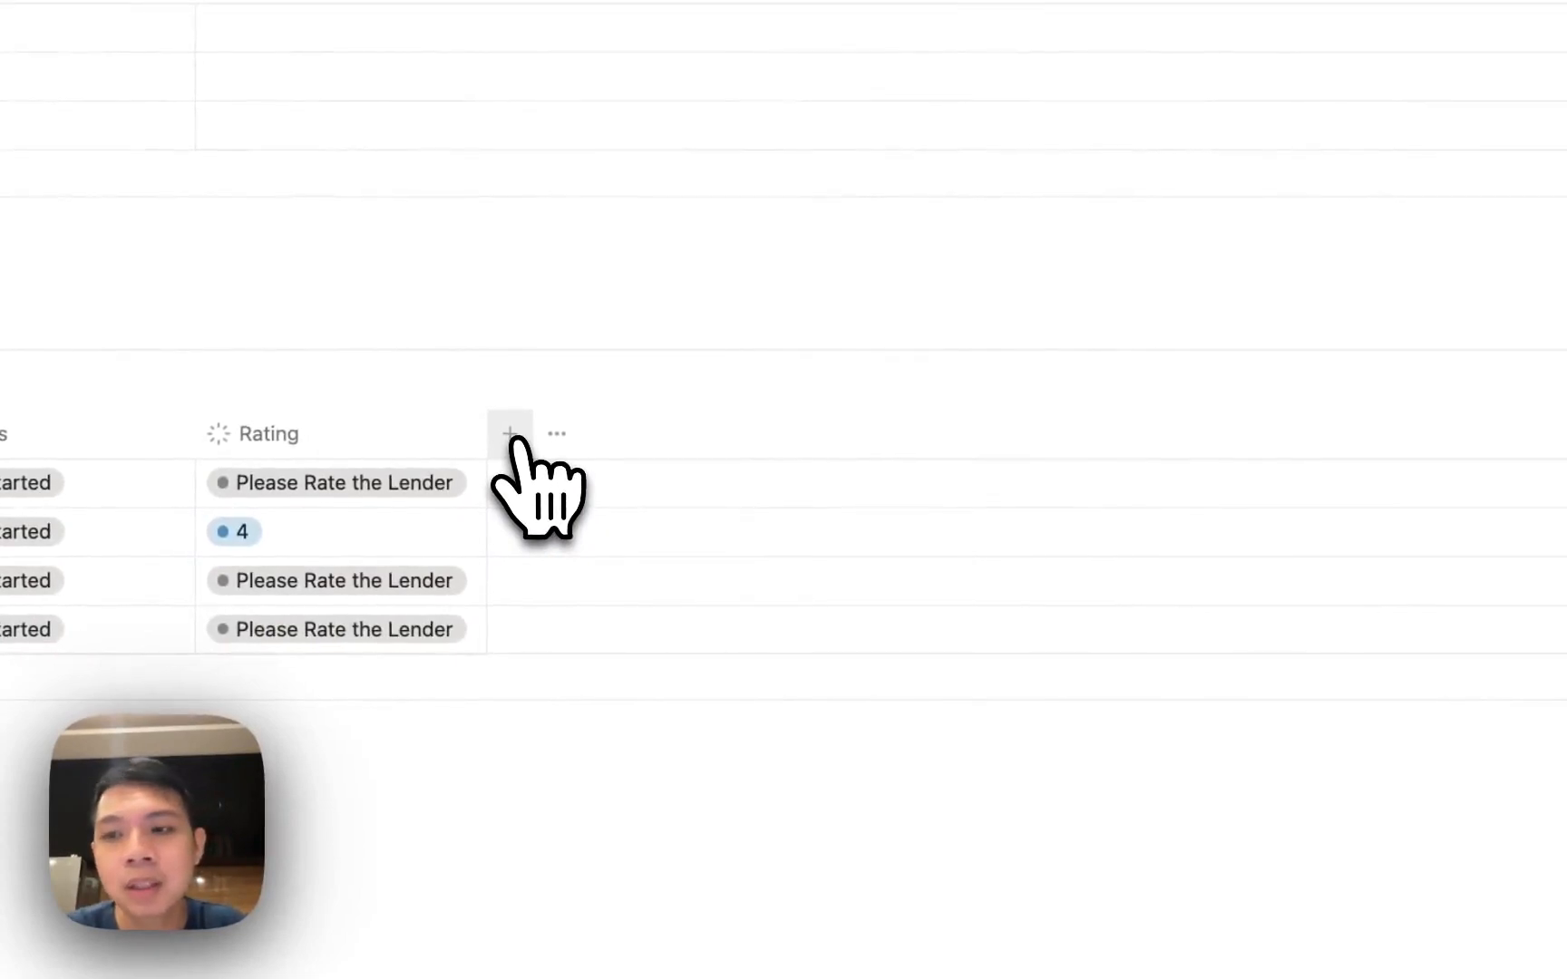
pyautogui.click(511, 435)
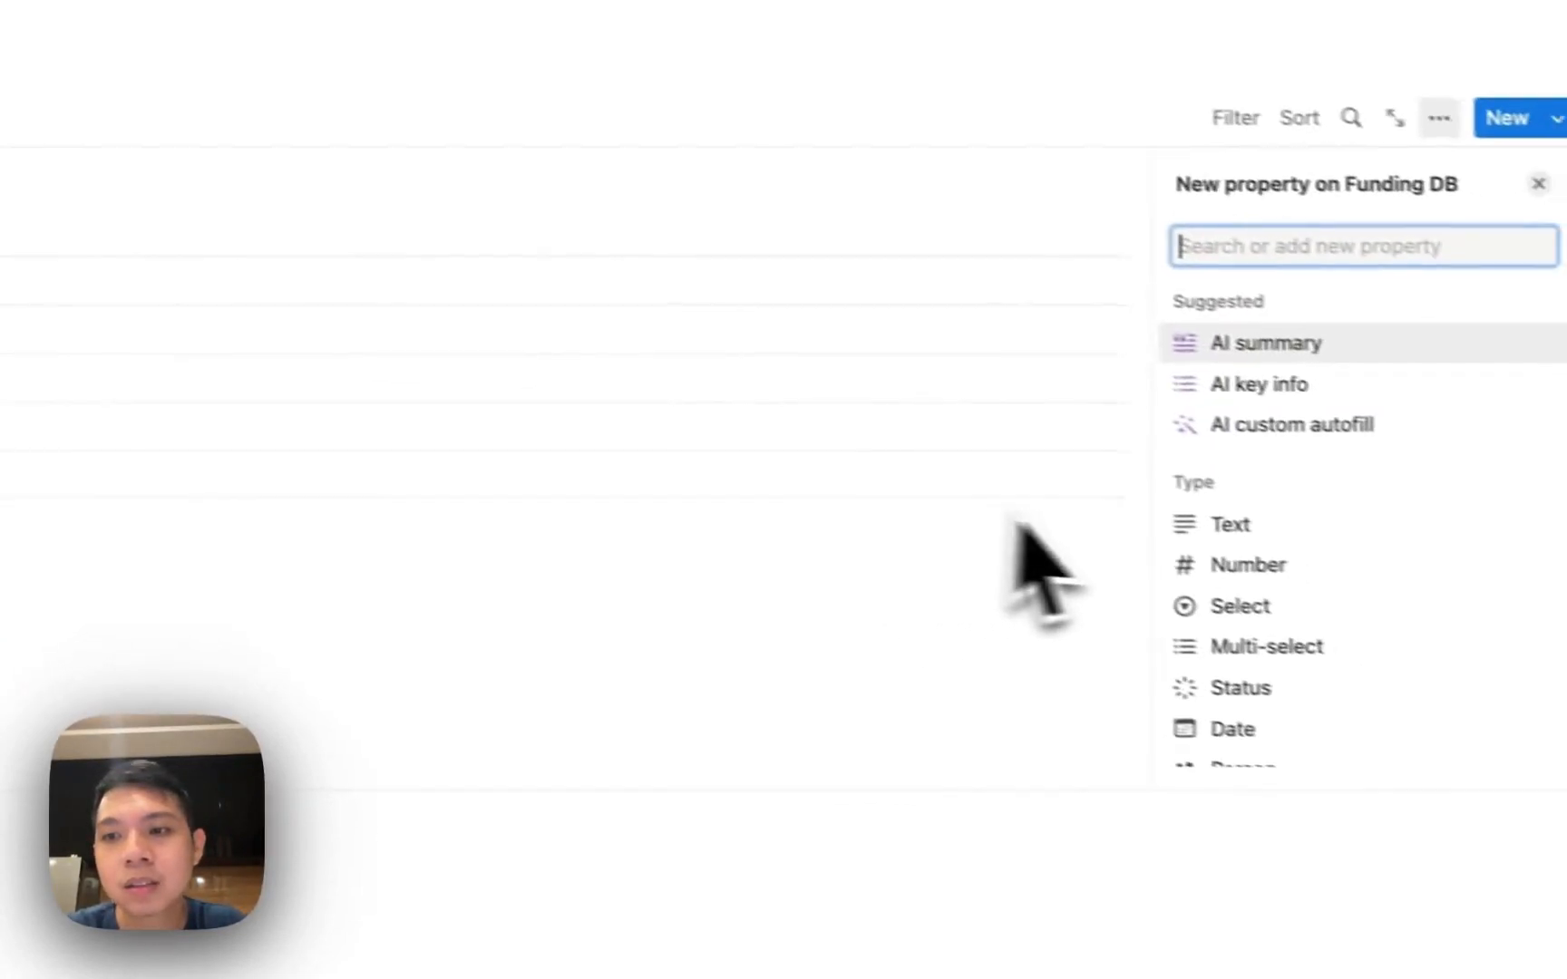
pyautogui.click(1142, 510)
pyautogui.write('Review')
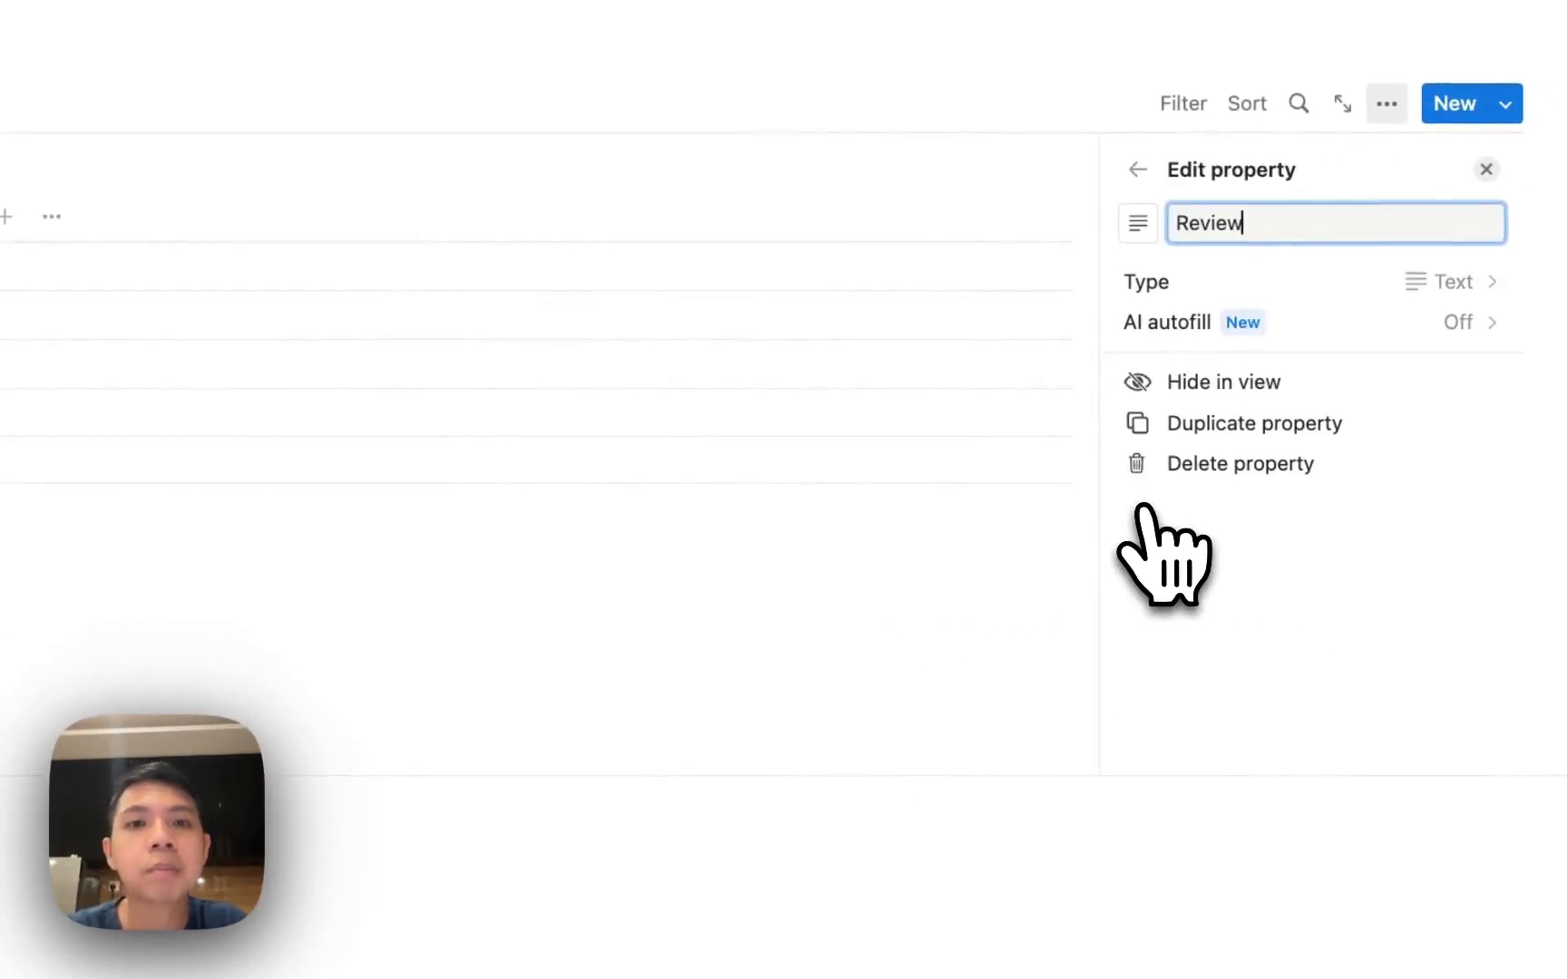
pyautogui.press('Escape')
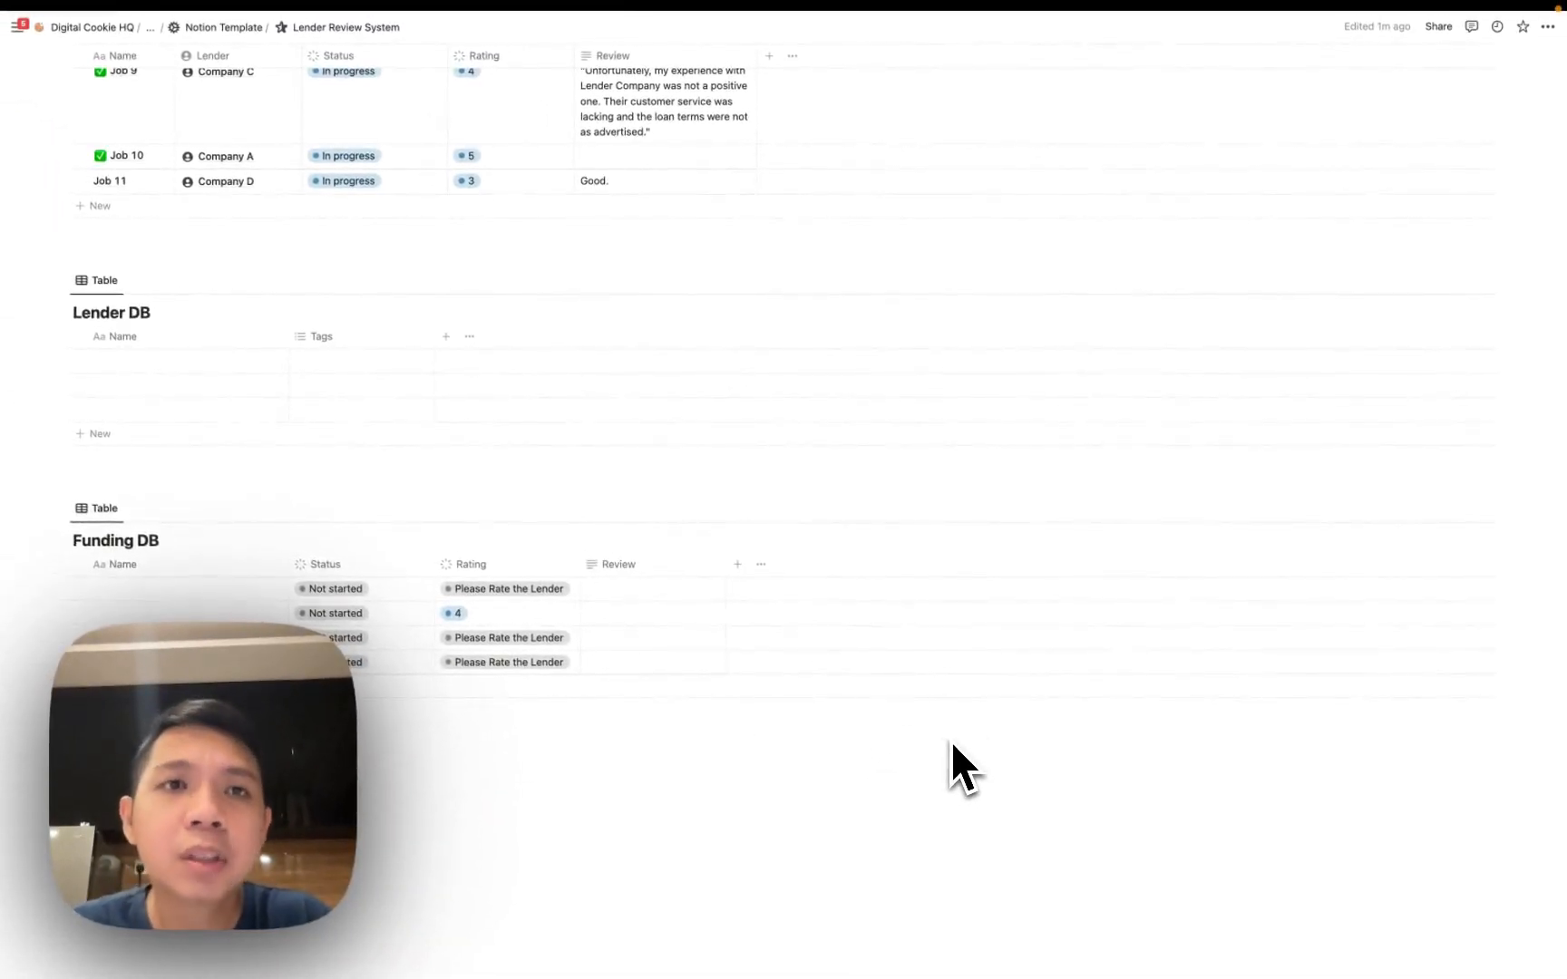
# Add a Relation property to Funding DB linked to Lender DB, limited to 1 page and shown on Lender DB.
pyautogui.scroll(6, 733, 689)
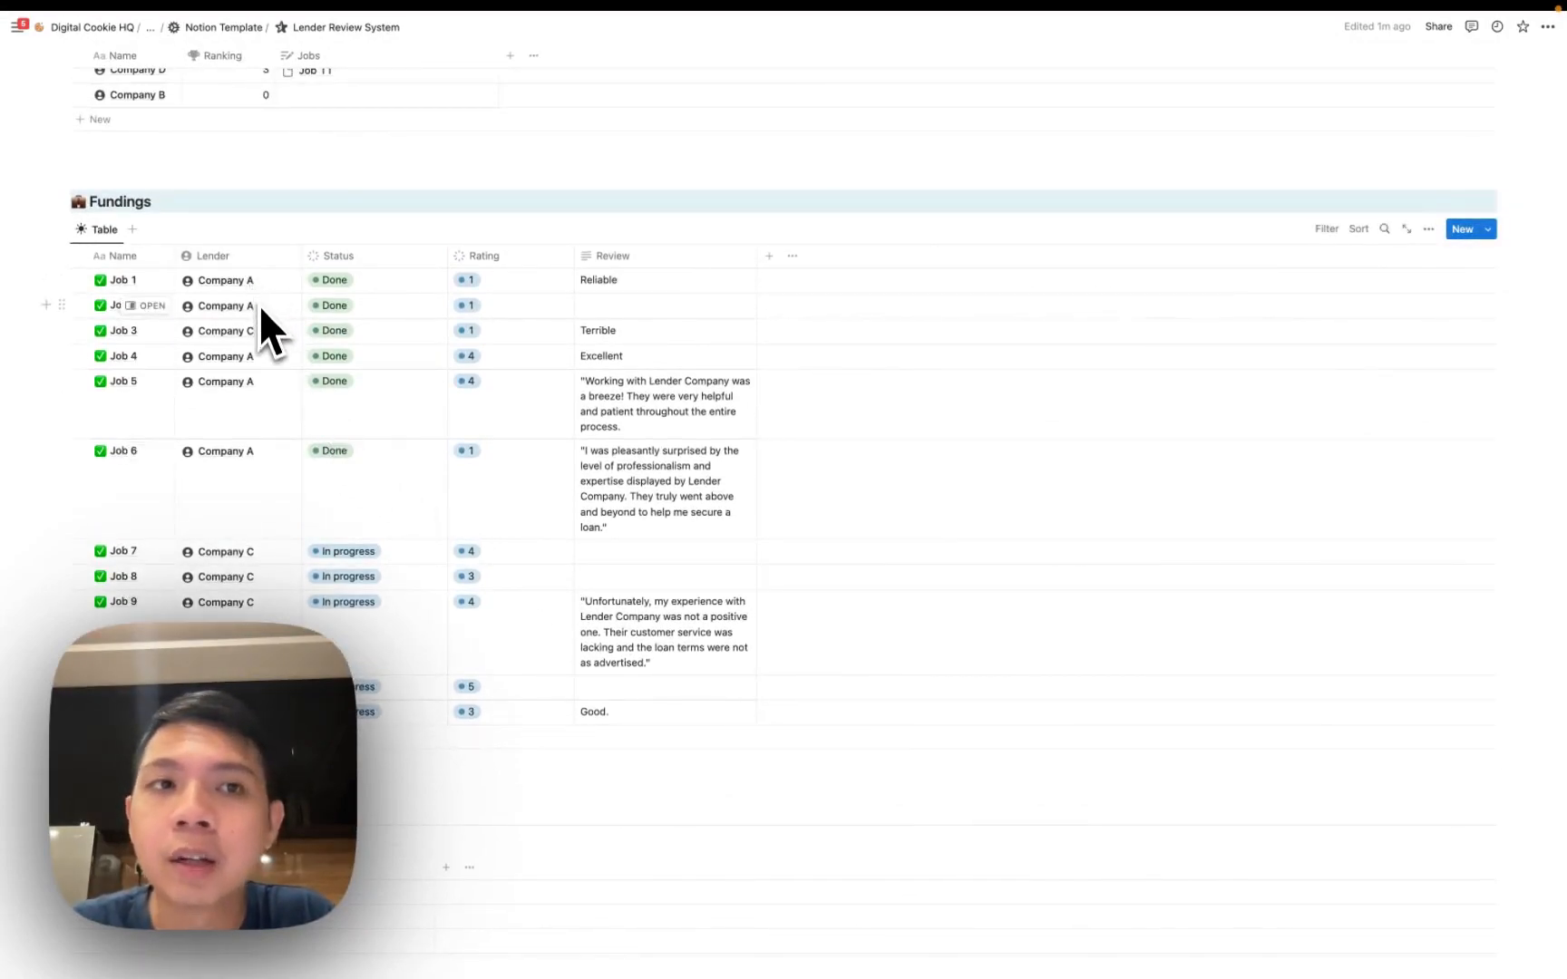
pyautogui.scroll(-3, 272, 366)
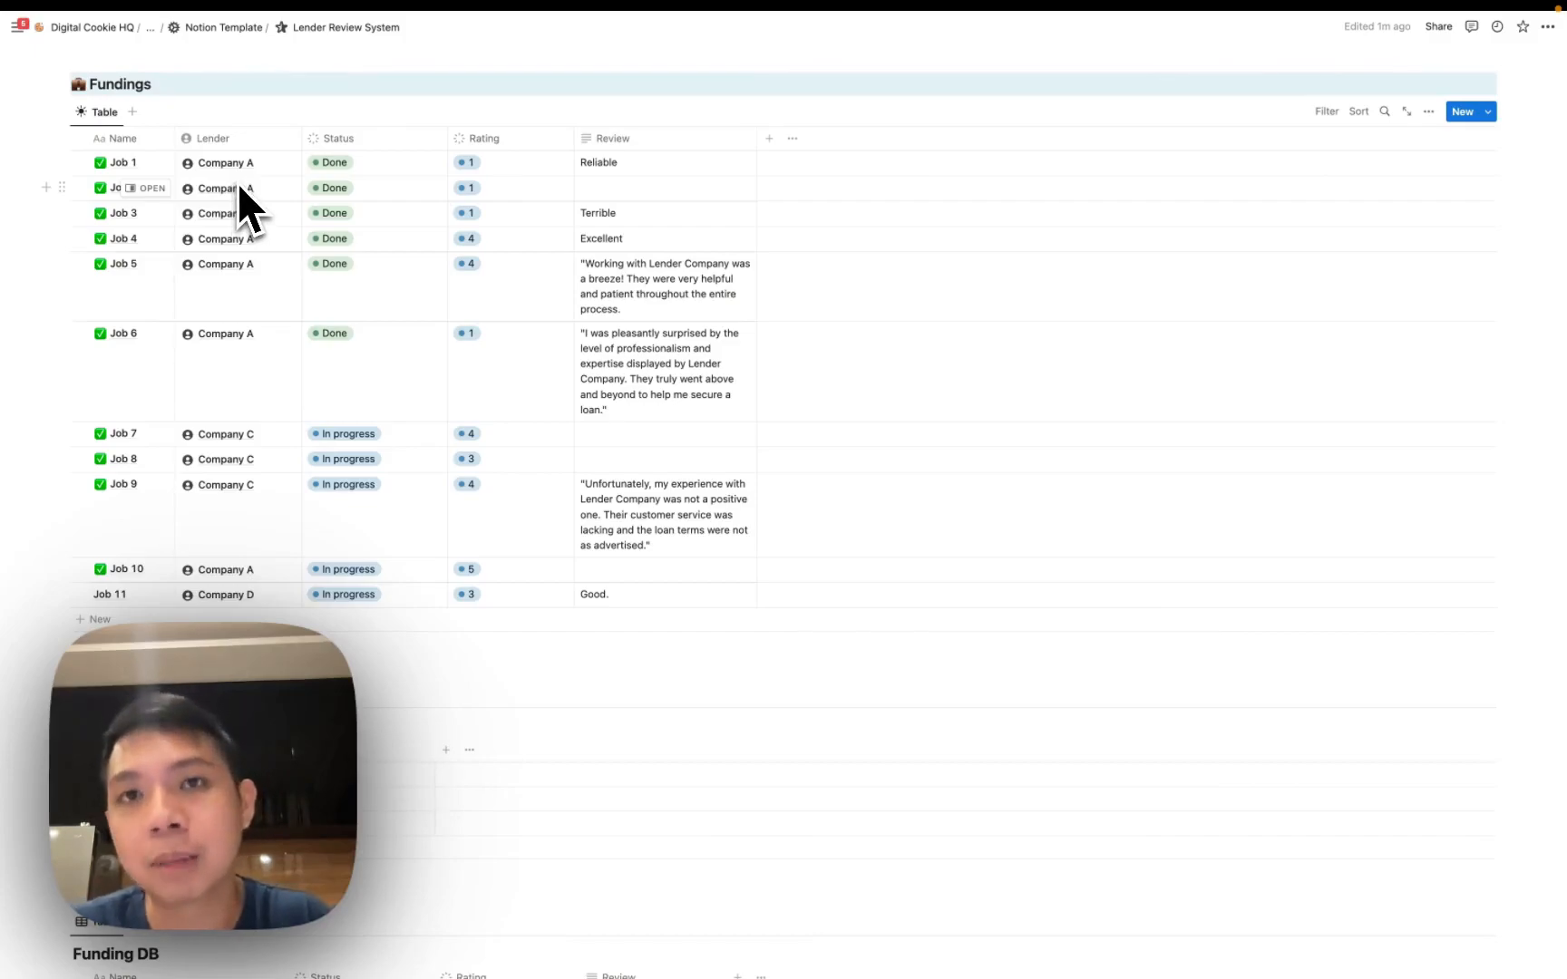
pyautogui.scroll(-10, 237, 182)
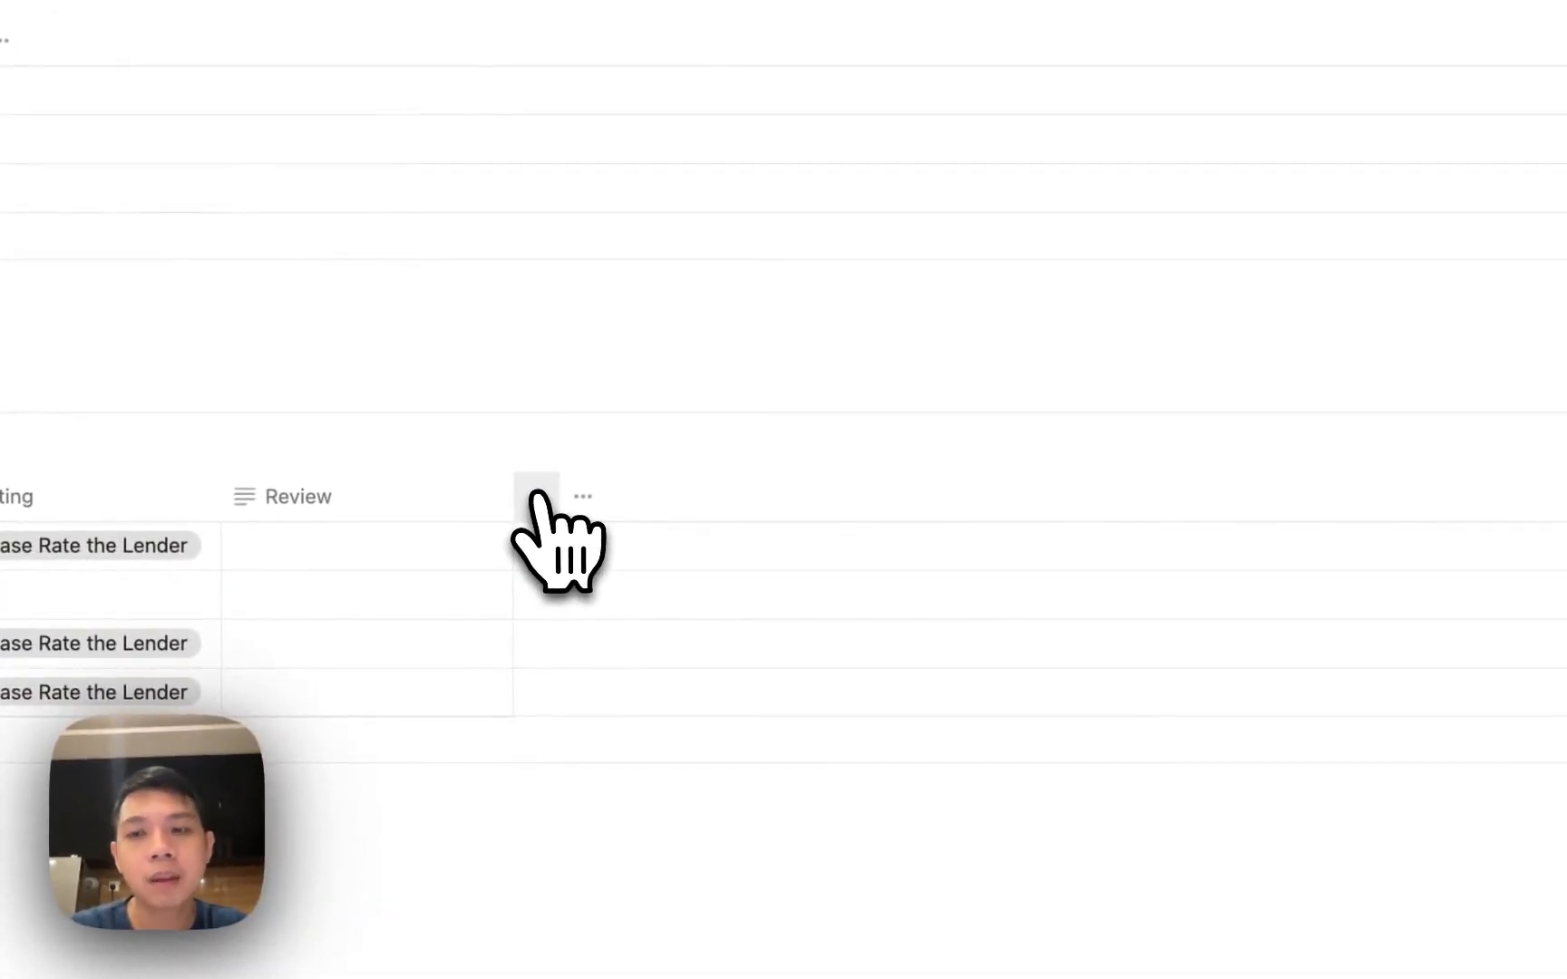
pyautogui.click(536, 497)
pyautogui.write('relation')
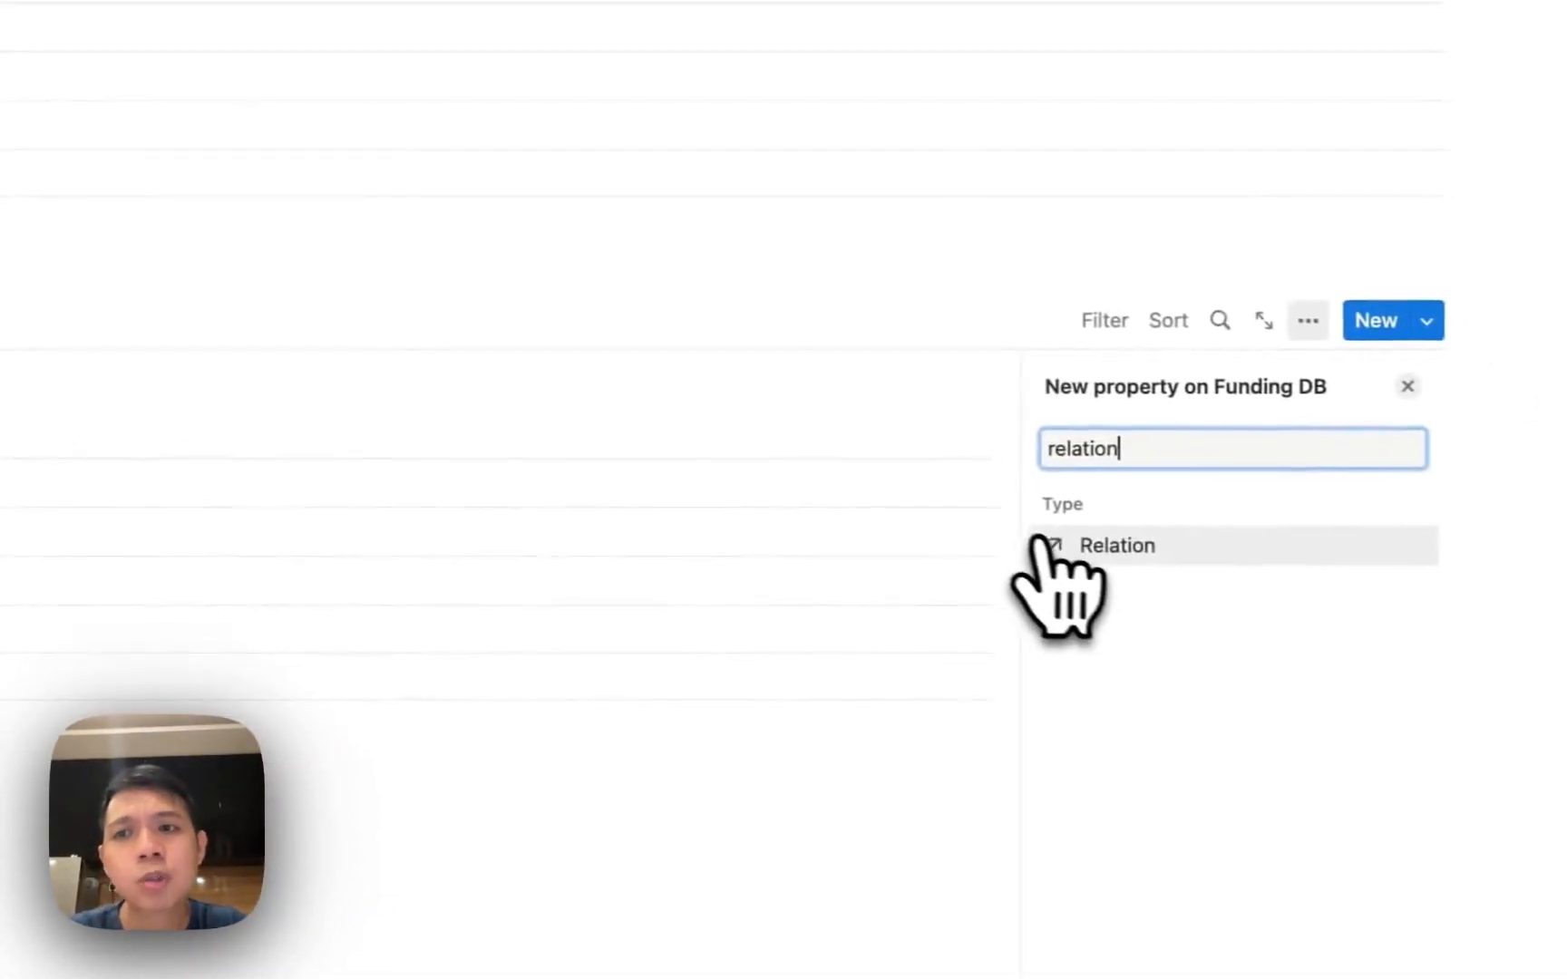
pyautogui.click(1052, 546)
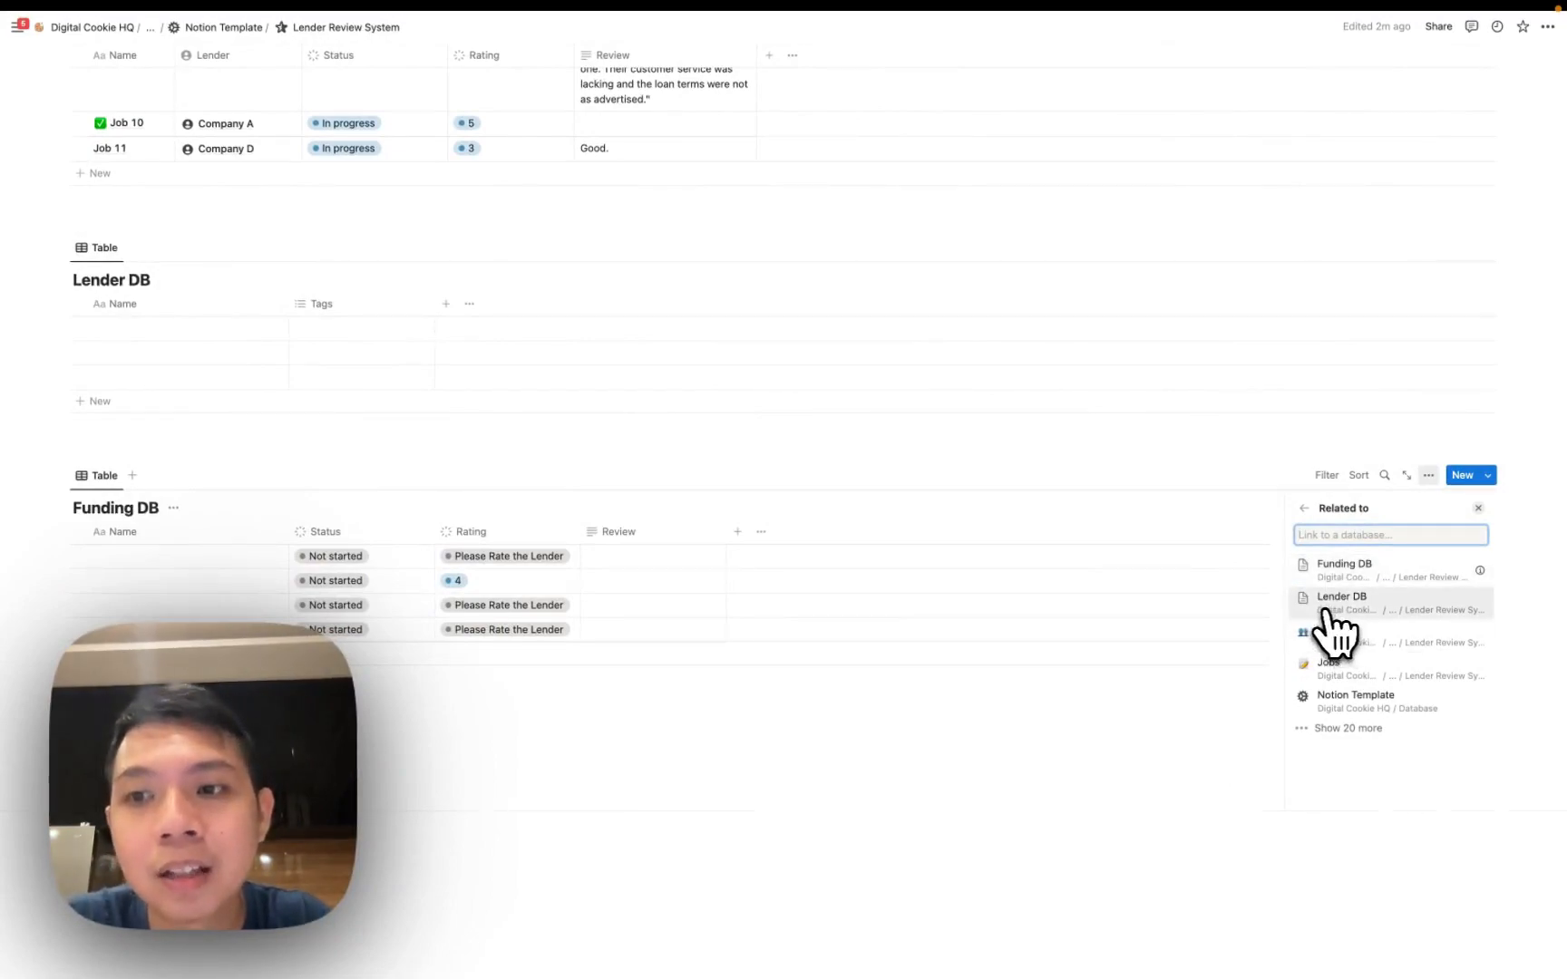
pyautogui.click(1330, 605)
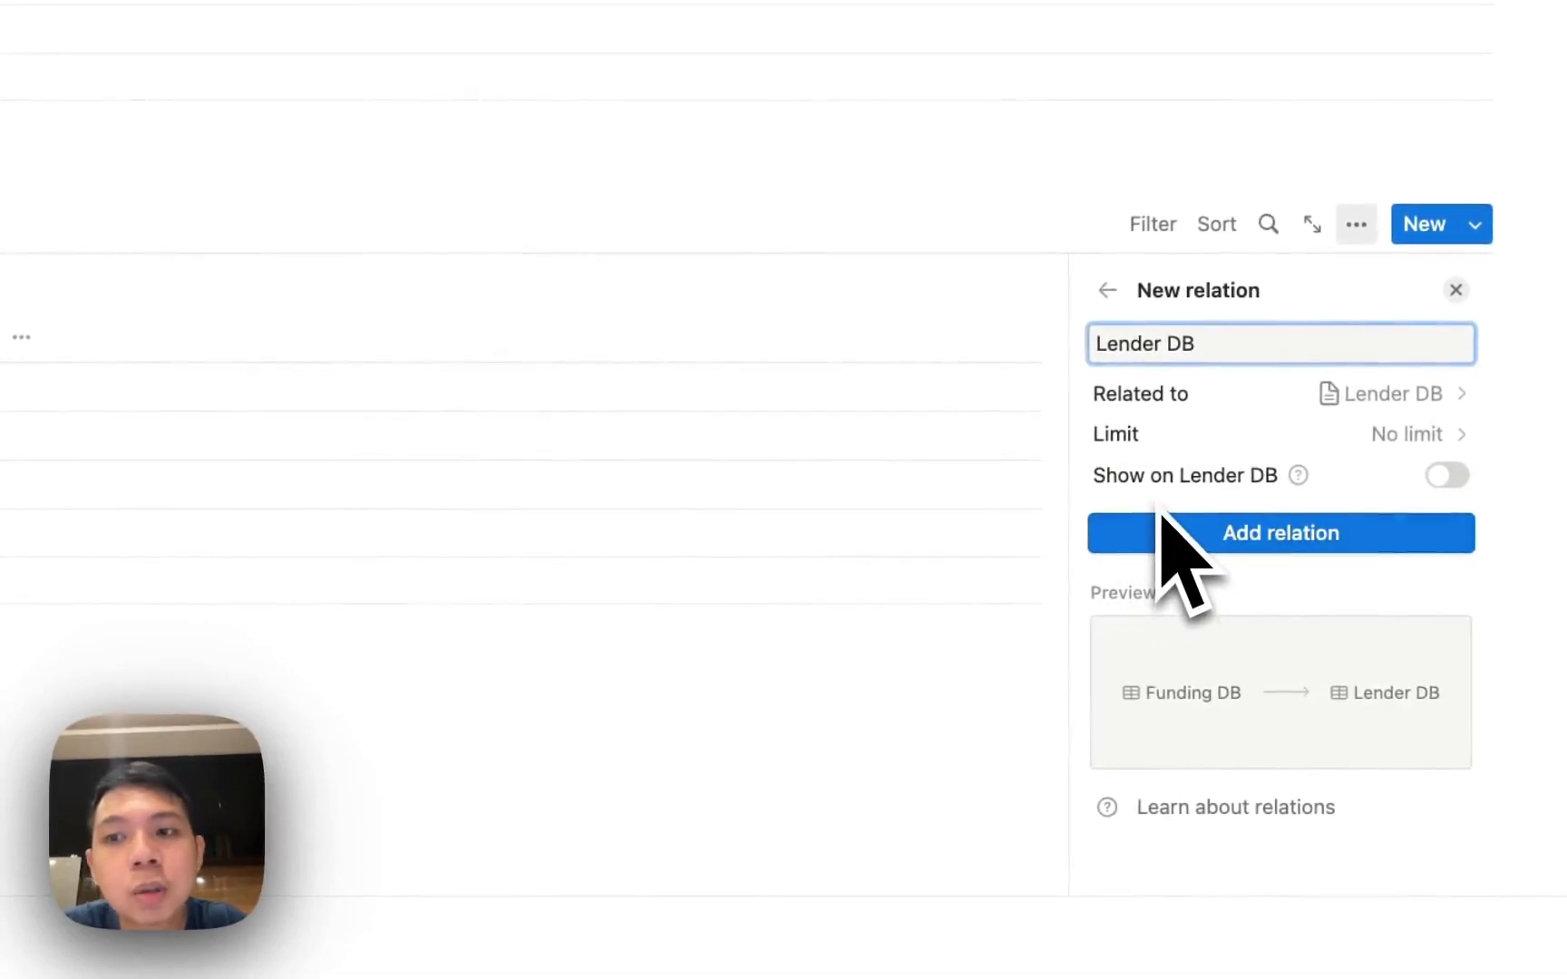
pyautogui.click(1154, 492)
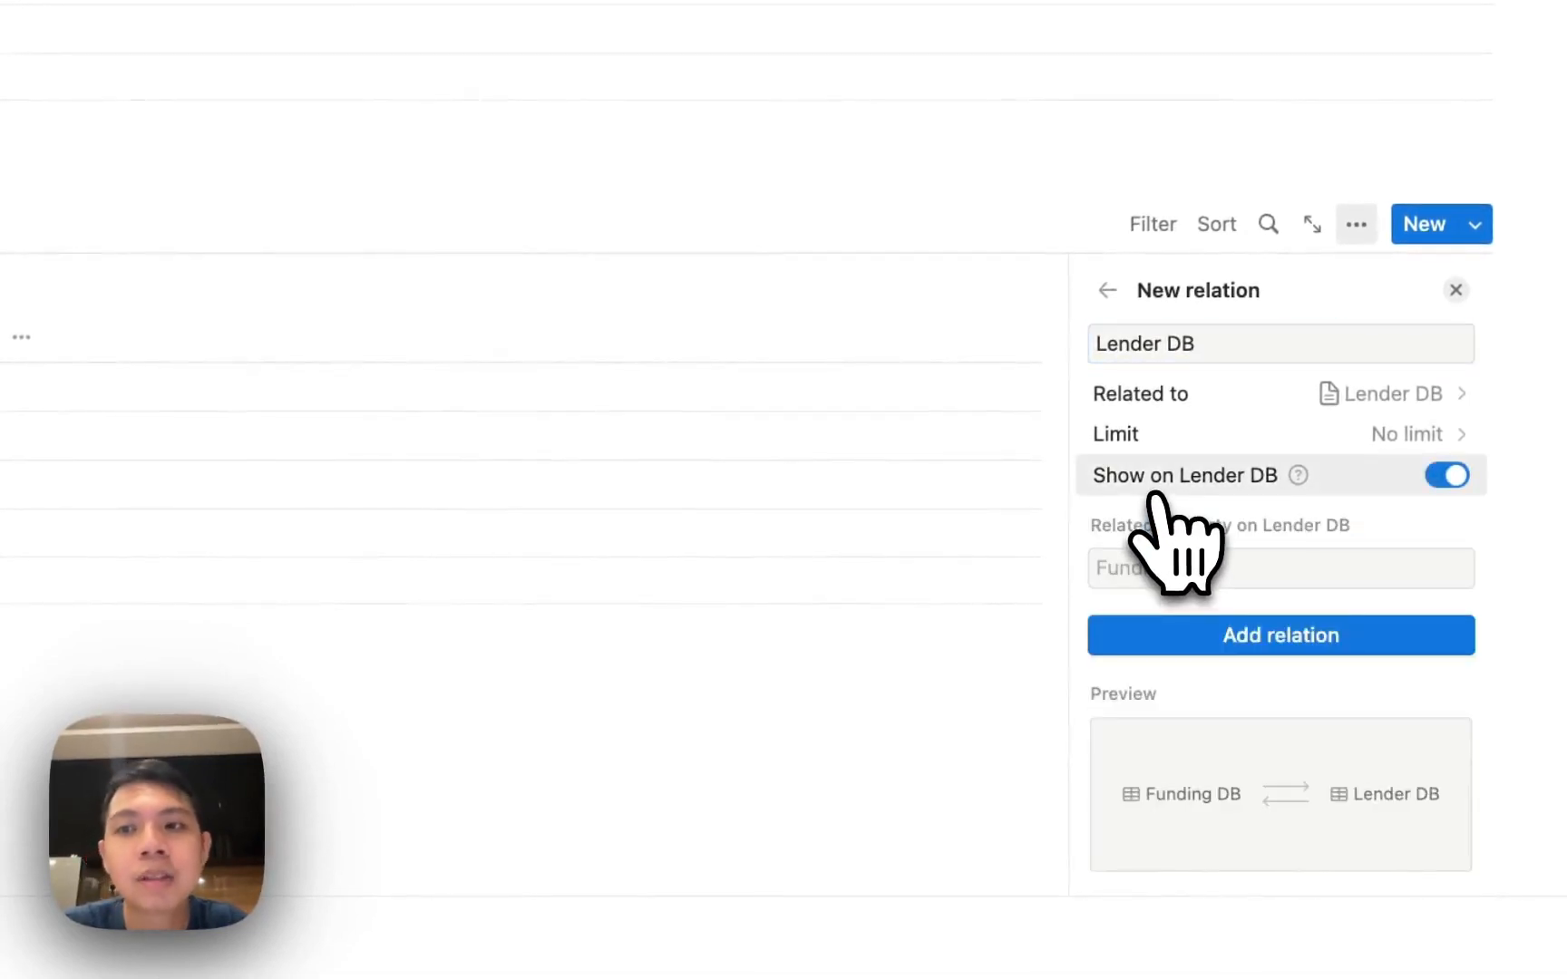
pyautogui.click(1151, 443)
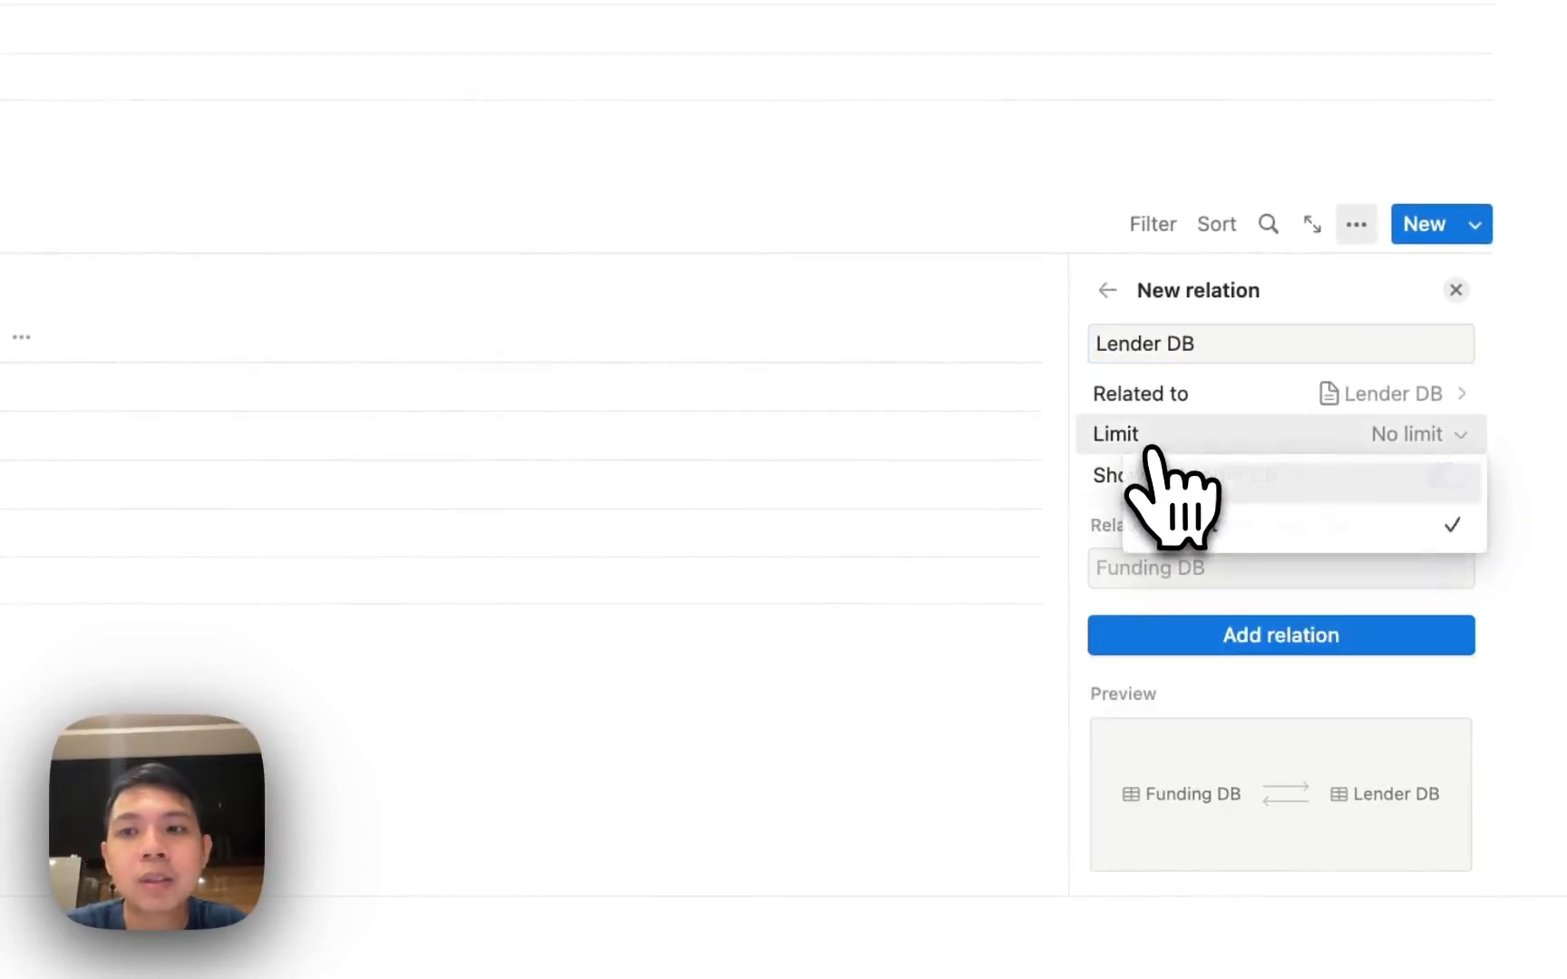
pyautogui.click(1164, 497)
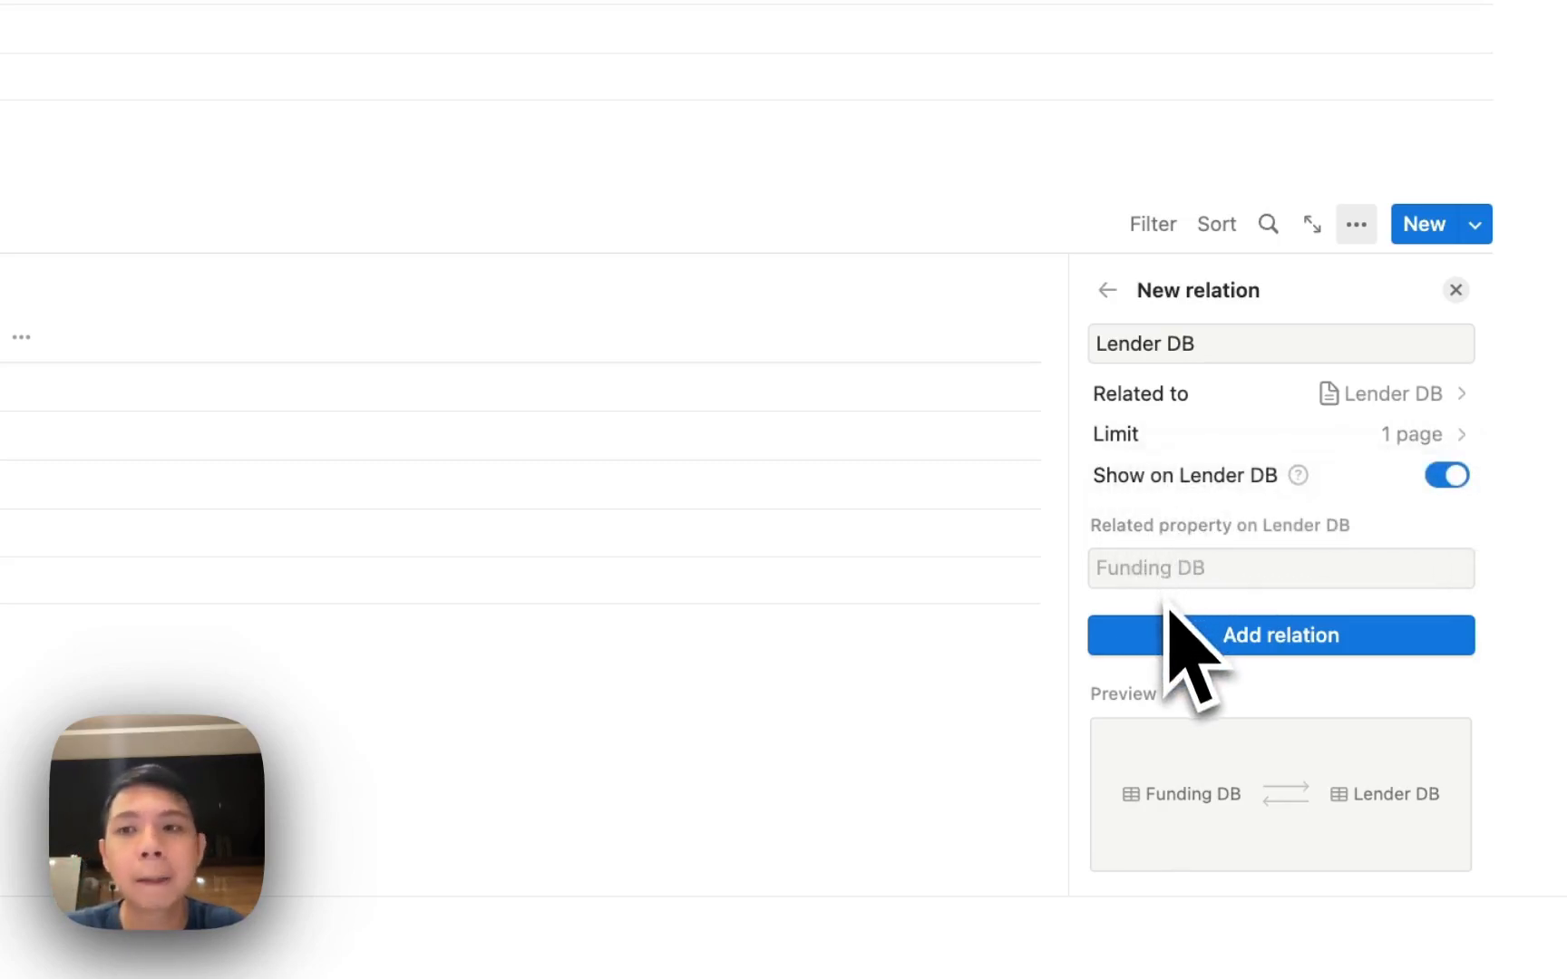
pyautogui.click(1188, 640)
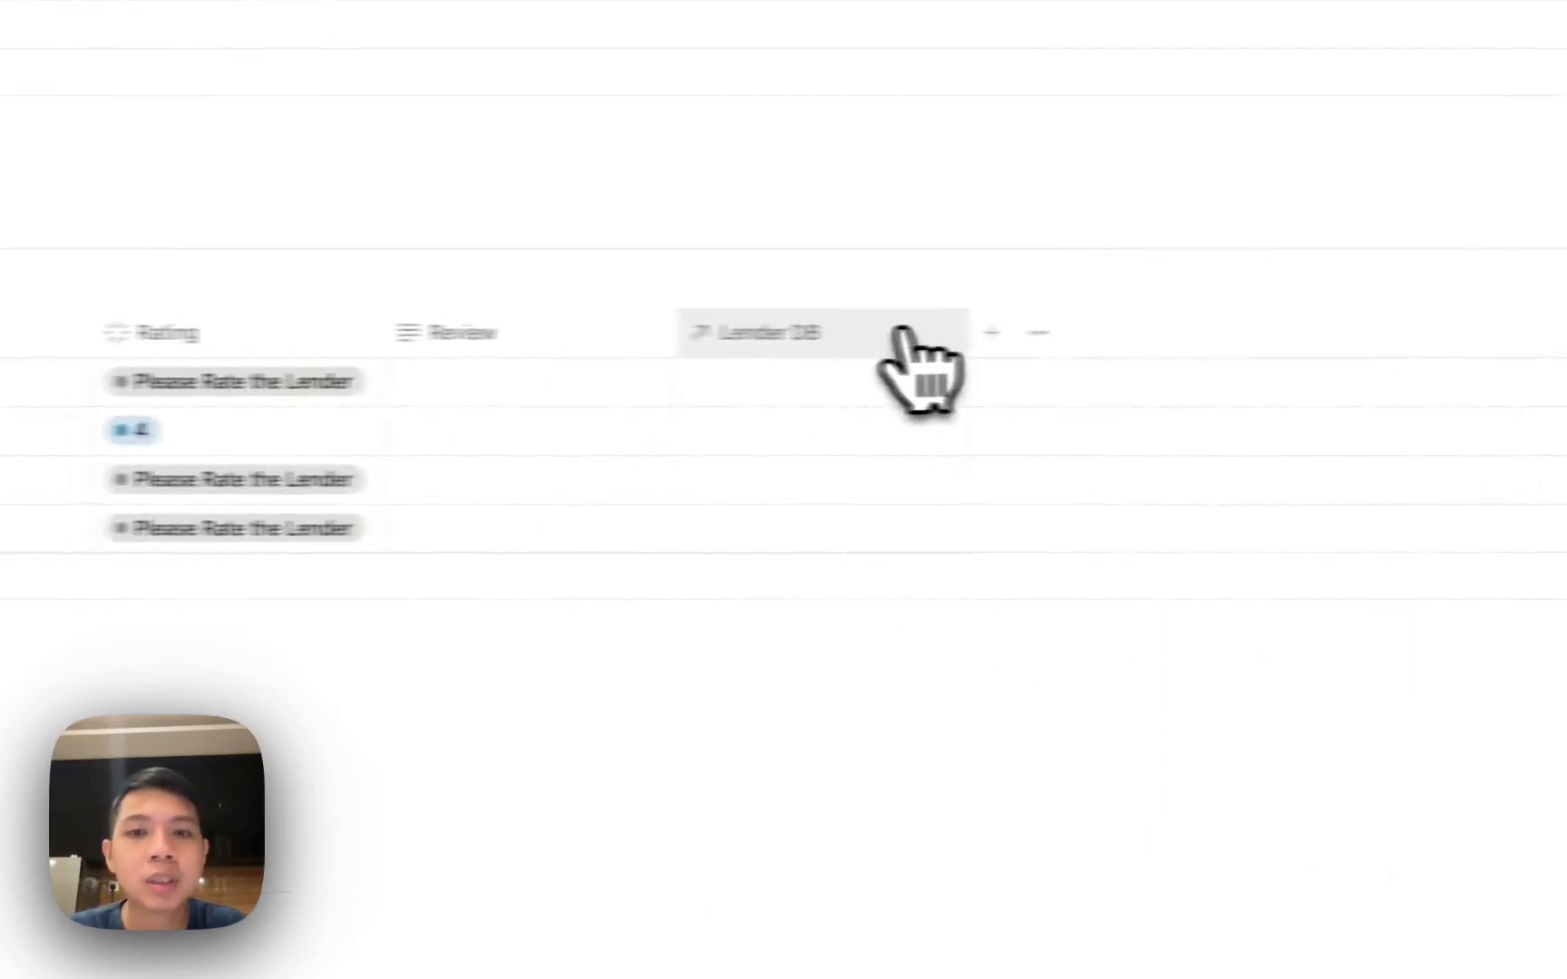
# Give the Lender DB relation in Funding DB the name "Lender" and a circled person icon, and place it directly after Name.
pyautogui.click(893, 336)
pyautogui.press('BackSpace')
pyautogui.press('BackSpace')
pyautogui.press('BackSpace')
pyautogui.click(835, 396)
pyautogui.write('people')
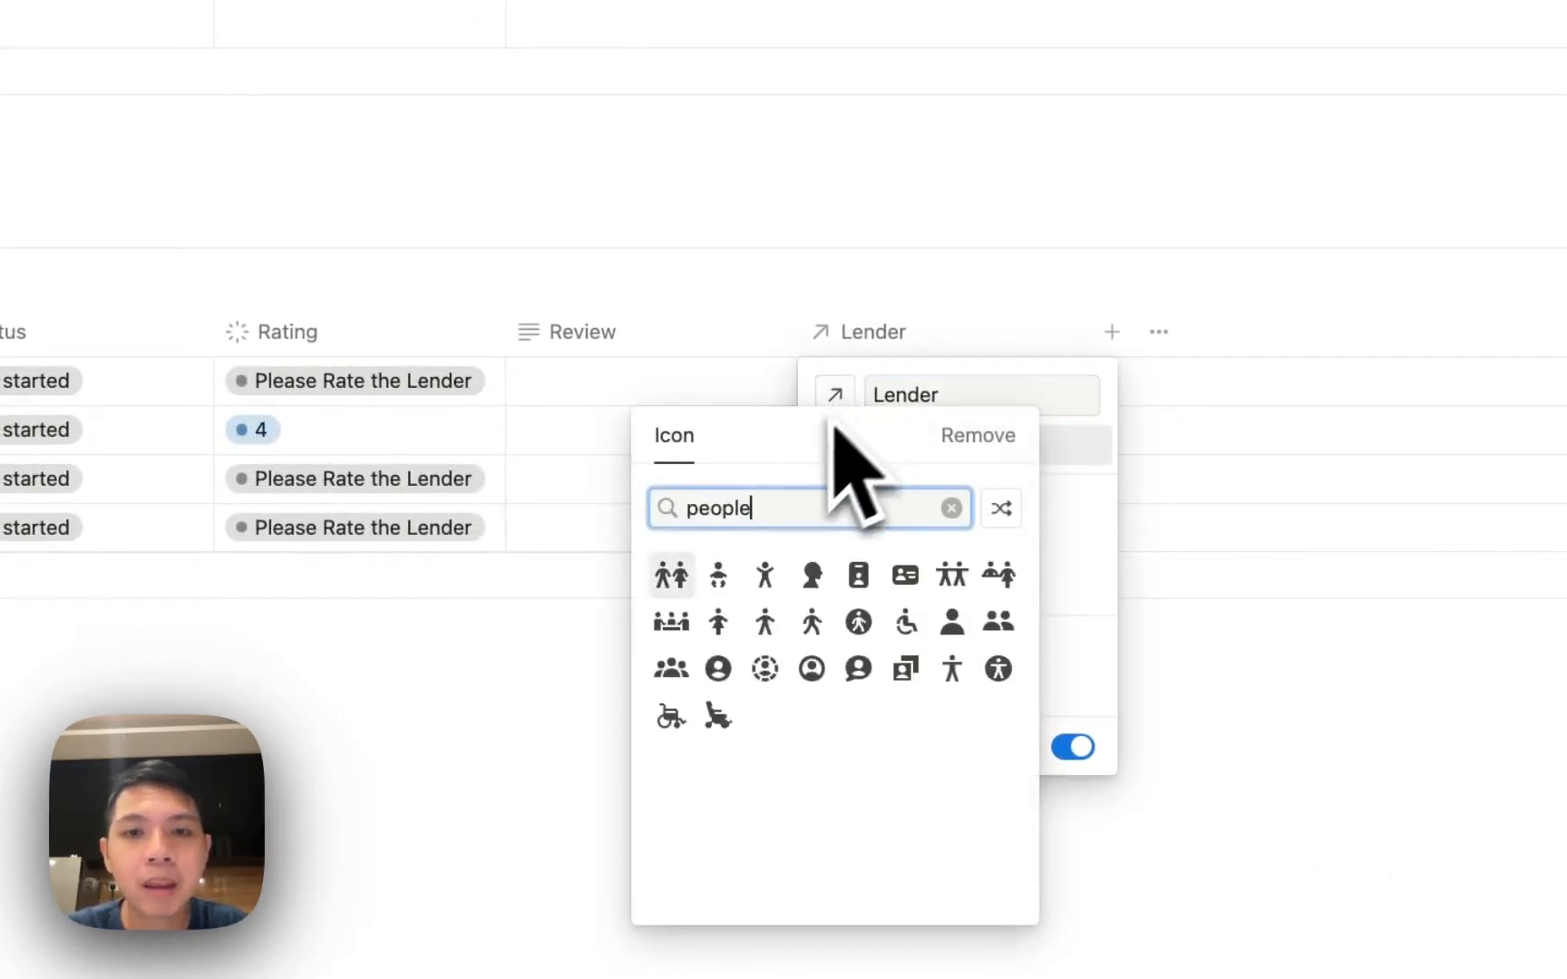
pyautogui.click(820, 668)
pyautogui.moveTo(881, 361); pyautogui.dragTo(63, 349)
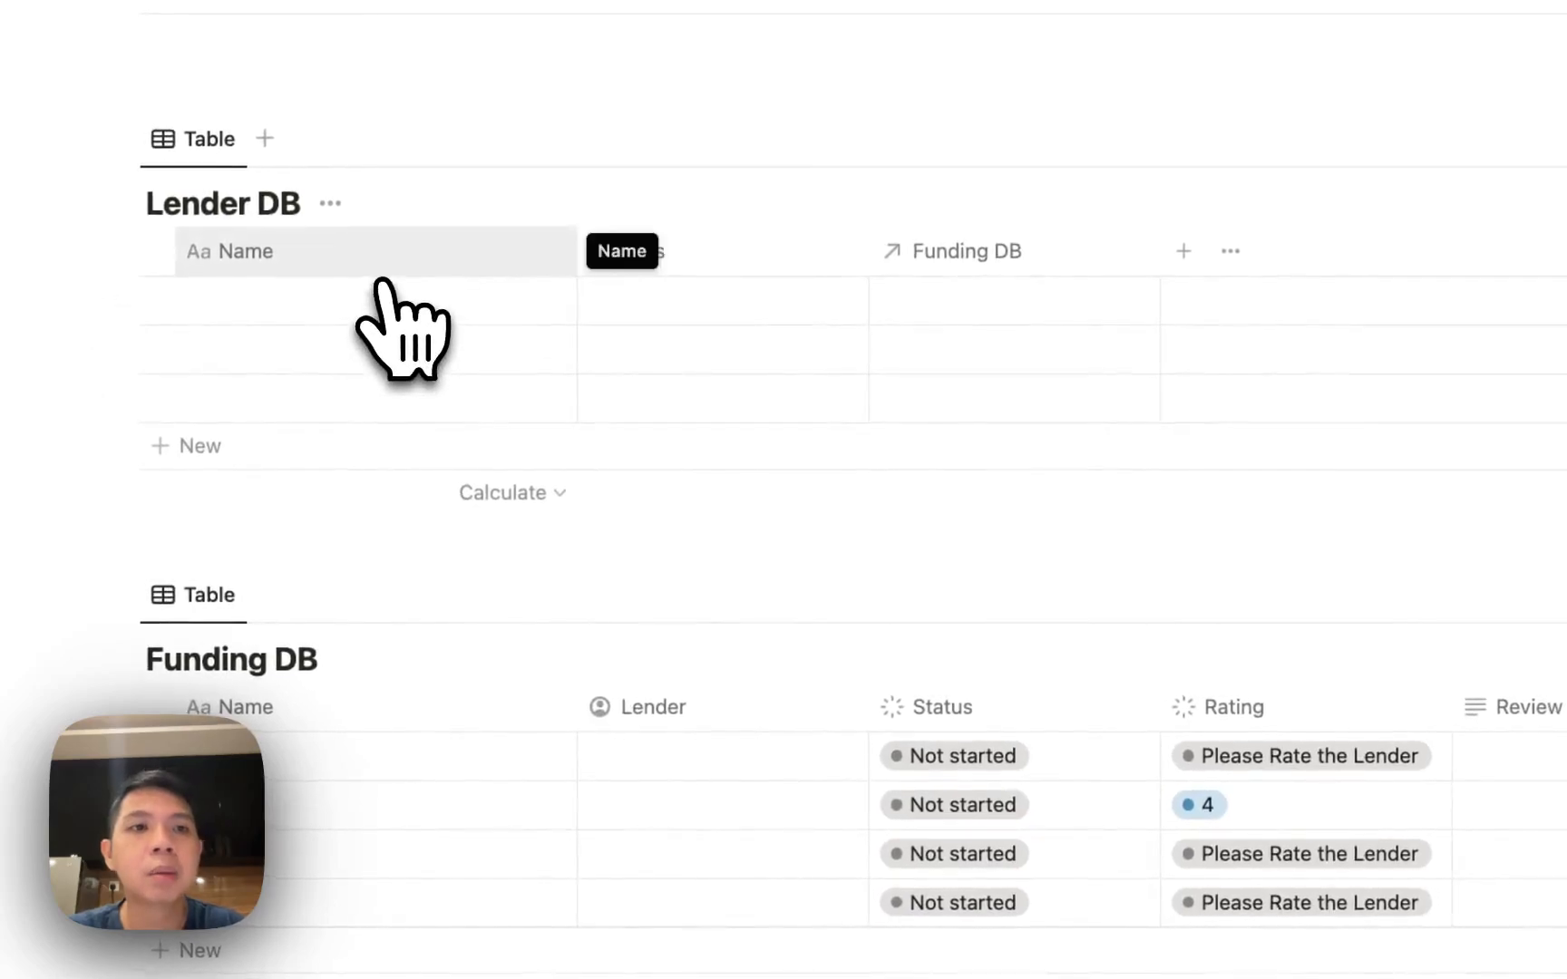
# Name the three Lender DB rows Lender A, Lender B and Lender C.
pyautogui.click(158, 299)
pyautogui.click(254, 313)
pyautogui.write('Lender A')
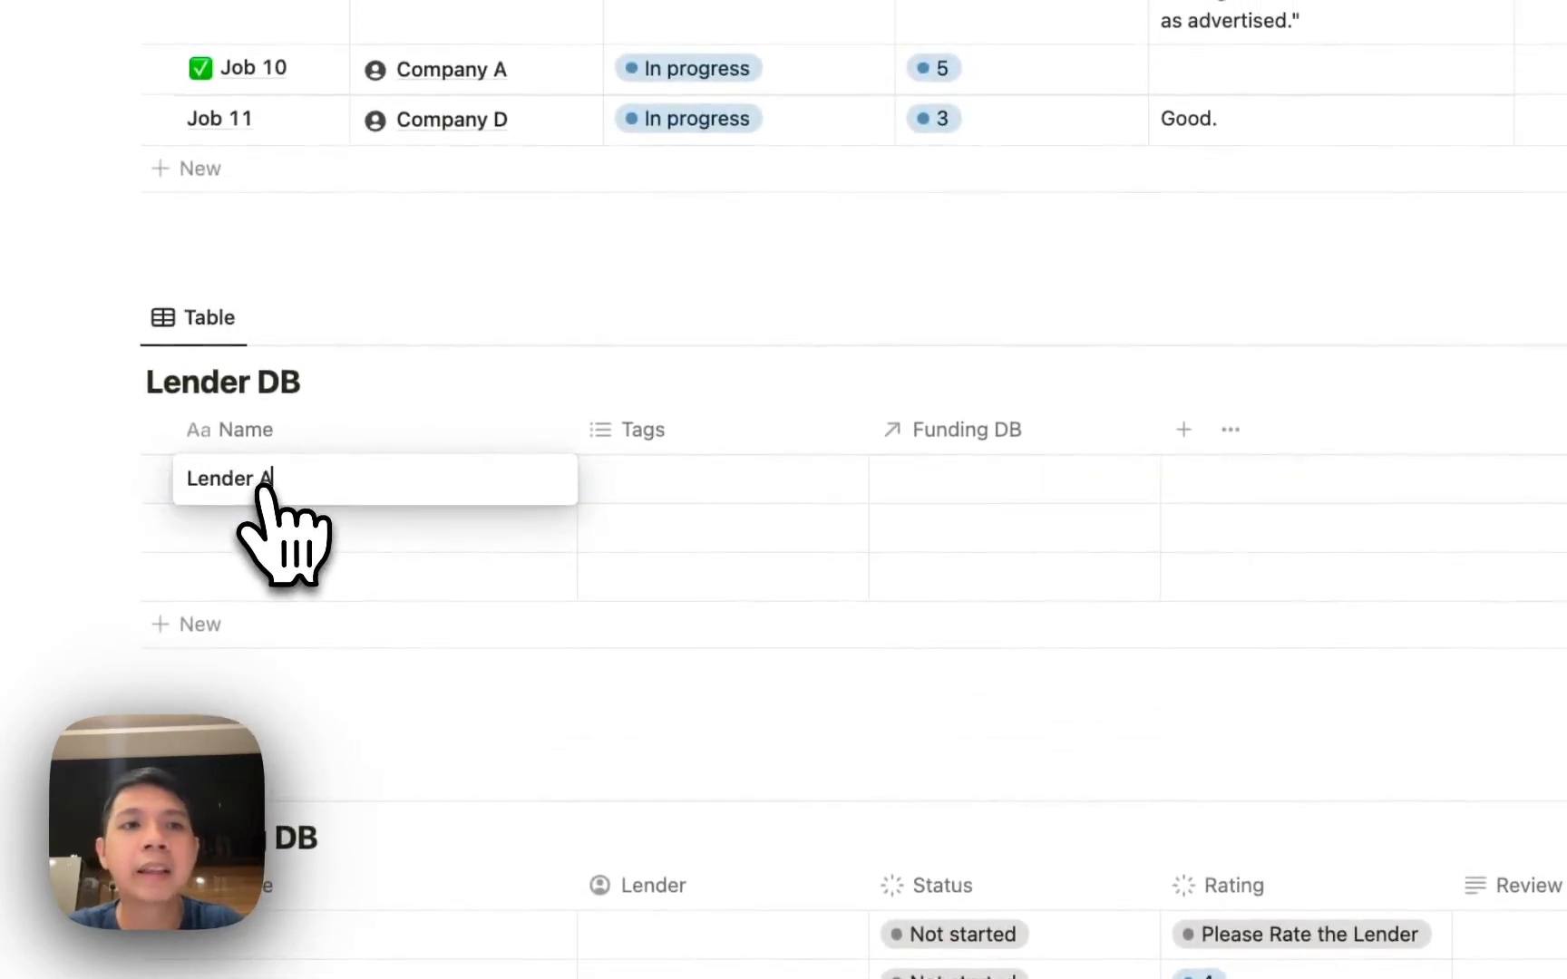
pyautogui.press('Return')
pyautogui.write('Lender B')
pyautogui.press('Return')
pyautogui.write('Lender C')
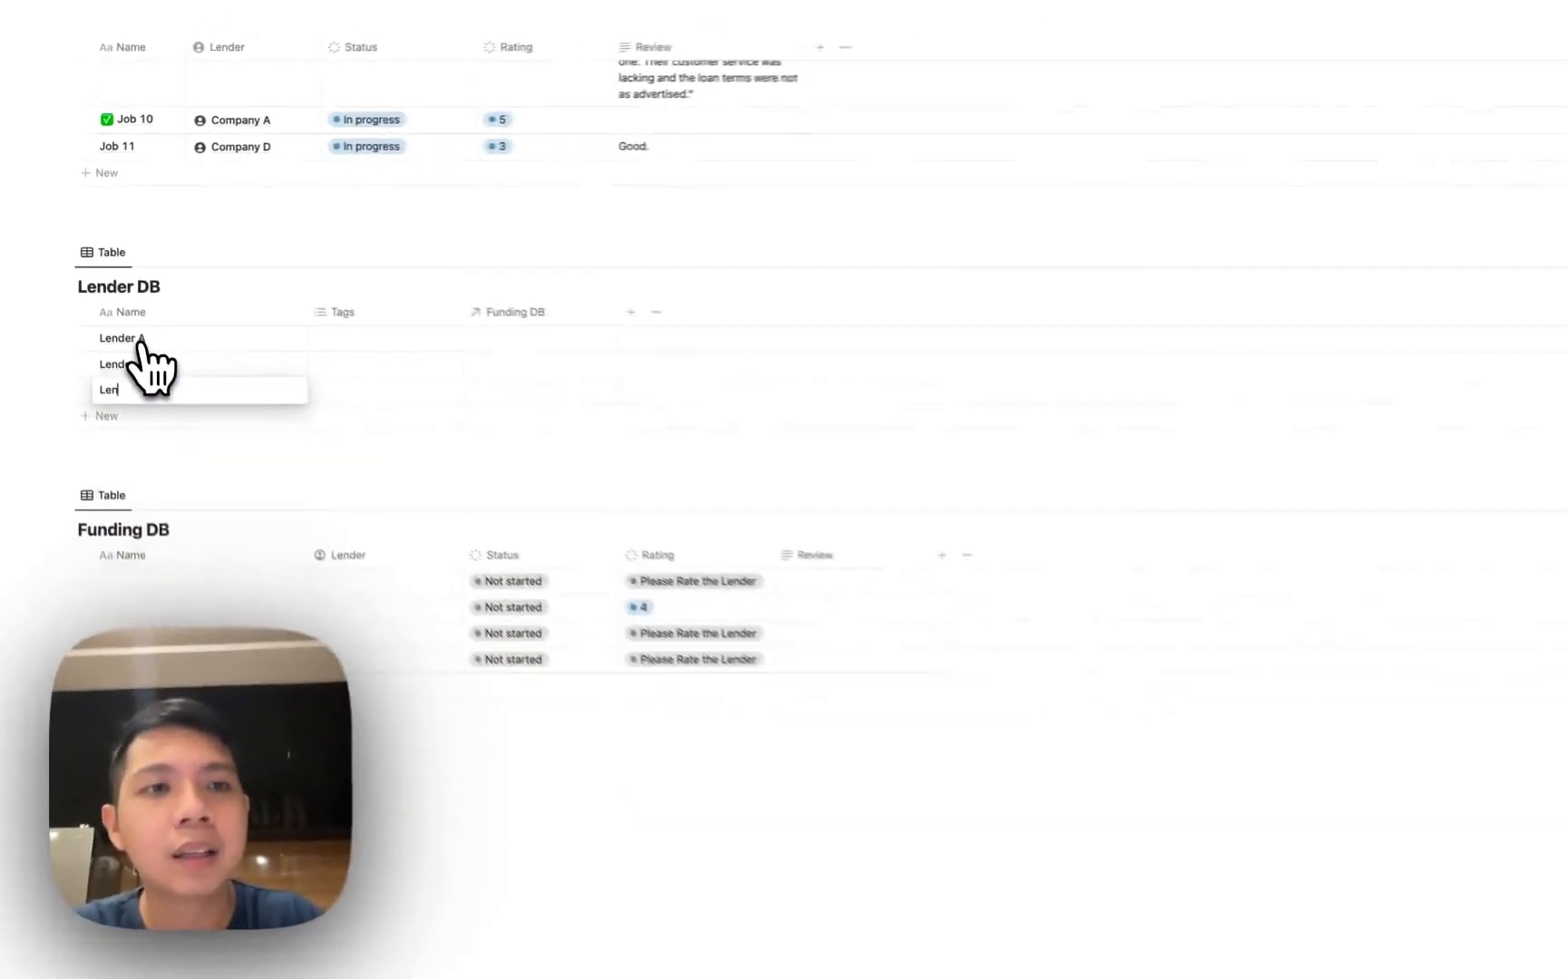
pyautogui.press('Return')
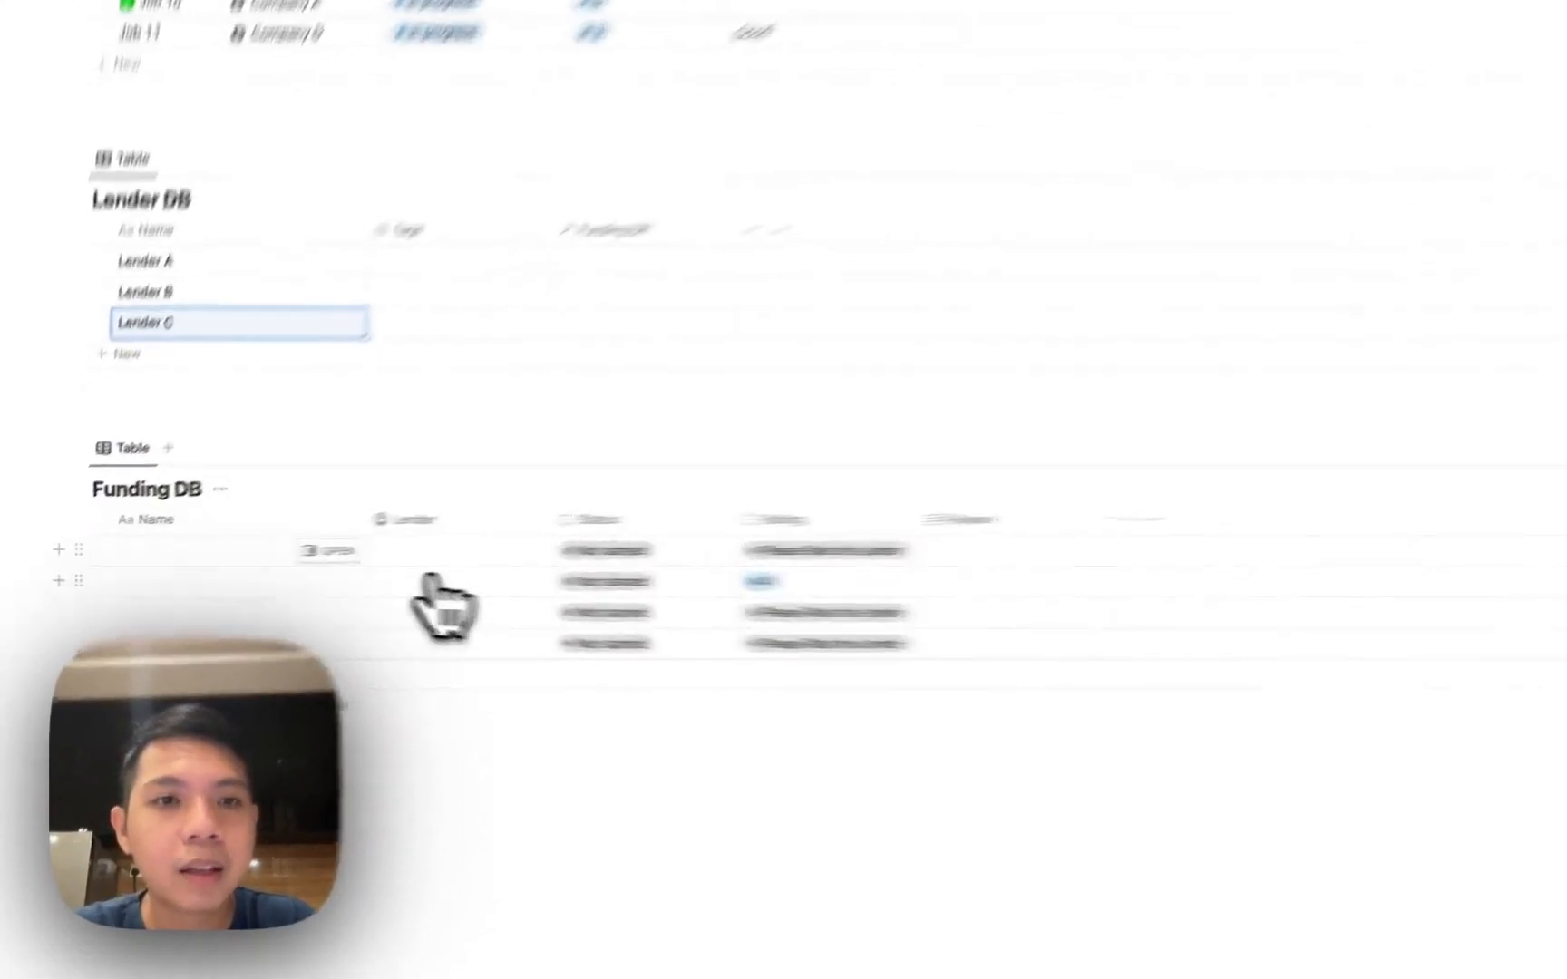
# Link the first three Funding DB rows to Lender A, Lender B and Lender C in order.
pyautogui.click(358, 556)
pyautogui.click(675, 637)
pyautogui.click(640, 600)
pyautogui.click(653, 733)
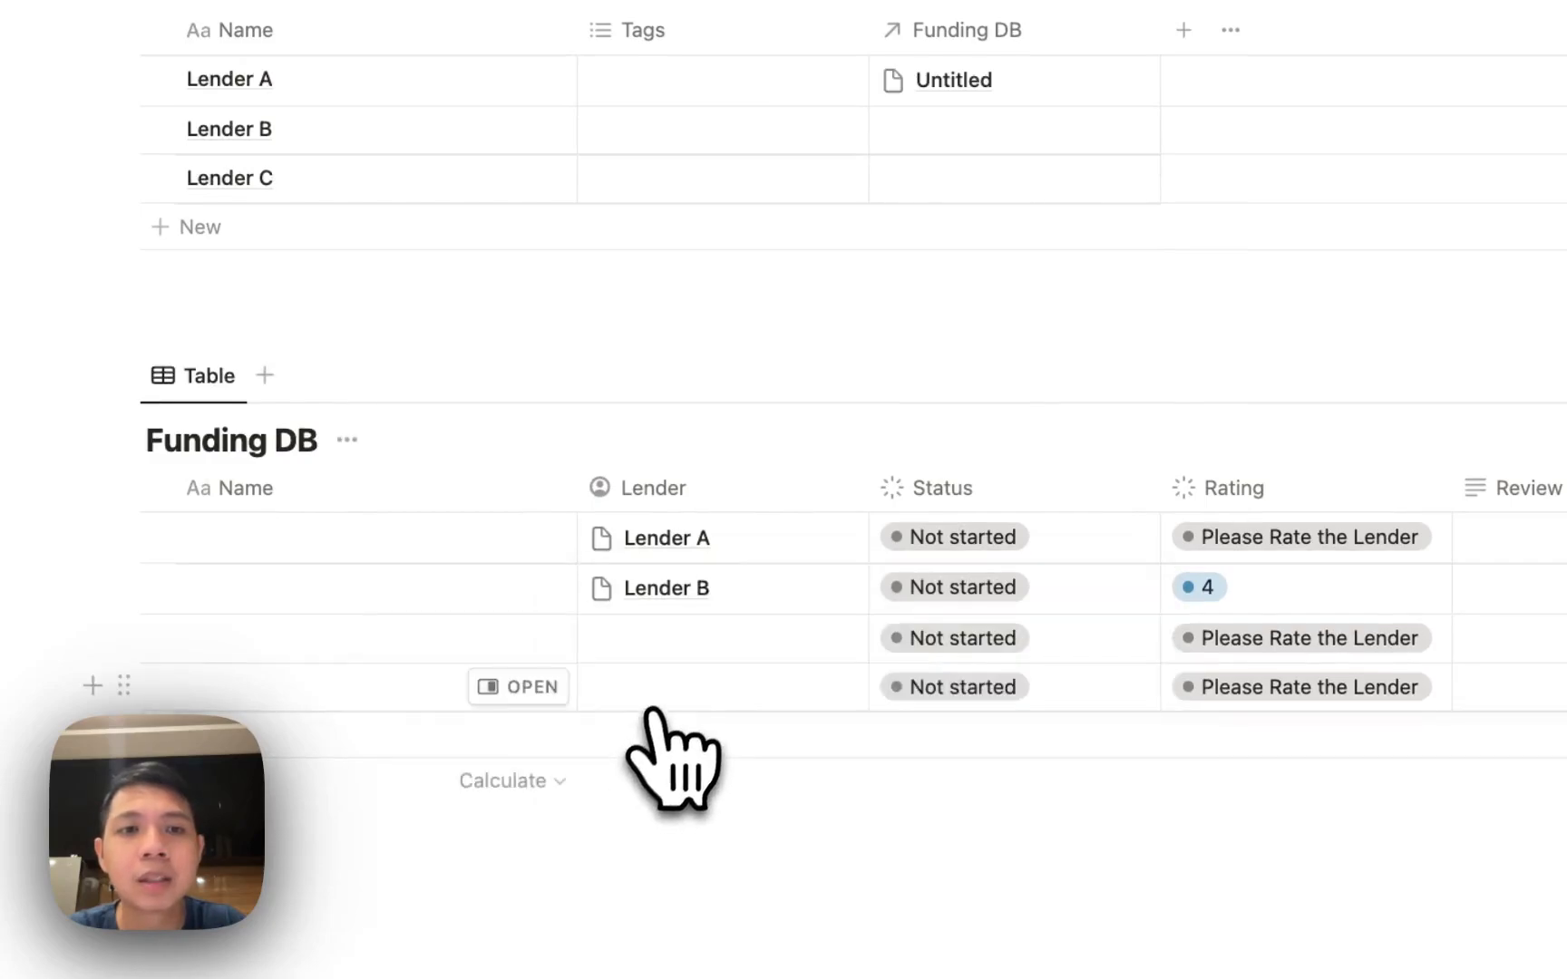
pyautogui.click(657, 640)
pyautogui.click(668, 827)
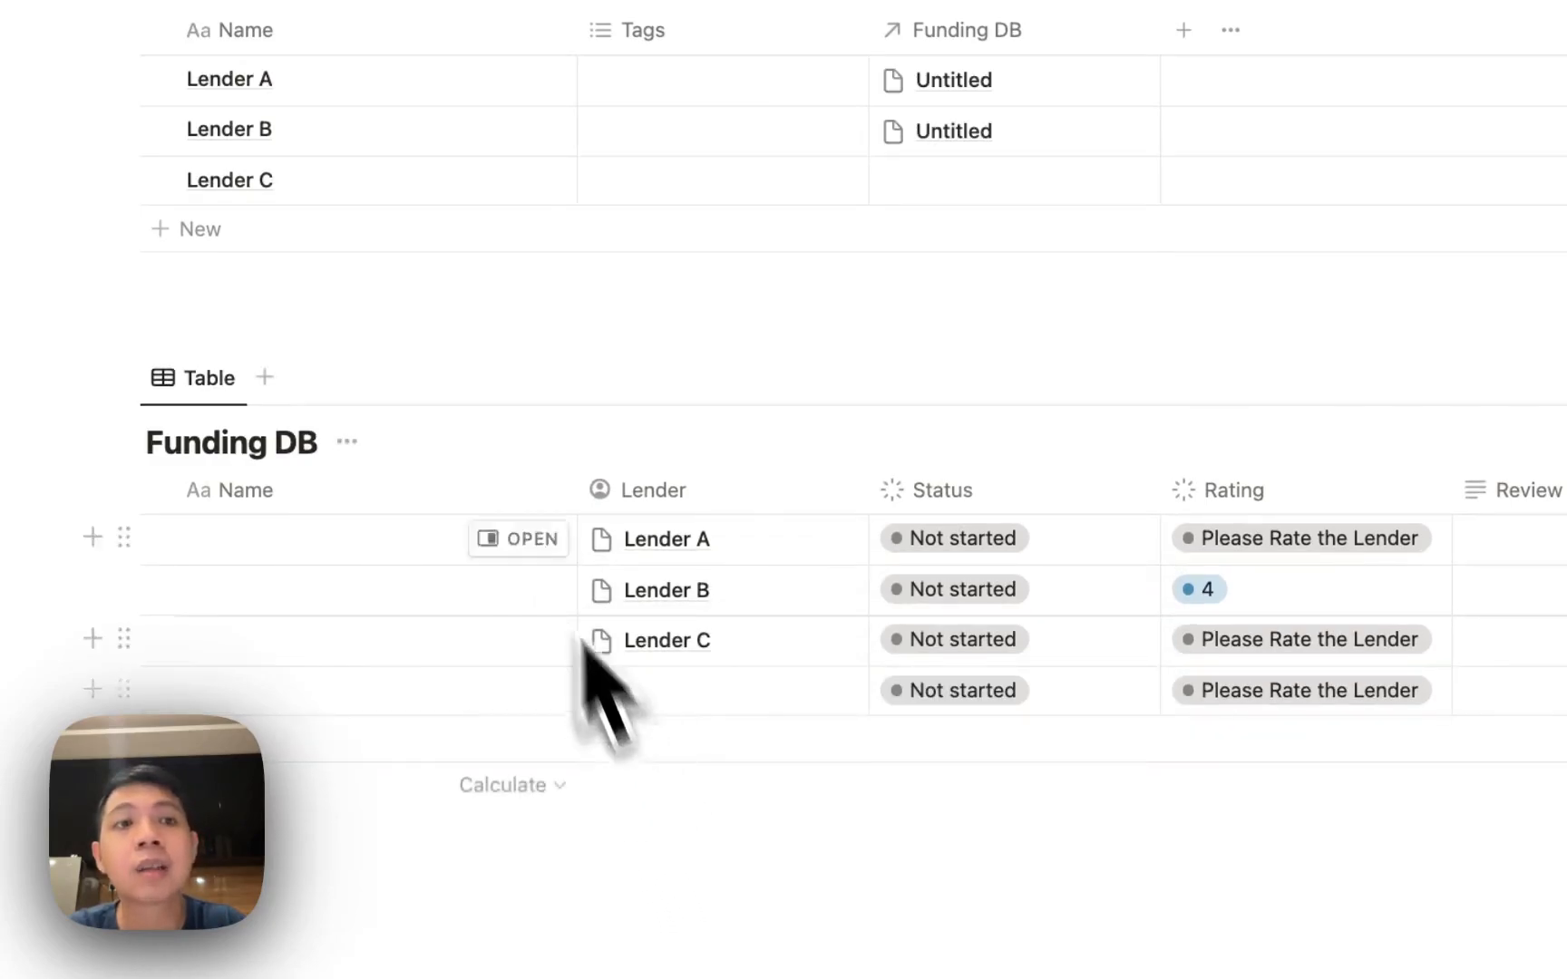
# Switch the linked lender of the first Funding DB row to Lender B.
pyautogui.scroll(3, 413, 252)
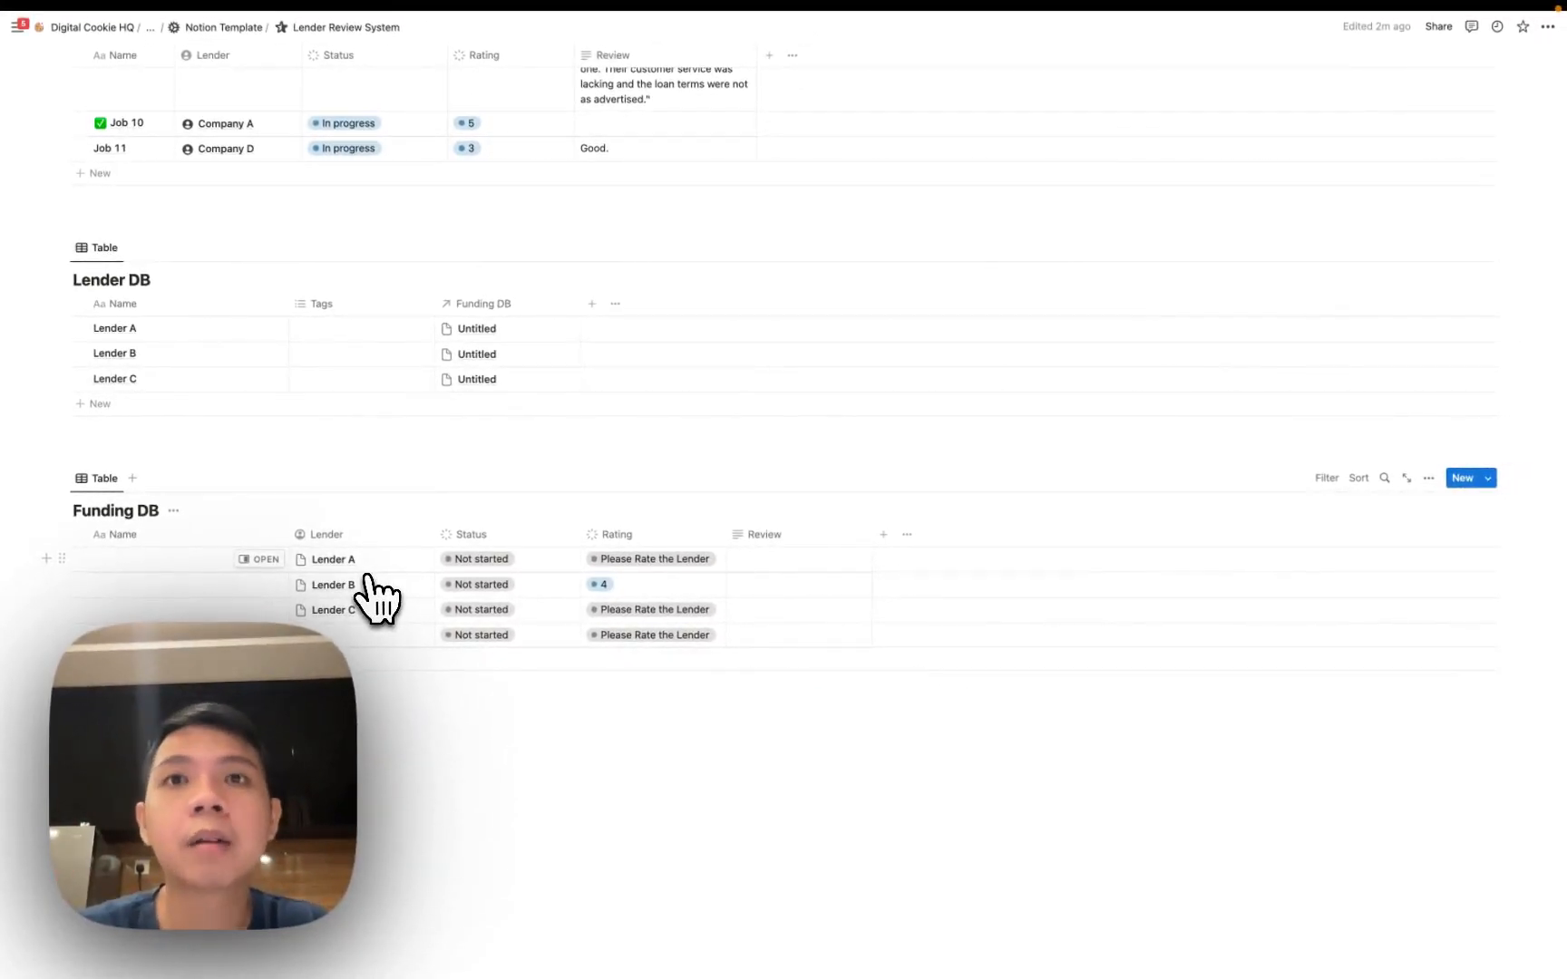
pyautogui.click(365, 565)
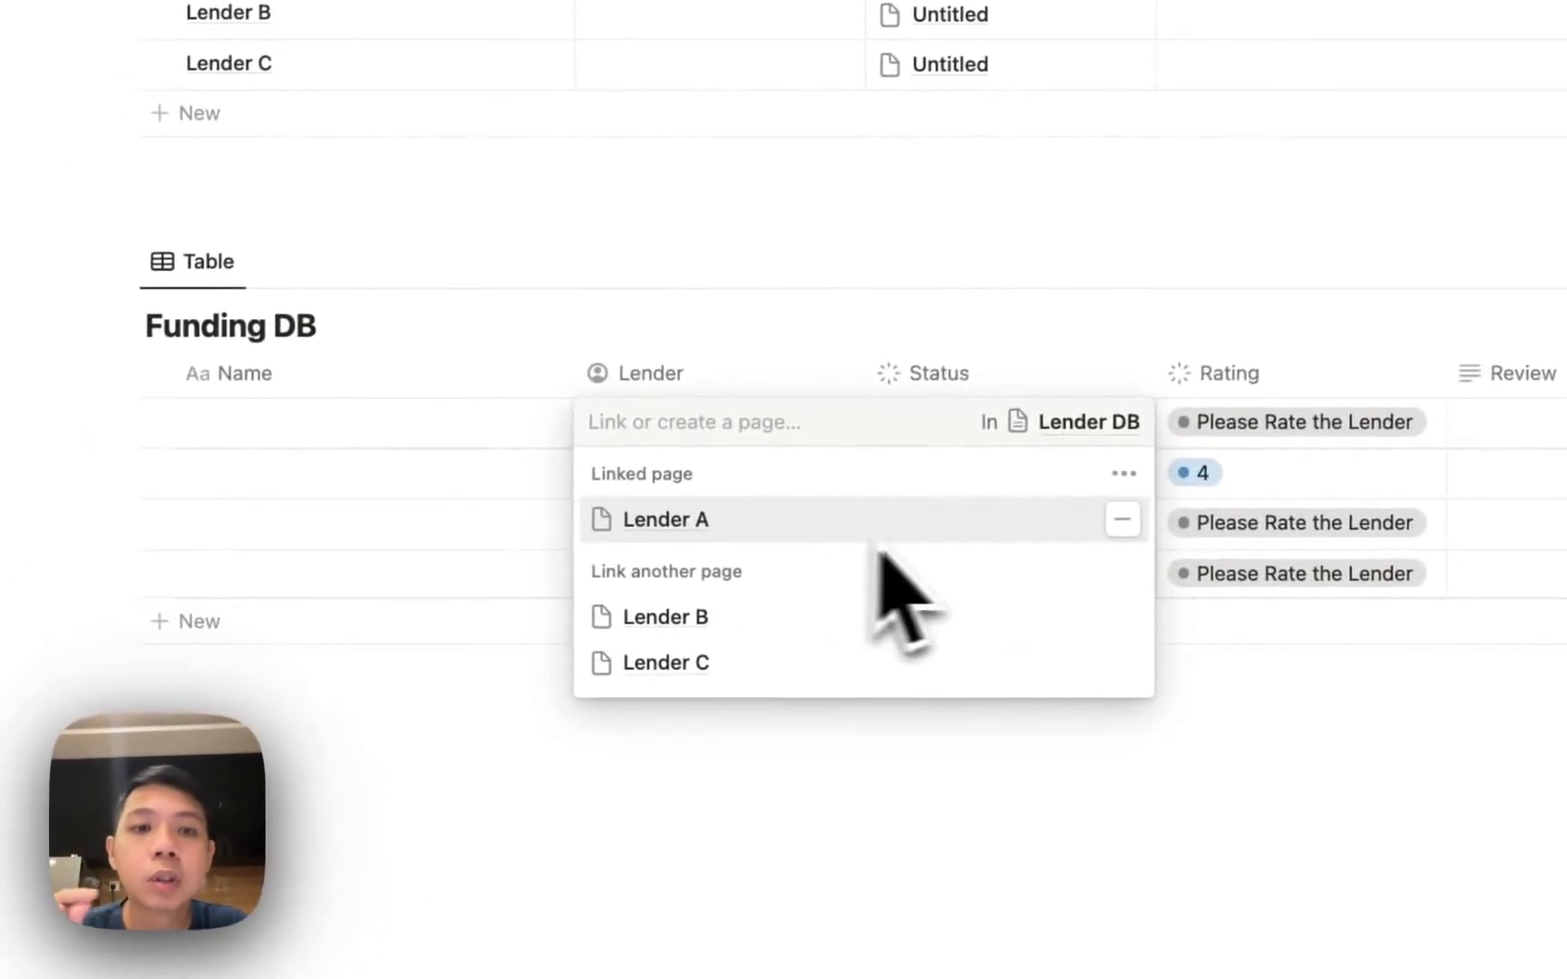
pyautogui.click(947, 618)
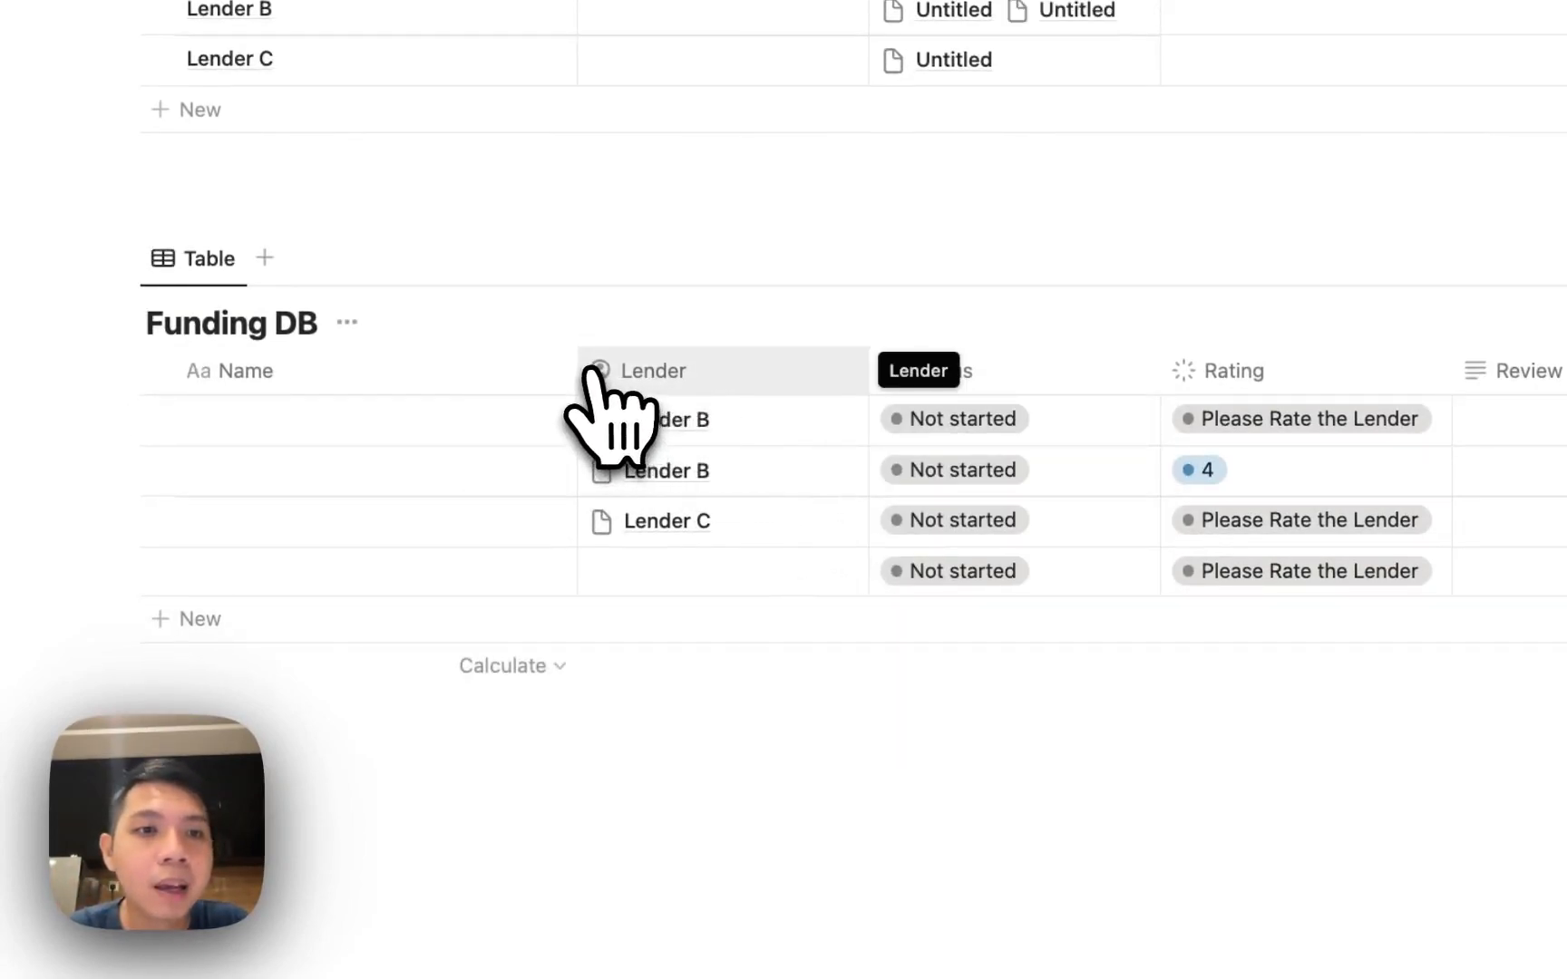
# Narrow the Name column of Funding DB and name its first three rows Funding A, Funding B and Funding C.
pyautogui.moveTo(577, 367); pyautogui.dragTo(439, 376)
pyautogui.scroll(1, 299, 508)
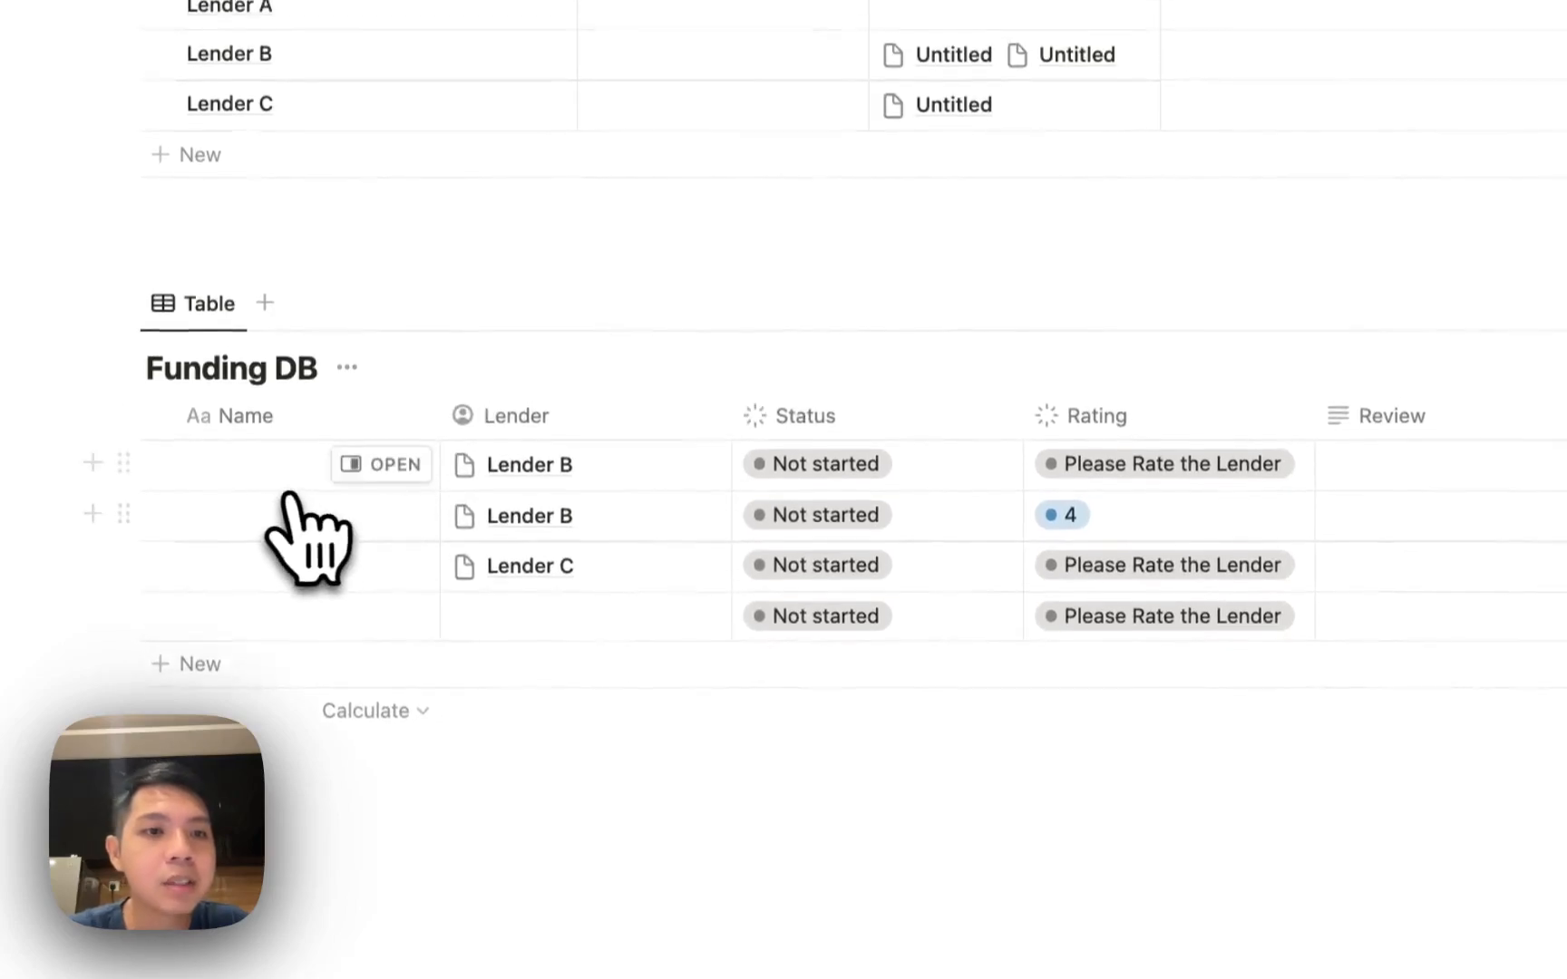
pyautogui.click(290, 489)
pyautogui.write('FUni')
pyautogui.write('ing A')
pyautogui.press('Return')
pyautogui.write('Funding B')
pyautogui.press('Return')
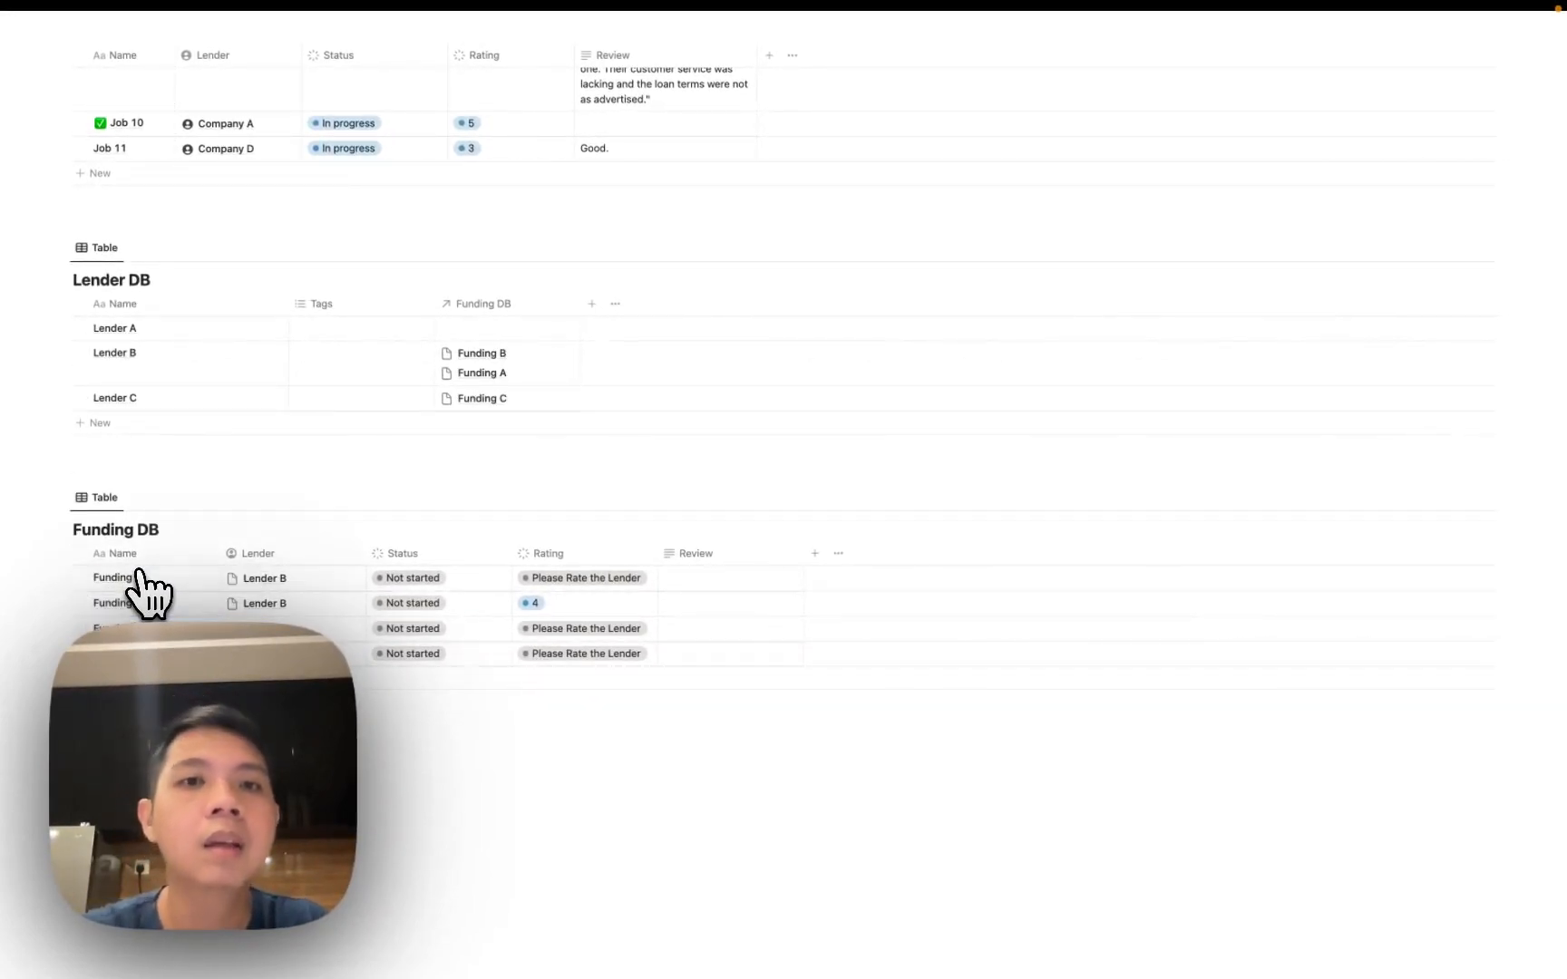
# Enter the review "Ok" for Funding A in Funding DB.
pyautogui.click(661, 578)
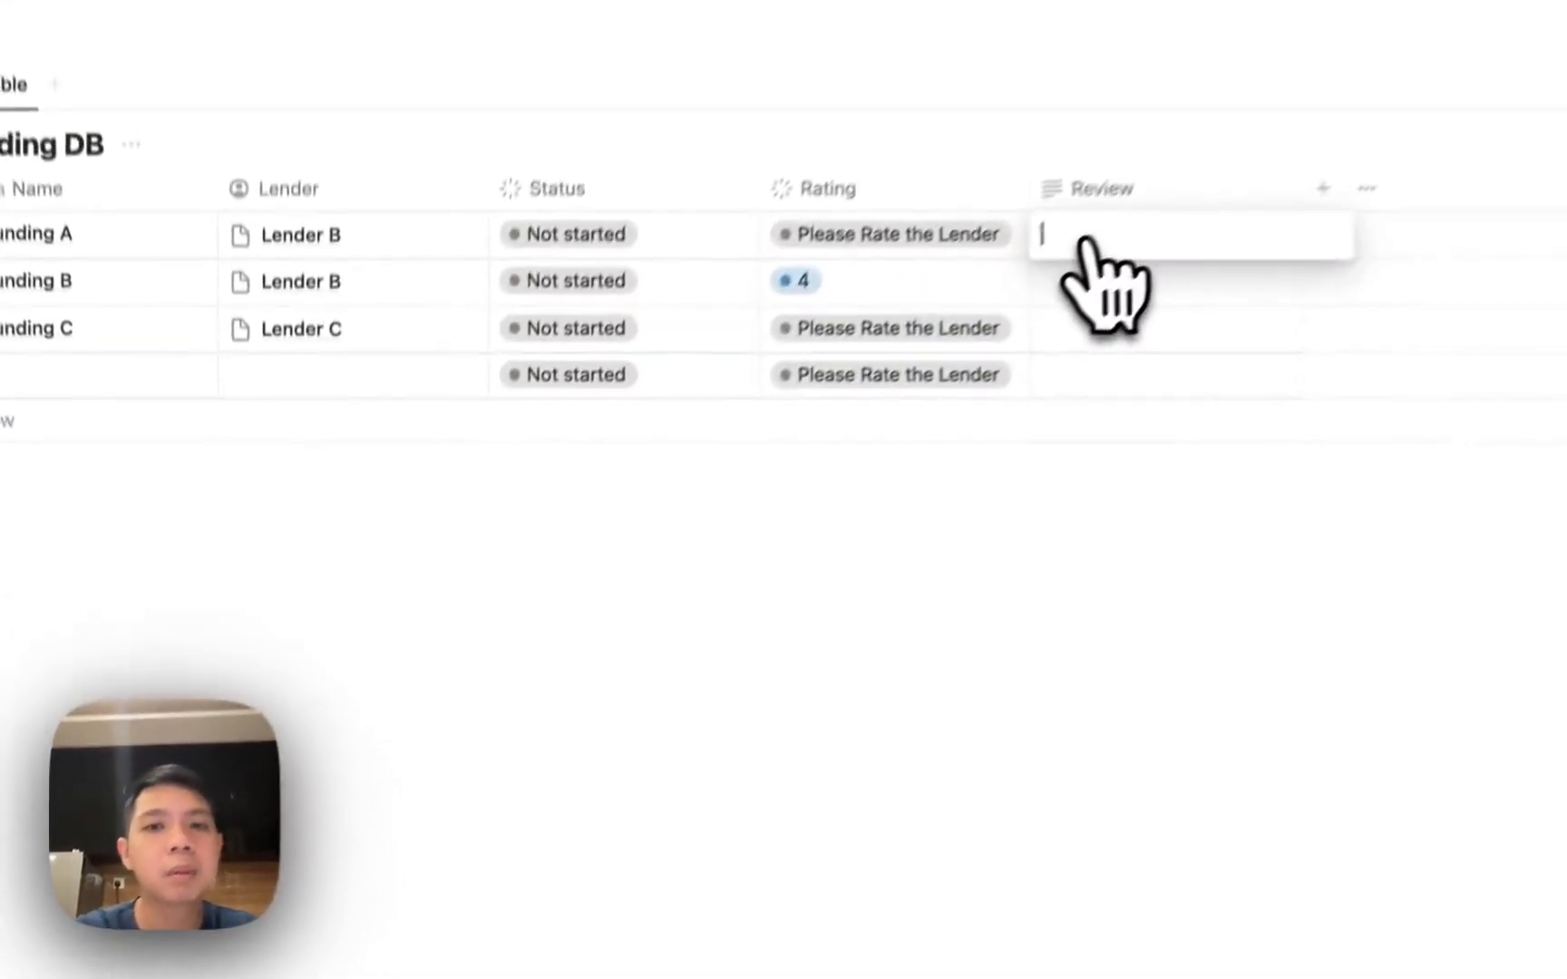
pyautogui.write('Ok')
pyautogui.press('Return')
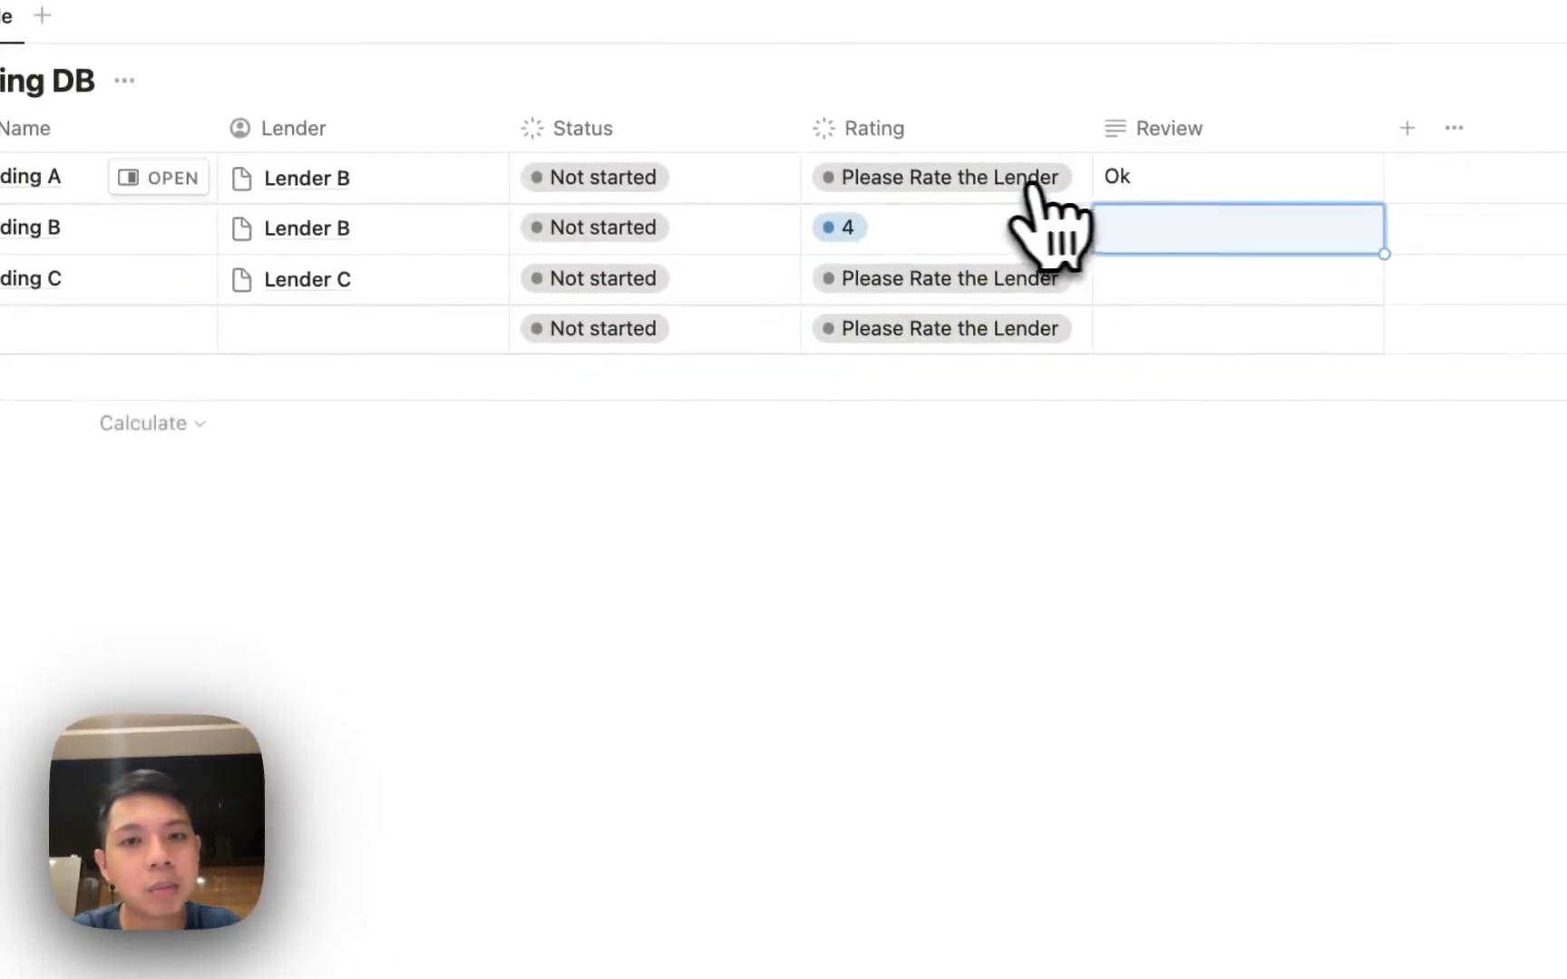
# Rate Funding A 2, the unnamed fourth row of Funding DB 2, and Funding C 3.
pyautogui.click(1029, 186)
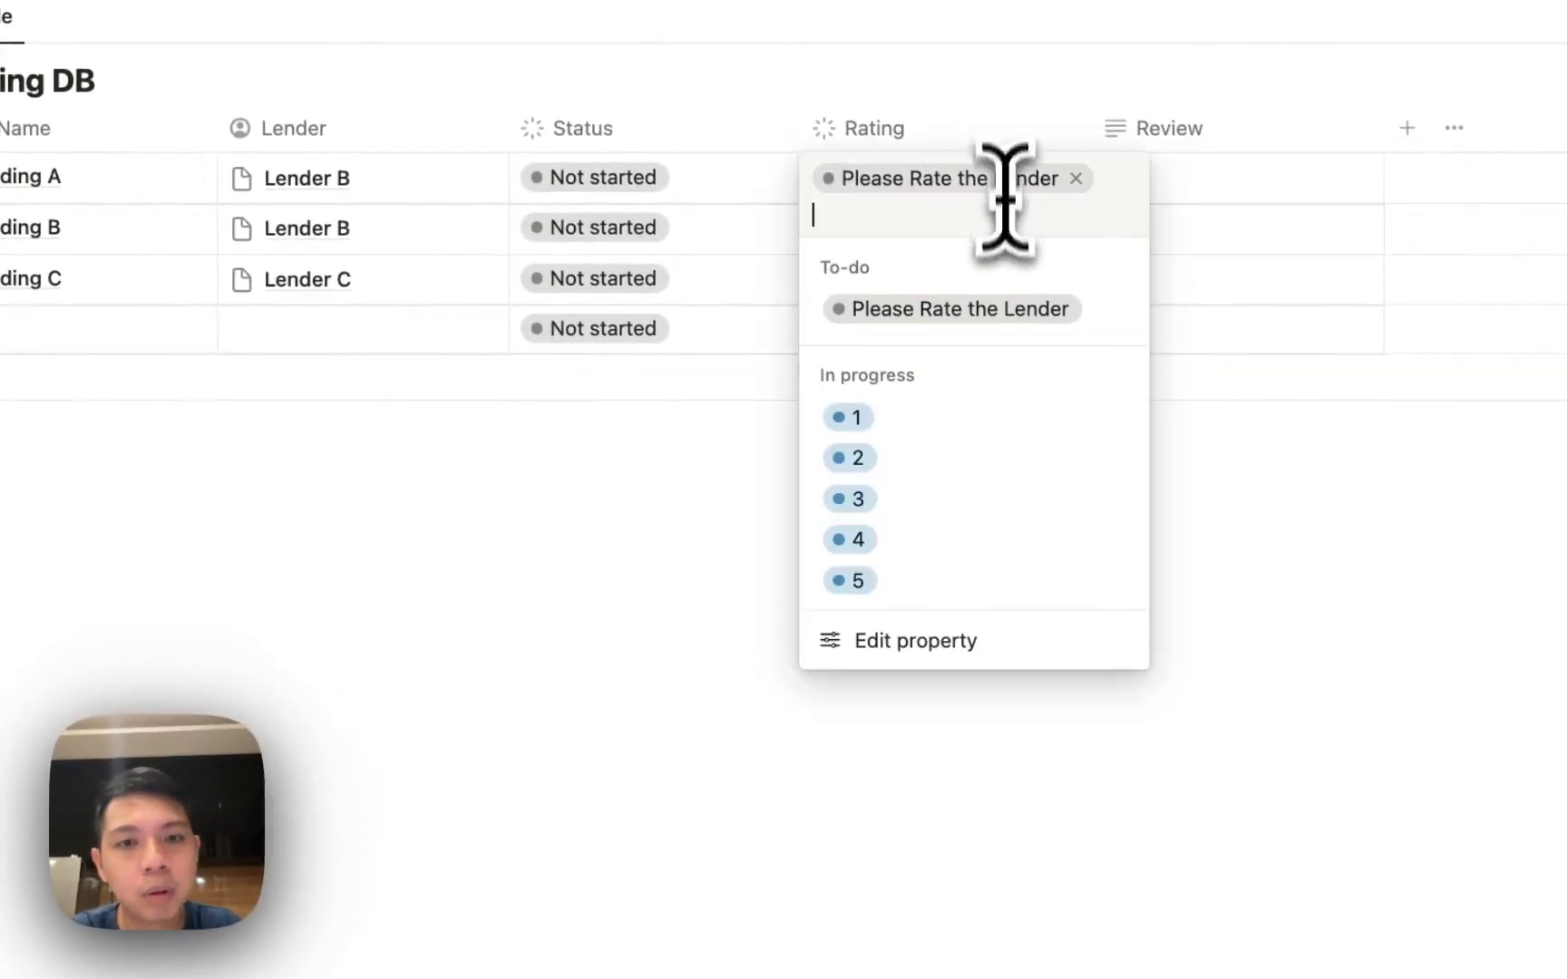
pyautogui.click(853, 455)
pyautogui.click(965, 332)
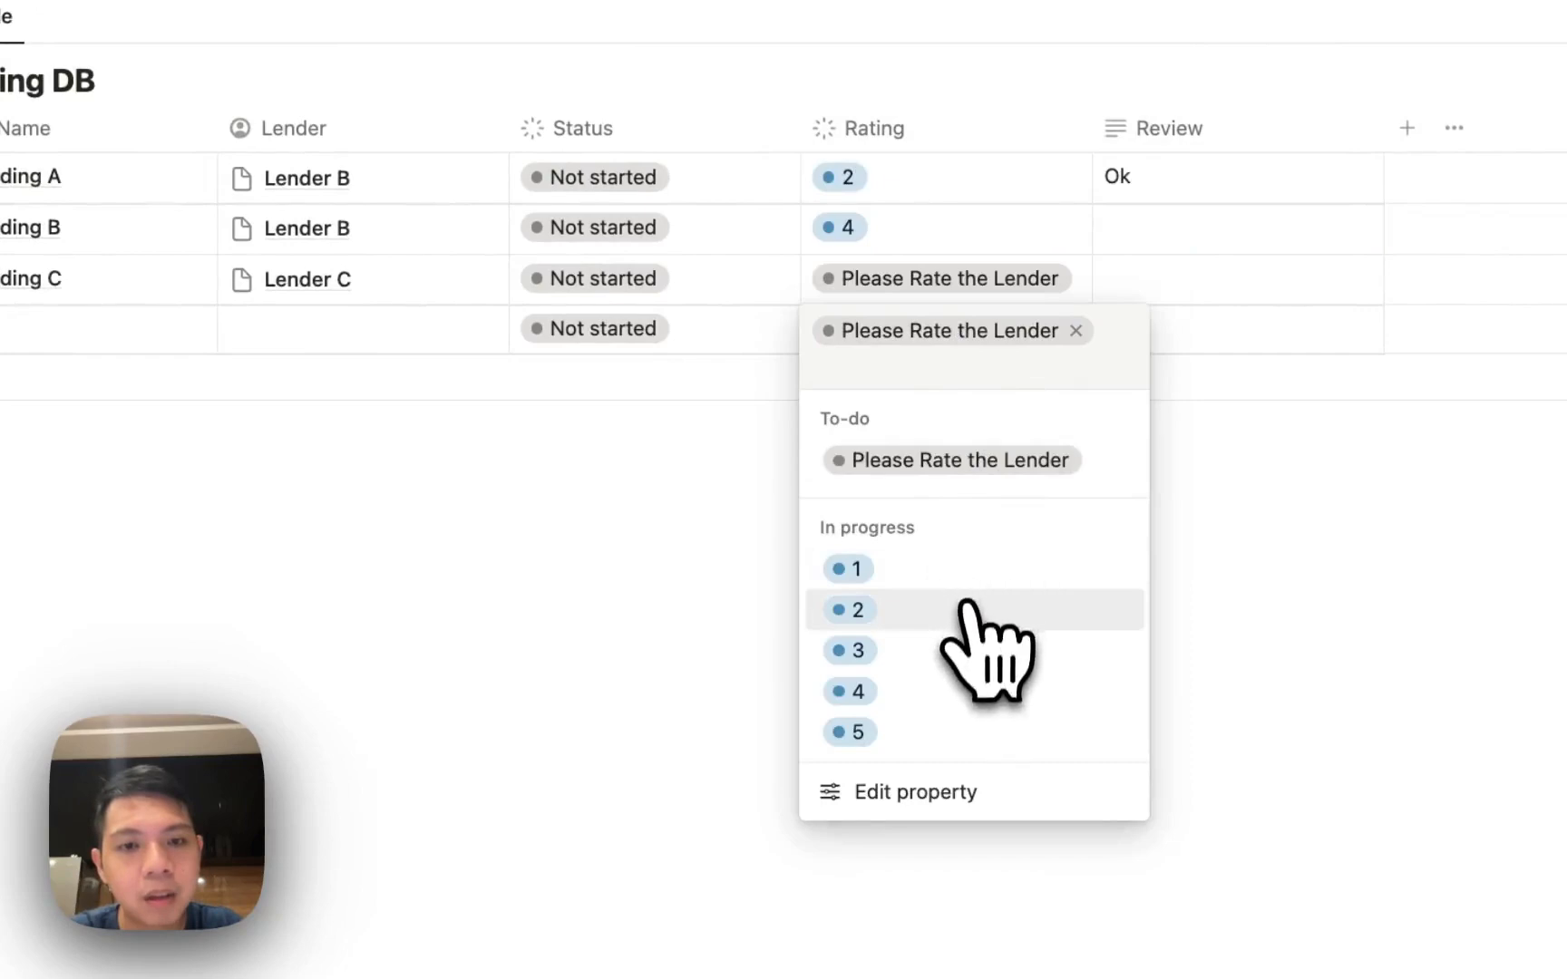
pyautogui.click(941, 611)
pyautogui.click(872, 286)
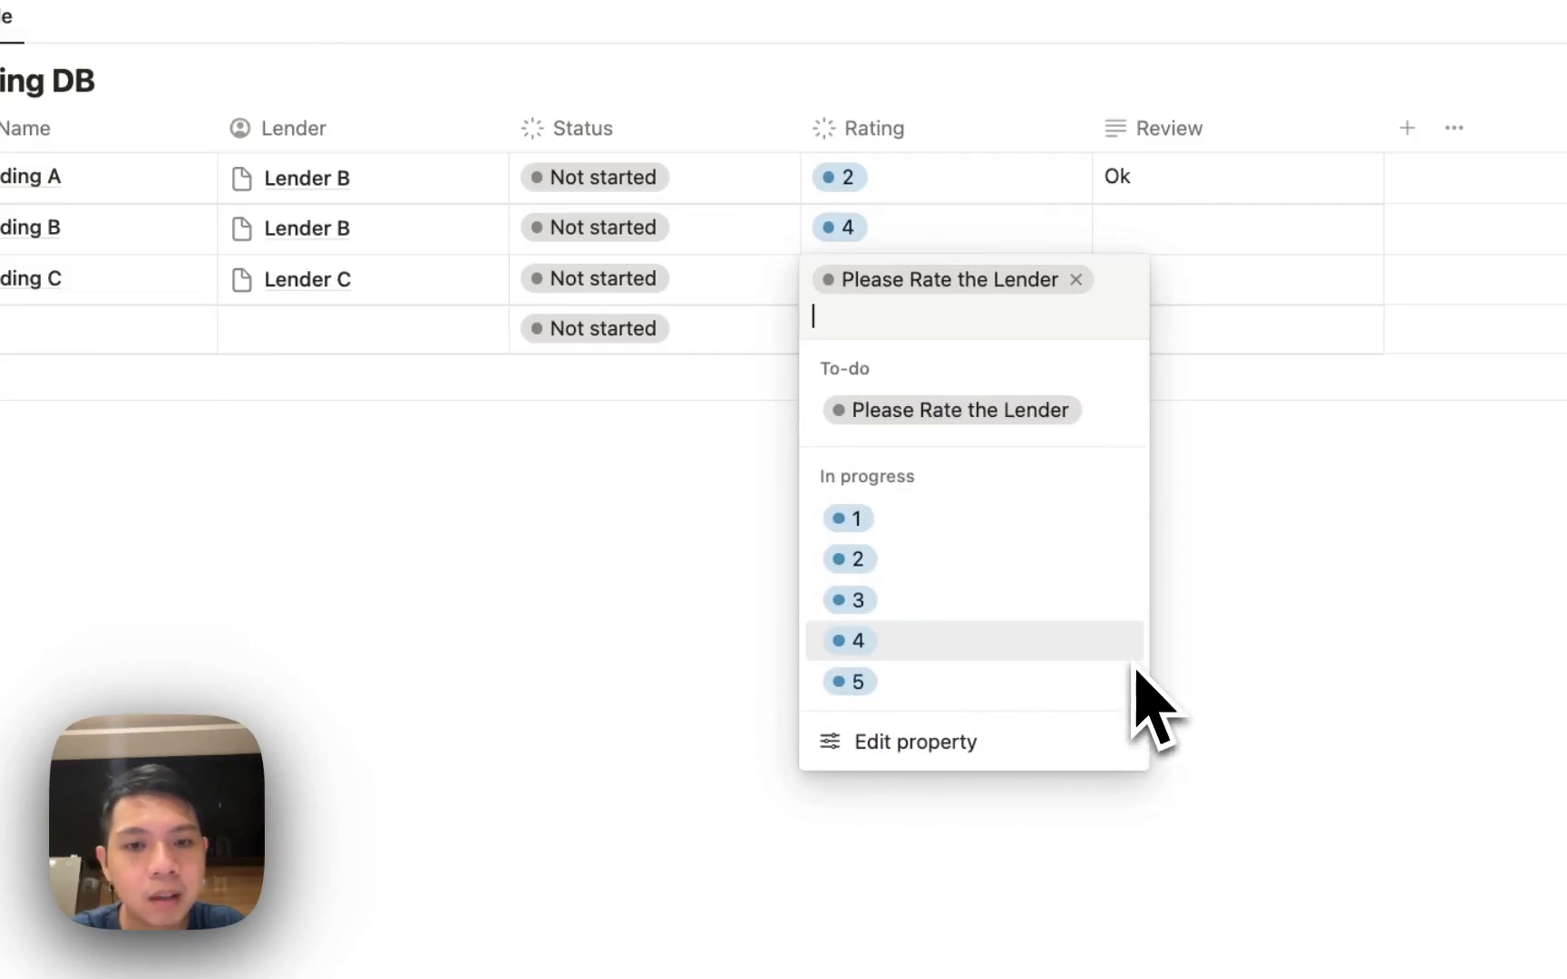
pyautogui.click(1051, 600)
# Name the fourth Funding DB row Funding D and link it to Lender B.
pyautogui.click(82, 334)
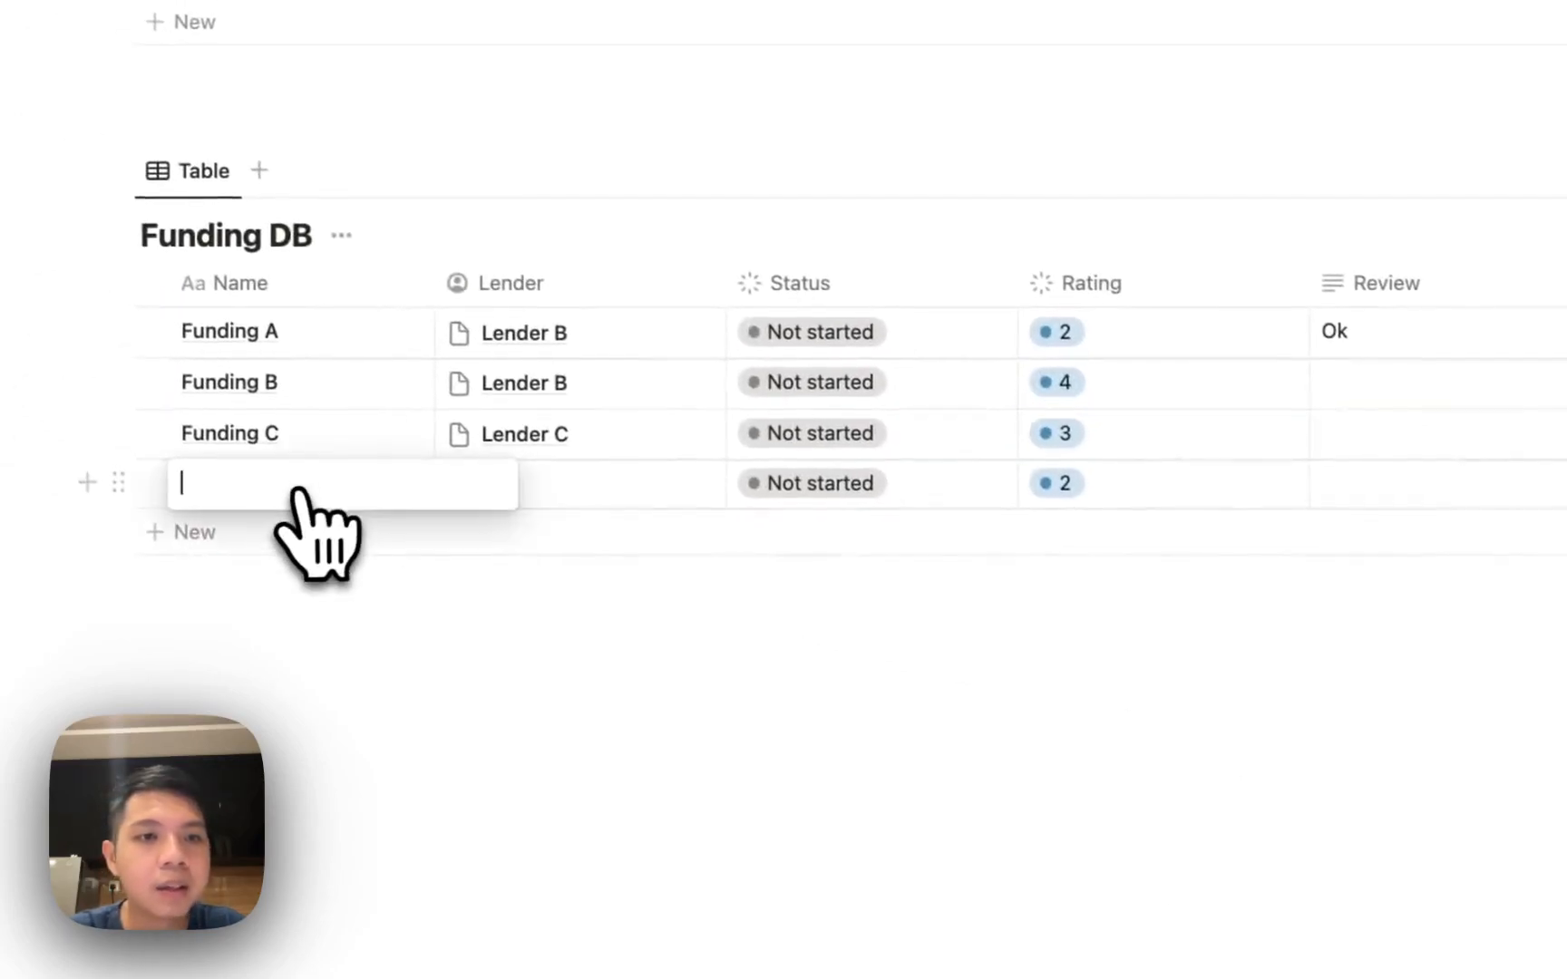
pyautogui.write('FUnd')
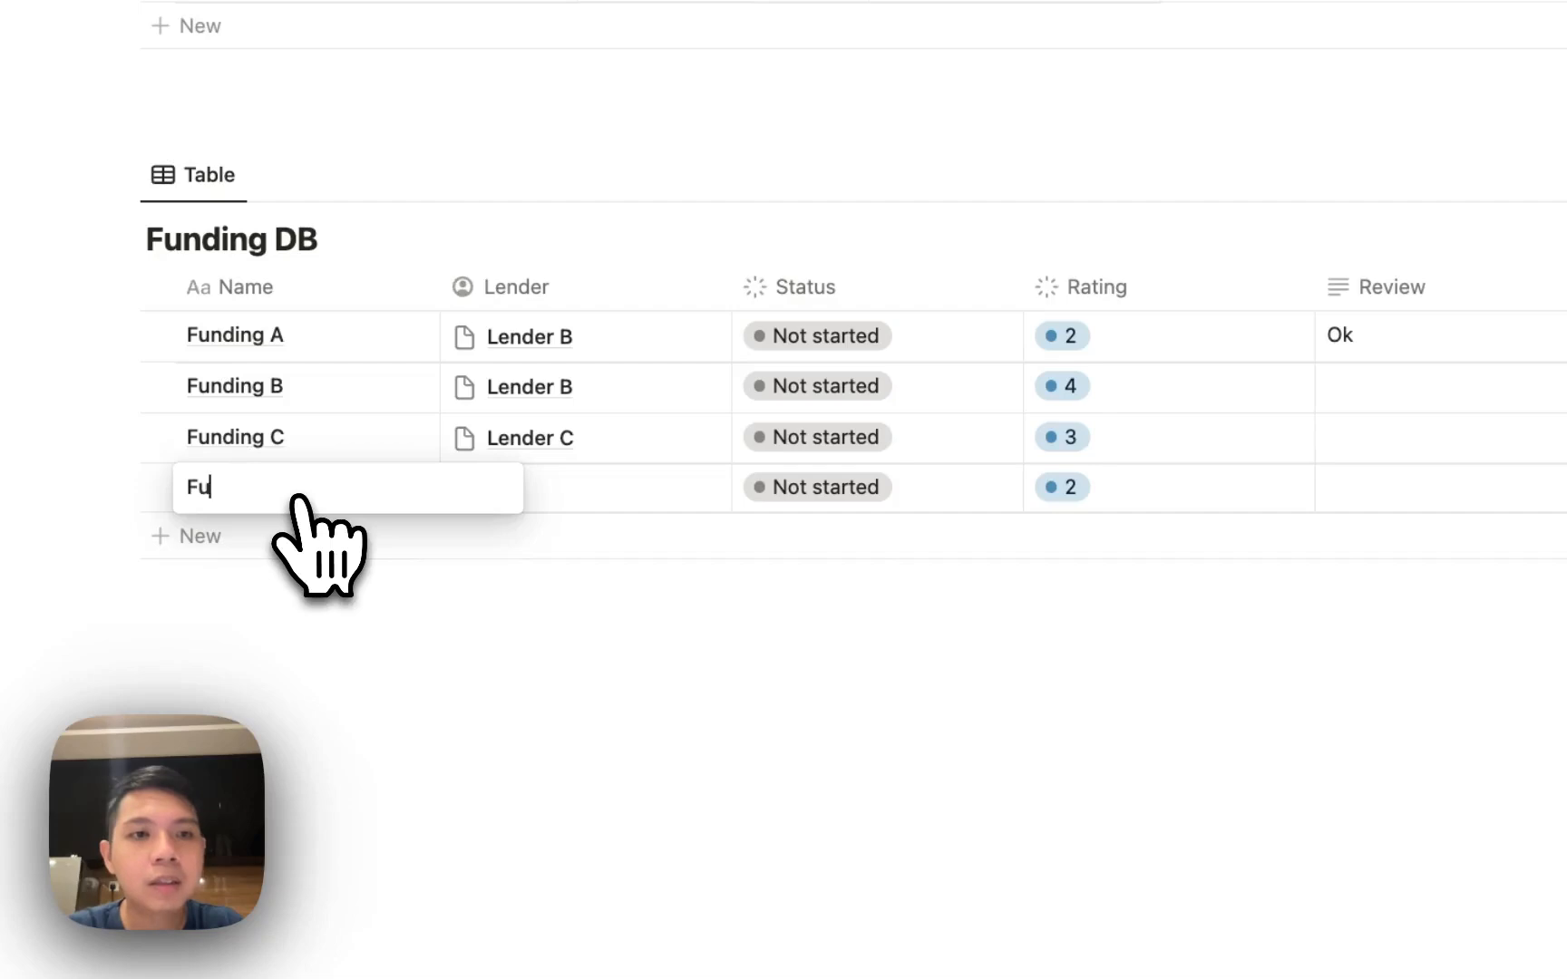
pyautogui.write('nding')
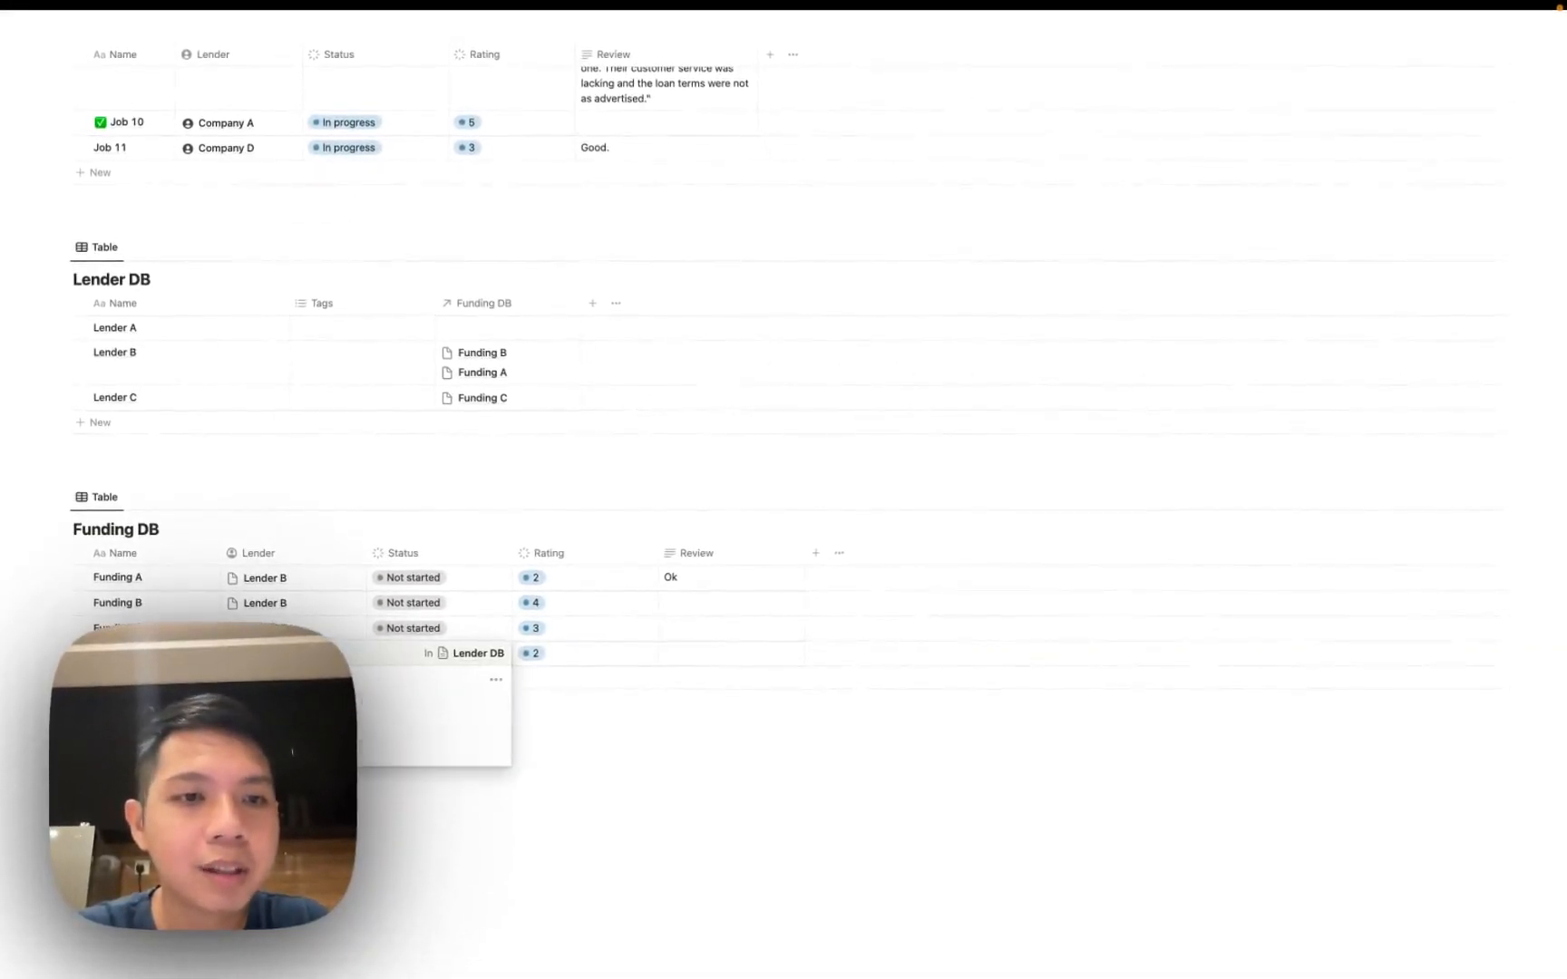
pyautogui.click(237, 598)
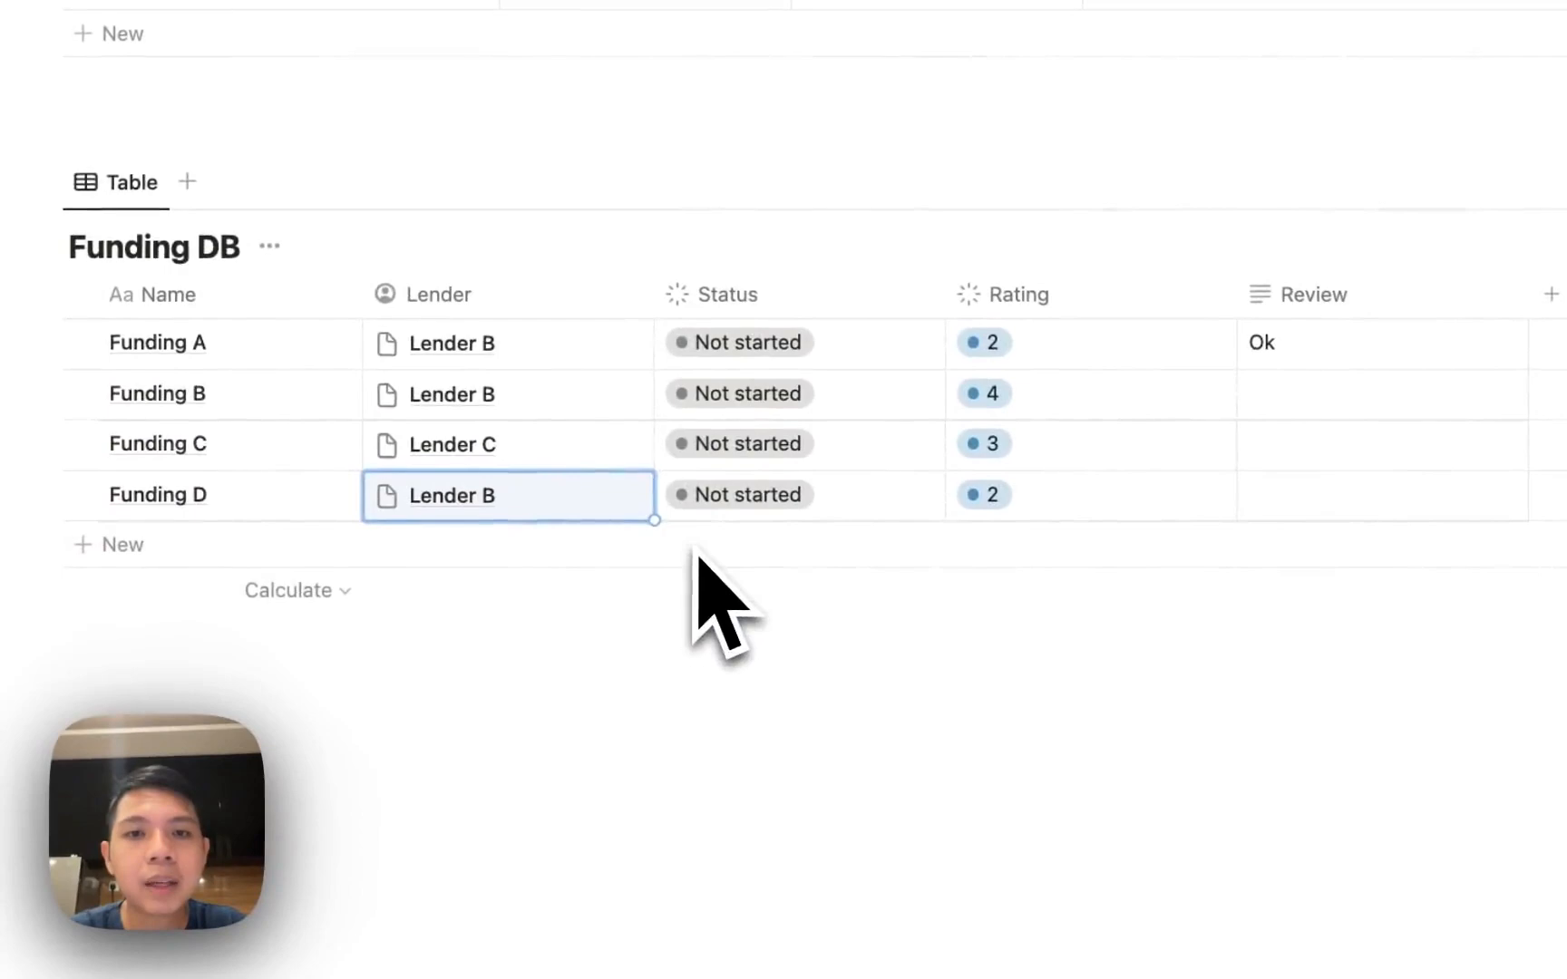
# Fill in the reviews Good, Bad and Terrible for Funding B, Funding C and Funding D in order.
pyautogui.click(1432, 410)
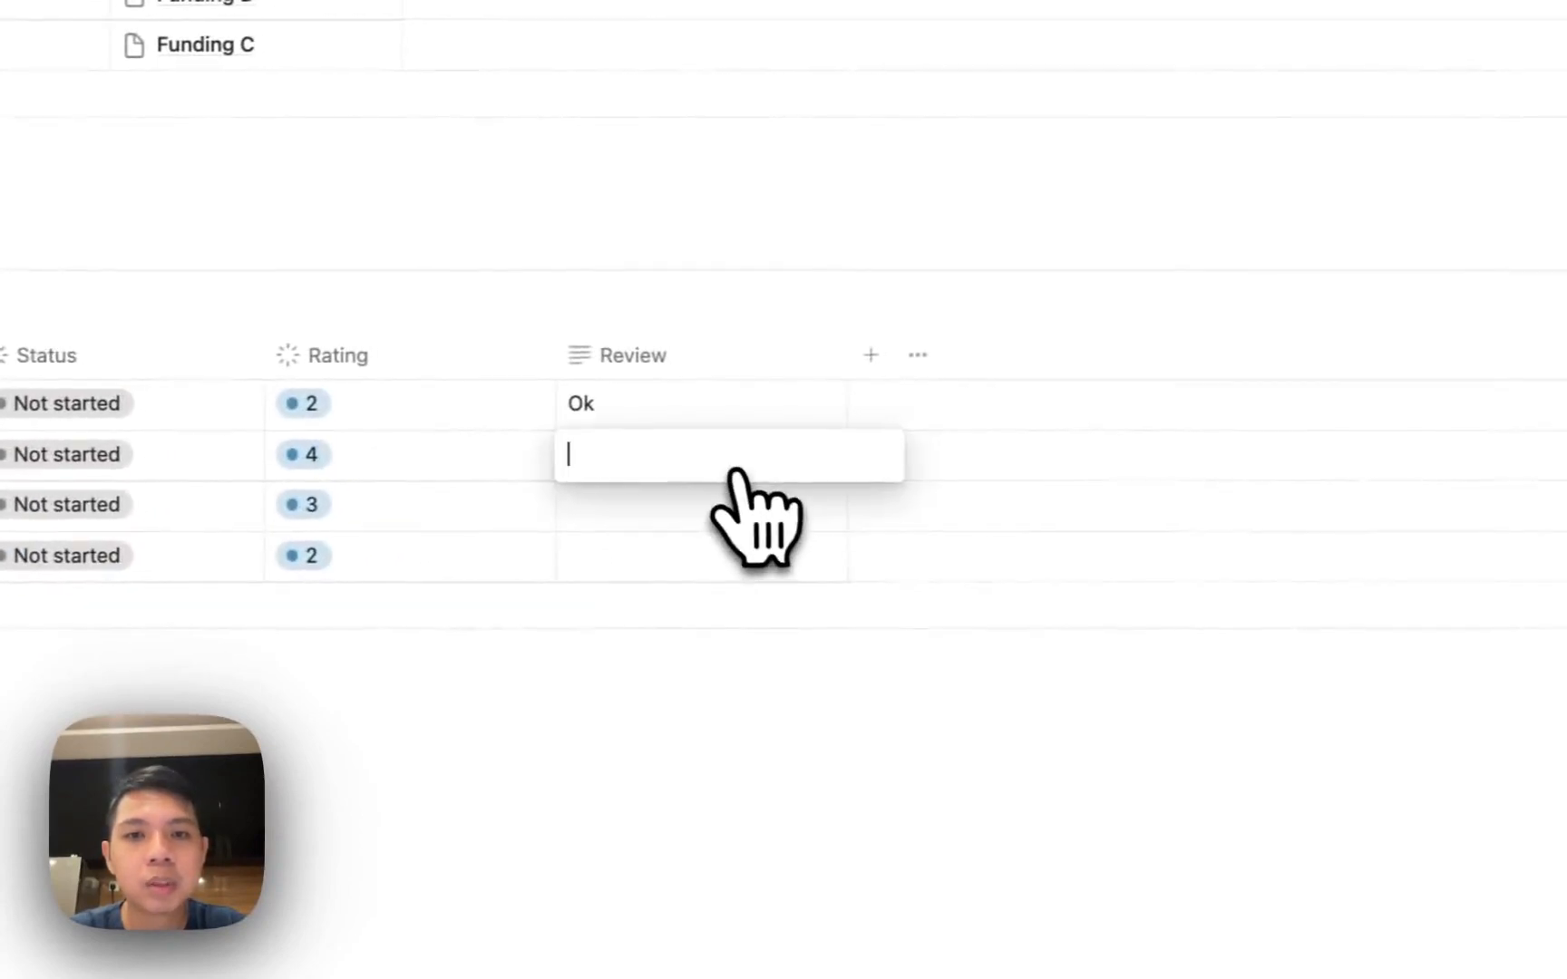
pyautogui.write('Good')
pyautogui.press('Return')
pyautogui.write('Bad')
pyautogui.press('Return')
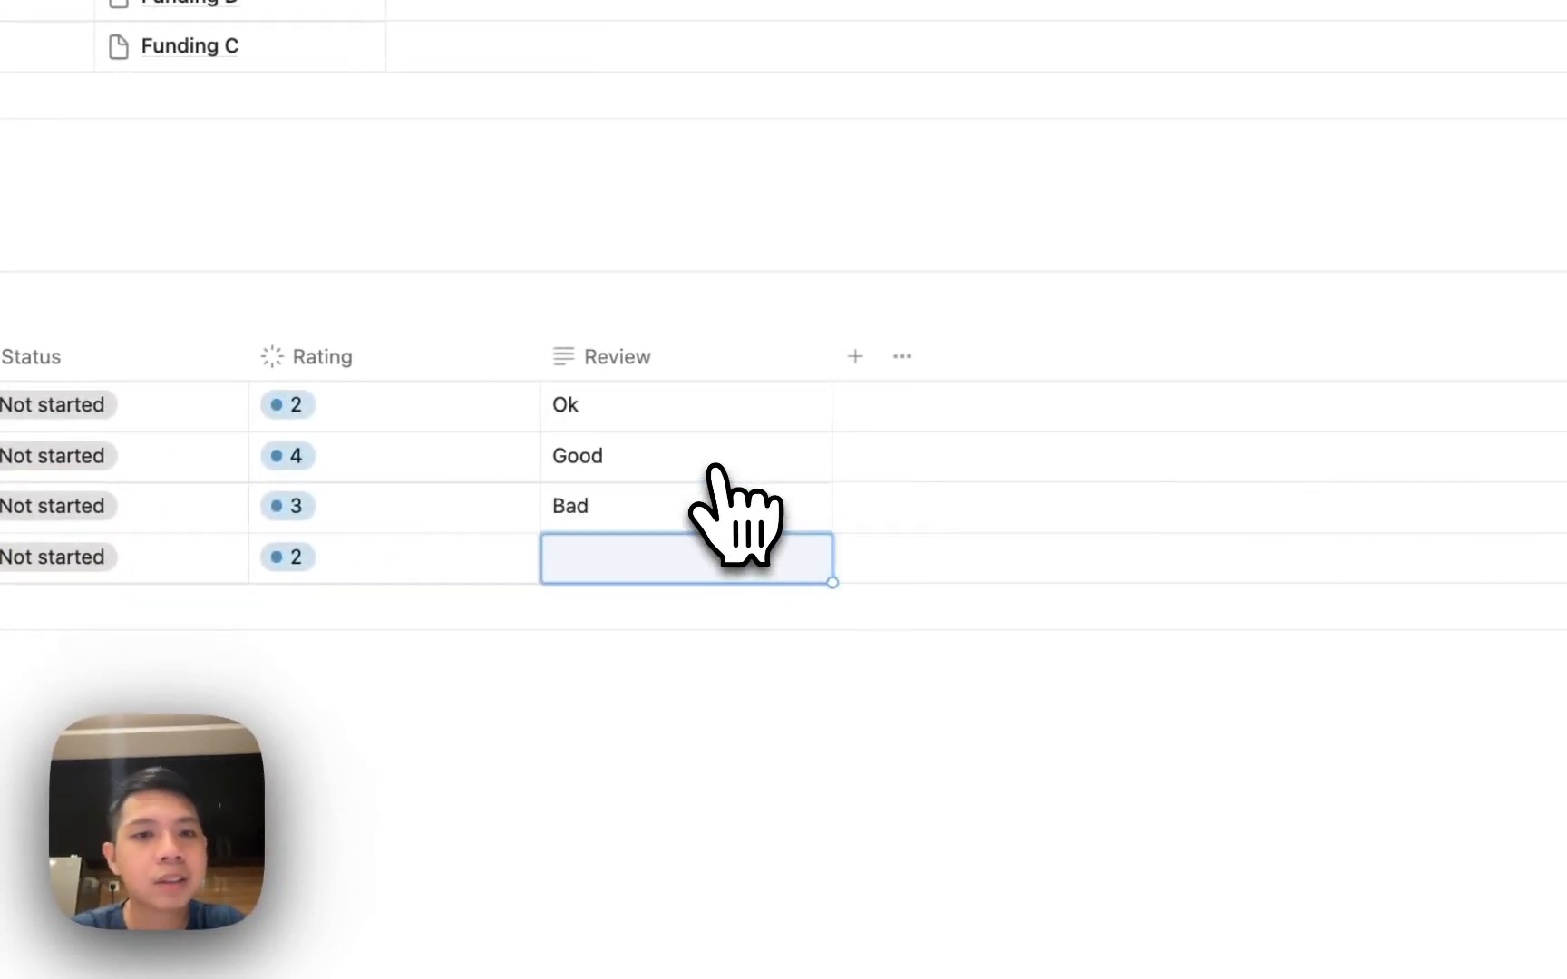
pyautogui.write('Terribl')
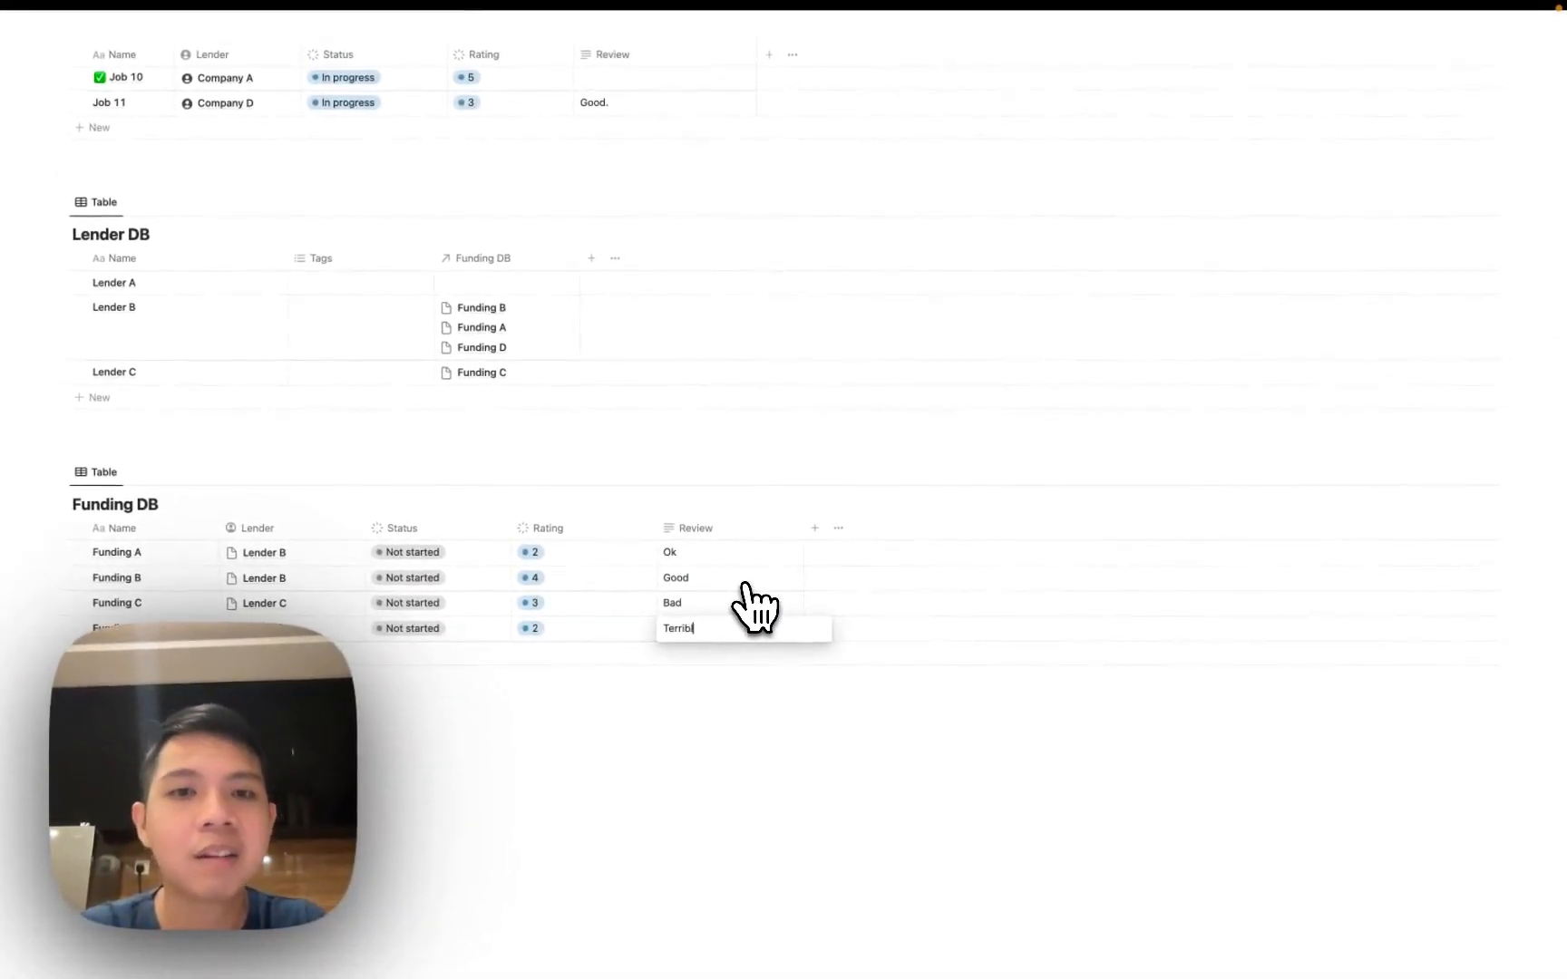
pyautogui.press('Escape')
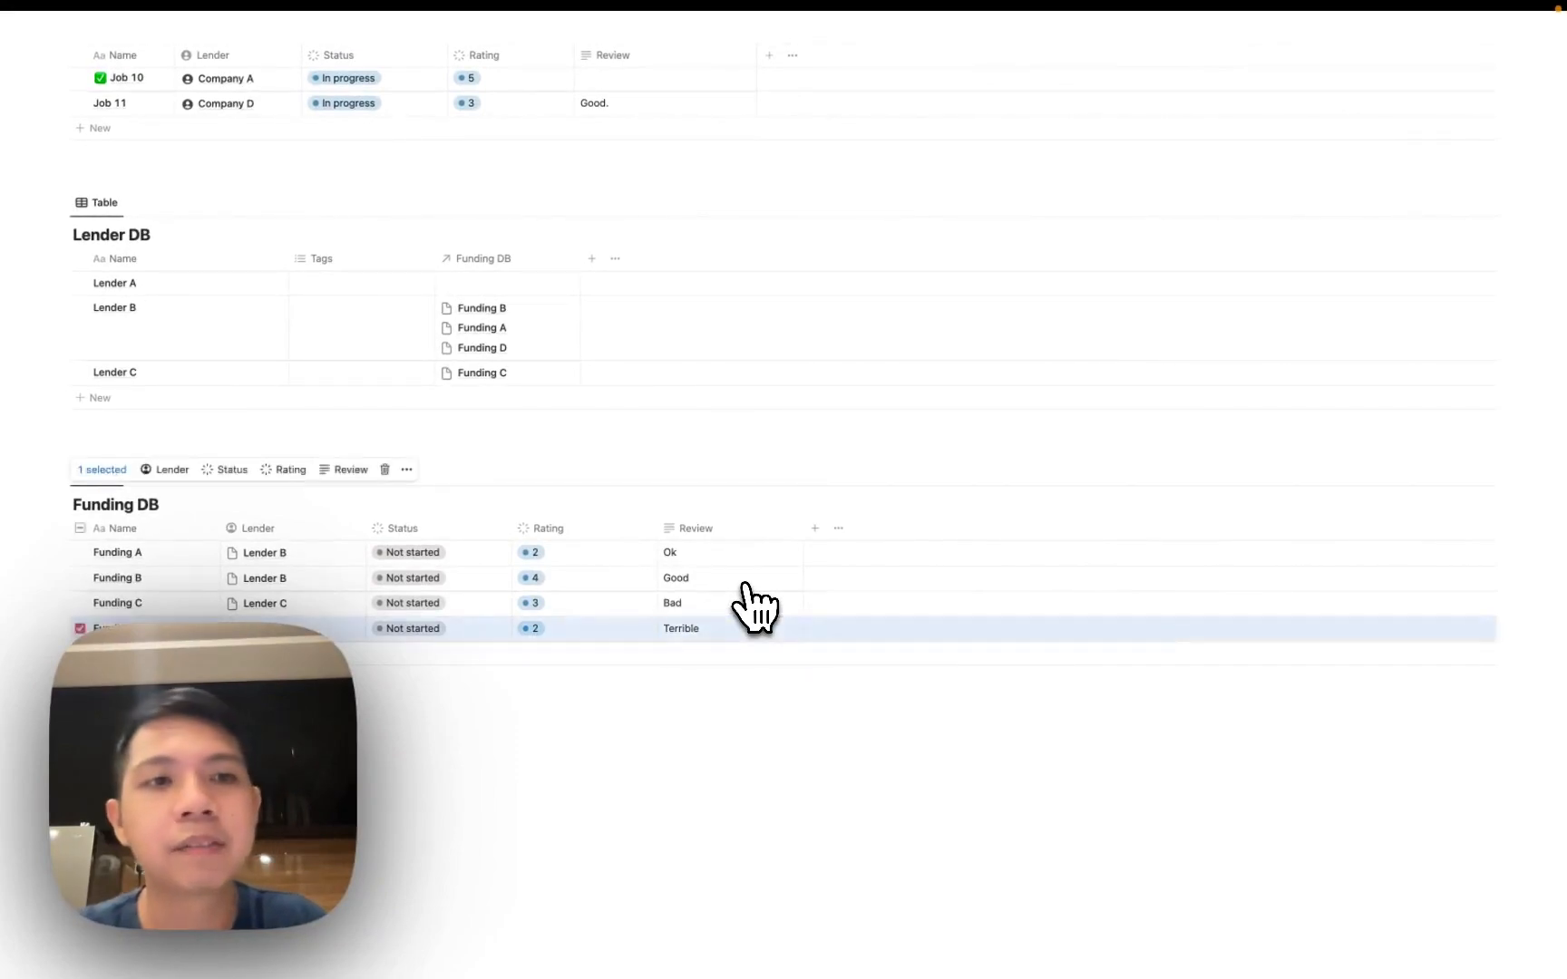
pyautogui.press('Escape')
# Delete the Tags property from Lender DB.
pyautogui.scroll(1, 889, 535)
pyautogui.scroll(-1, 892, 538)
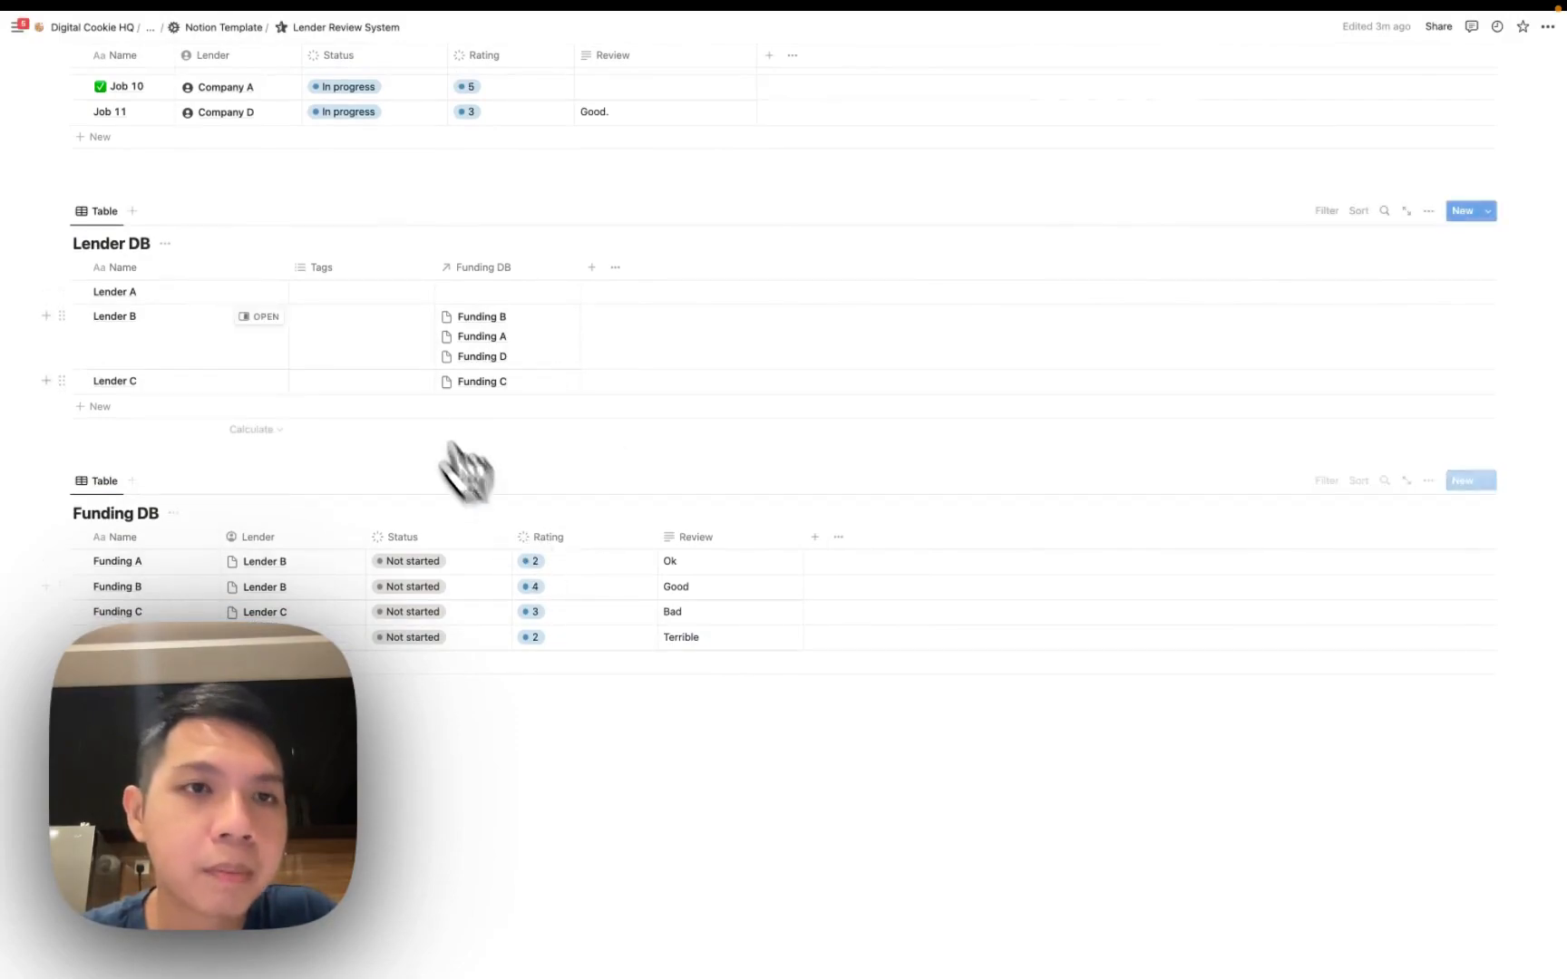
pyautogui.click(390, 268)
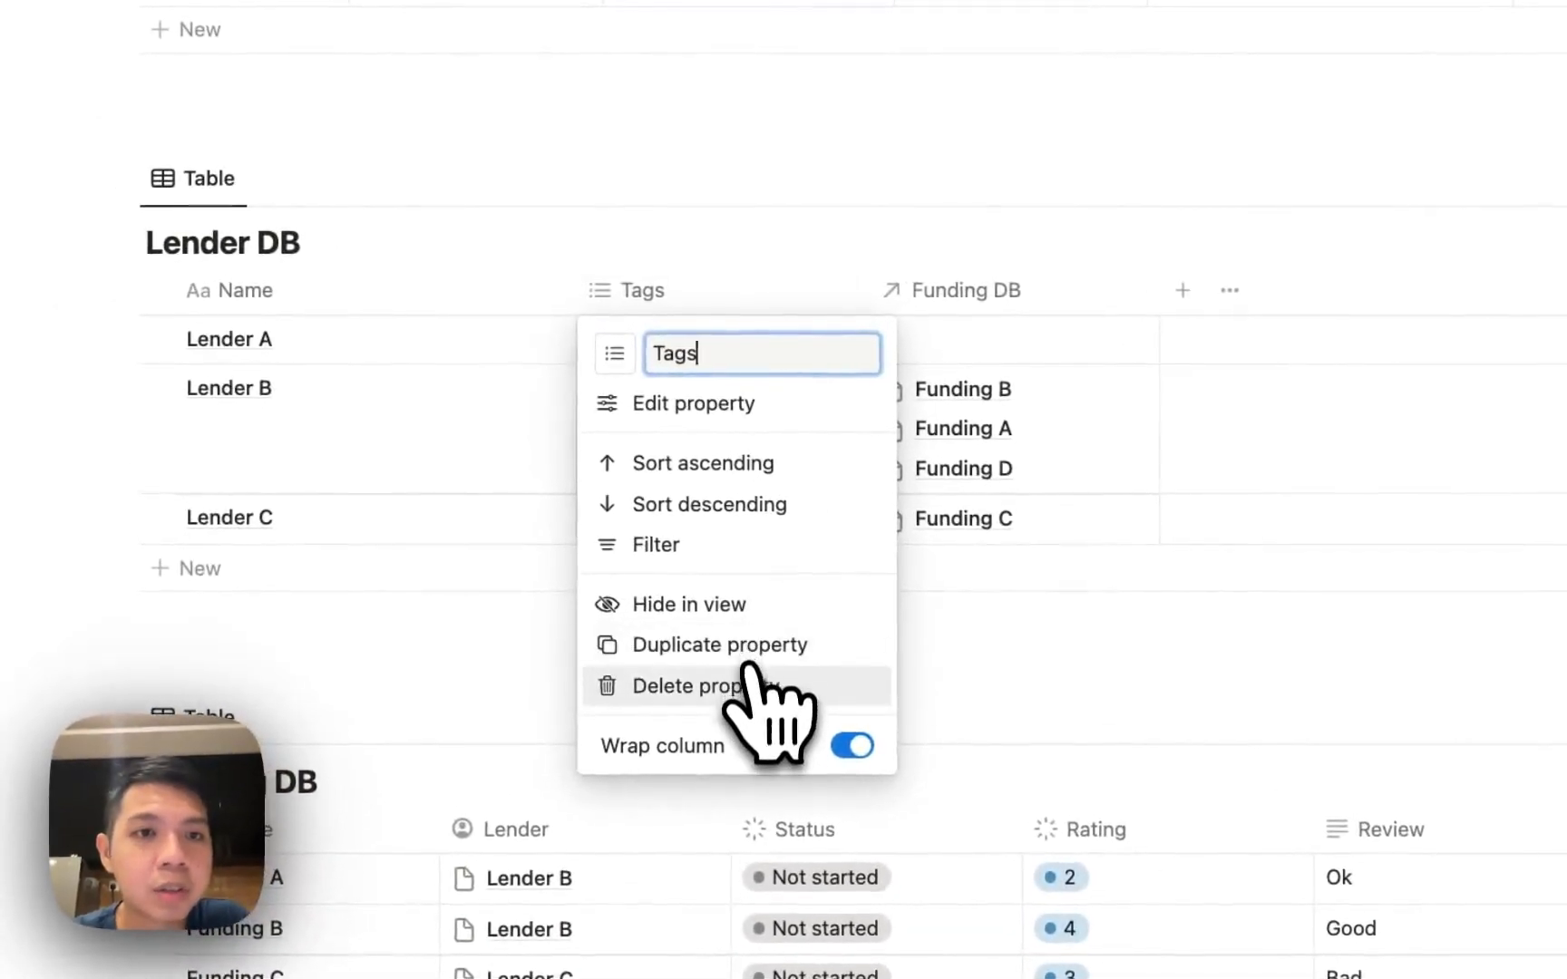
pyautogui.click(745, 680)
pyautogui.press('Return')
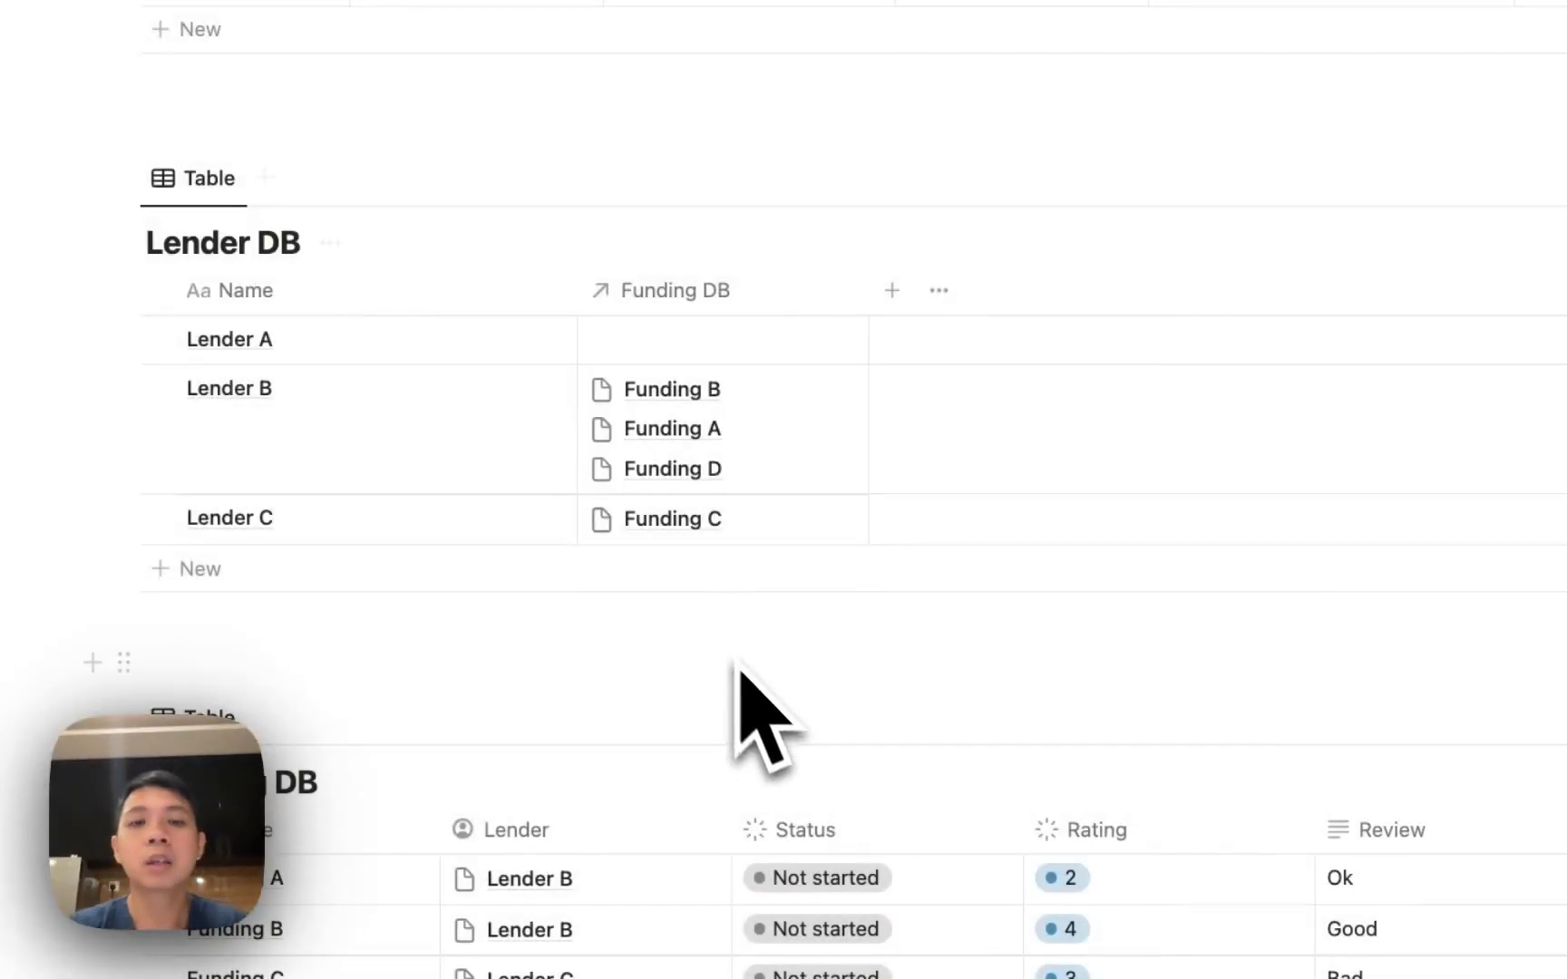
# Examine the original Fundings and Lender tables to see how jobs and rankings are set up.
pyautogui.scroll(5, 385, 467)
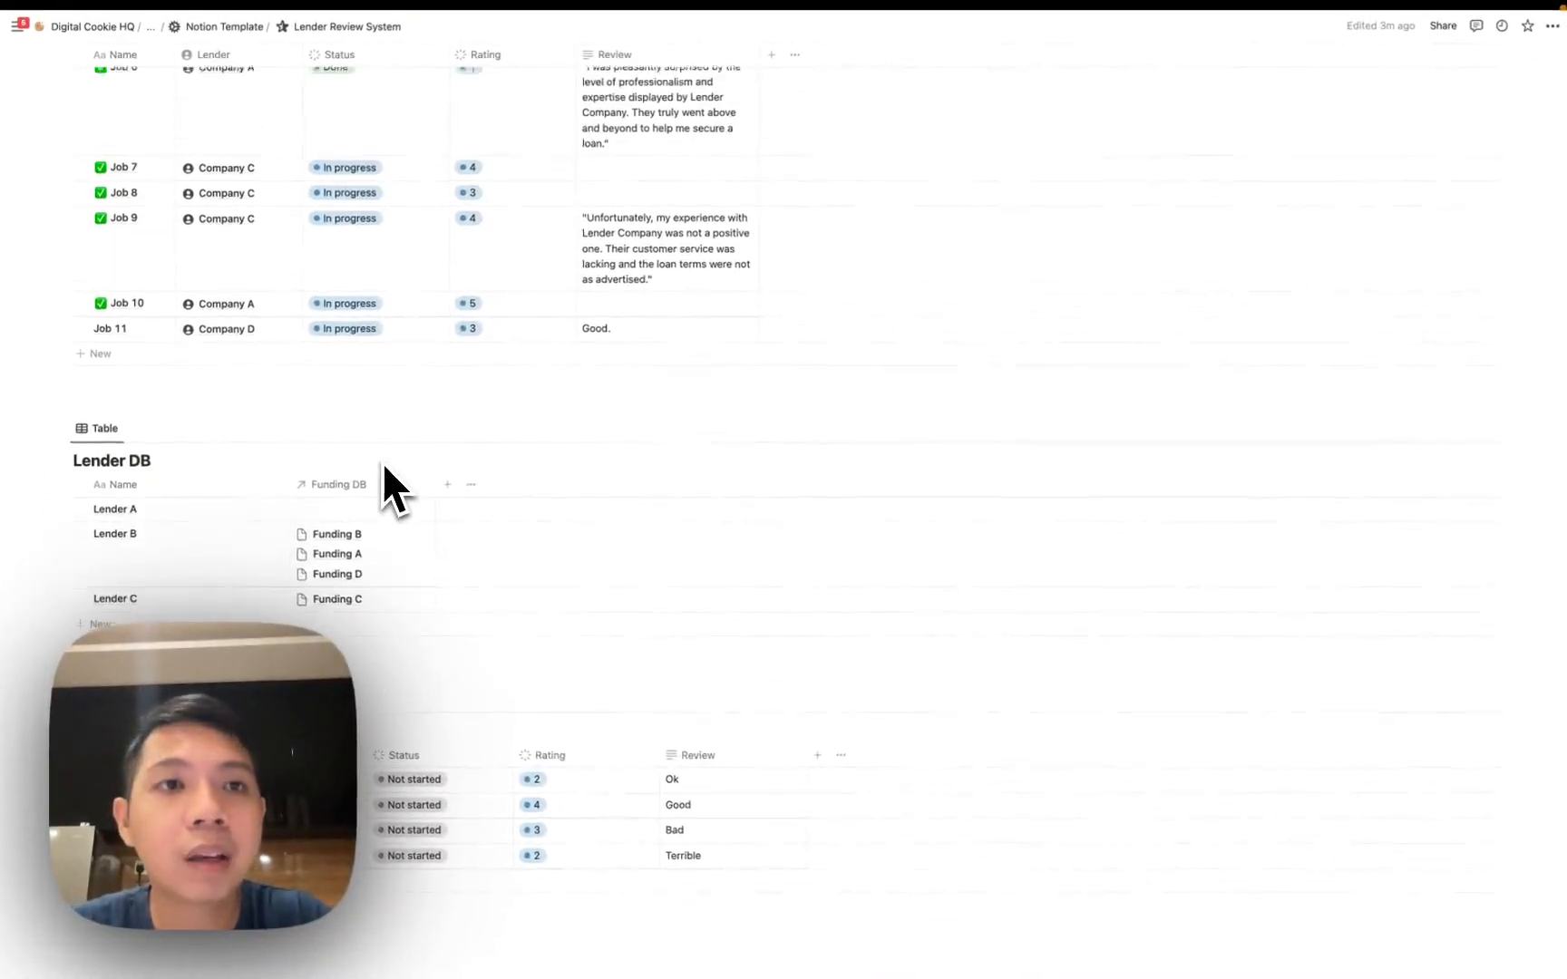
pyautogui.scroll(3, 381, 461)
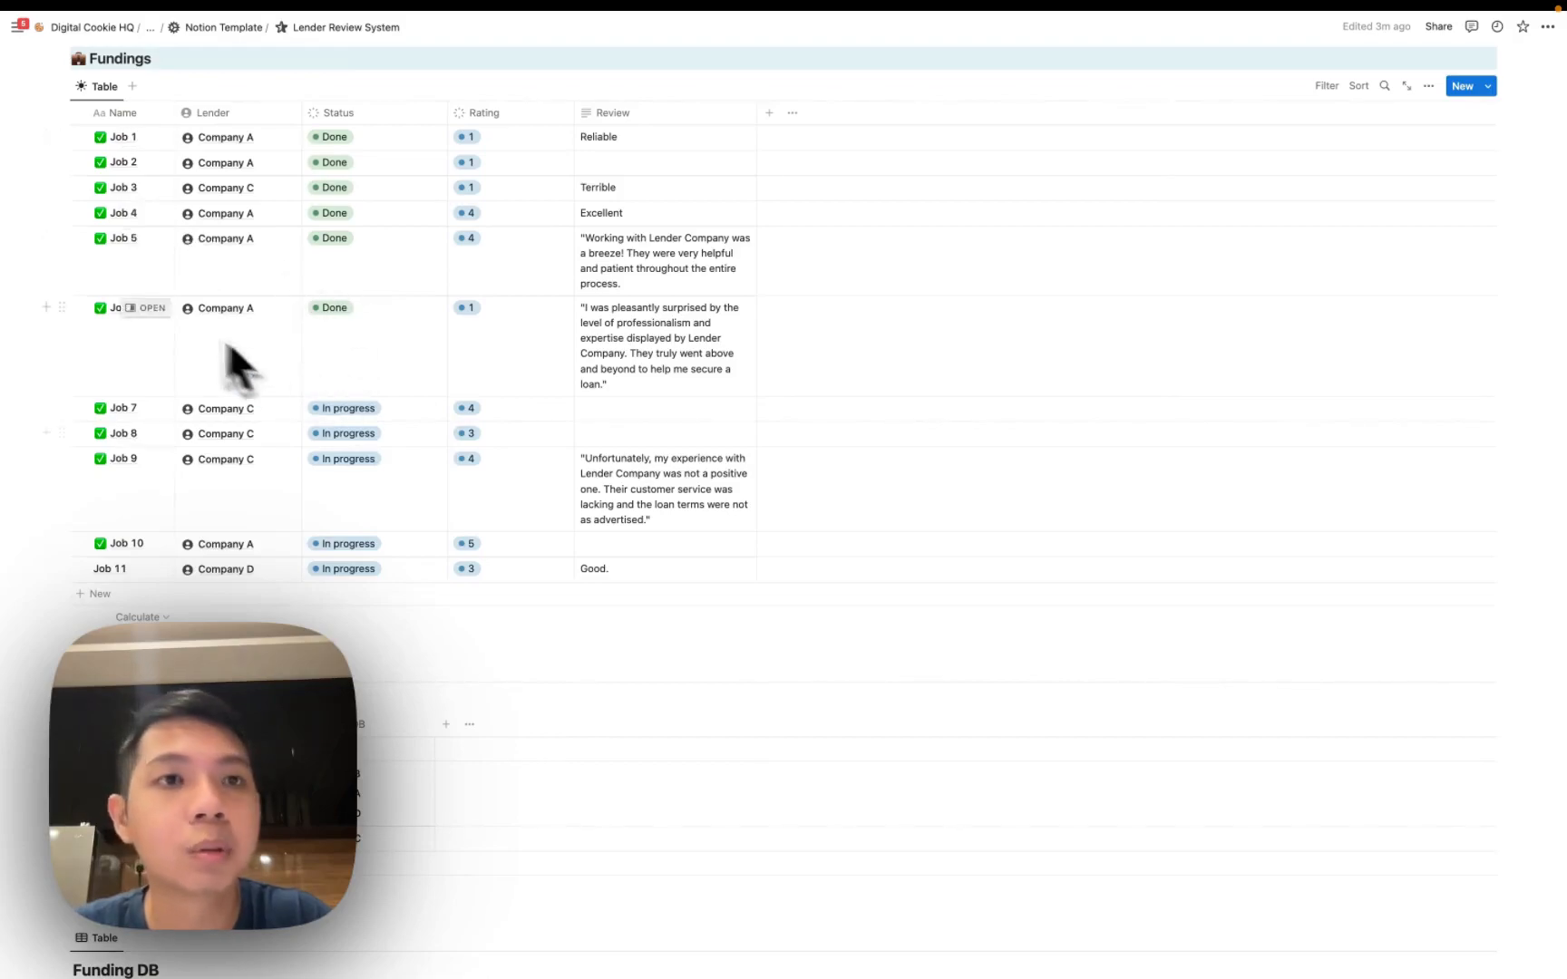
pyautogui.scroll(5, 571, 181)
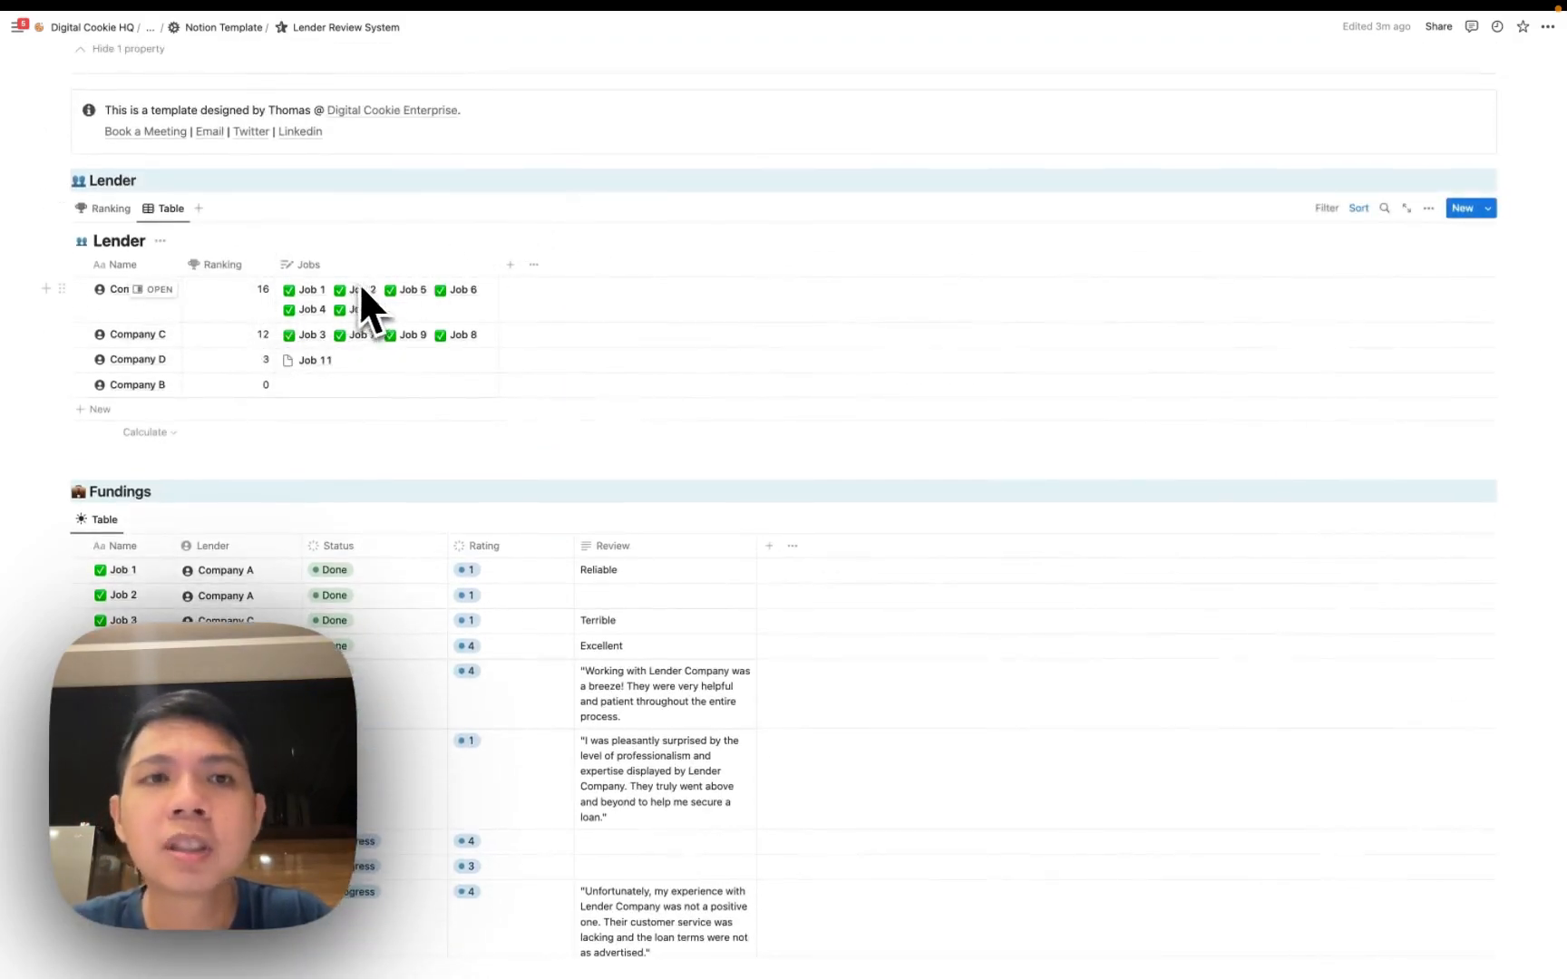
pyautogui.scroll(-5, 335, 313)
pyautogui.scroll(-5, 329, 303)
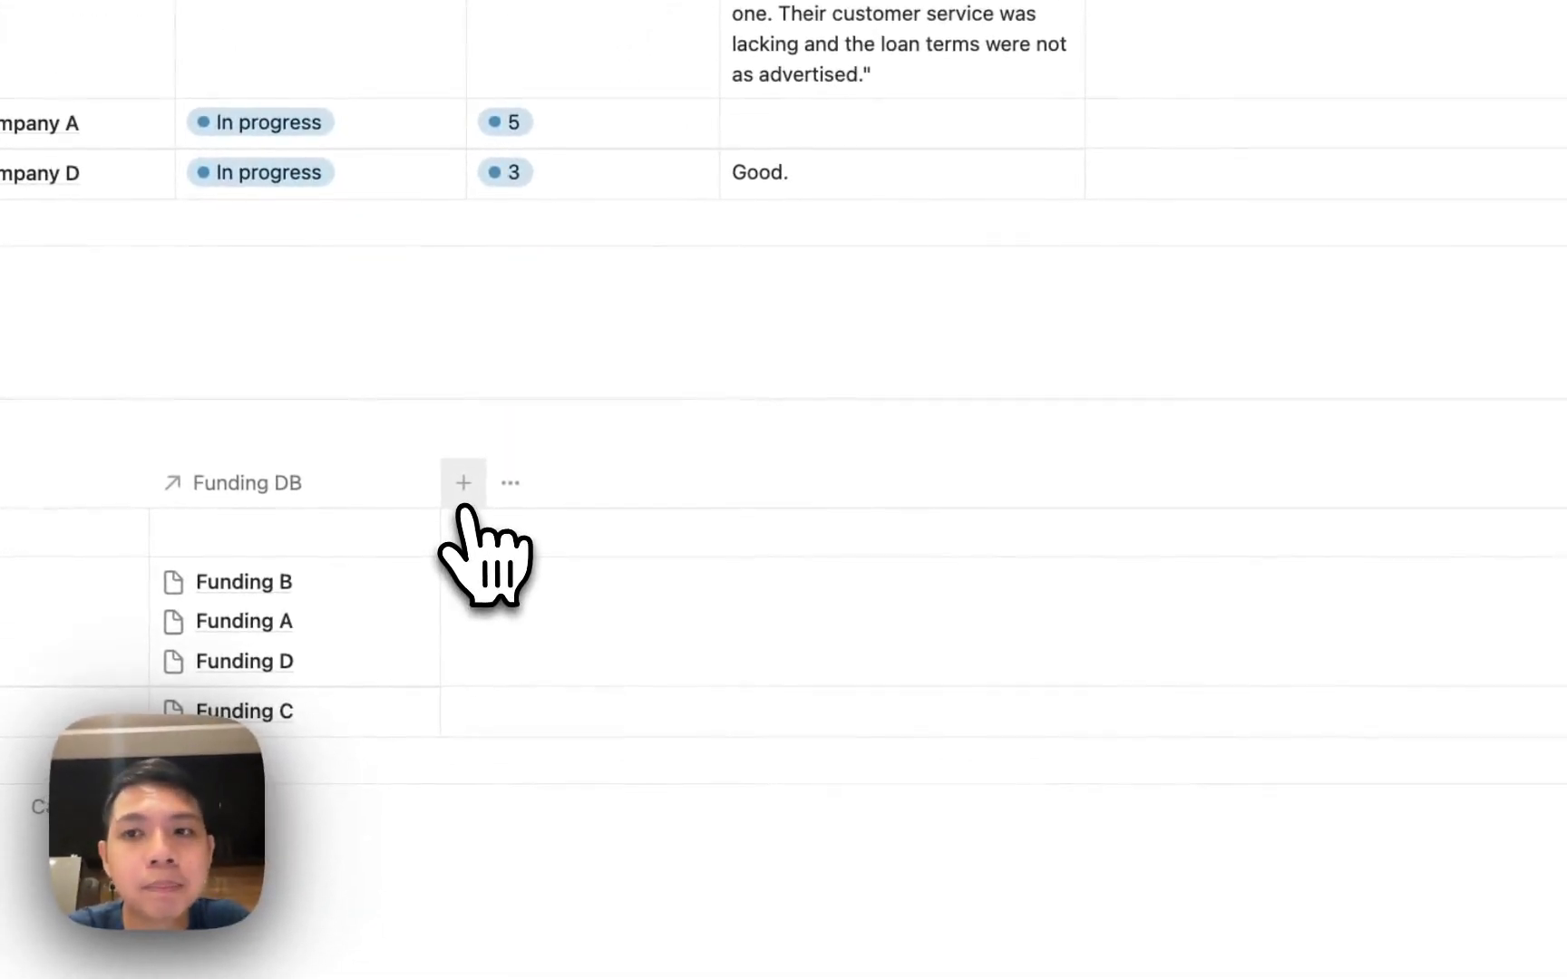
# Add a new property of type Rollup to Lender DB.
pyautogui.click(463, 484)
pyautogui.write('roll')
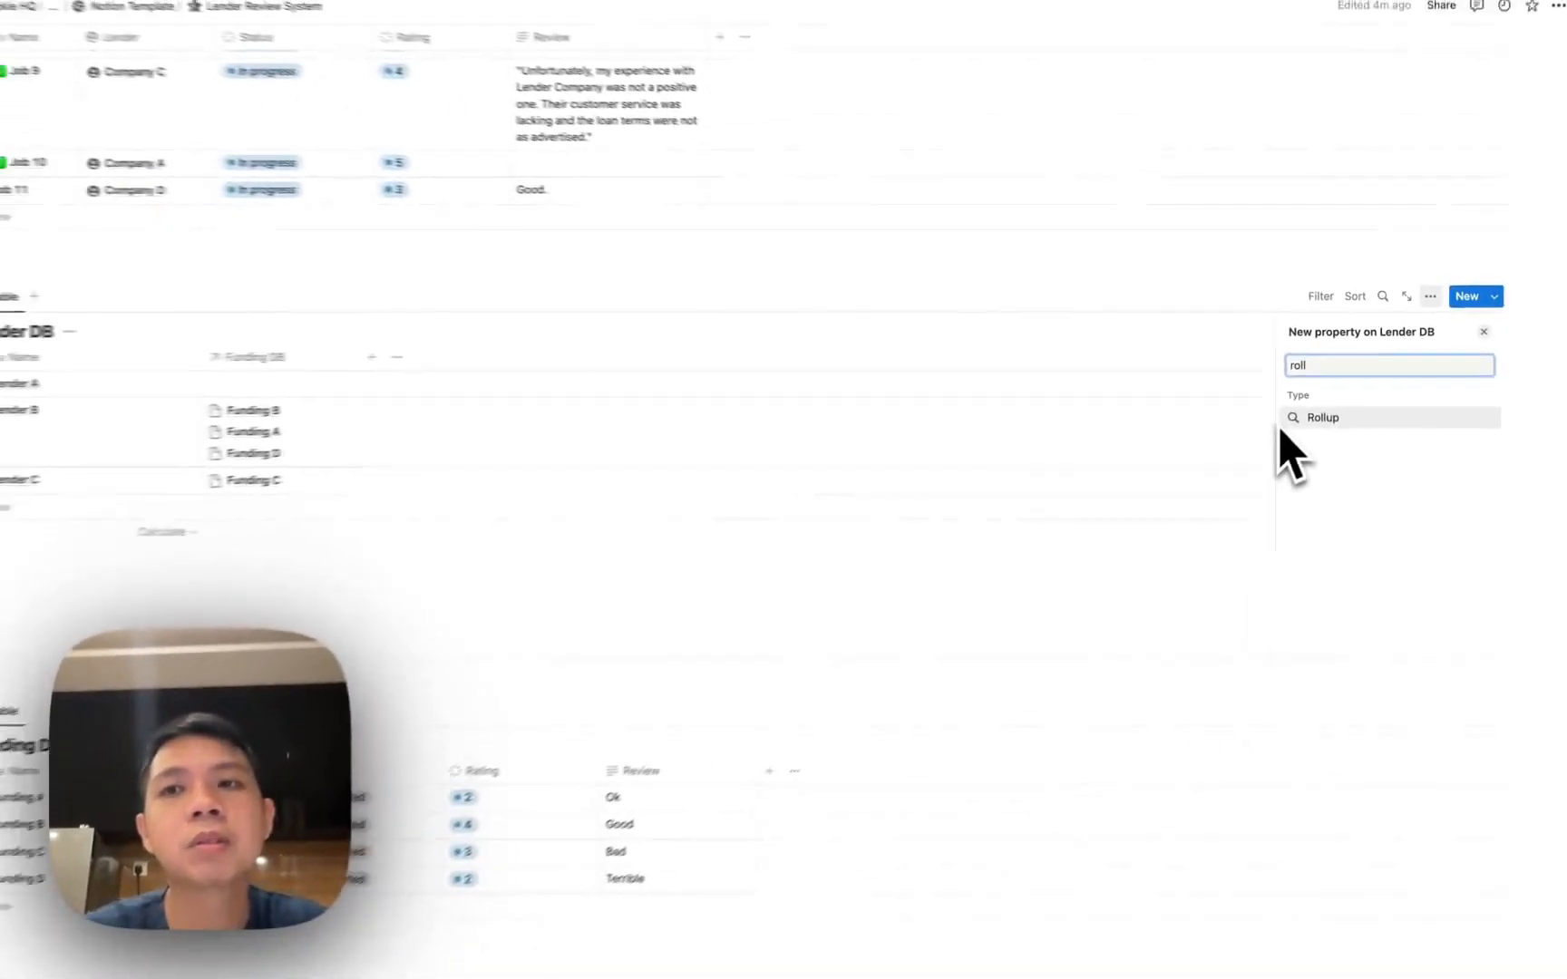
pyautogui.press('BackSpace')
pyautogui.press('BackSpace')
pyautogui.press('BackSpace')
pyautogui.press('BackSpace')
pyautogui.write('Rela')
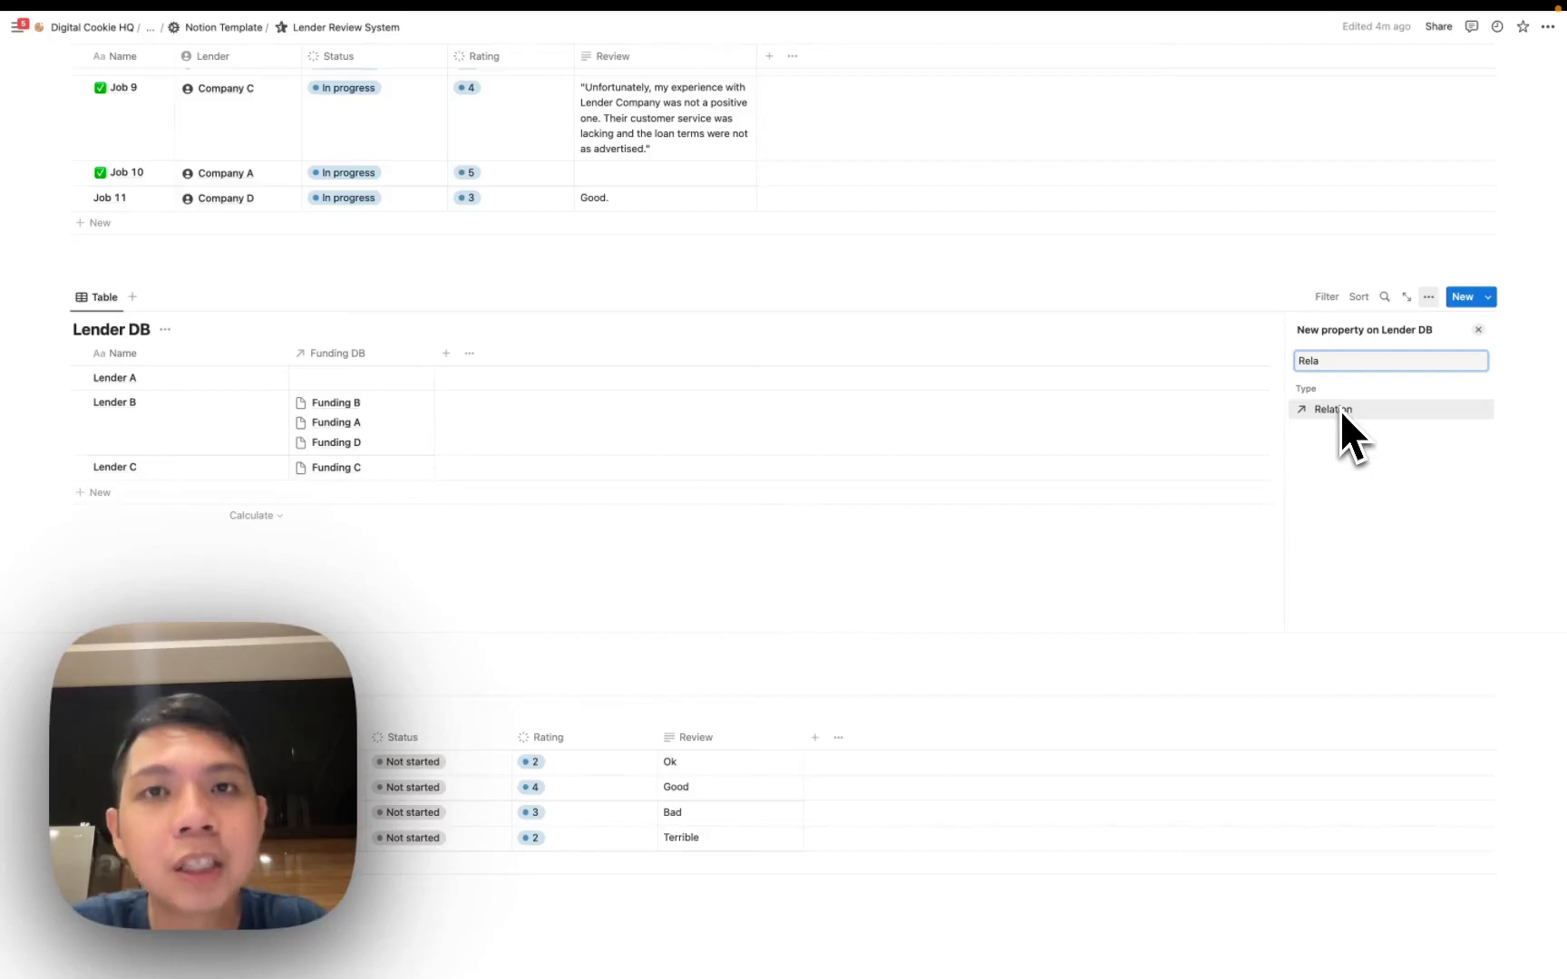
pyautogui.press('BackSpace')
pyautogui.press('BackSpace')
pyautogui.press('BackSpace')
pyautogui.press('BackSpace')
pyautogui.write('roll')
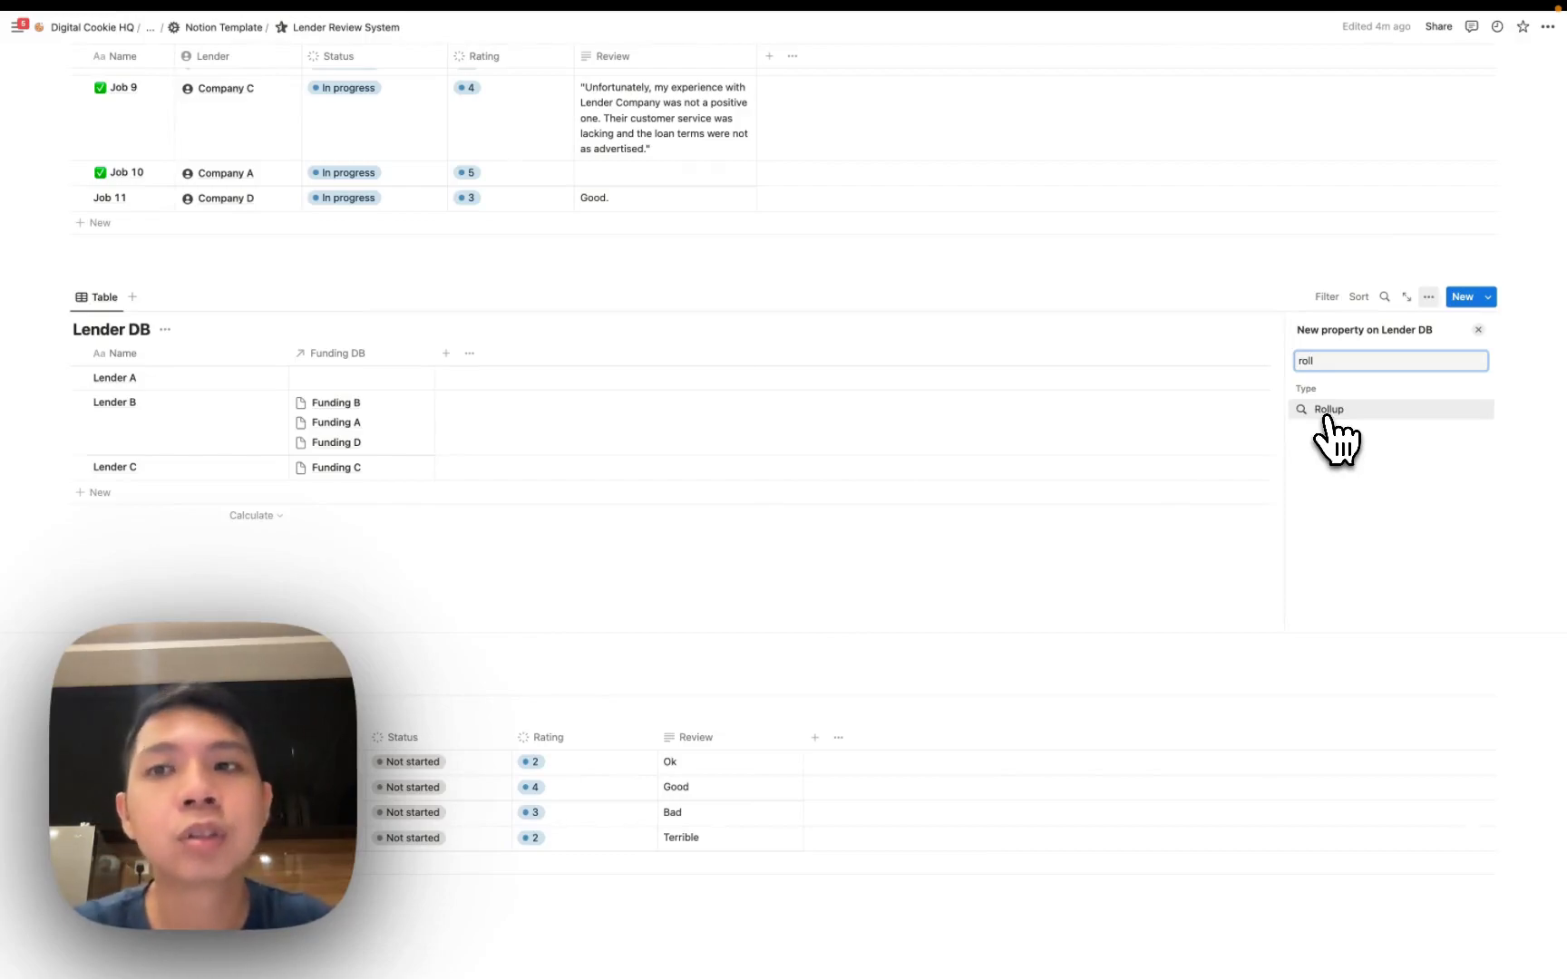
pyautogui.click(1327, 411)
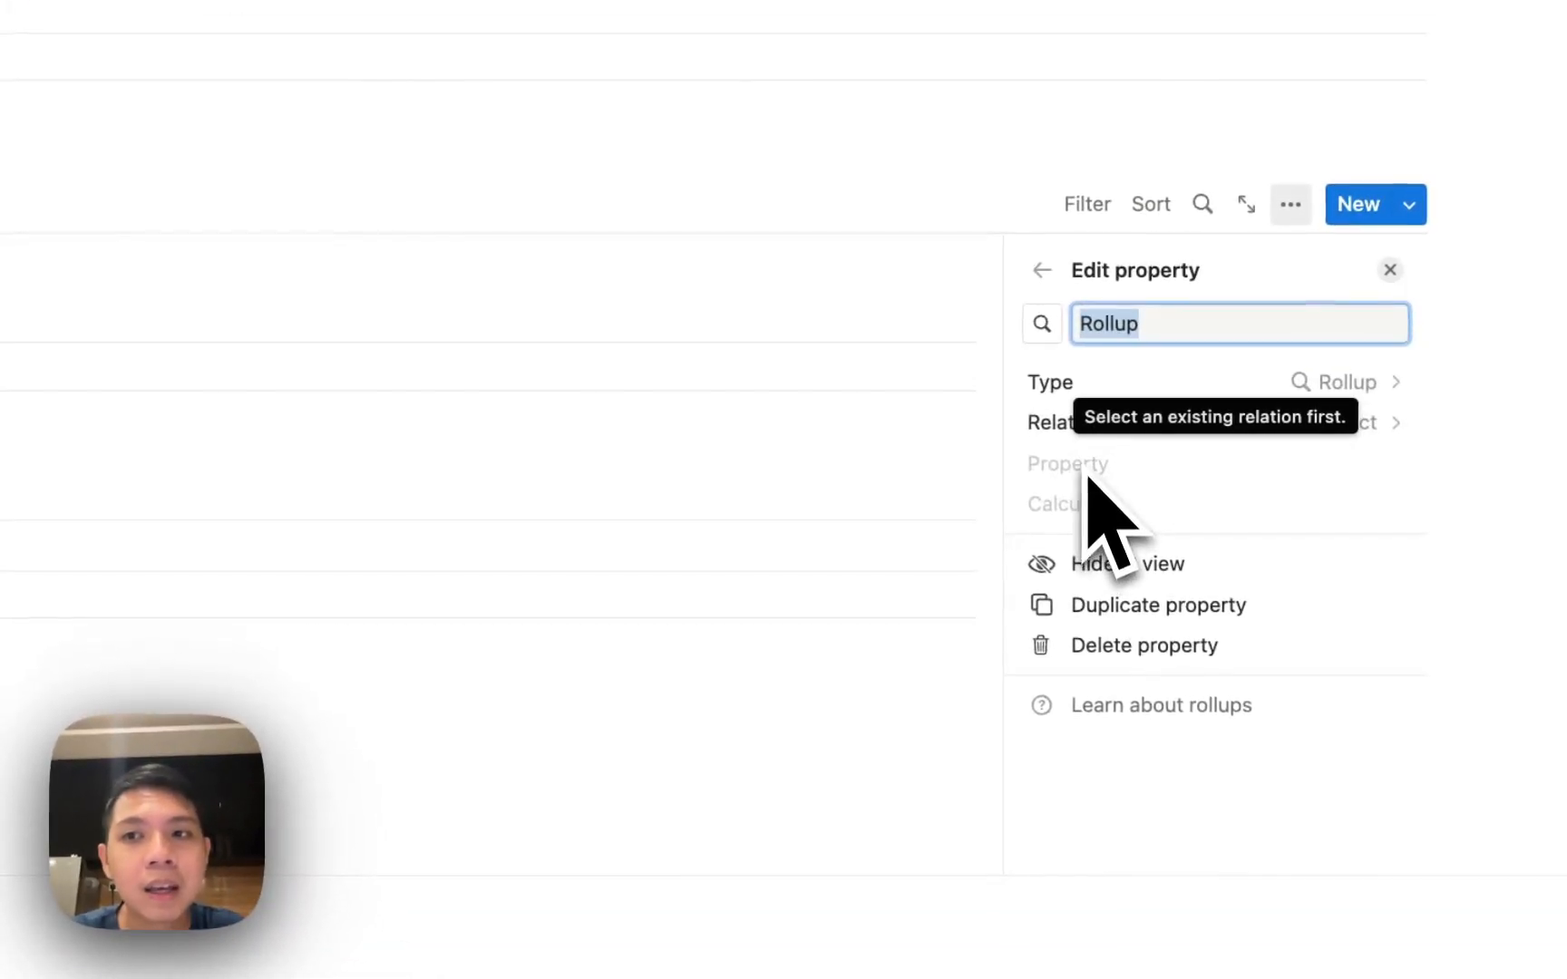
# Configure the rollup to use the Funding DB relation and its Rating property, calculated as Show original.
pyautogui.click(1070, 438)
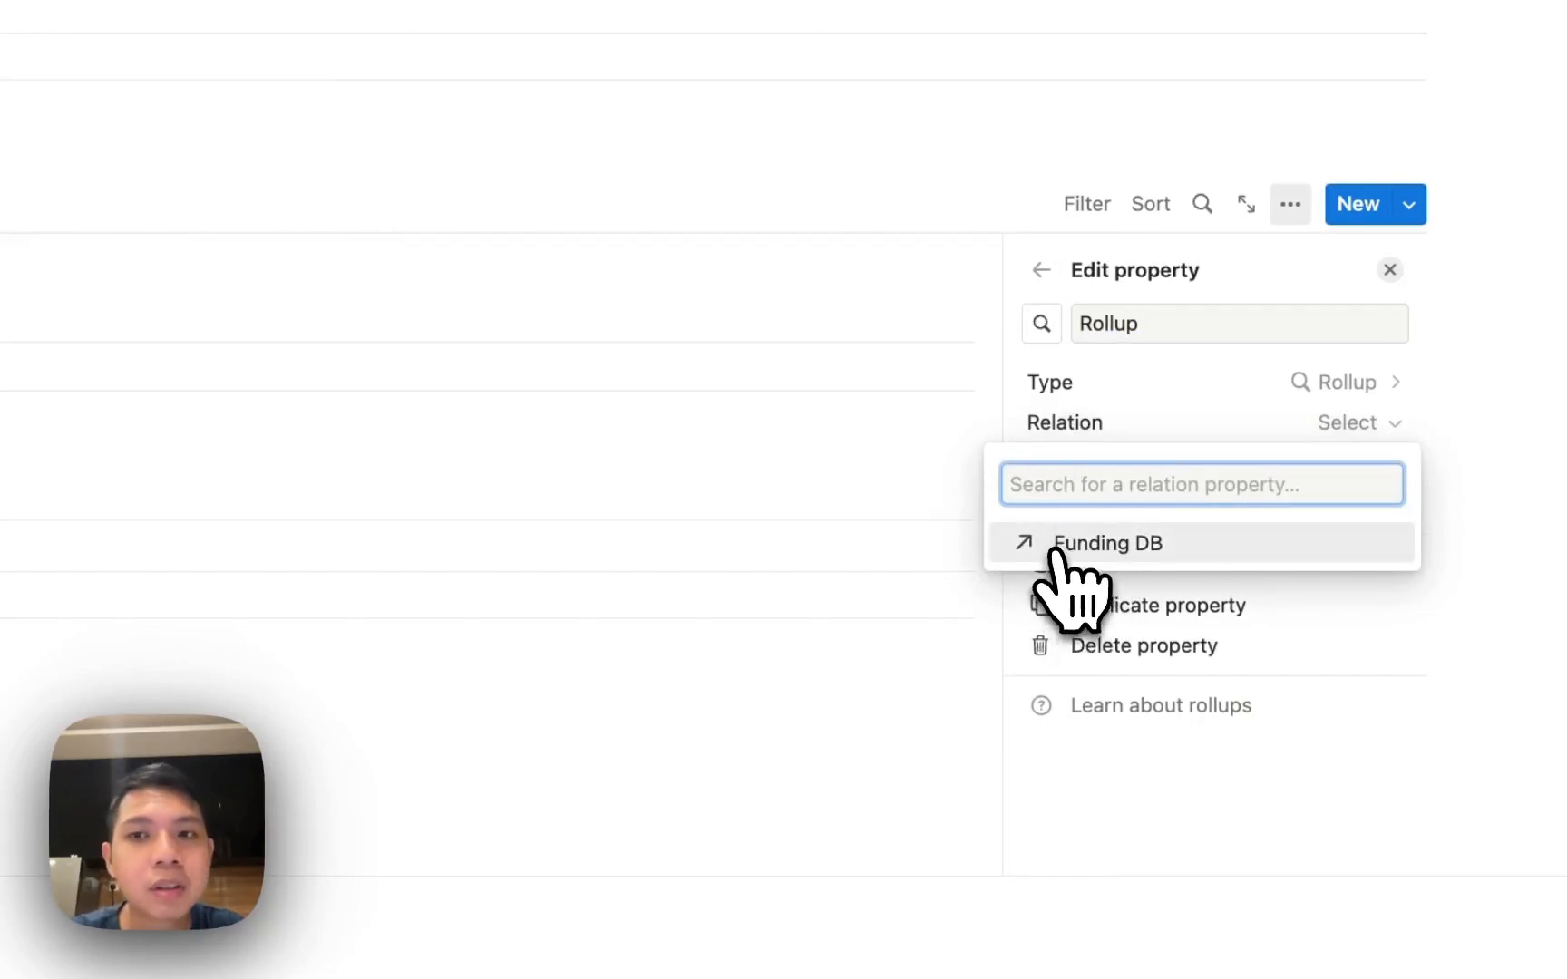
pyautogui.click(1070, 544)
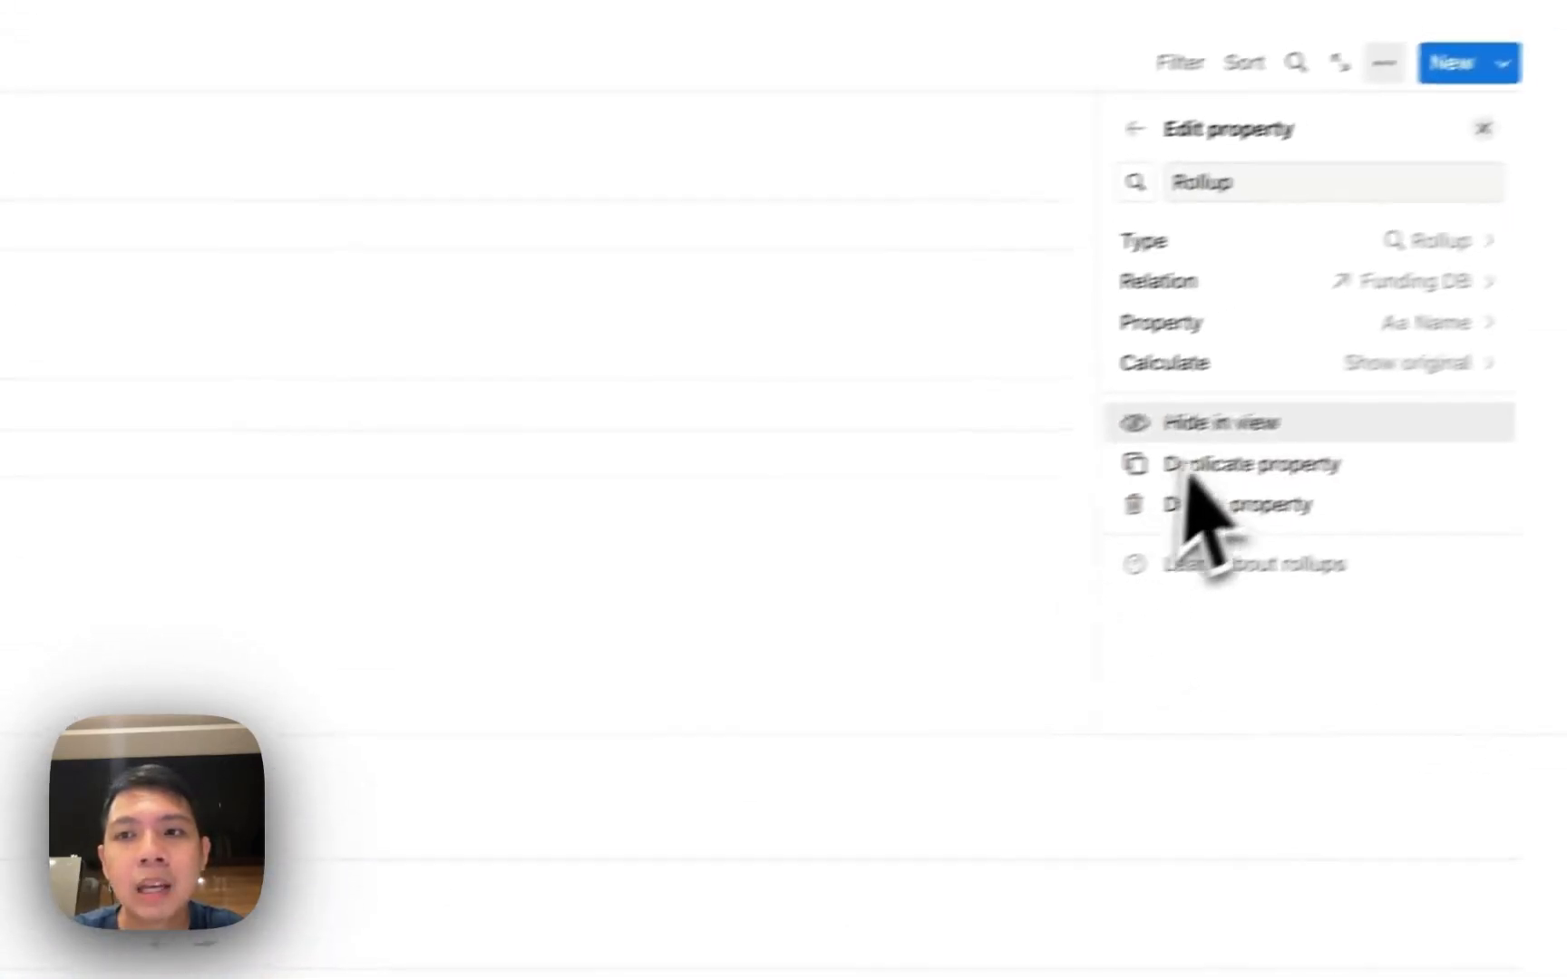
pyautogui.click(1187, 325)
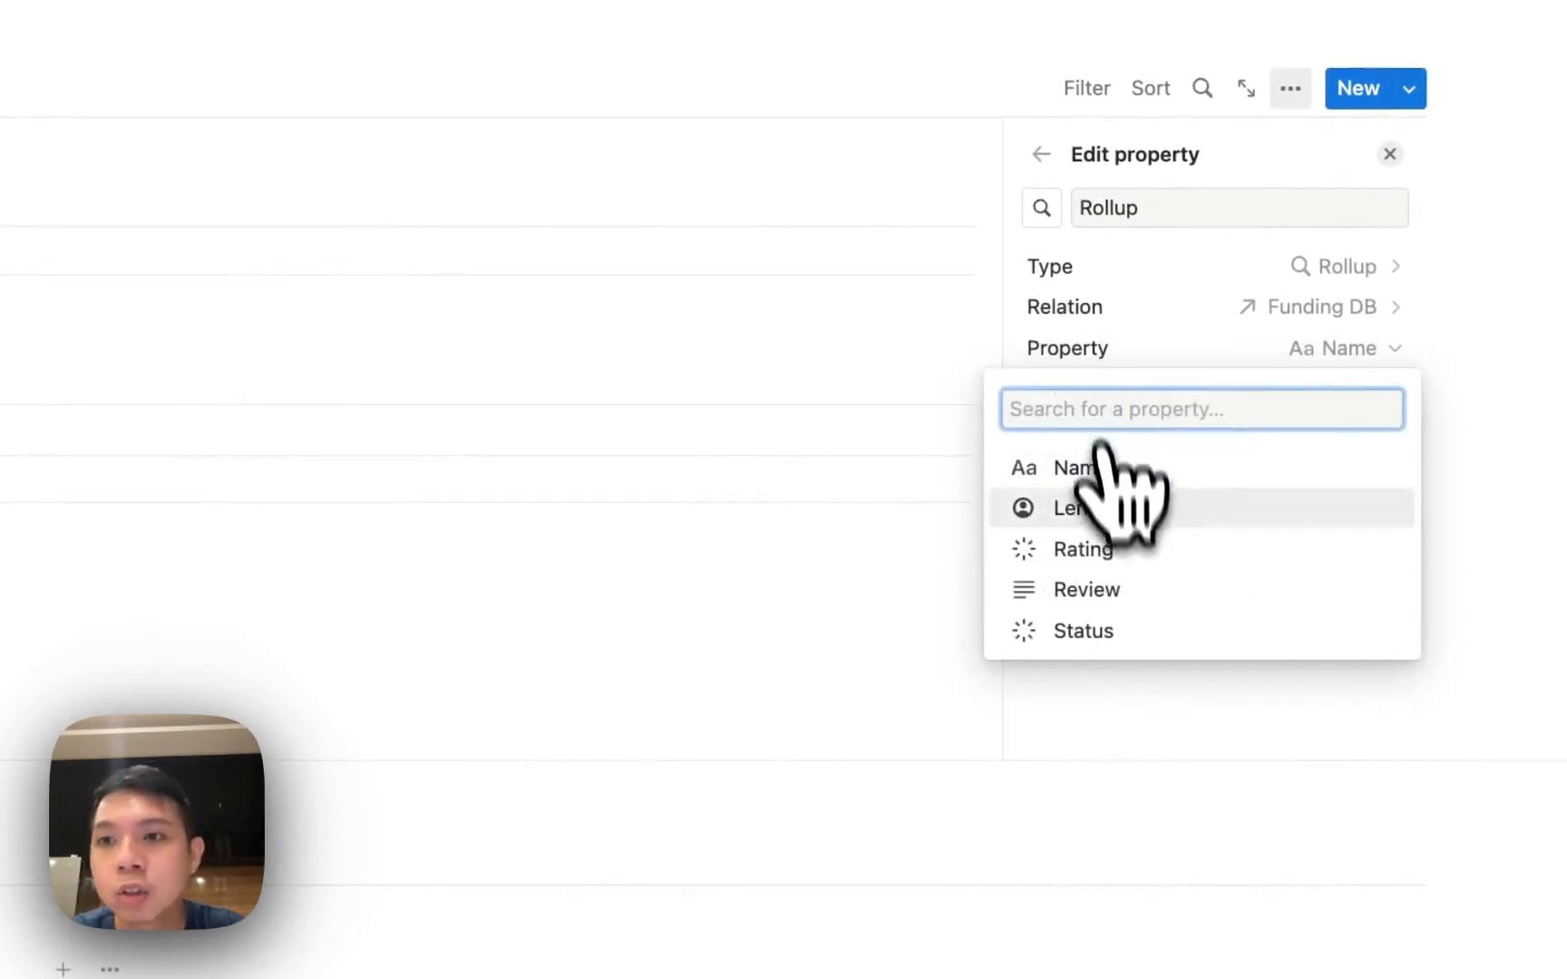
pyautogui.click(1097, 553)
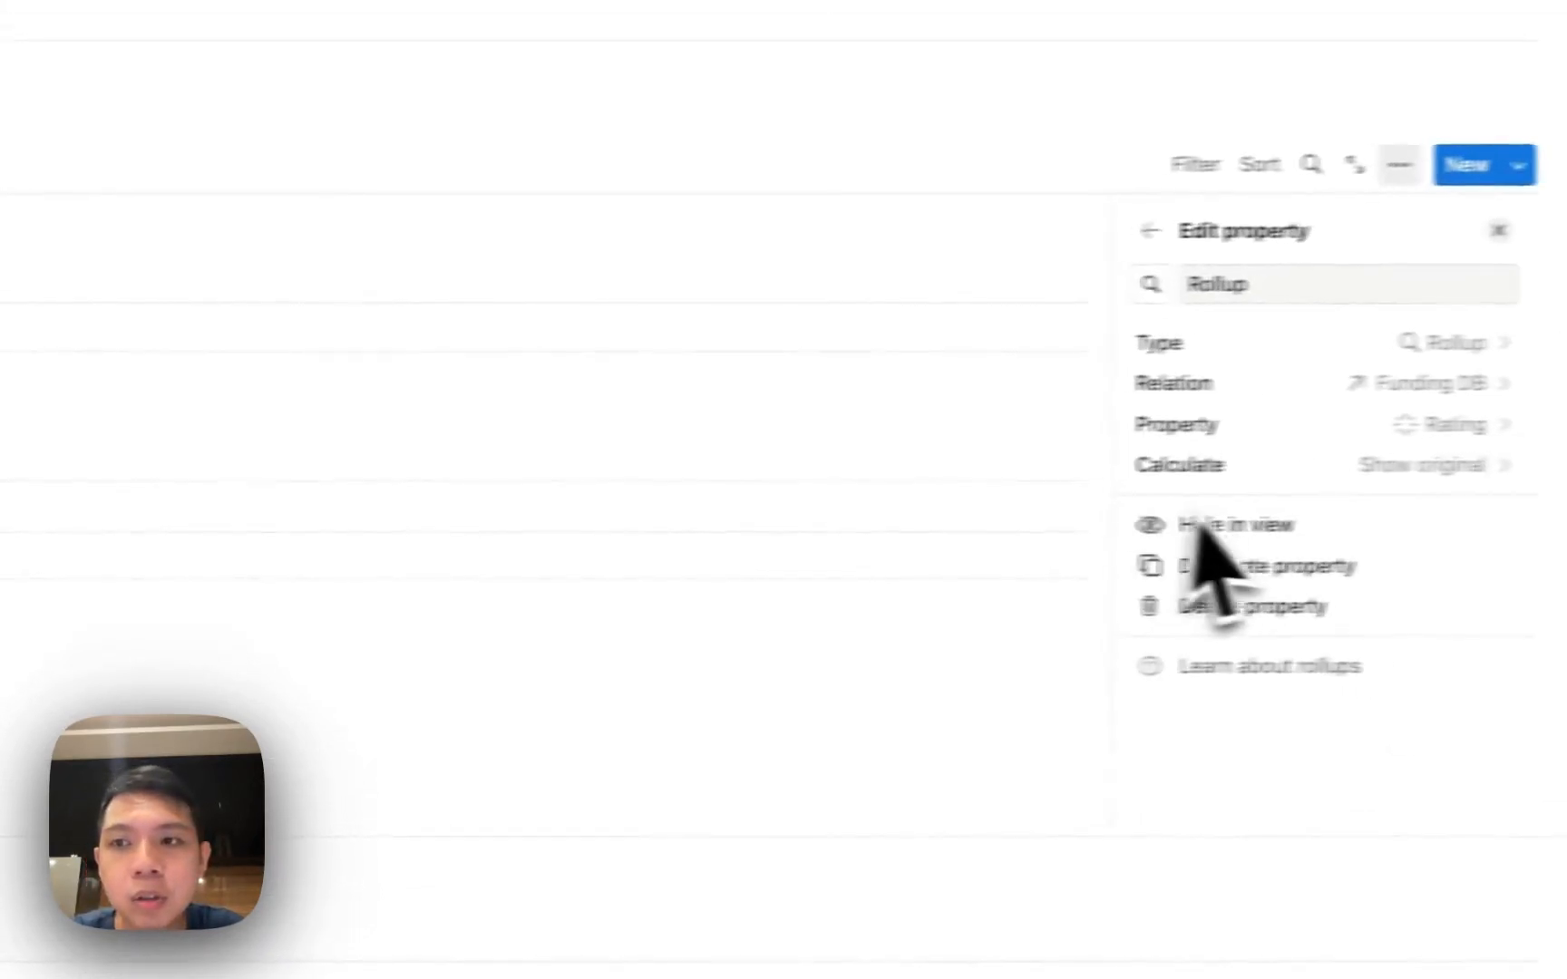
pyautogui.click(1262, 462)
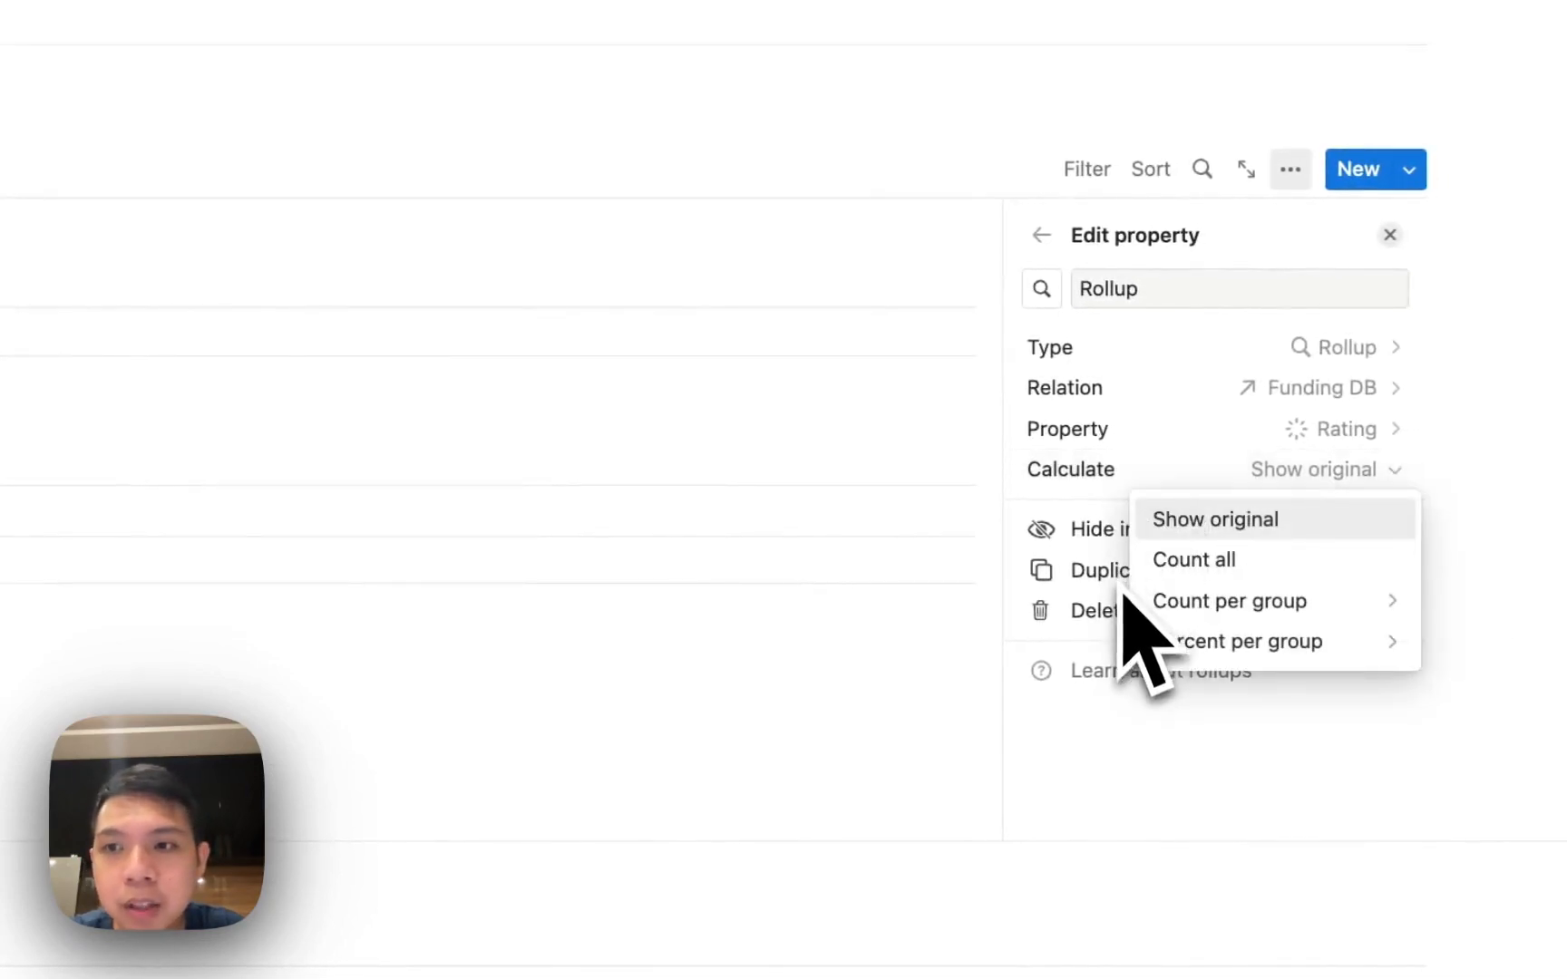
pyautogui.click(1177, 527)
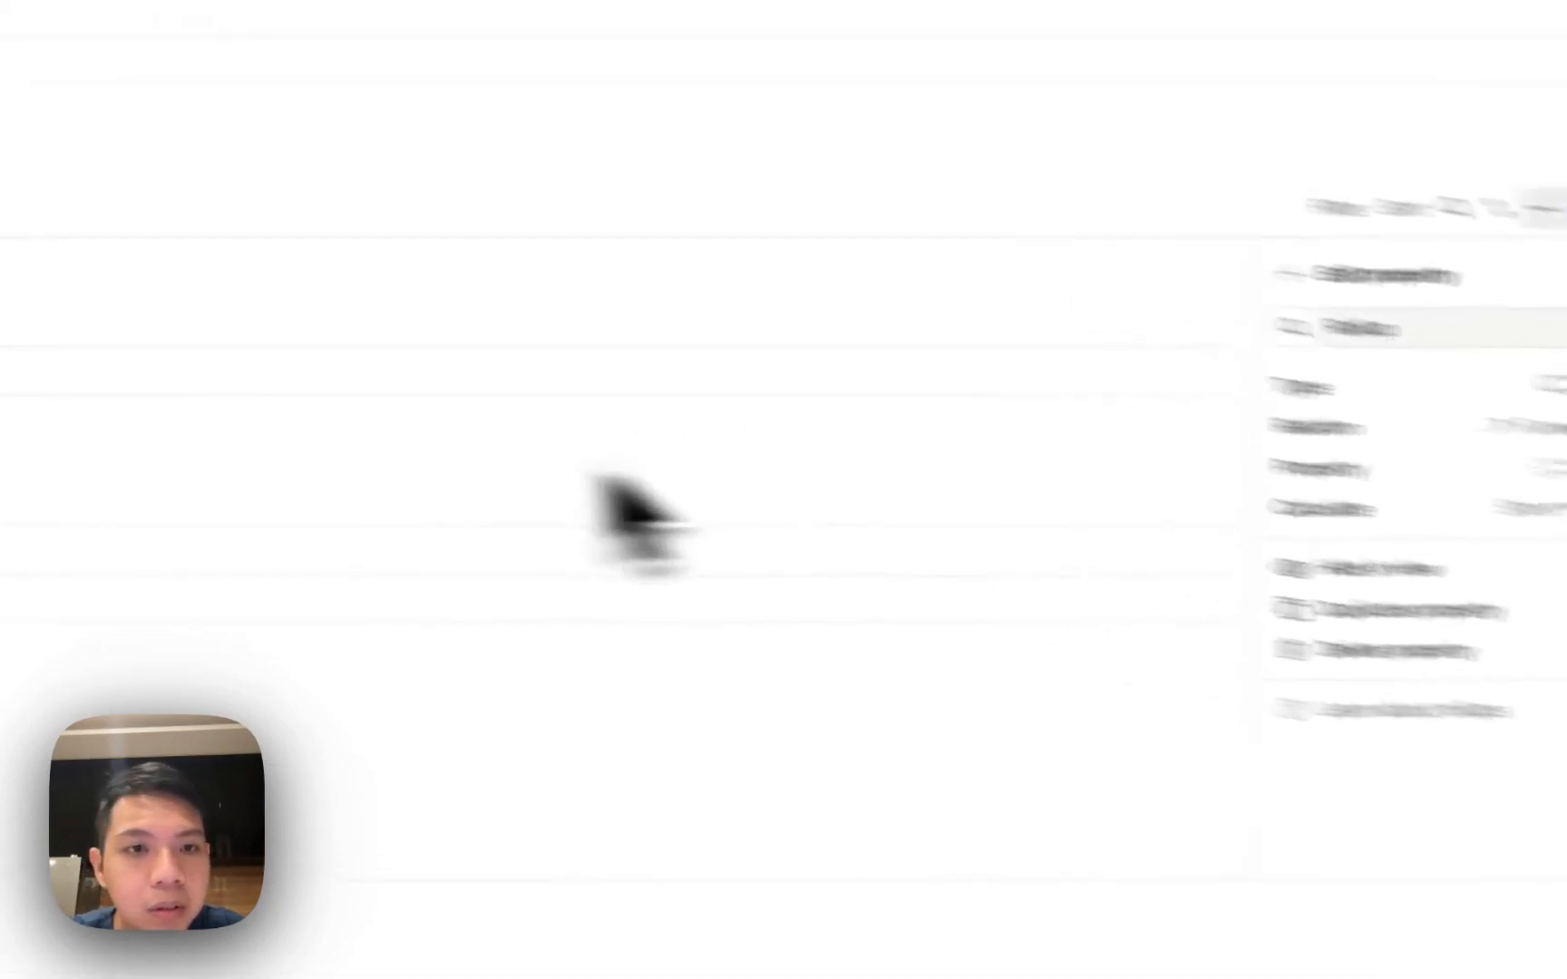
# Place the rollup column before Funding DB in Lender DB and rename it Rating.
pyautogui.click(599, 481)
pyautogui.click(562, 435)
pyautogui.click(716, 380)
pyautogui.click(649, 385)
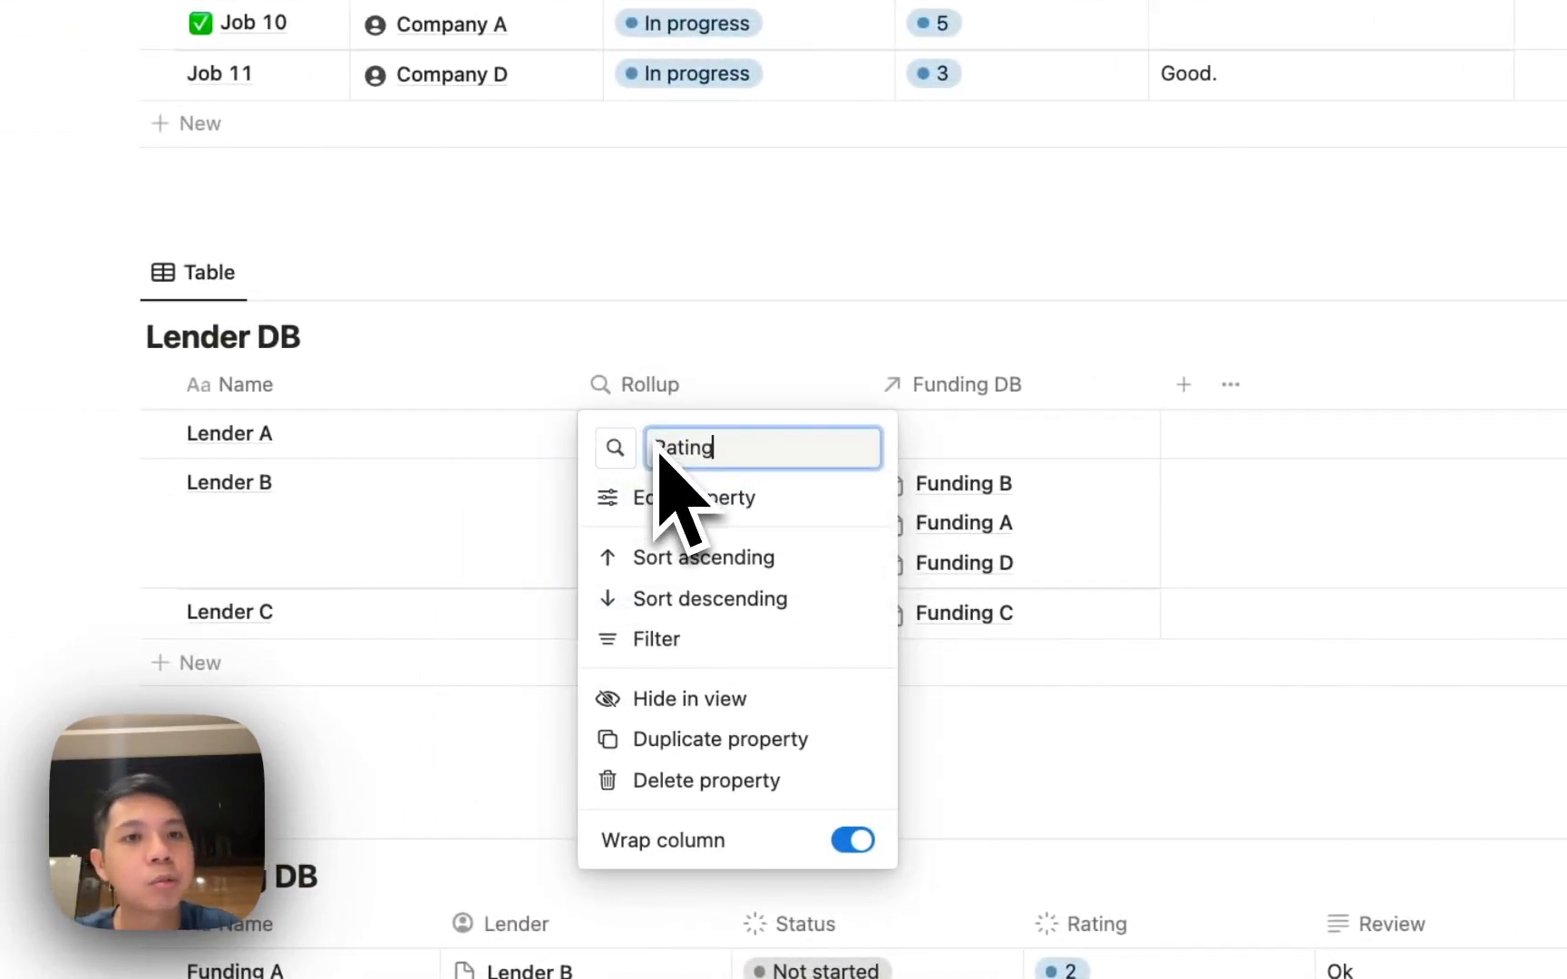
pyautogui.press('Return')
# Give the Rating property of Lender DB a solid star icon.
pyautogui.click(635, 389)
pyautogui.click(615, 447)
pyautogui.write('sstar')
pyautogui.press('BackSpace')
pyautogui.press('BackSpace')
pyautogui.press('BackSpace')
pyautogui.press('BackSpace')
pyautogui.write('tar')
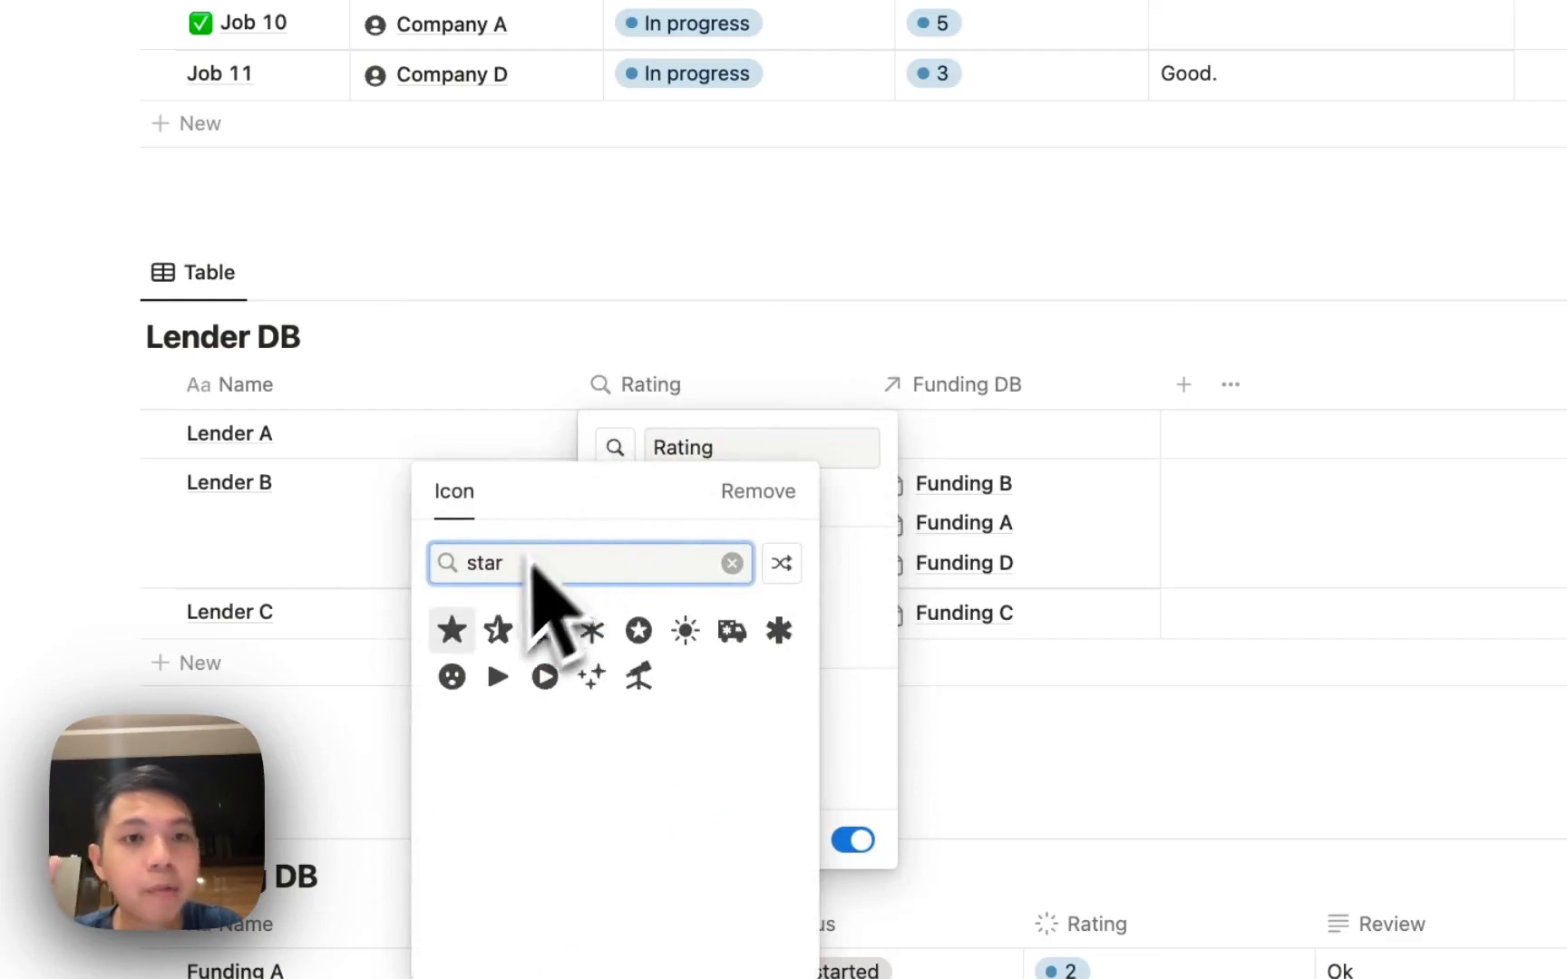
pyautogui.click(451, 626)
pyautogui.press('Escape')
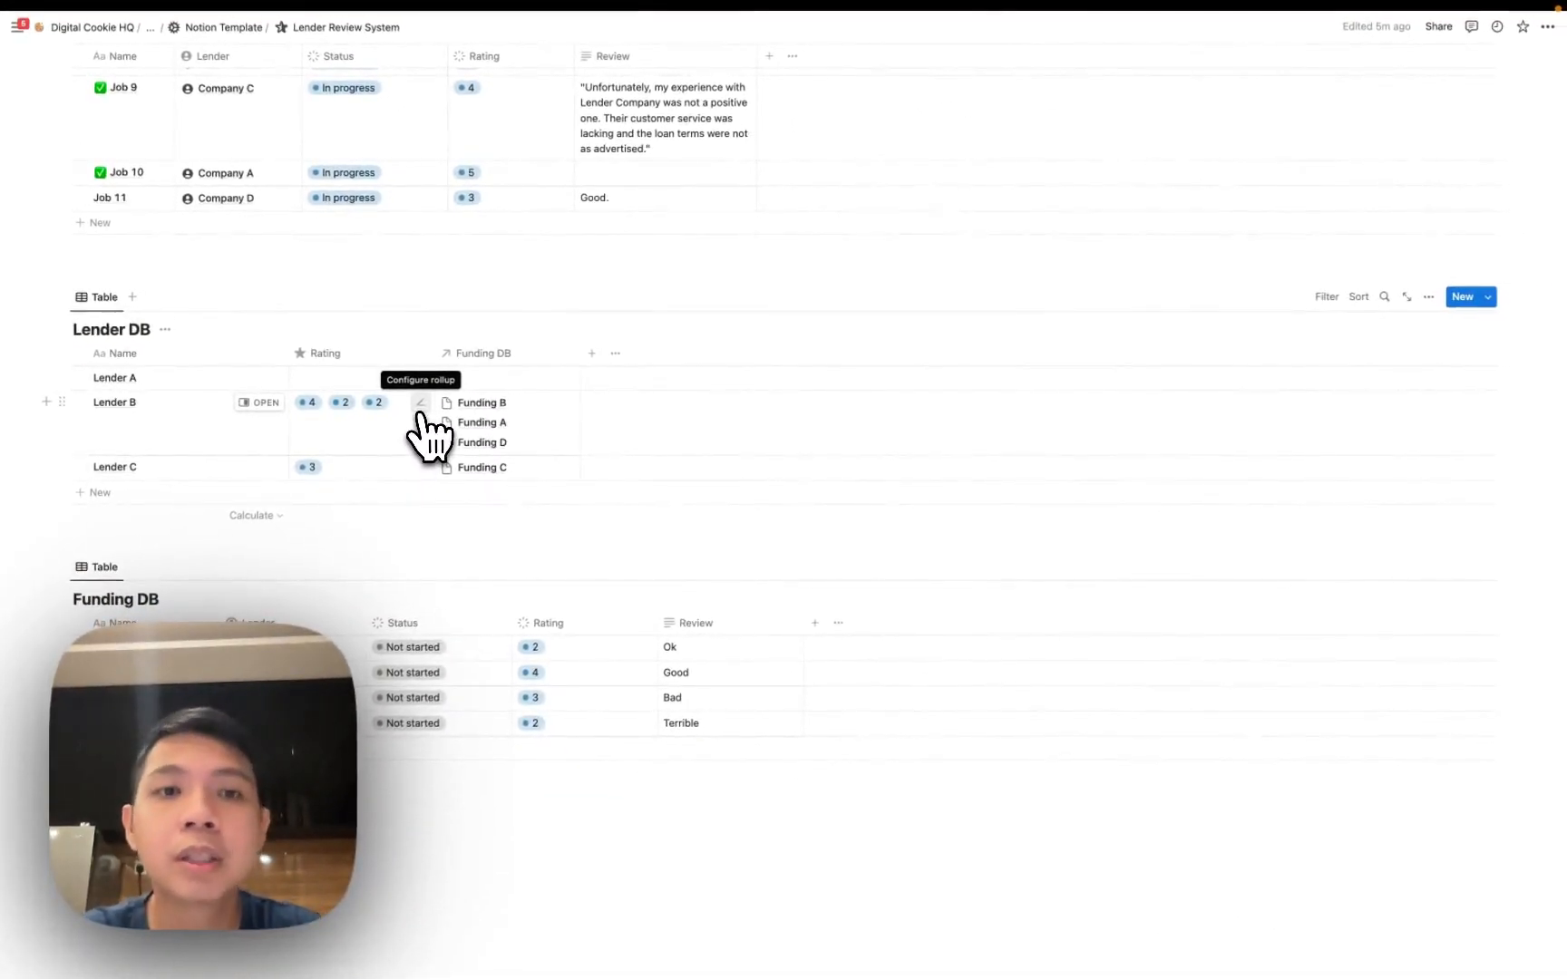
# Check the rollup configuration of Lender B's Rating, including its calculation setting.
pyautogui.click(420, 406)
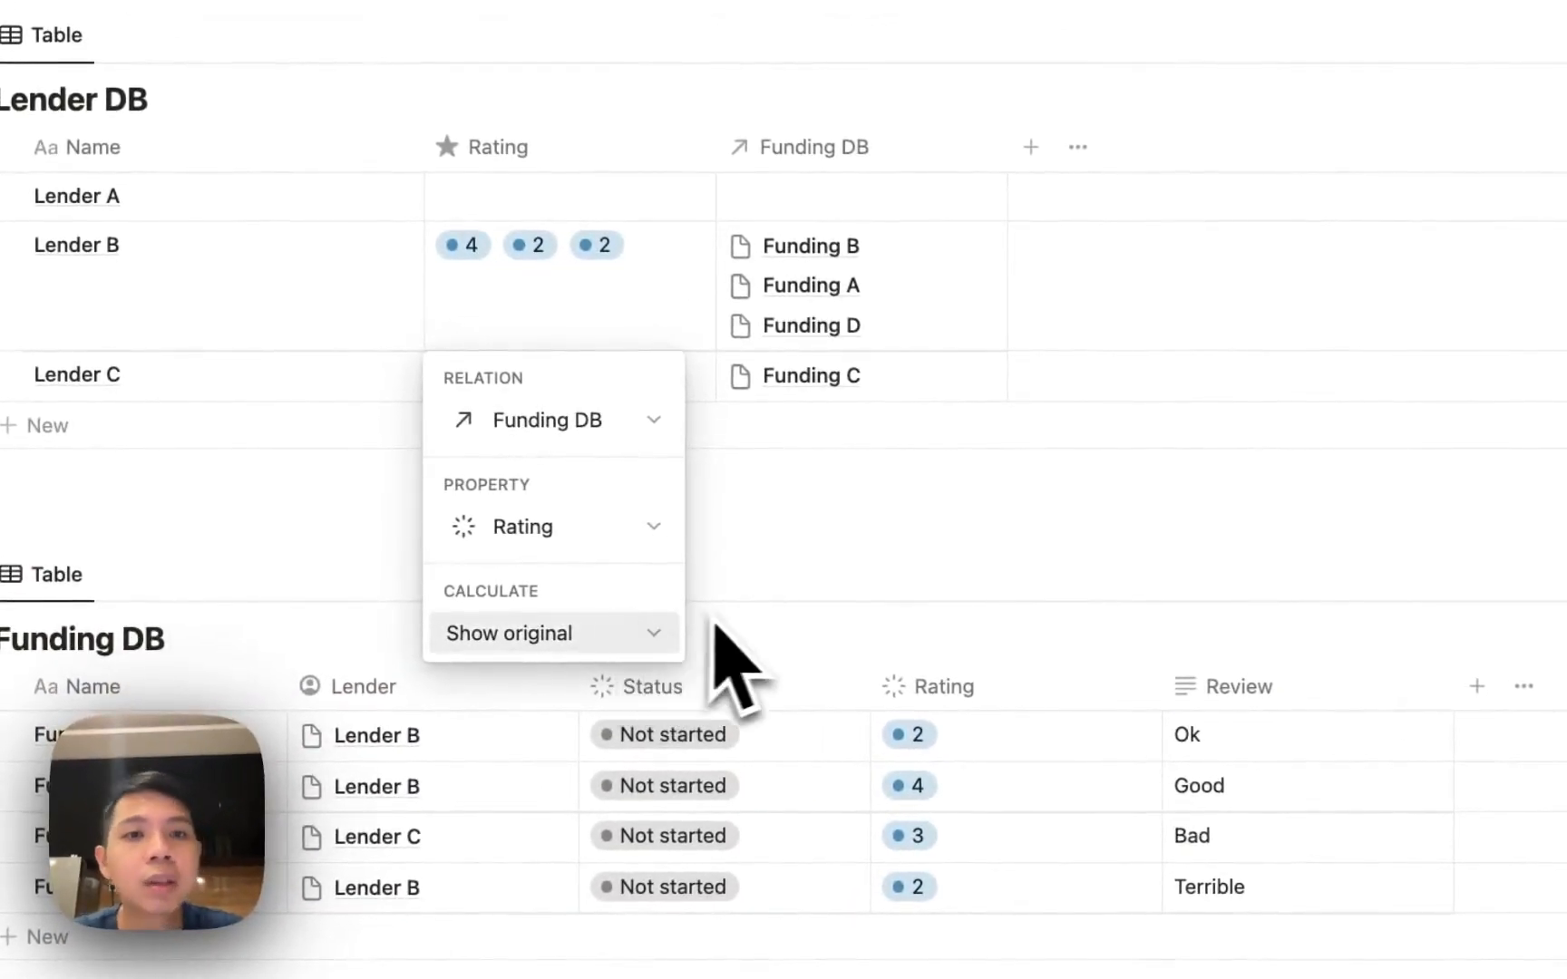
pyautogui.press('Escape')
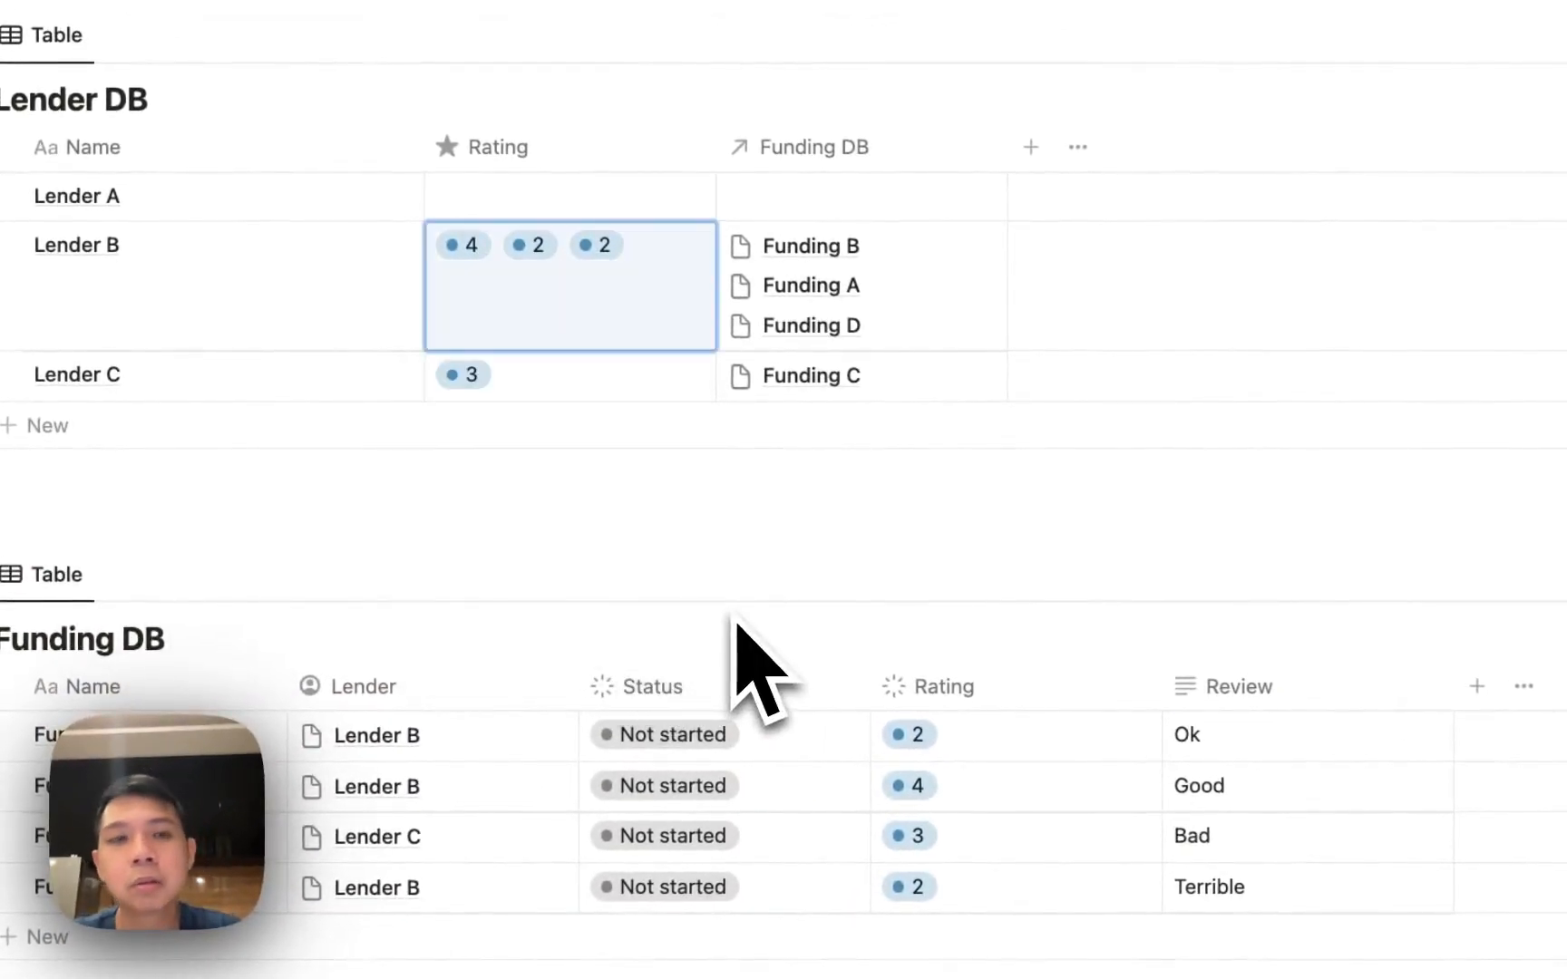
# Check Funding A's rating options and narrow the Rating column of Funding DB.
pyautogui.click(919, 745)
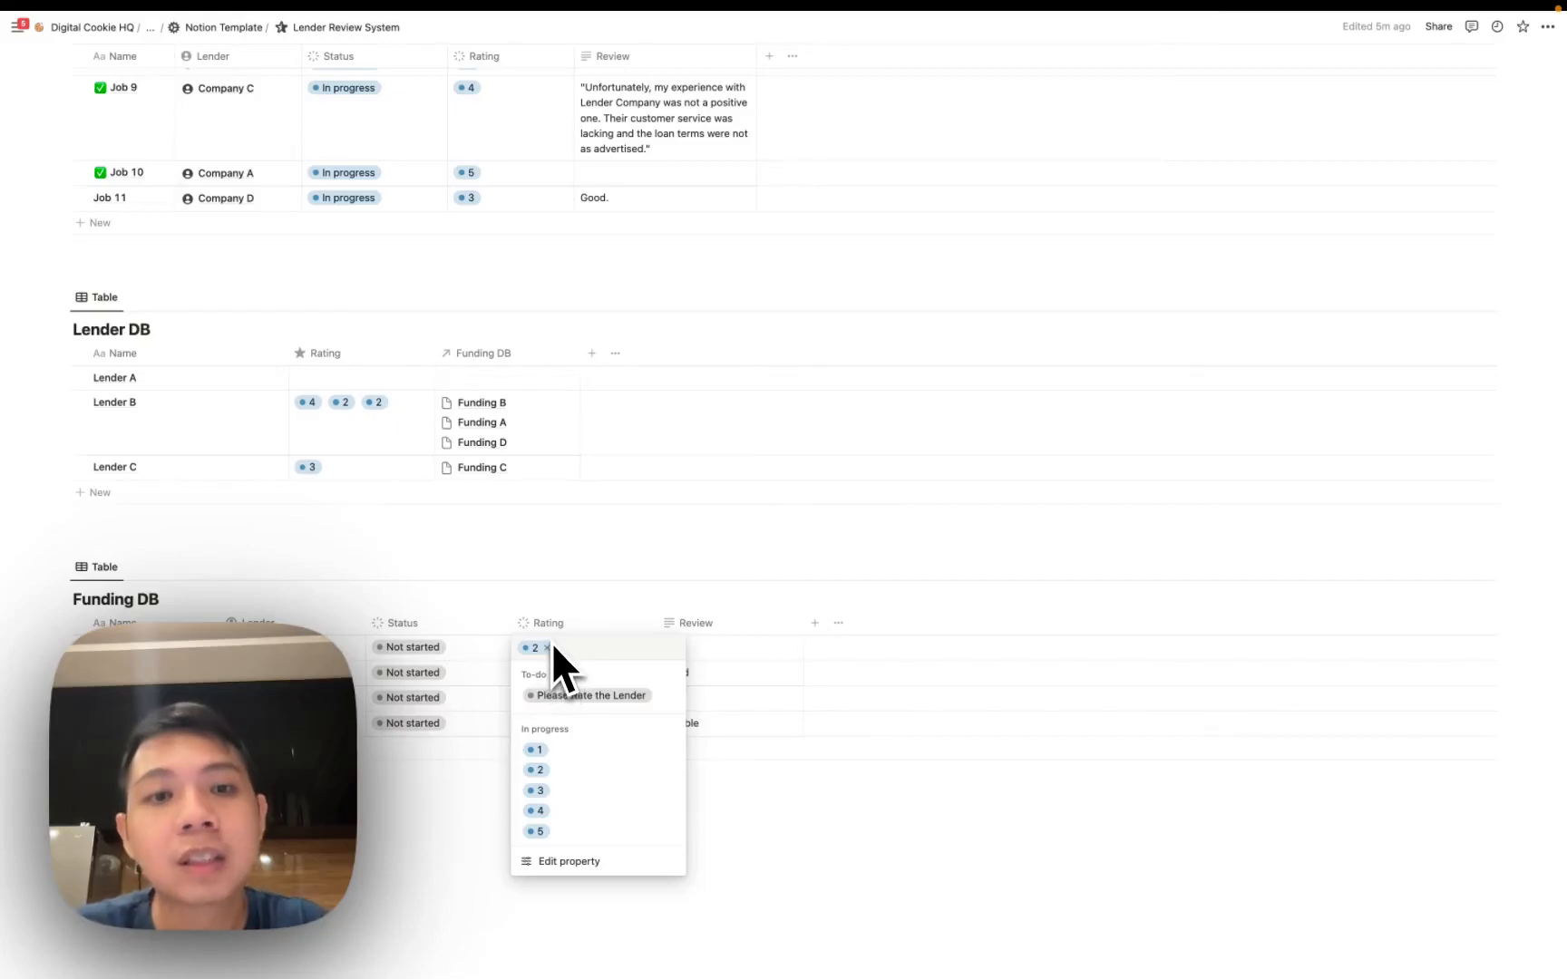
pyautogui.press('Escape')
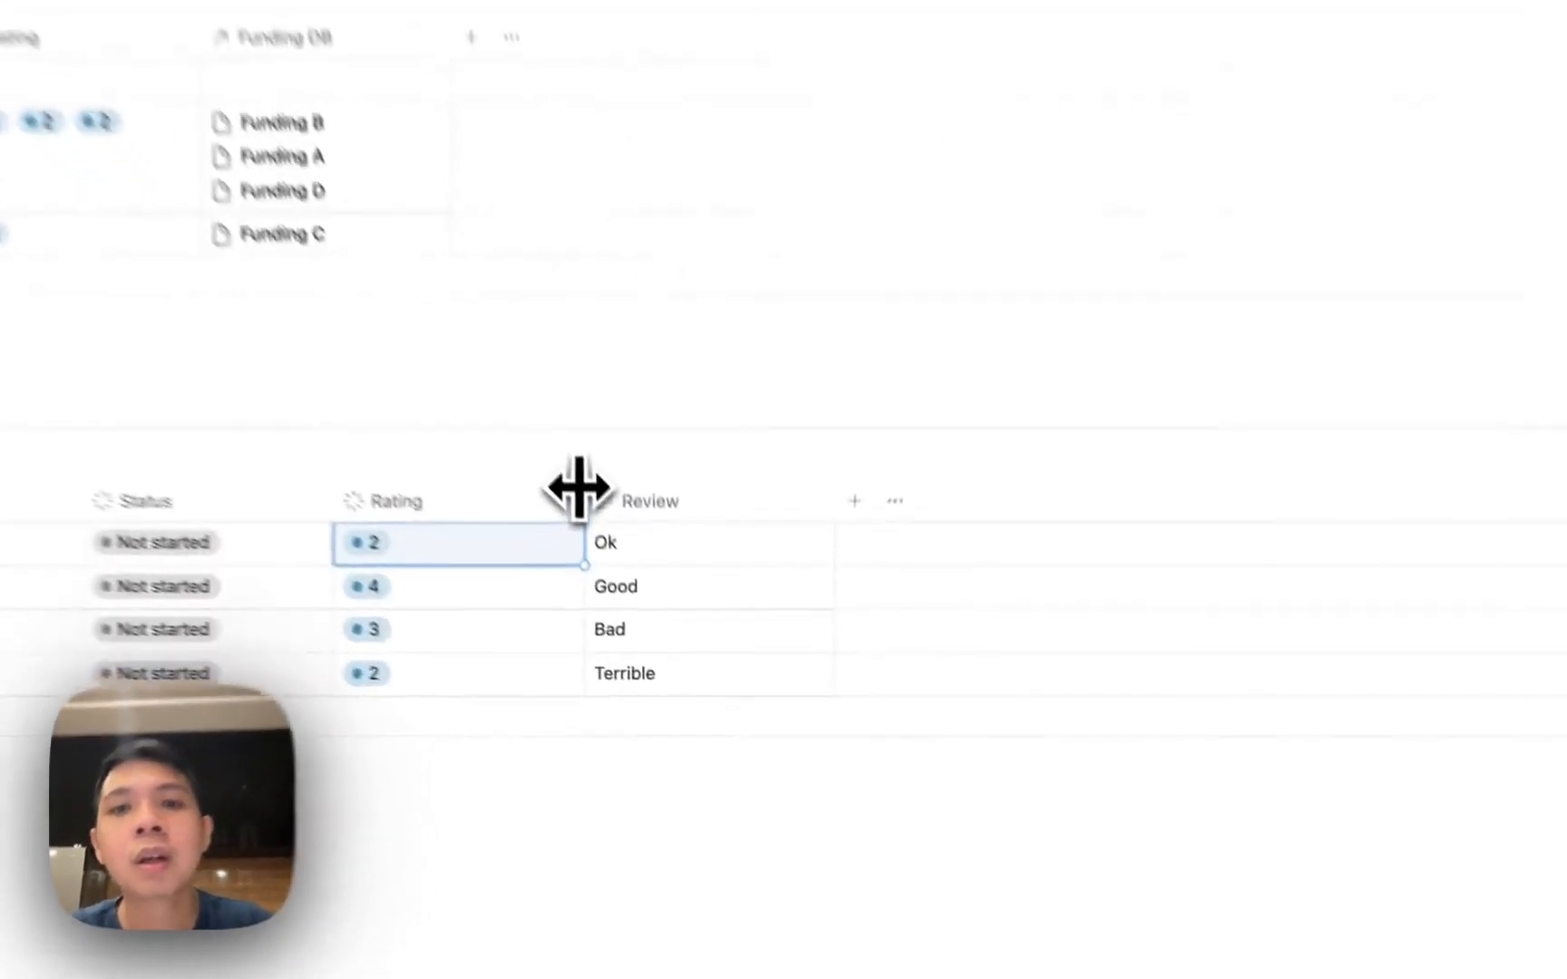
pyautogui.moveTo(578, 488); pyautogui.dragTo(498, 494)
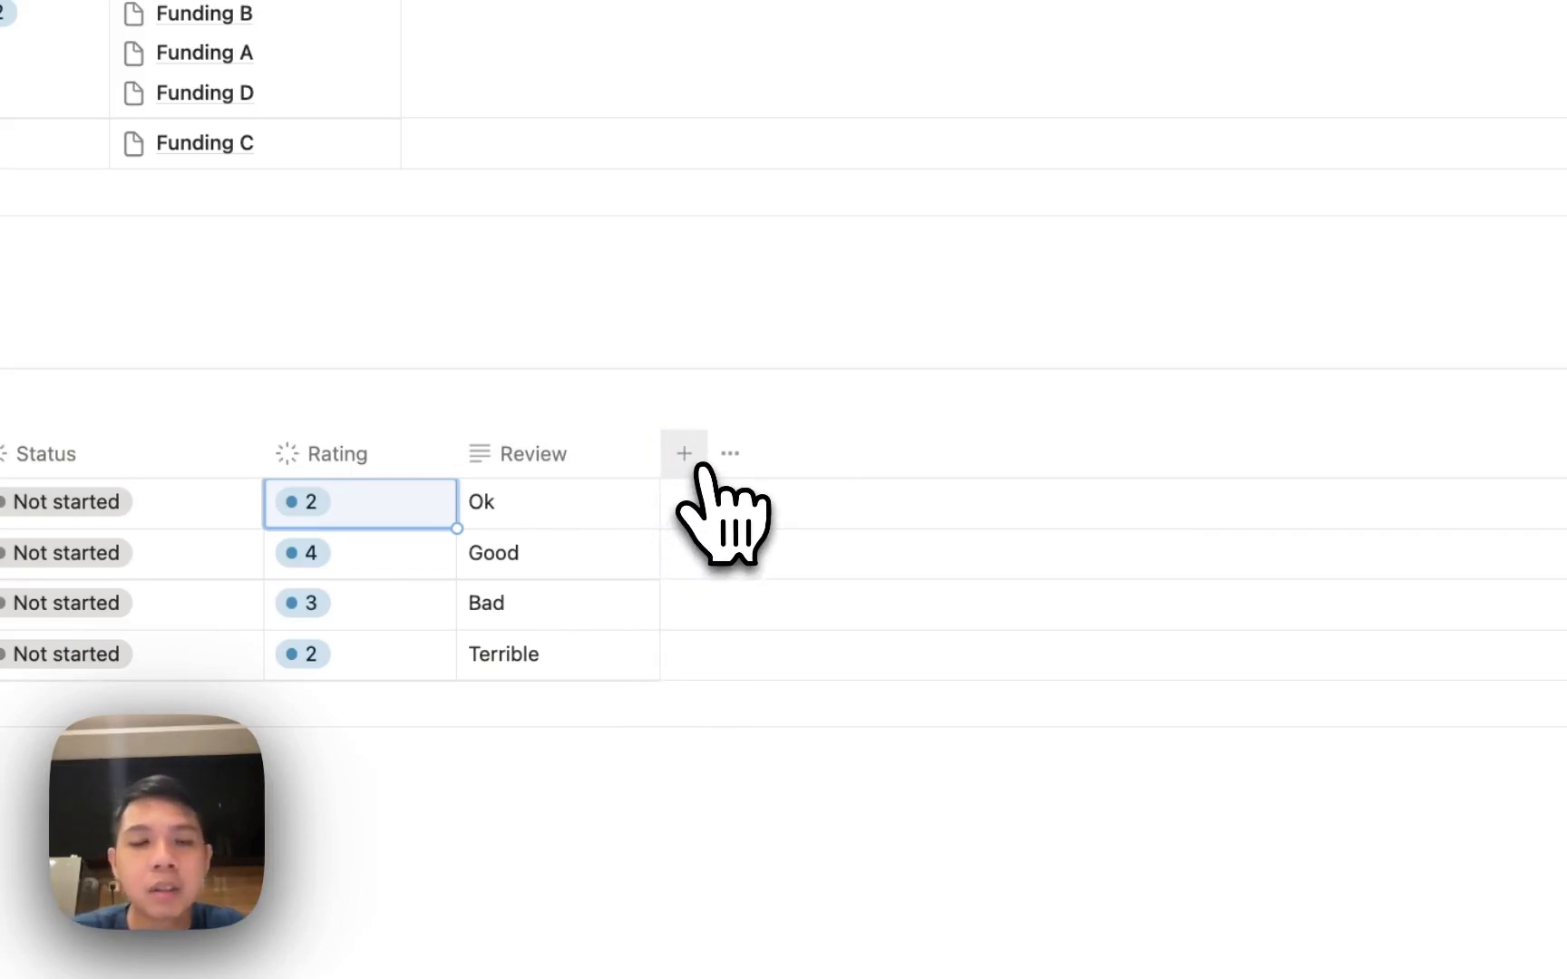
# Add a Formula property named Rating Number to Funding DB.
pyautogui.click(703, 466)
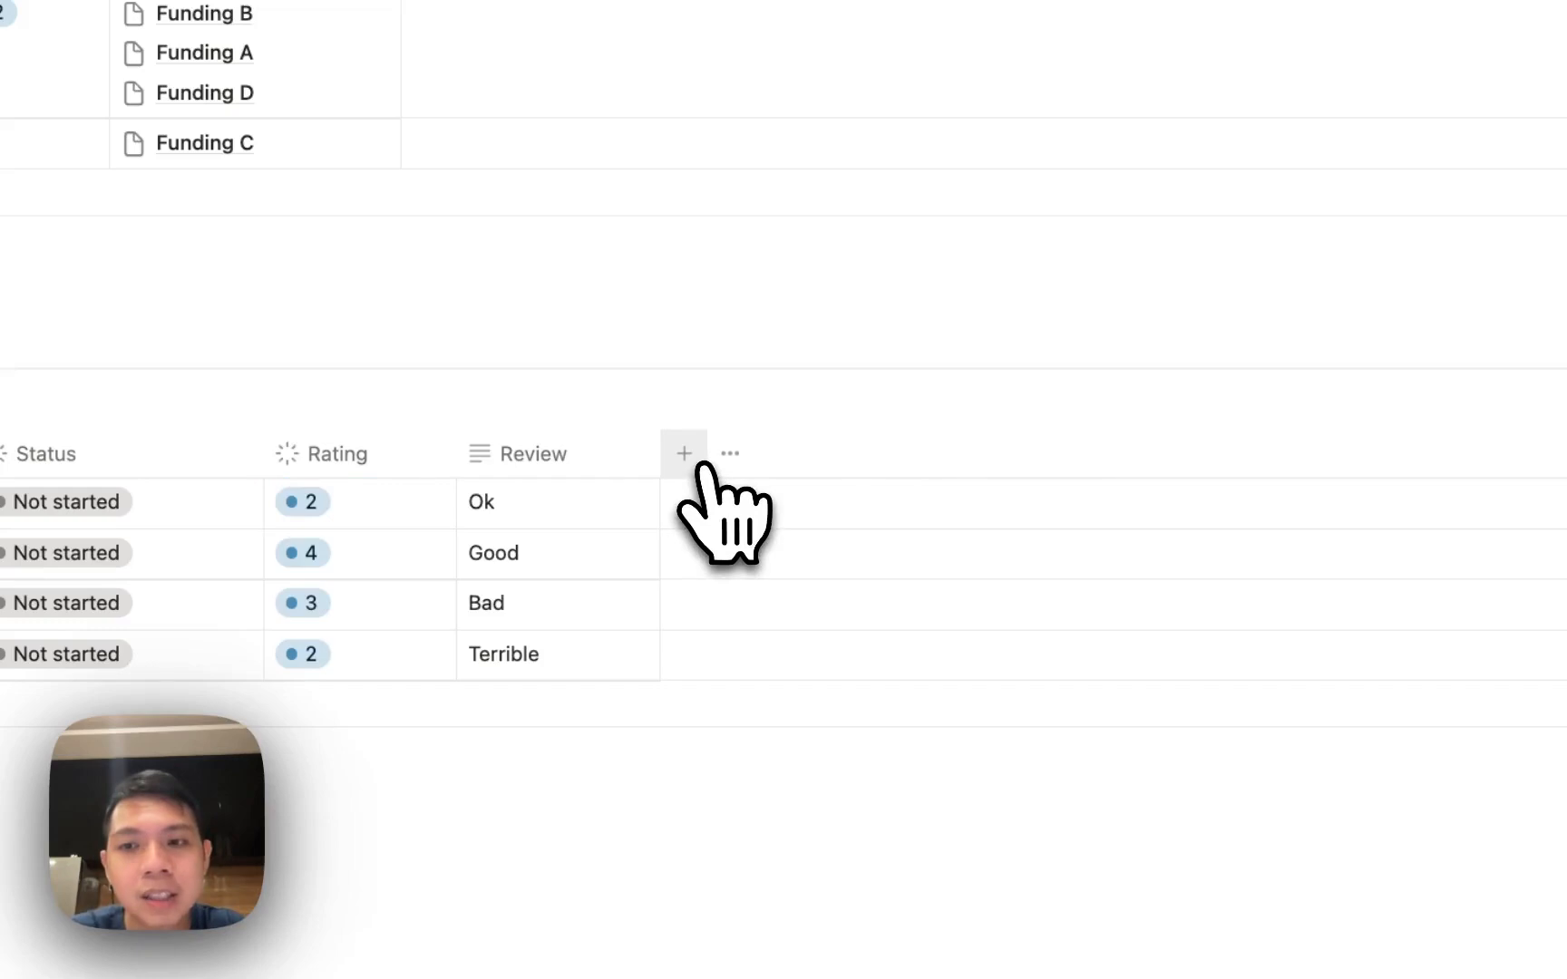
pyautogui.write('formula')
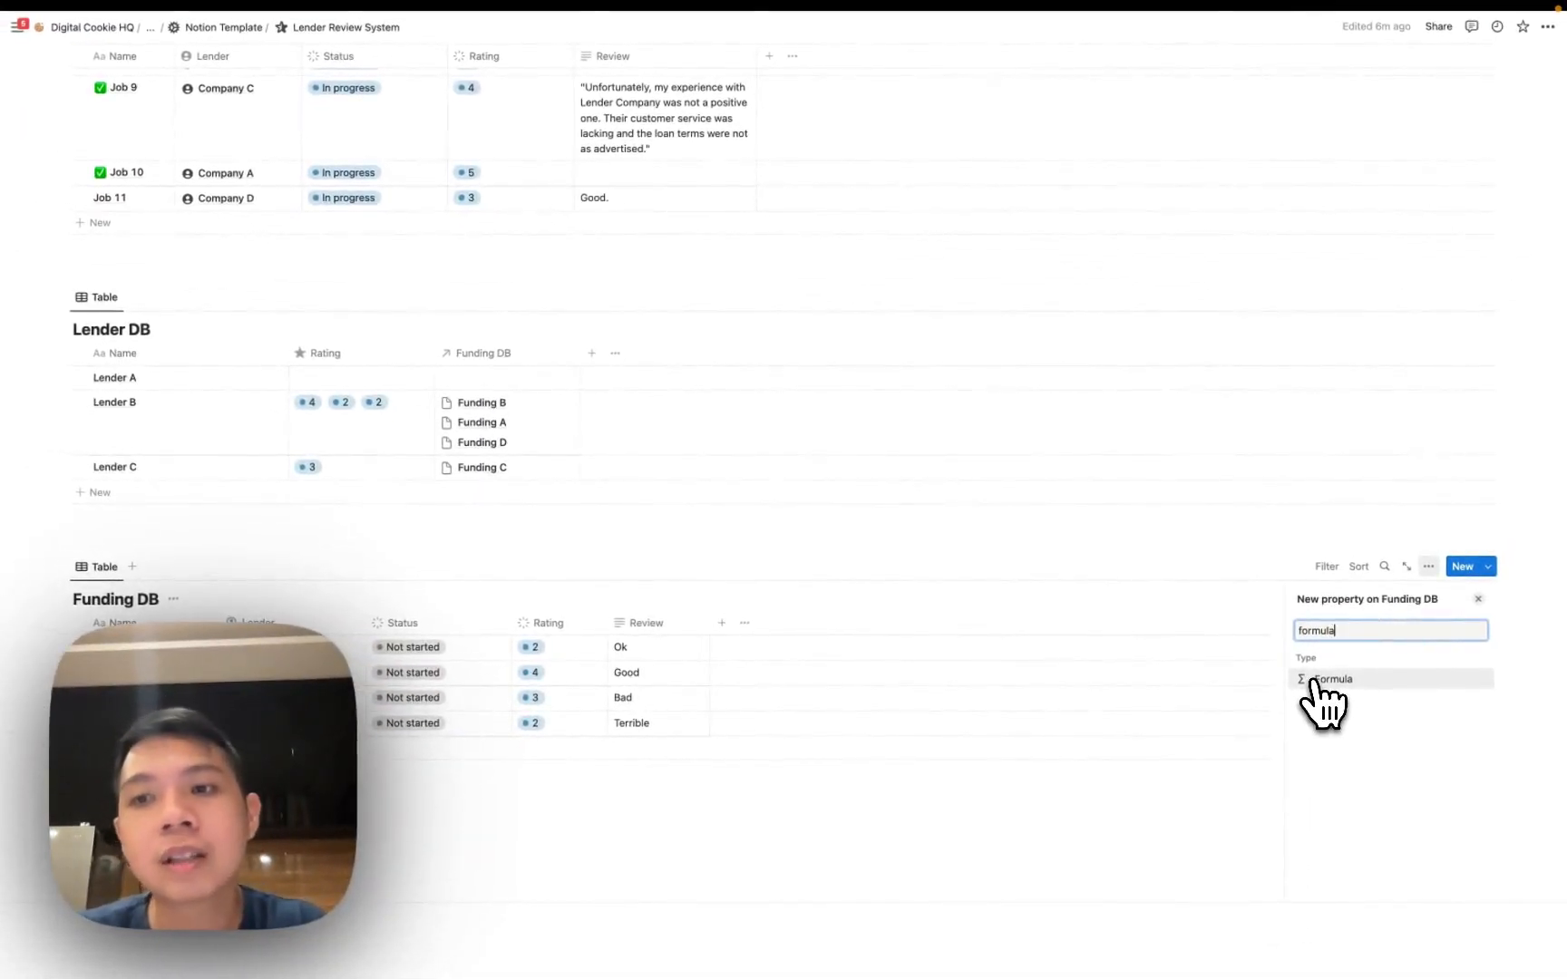
pyautogui.click(1312, 683)
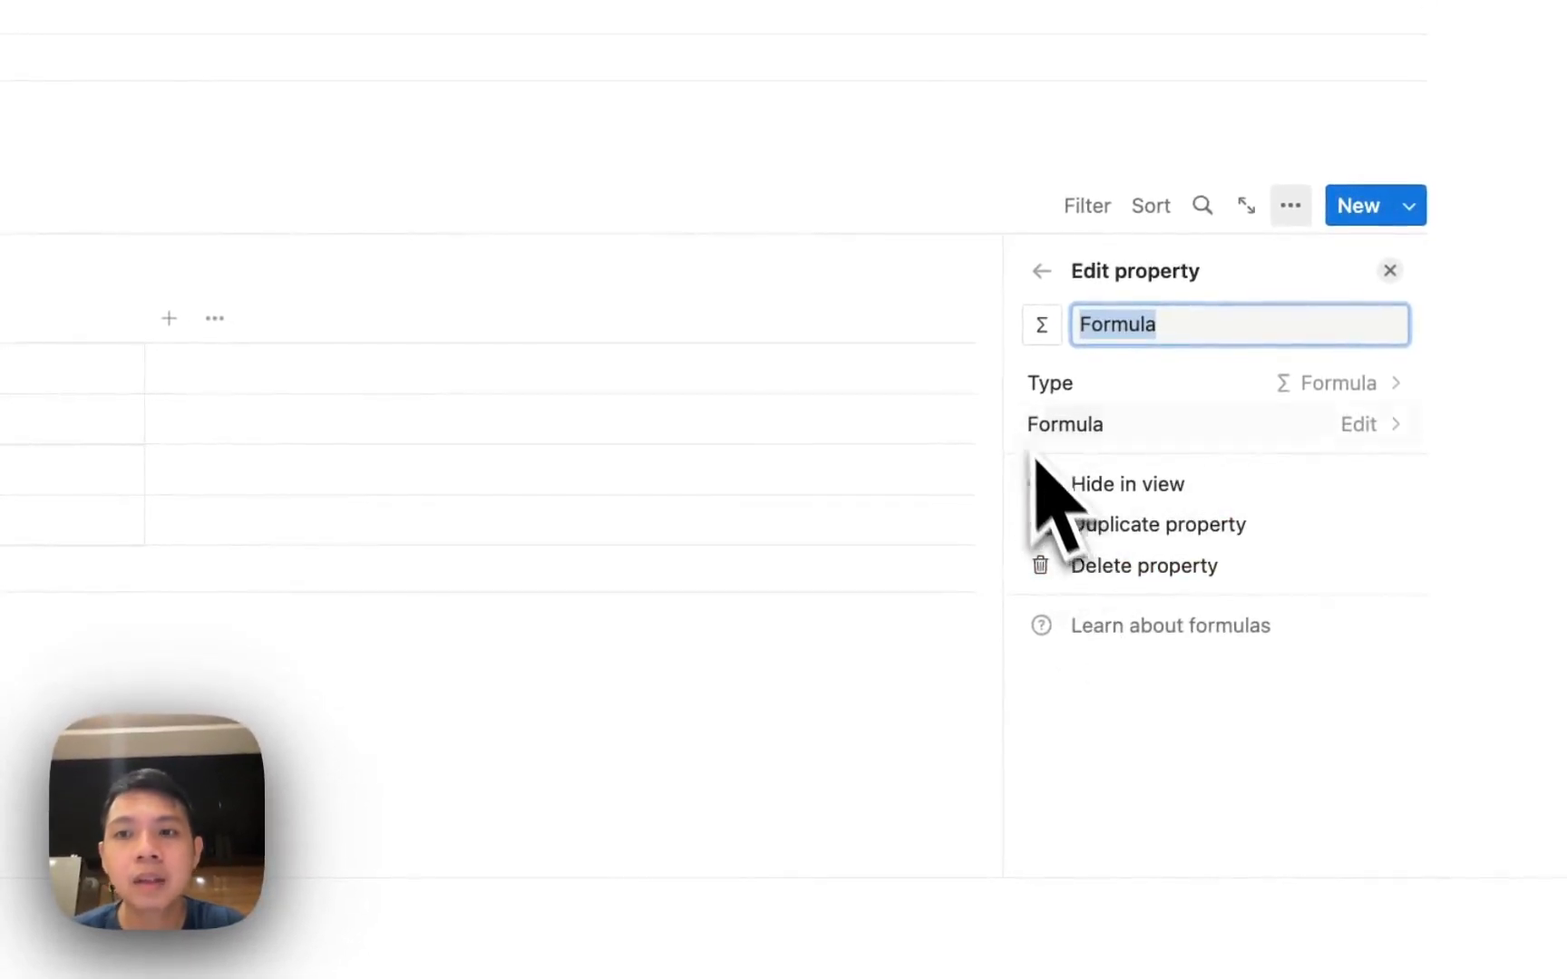
pyautogui.write('Rating')
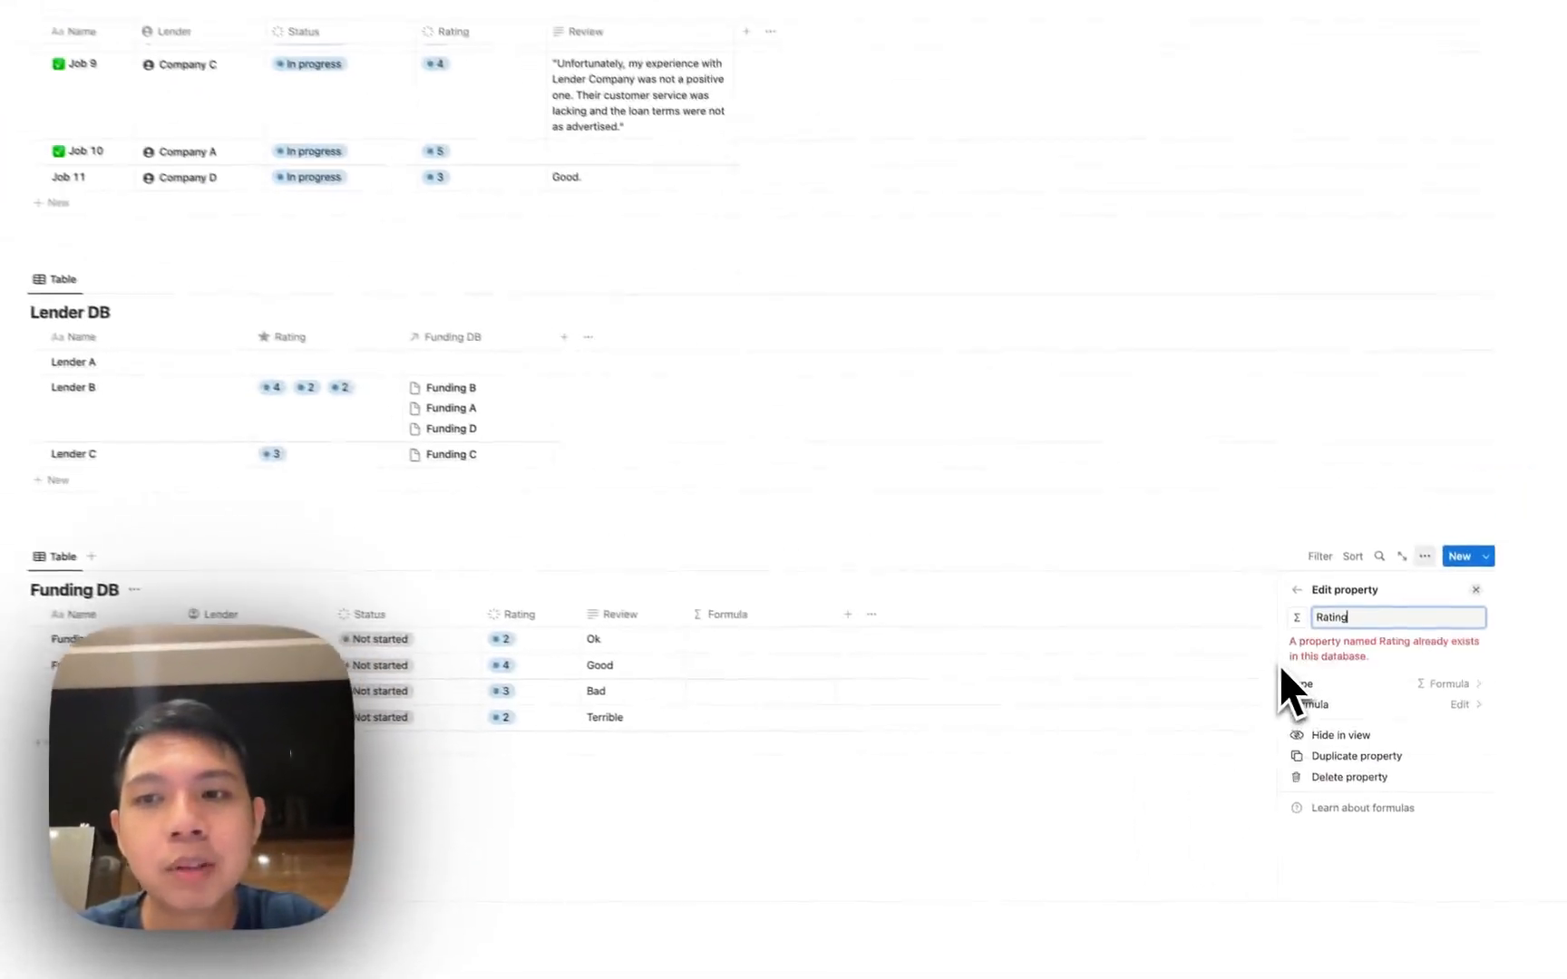
pyautogui.write(' Number')
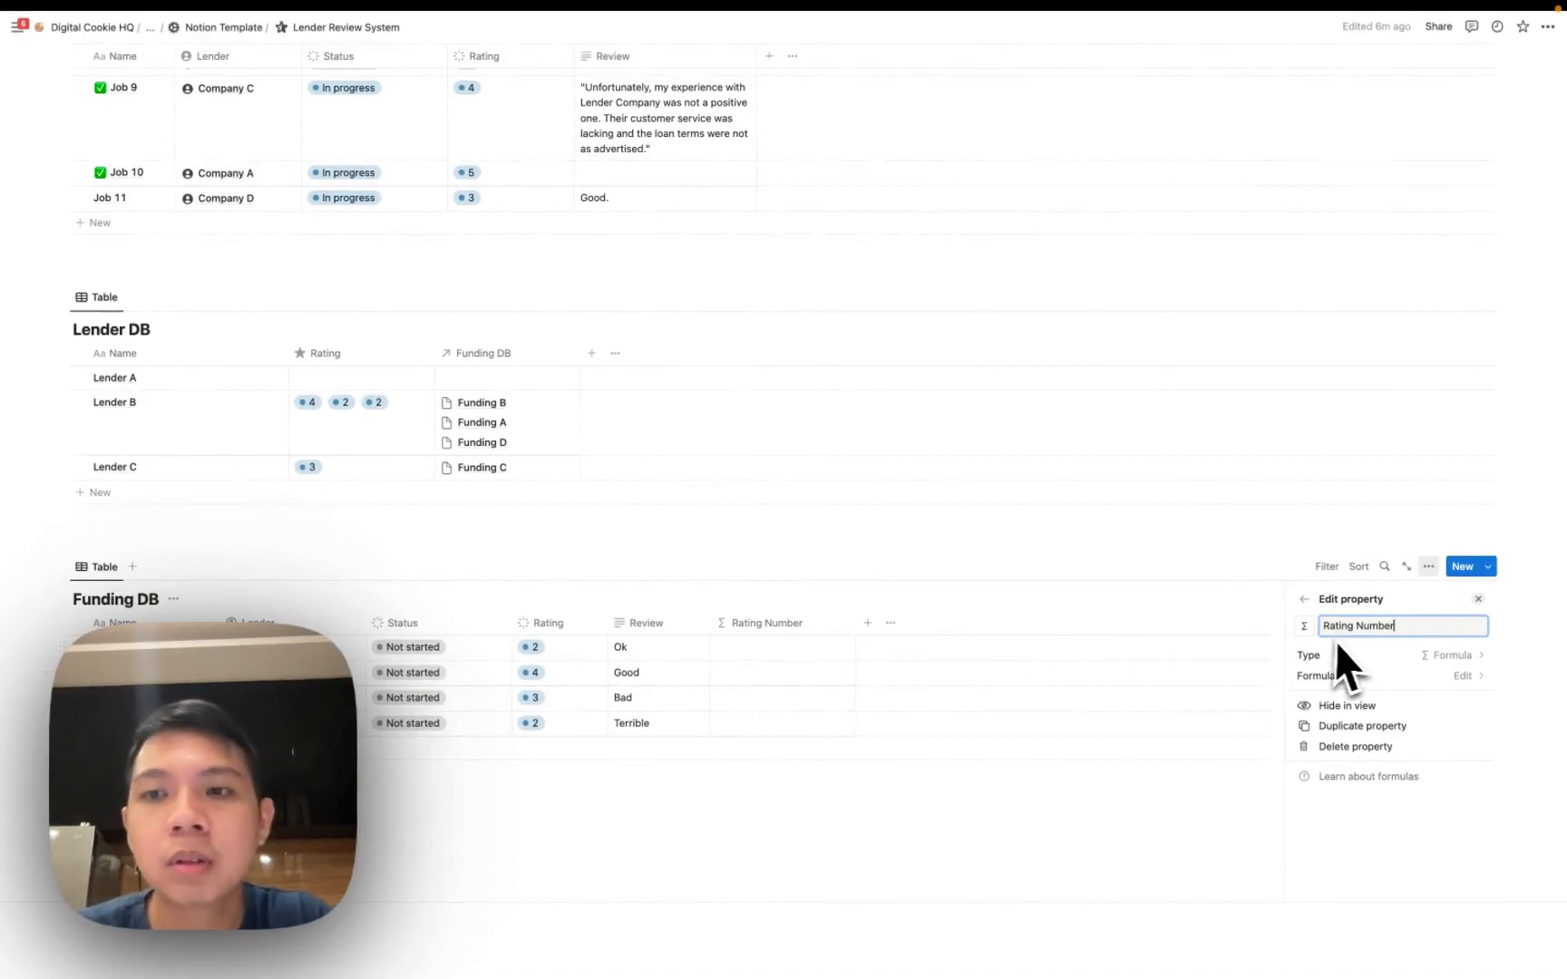
# Give the Rating Number property the exclamation octagon icon and narrow its column in Funding DB.
pyautogui.click(1304, 626)
pyautogui.write('stop')
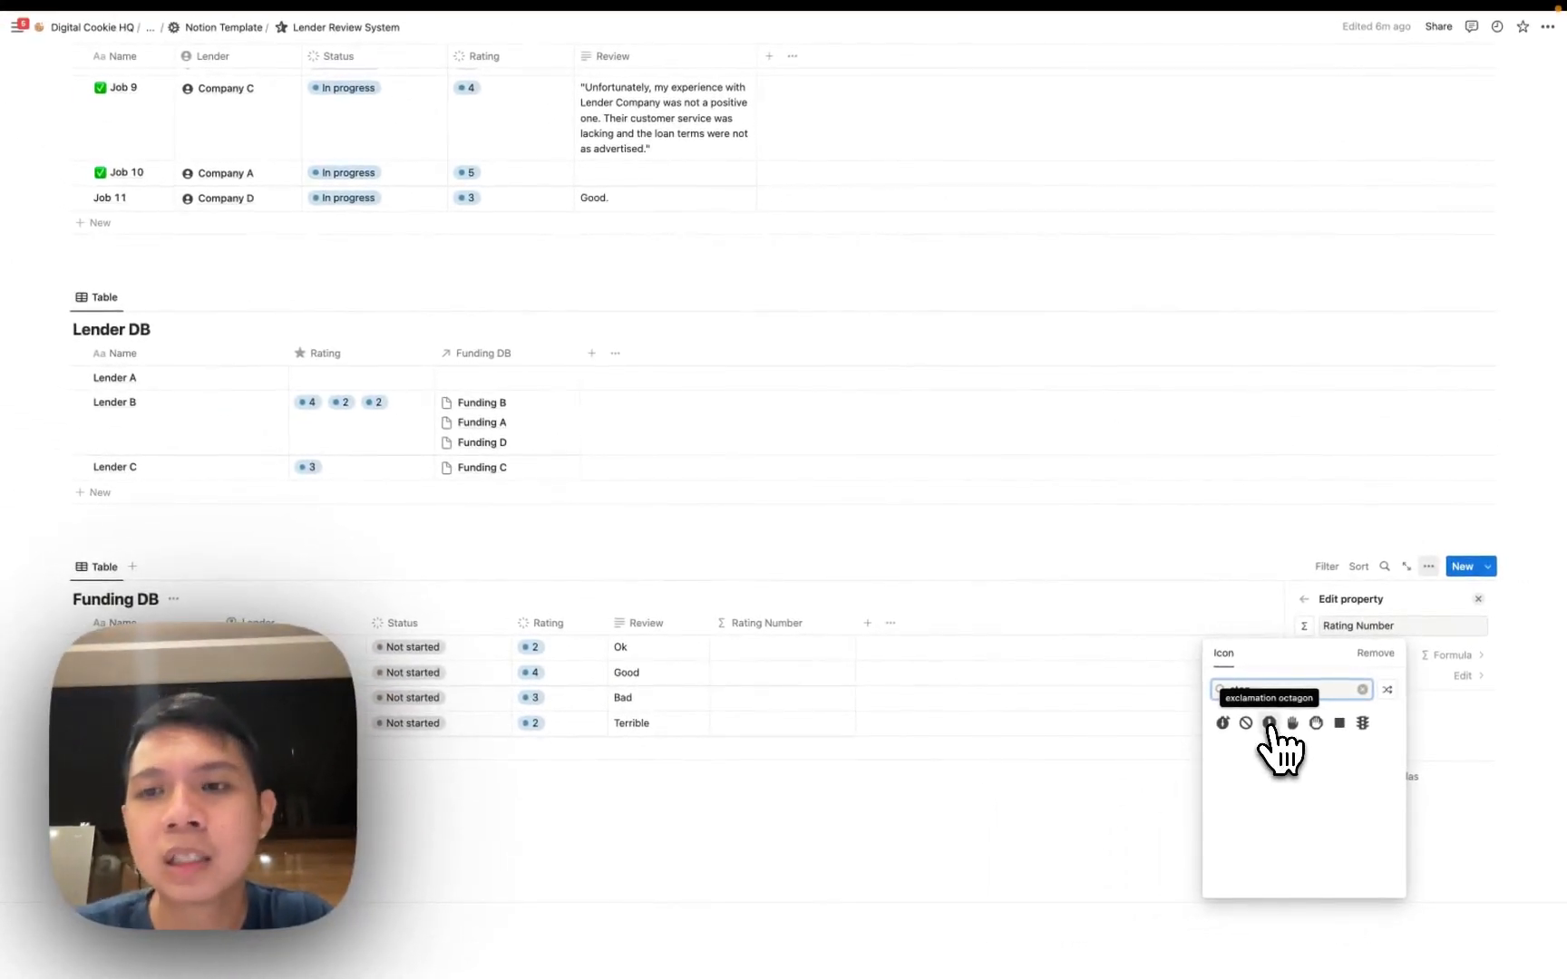
pyautogui.click(1268, 723)
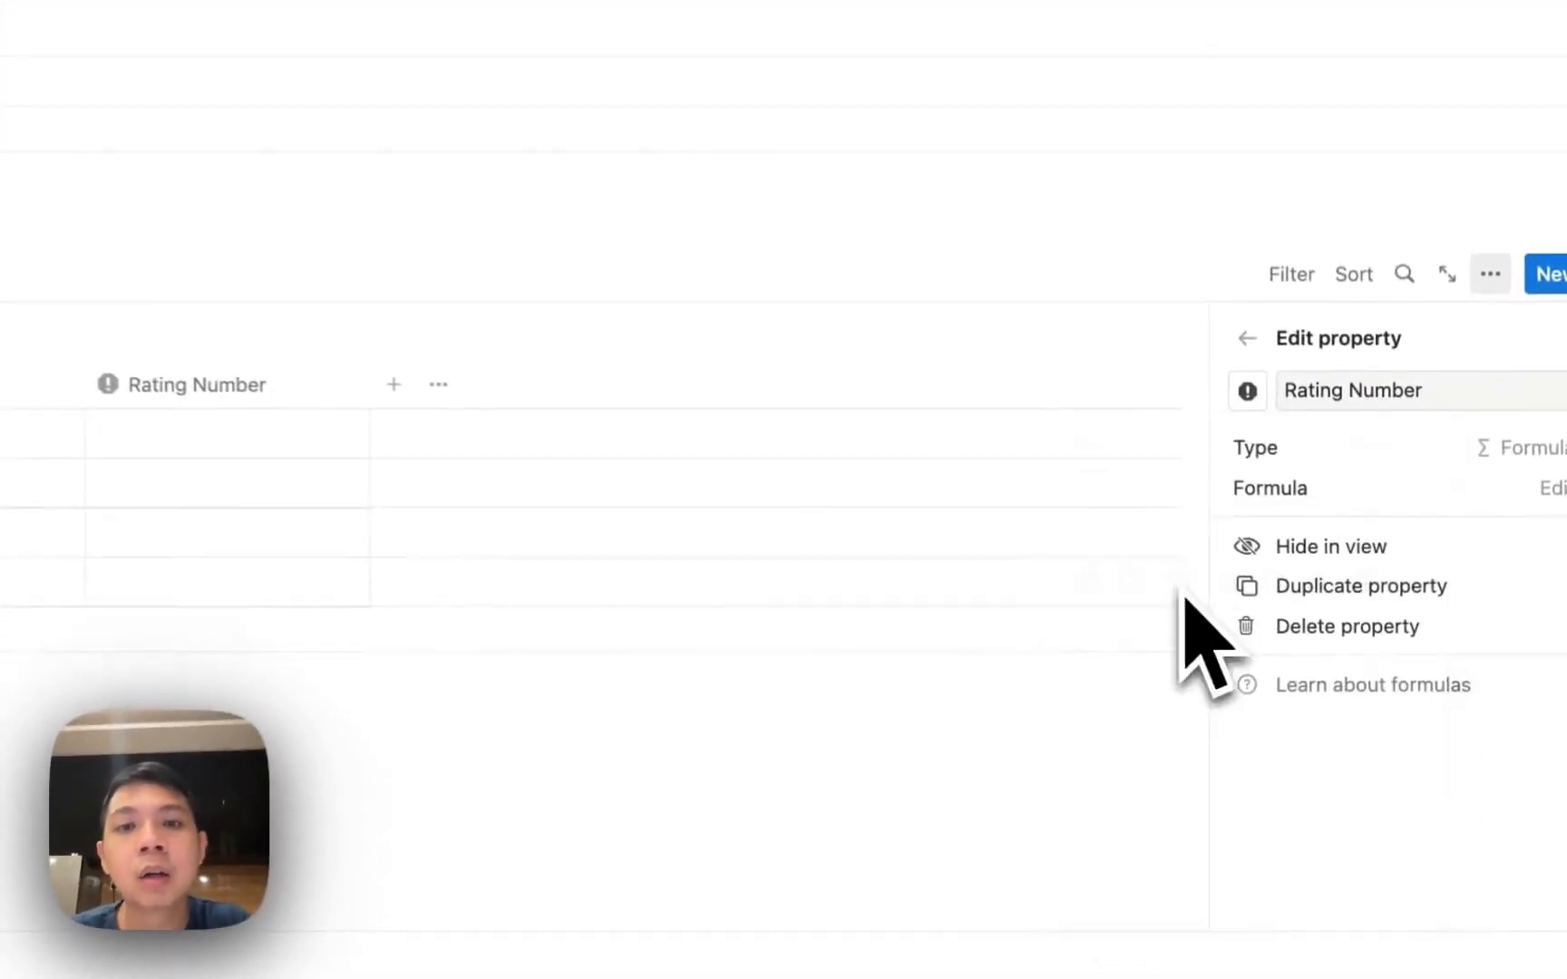
pyautogui.click(566, 456)
pyautogui.moveTo(347, 394); pyautogui.dragTo(301, 391)
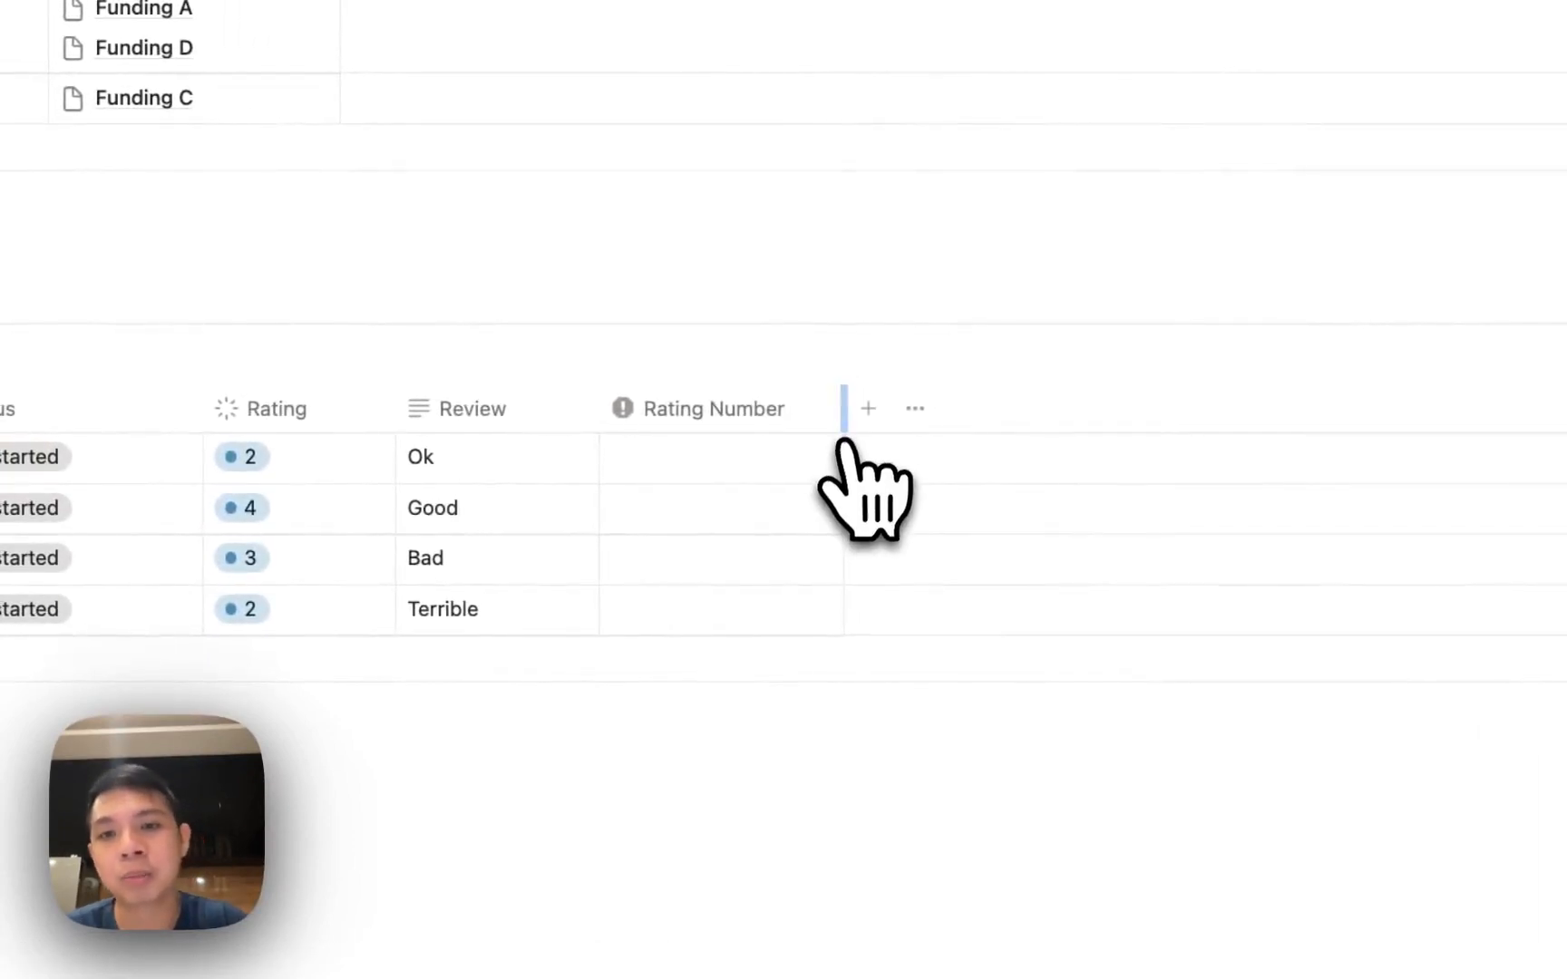
# Set the Rating Number formula in Funding DB to toNumber(prop("Rating")).
pyautogui.click(660, 453)
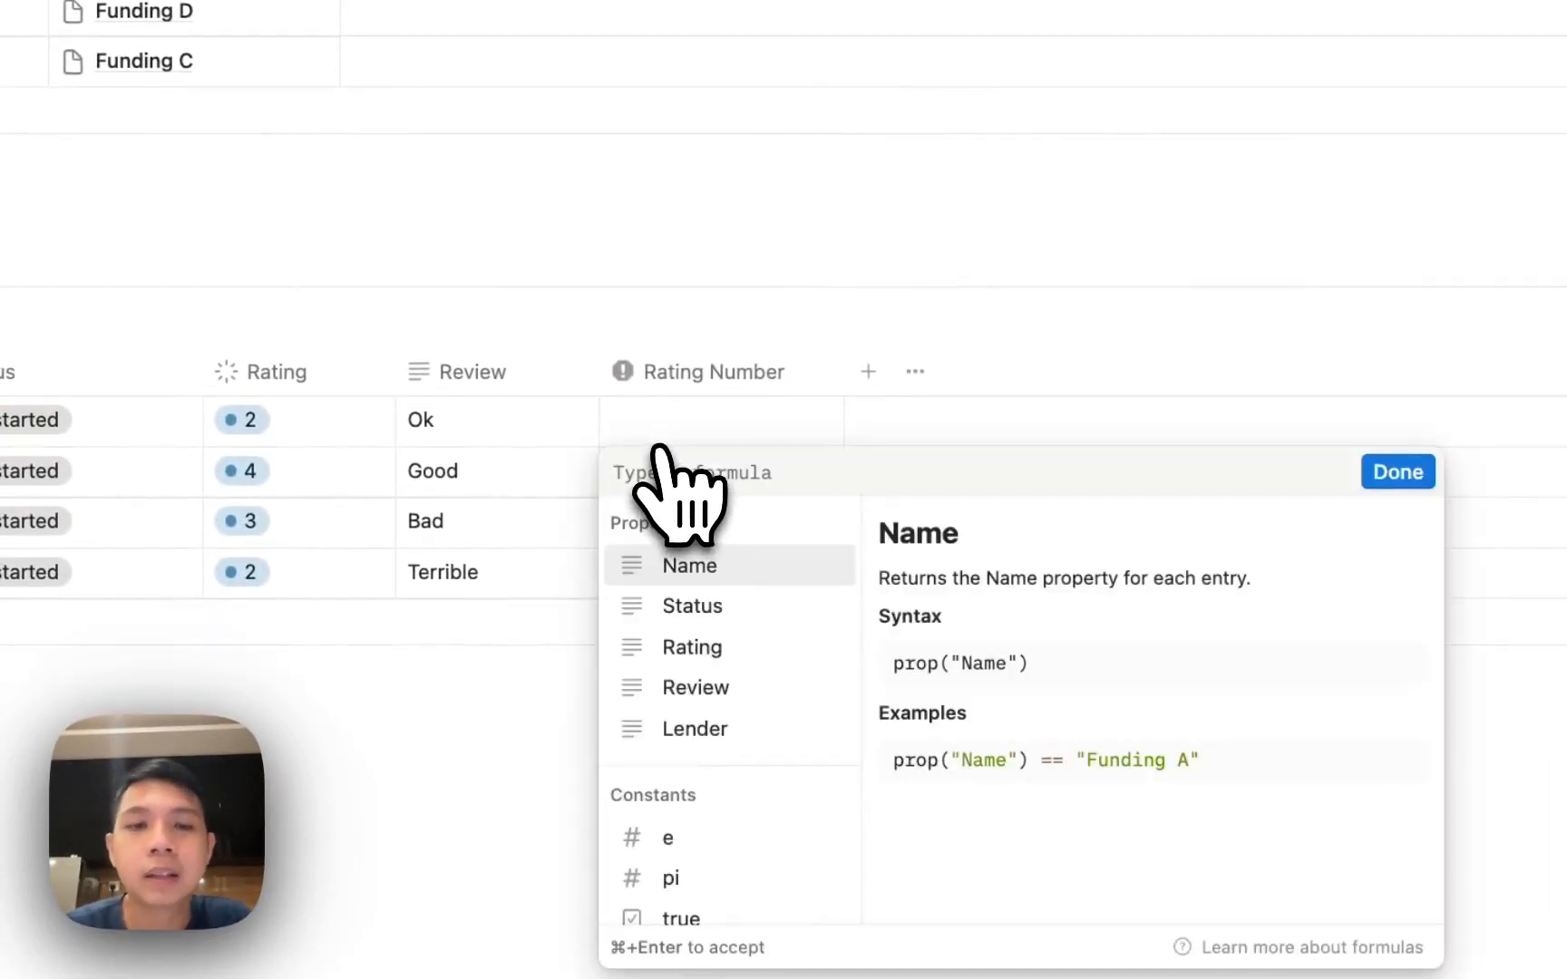
pyautogui.write('toNumber')
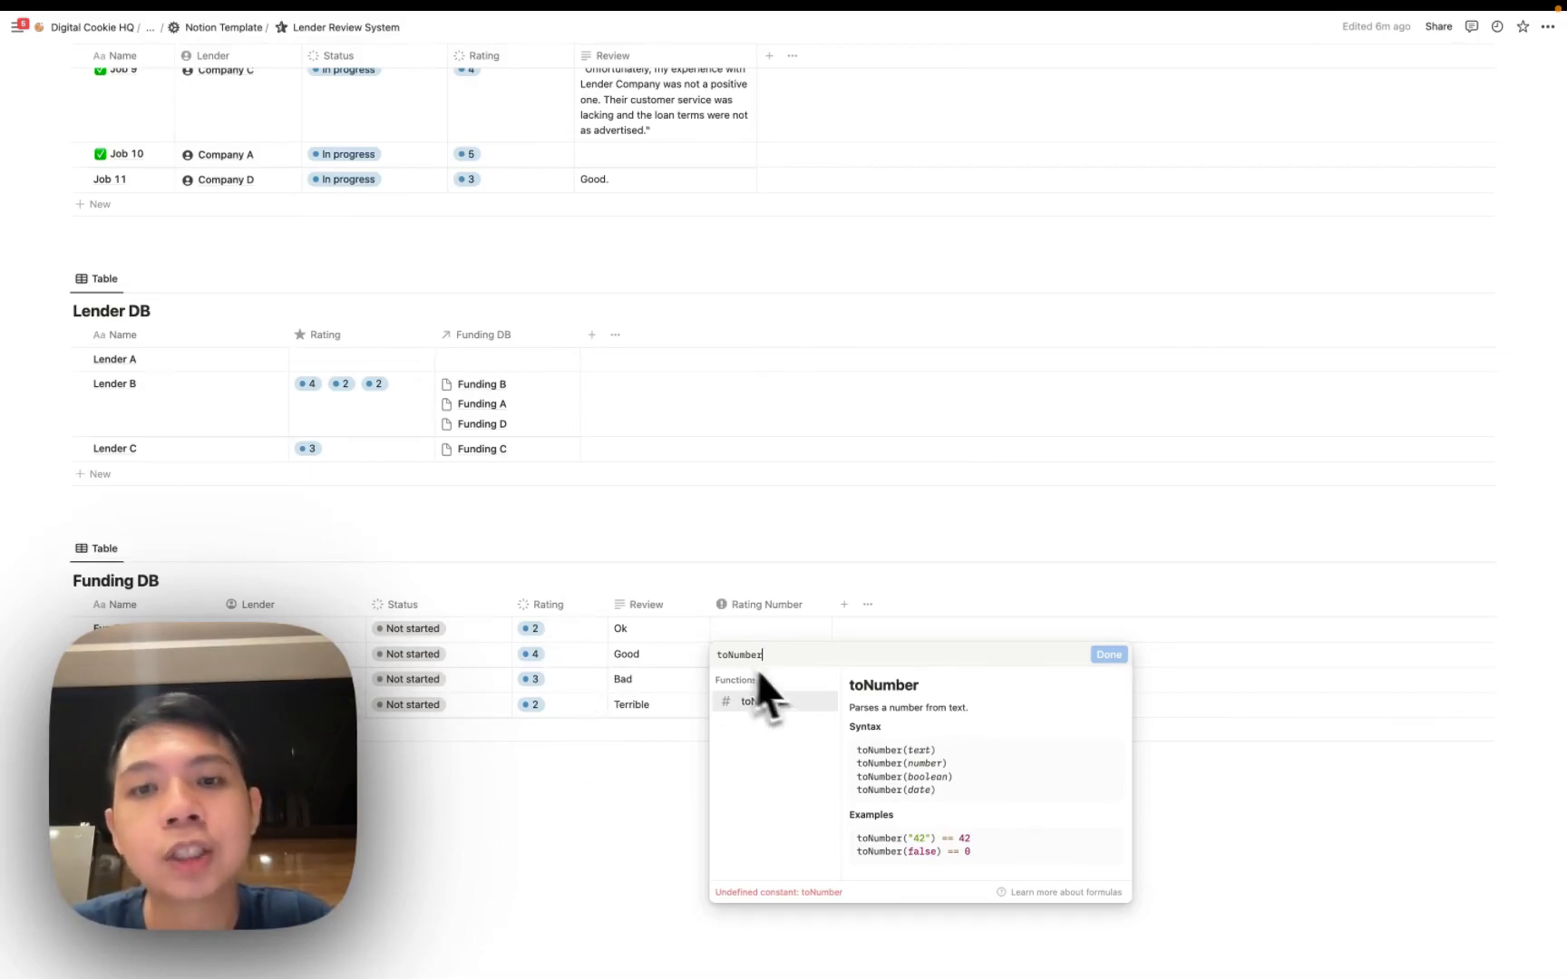
pyautogui.write('(')
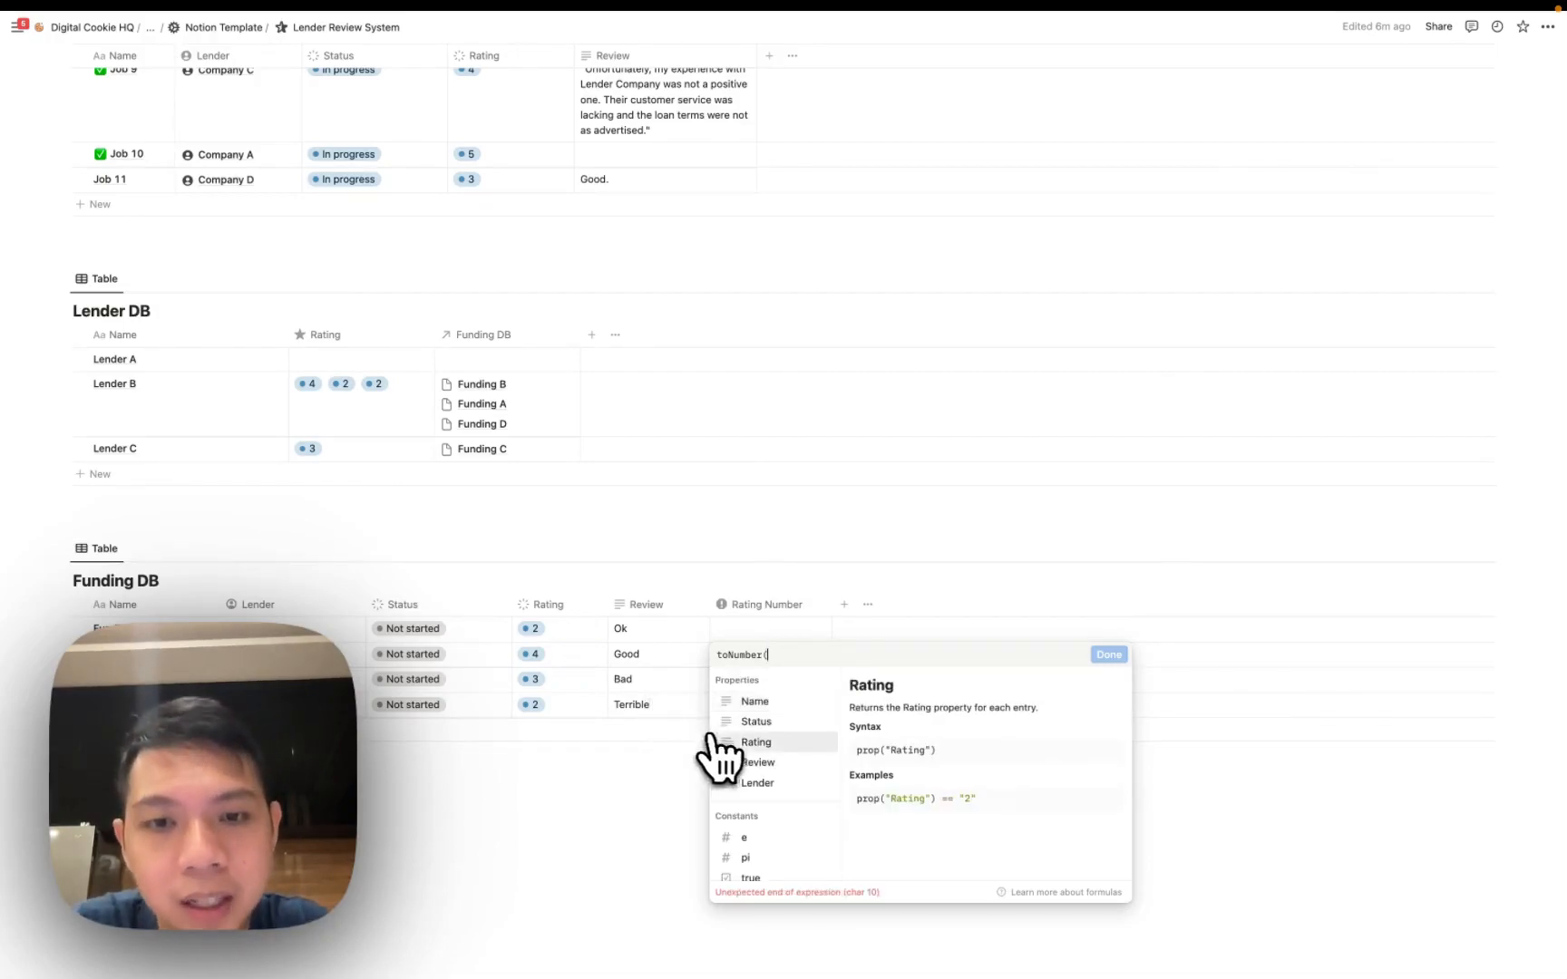
pyautogui.click(749, 741)
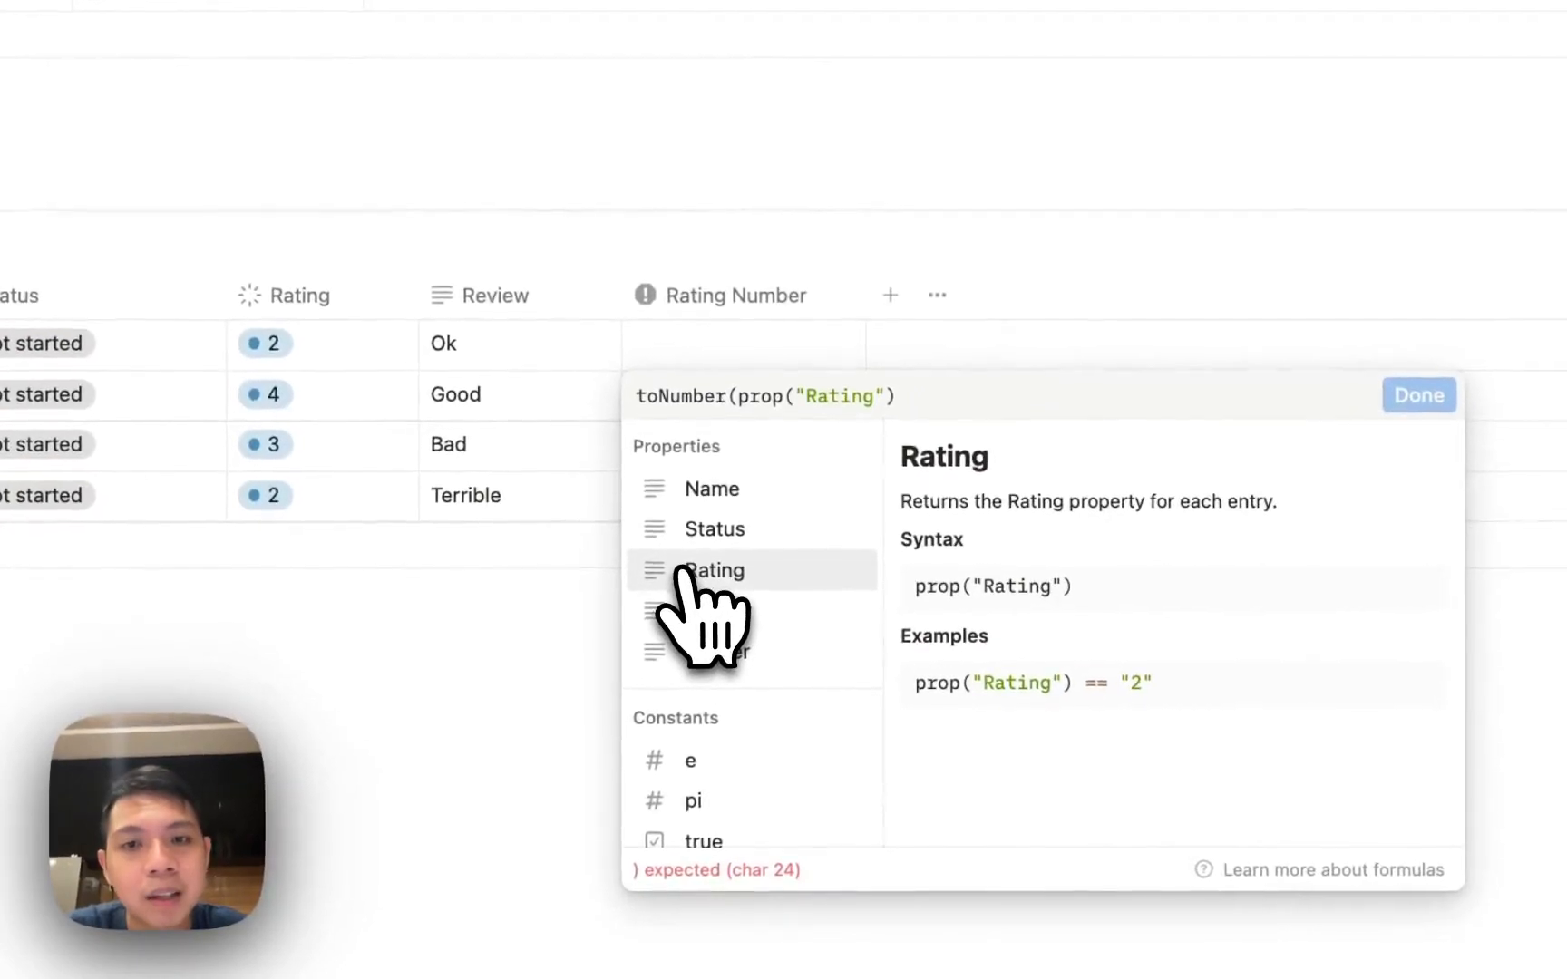
pyautogui.write(')')
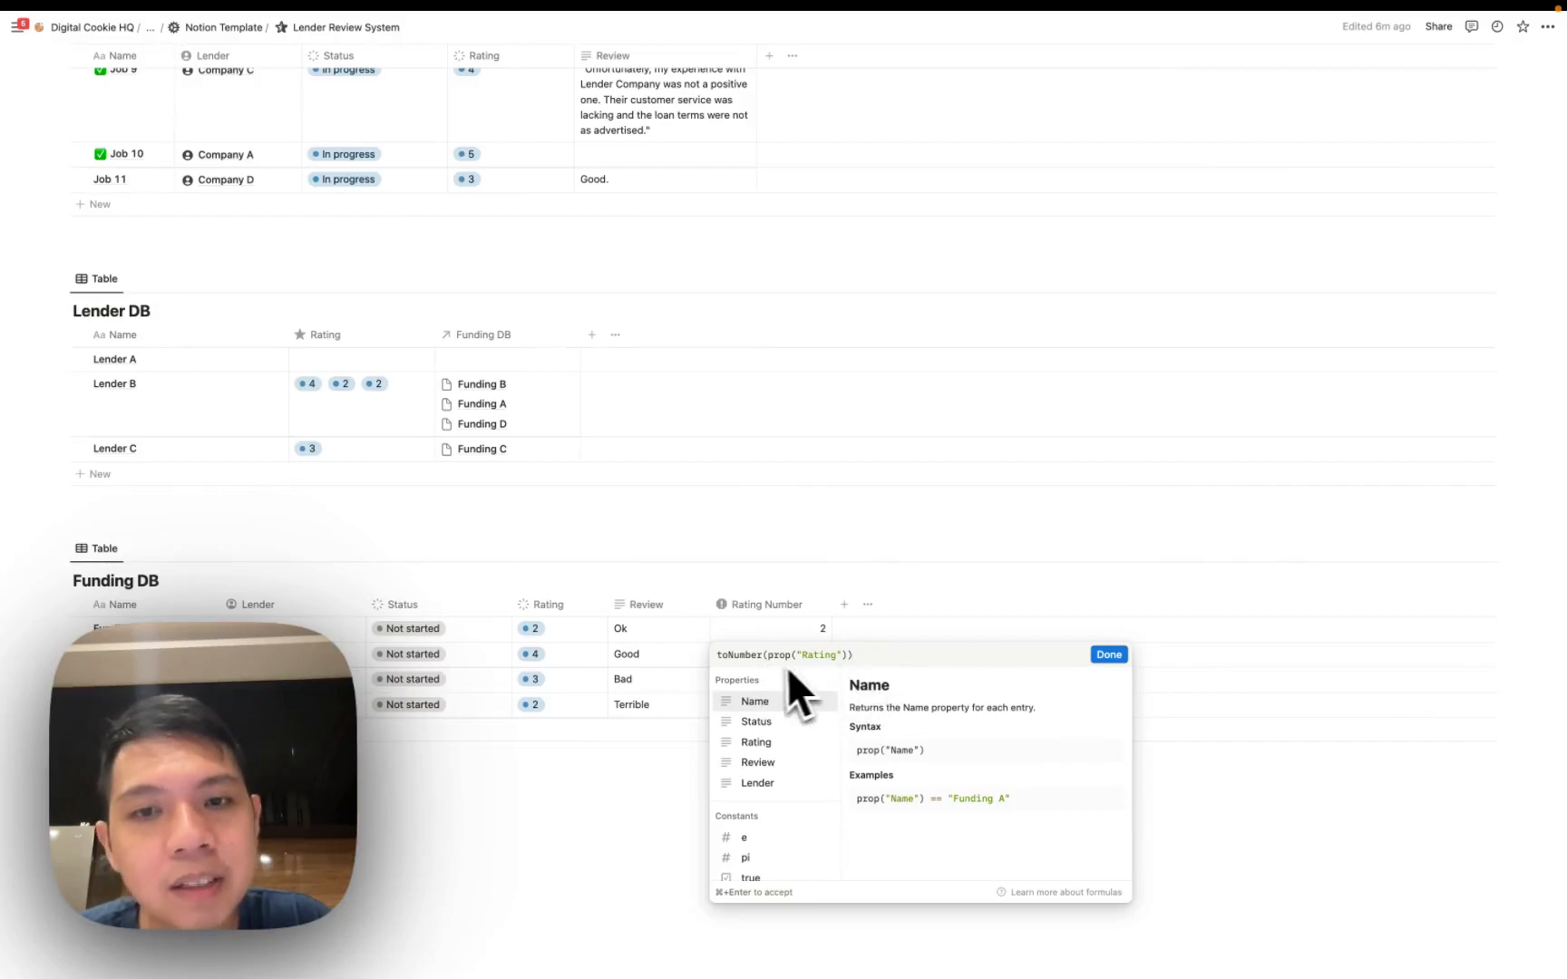
pyautogui.click(806, 638)
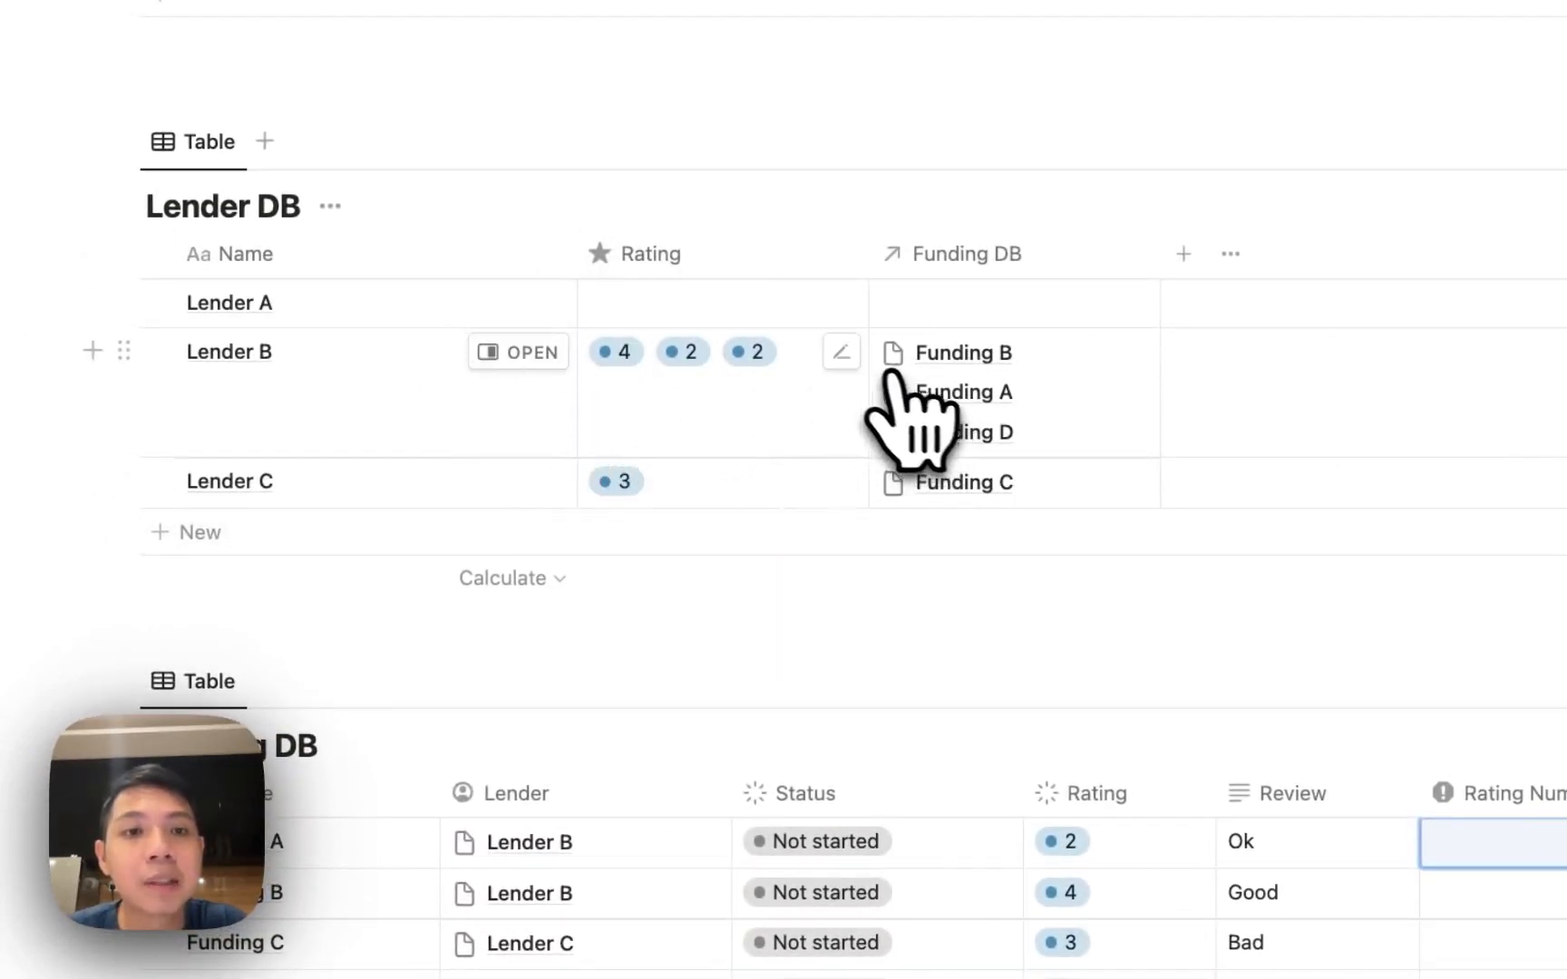
# Change the Rating rollup in Lender DB to use the Rating Number property, calculated as Sum.
pyautogui.click(845, 356)
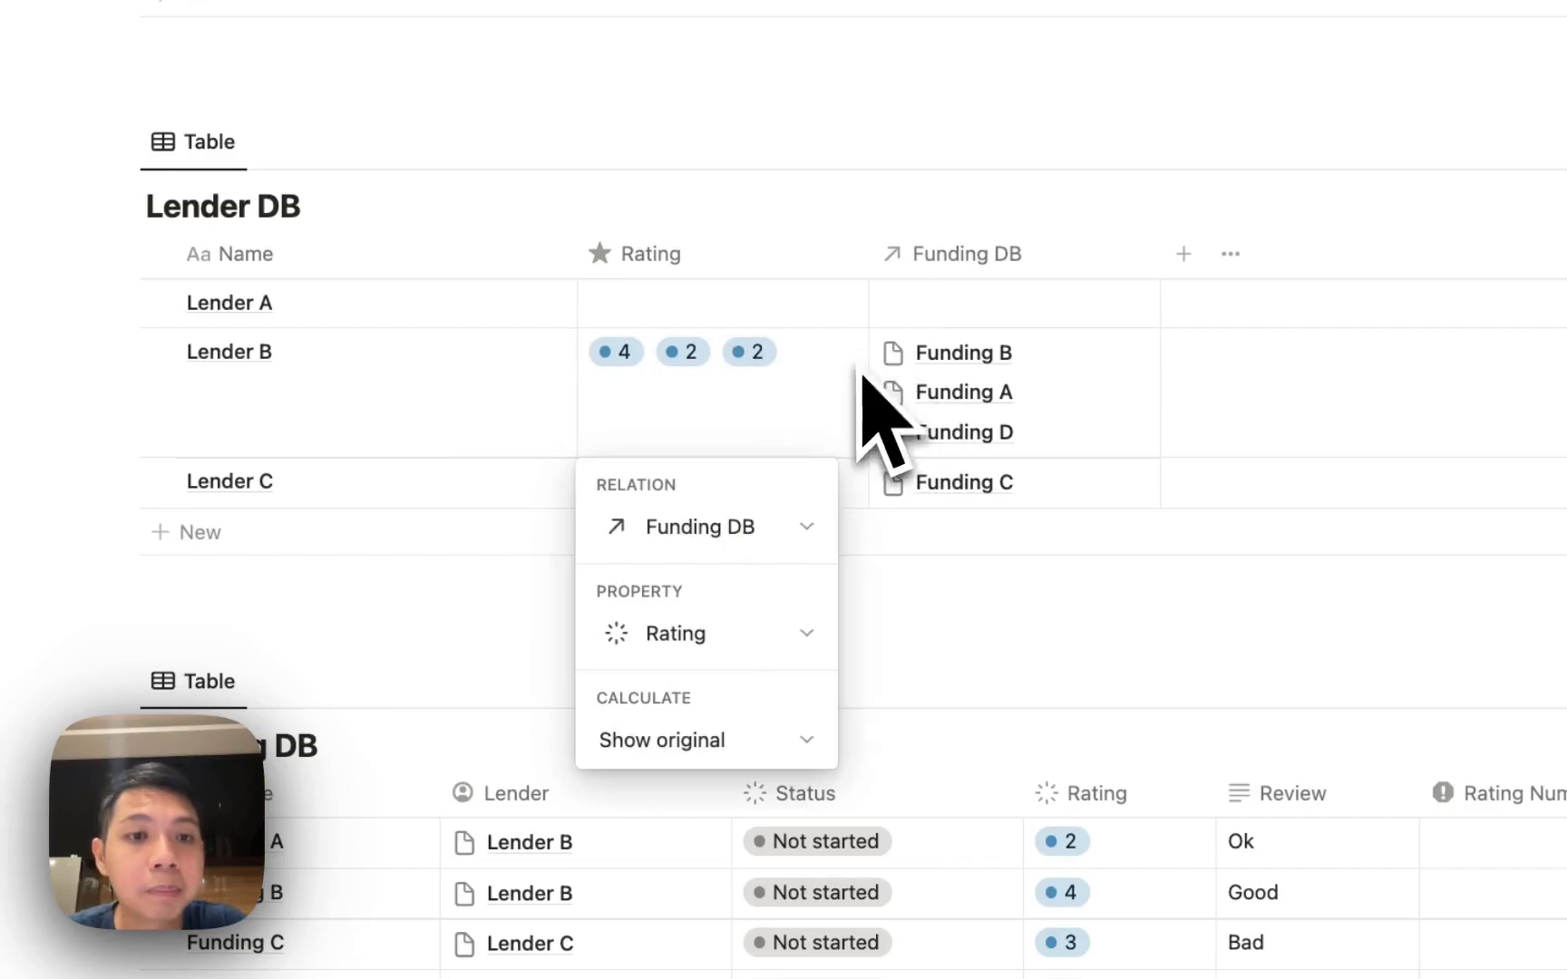
pyautogui.click(721, 635)
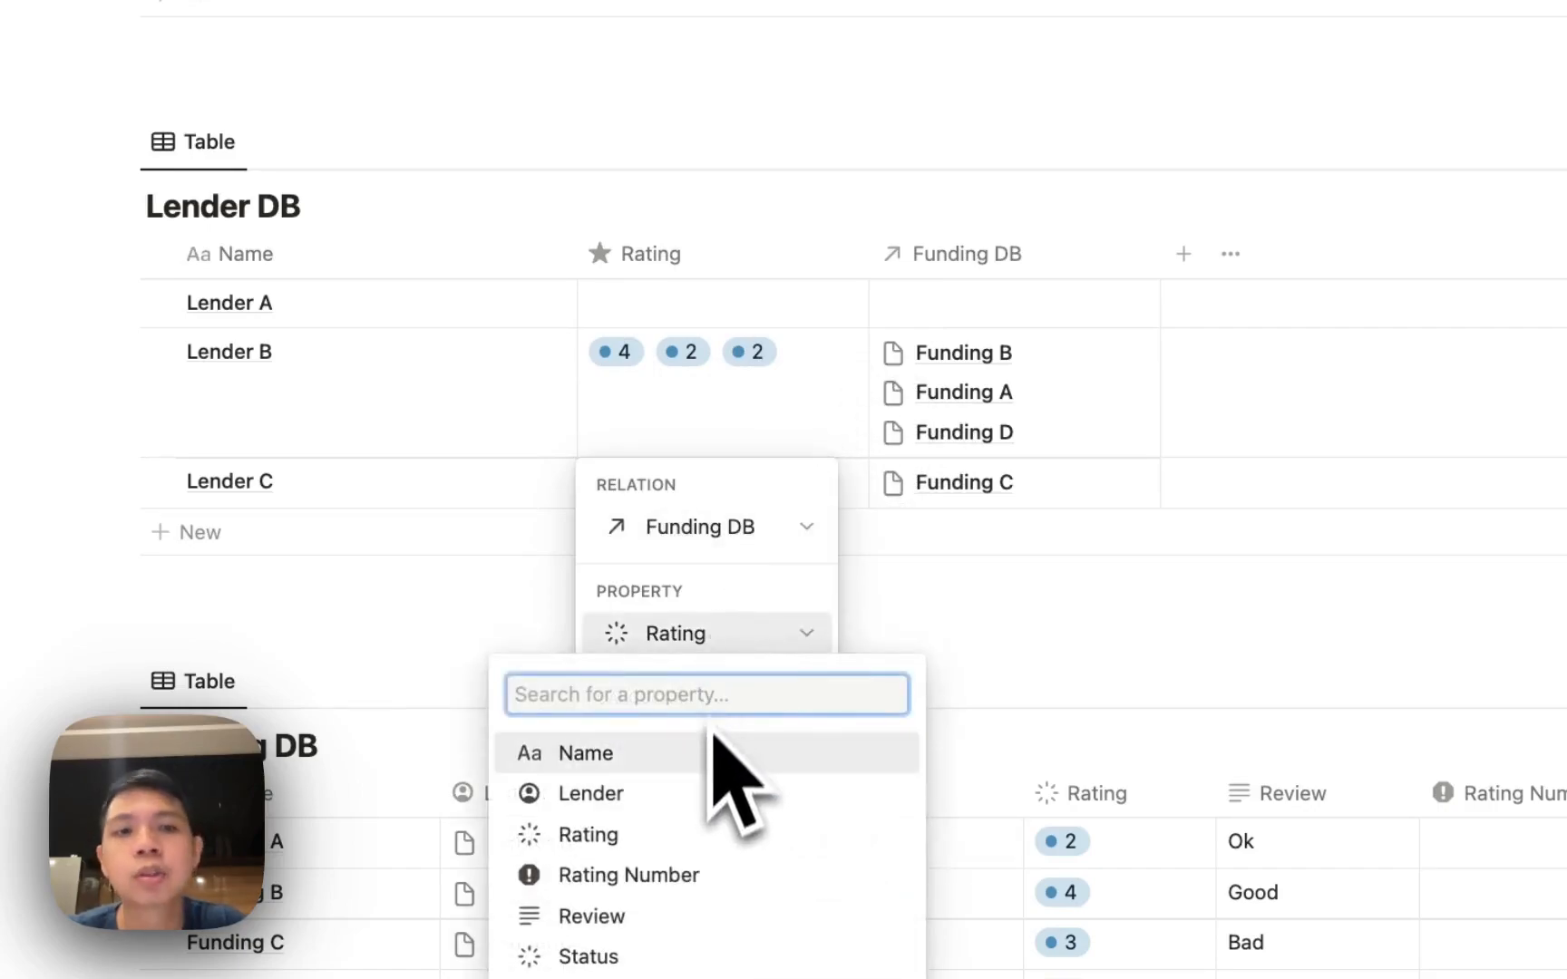
pyautogui.scroll(-3, 689, 789)
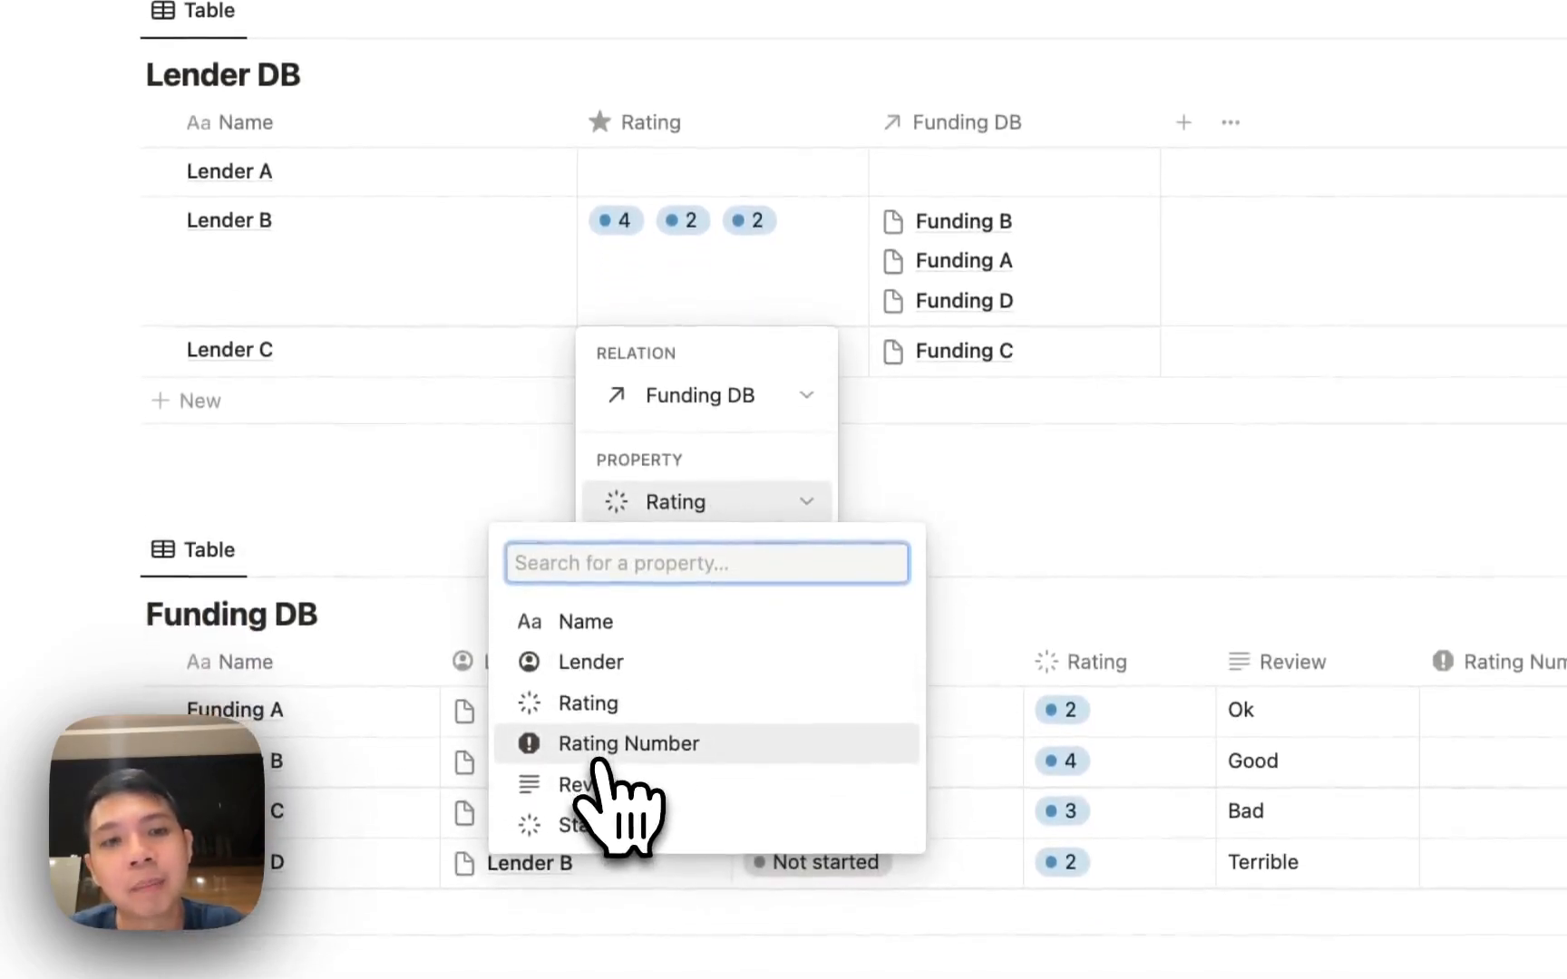
pyautogui.click(612, 751)
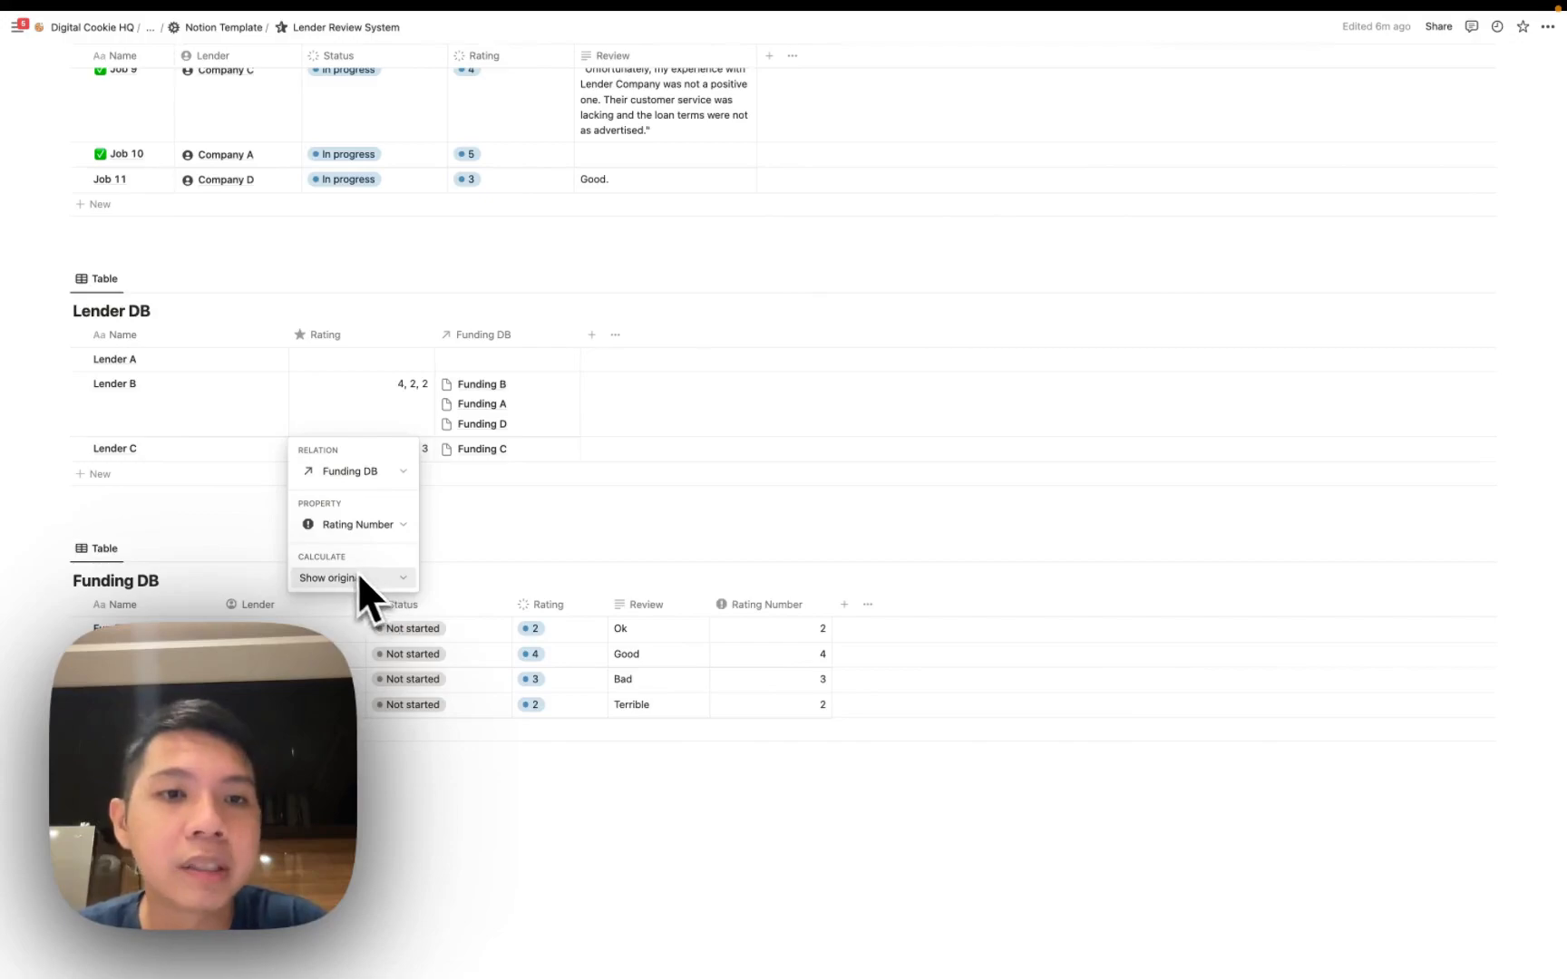
pyautogui.click(345, 578)
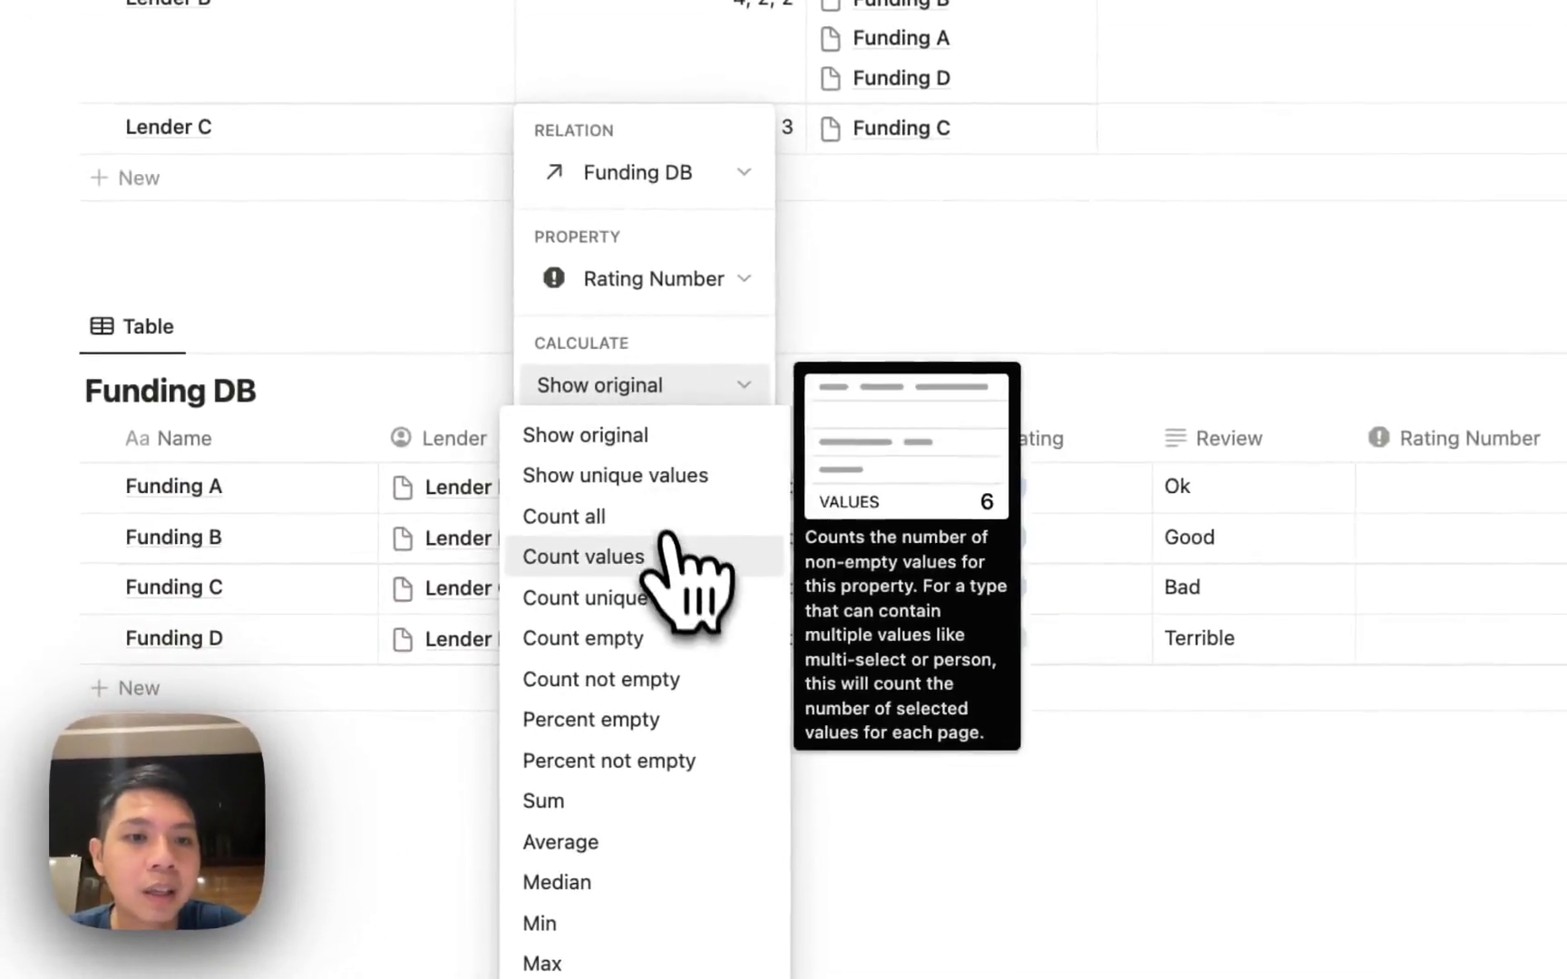
pyautogui.click(668, 782)
pyautogui.click(902, 350)
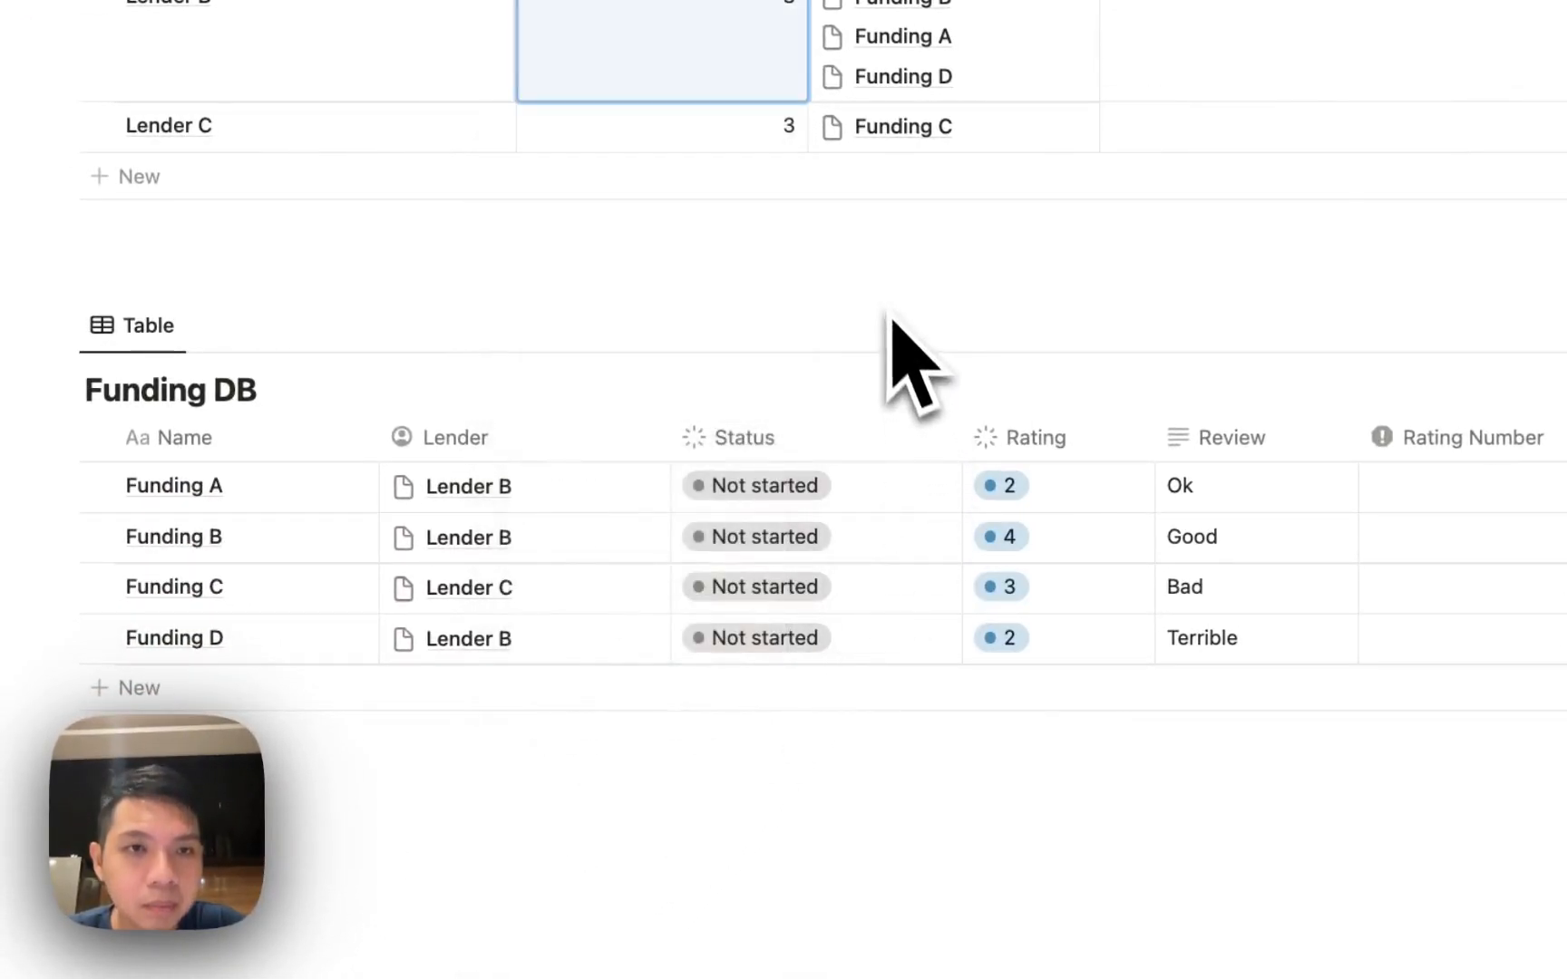
# Narrow the Rating column of Lender DB.
pyautogui.scroll(5, 860, 309)
pyautogui.scroll(3, 857, 304)
pyautogui.moveTo(848, 396); pyautogui.dragTo(698, 398)
pyautogui.press('Escape')
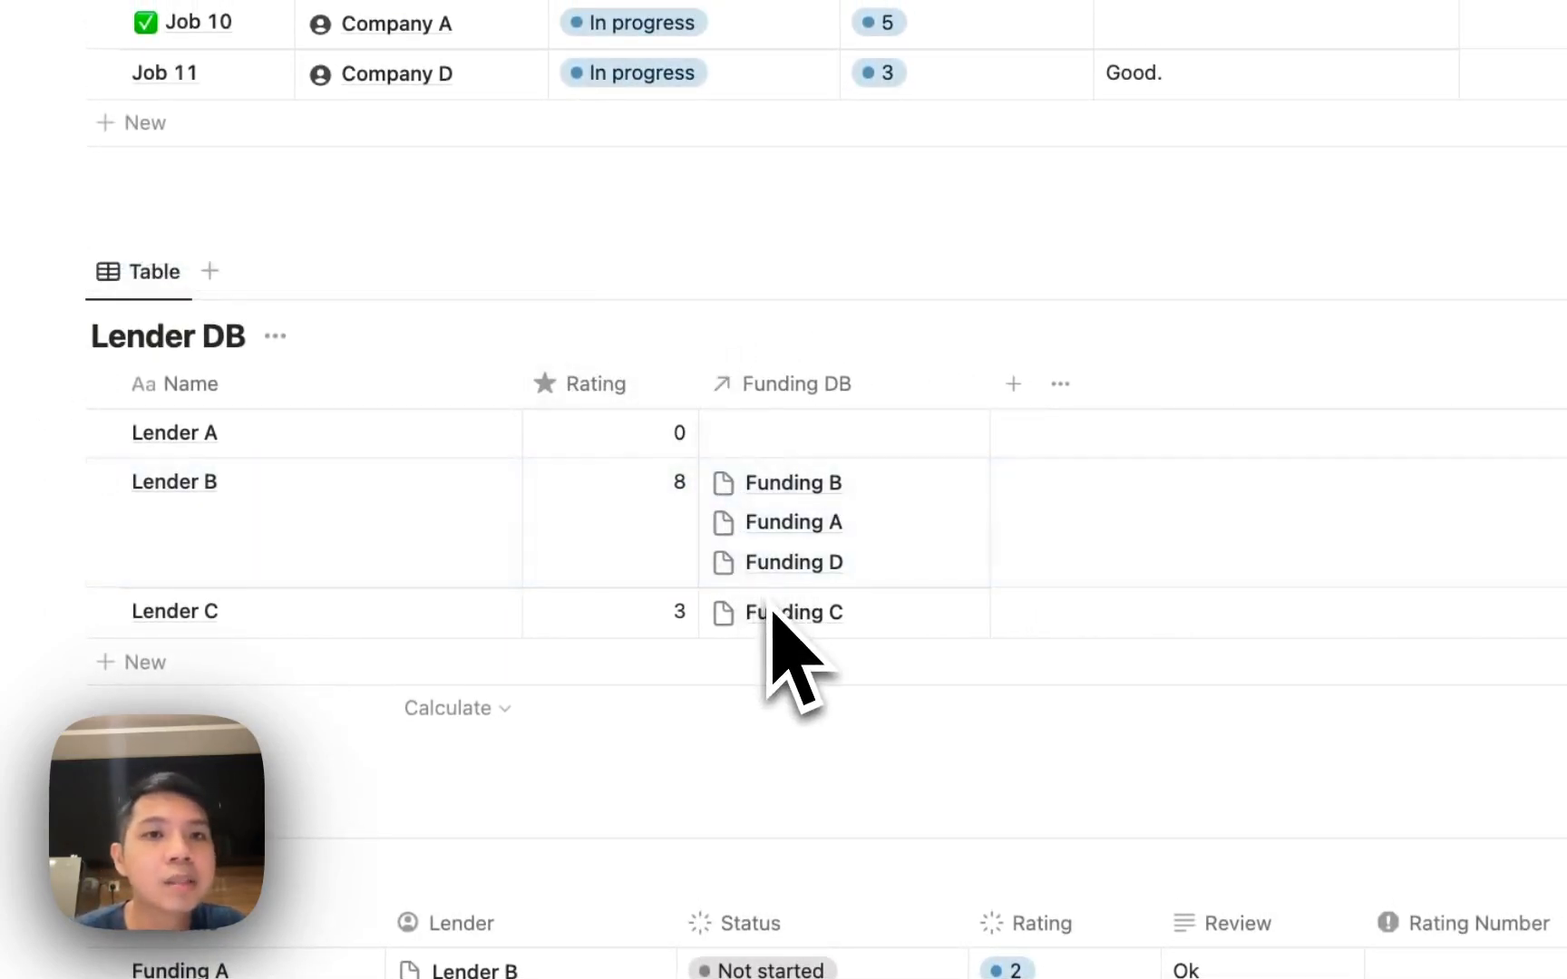
# Rename Lender DB's Funding DB relation property to Jobs, following the original Lender table.
pyautogui.scroll(5, 780, 635)
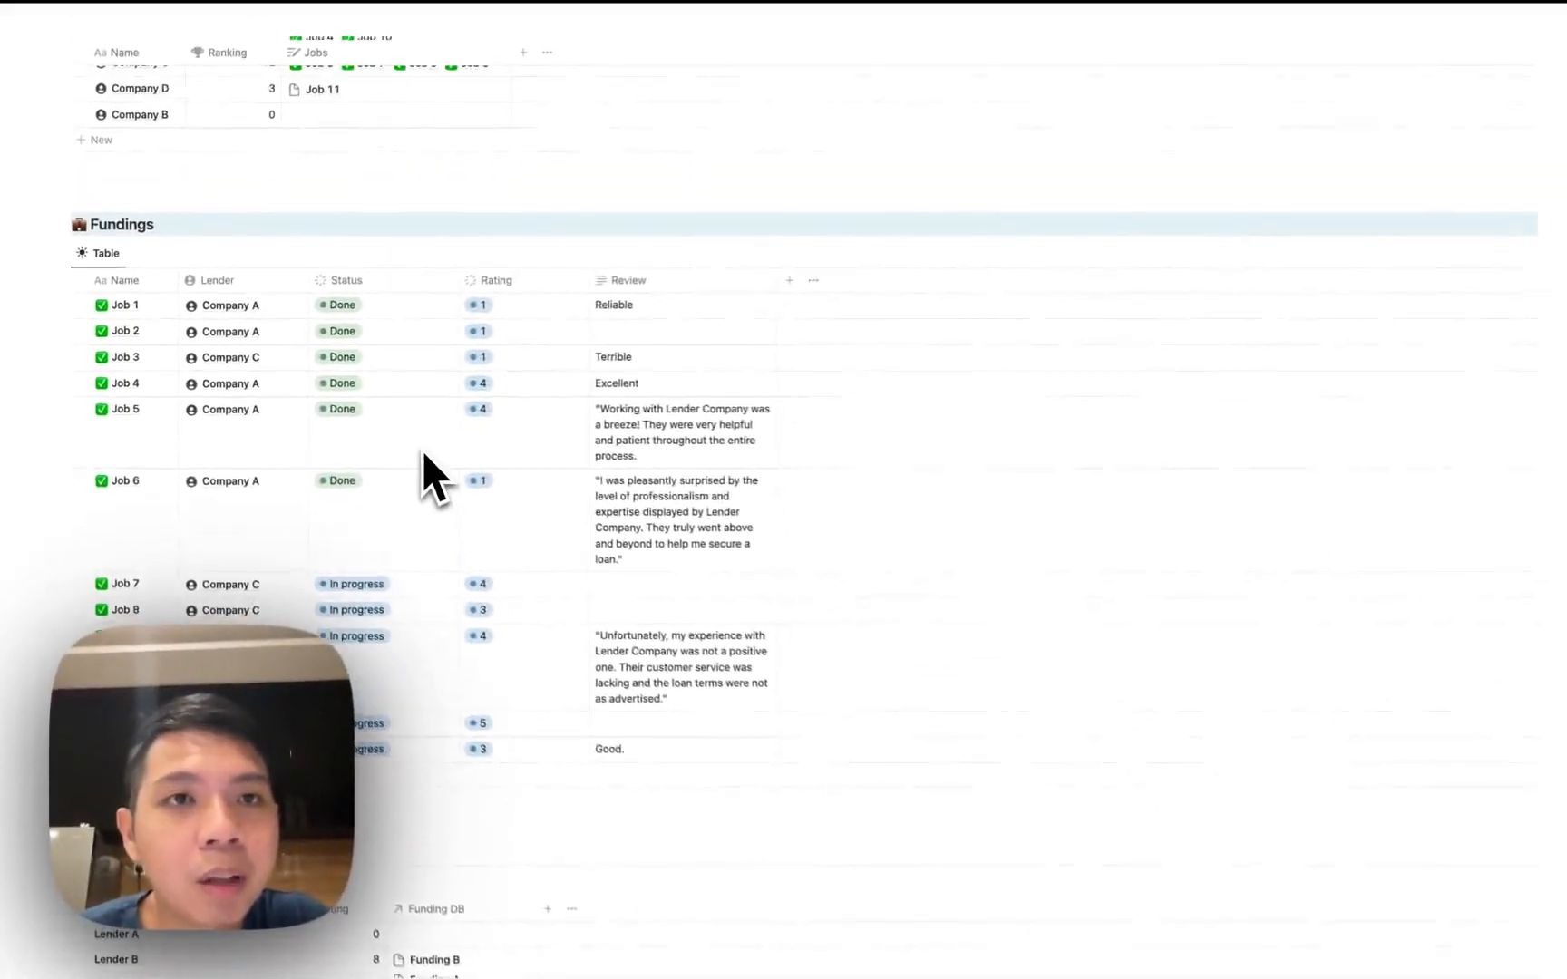
pyautogui.scroll(4, 412, 445)
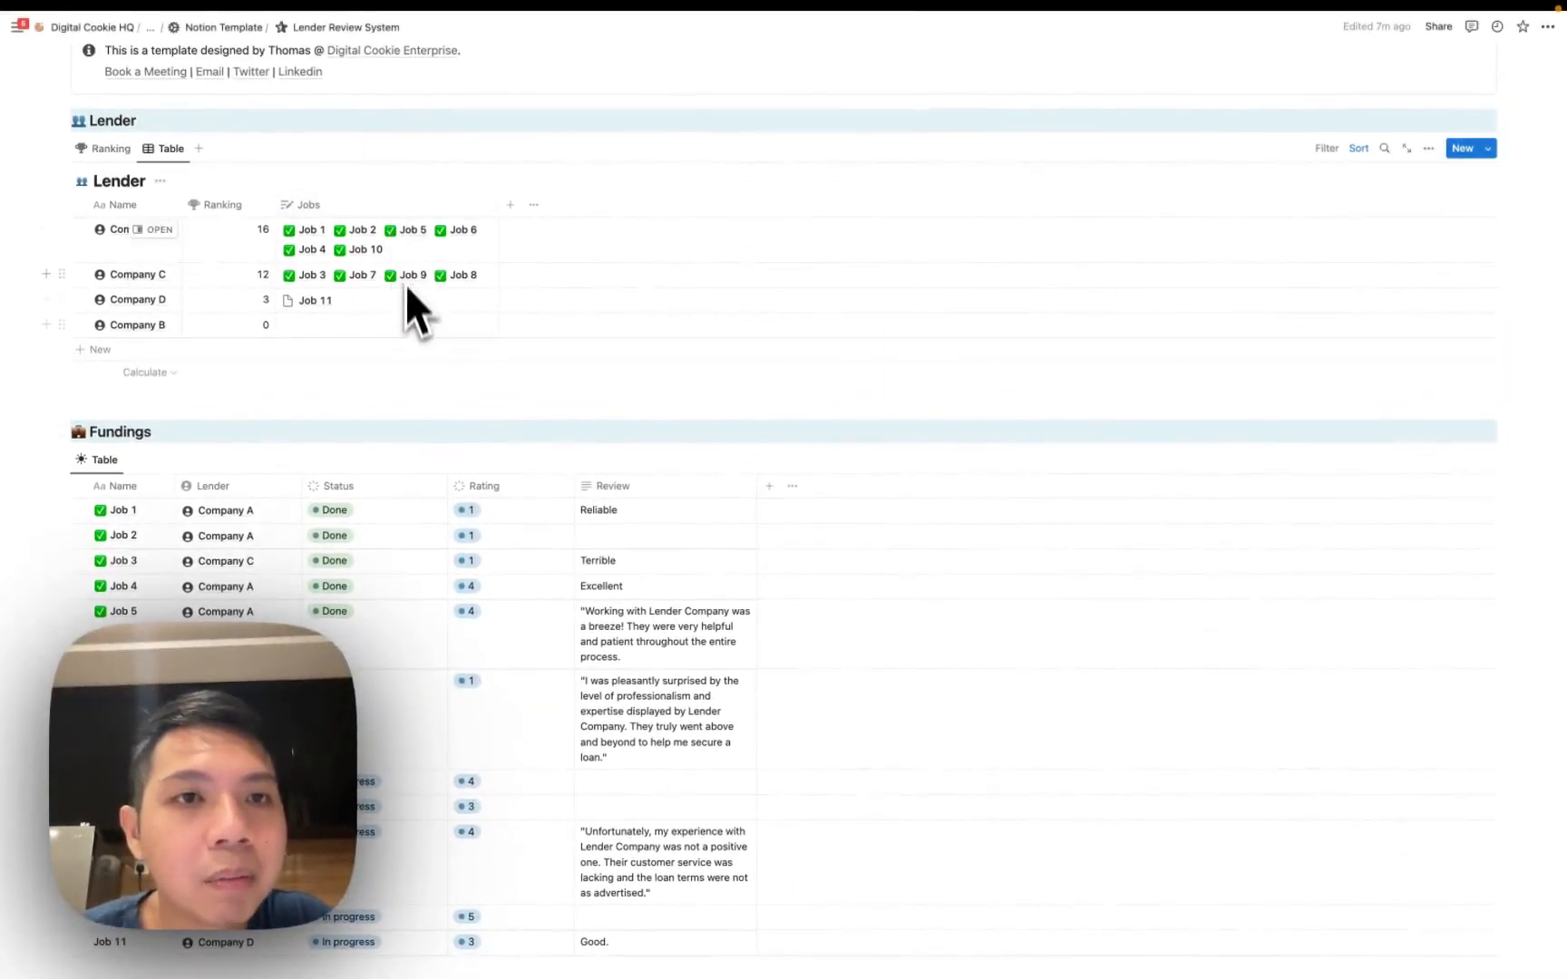
pyautogui.scroll(-7, 396, 356)
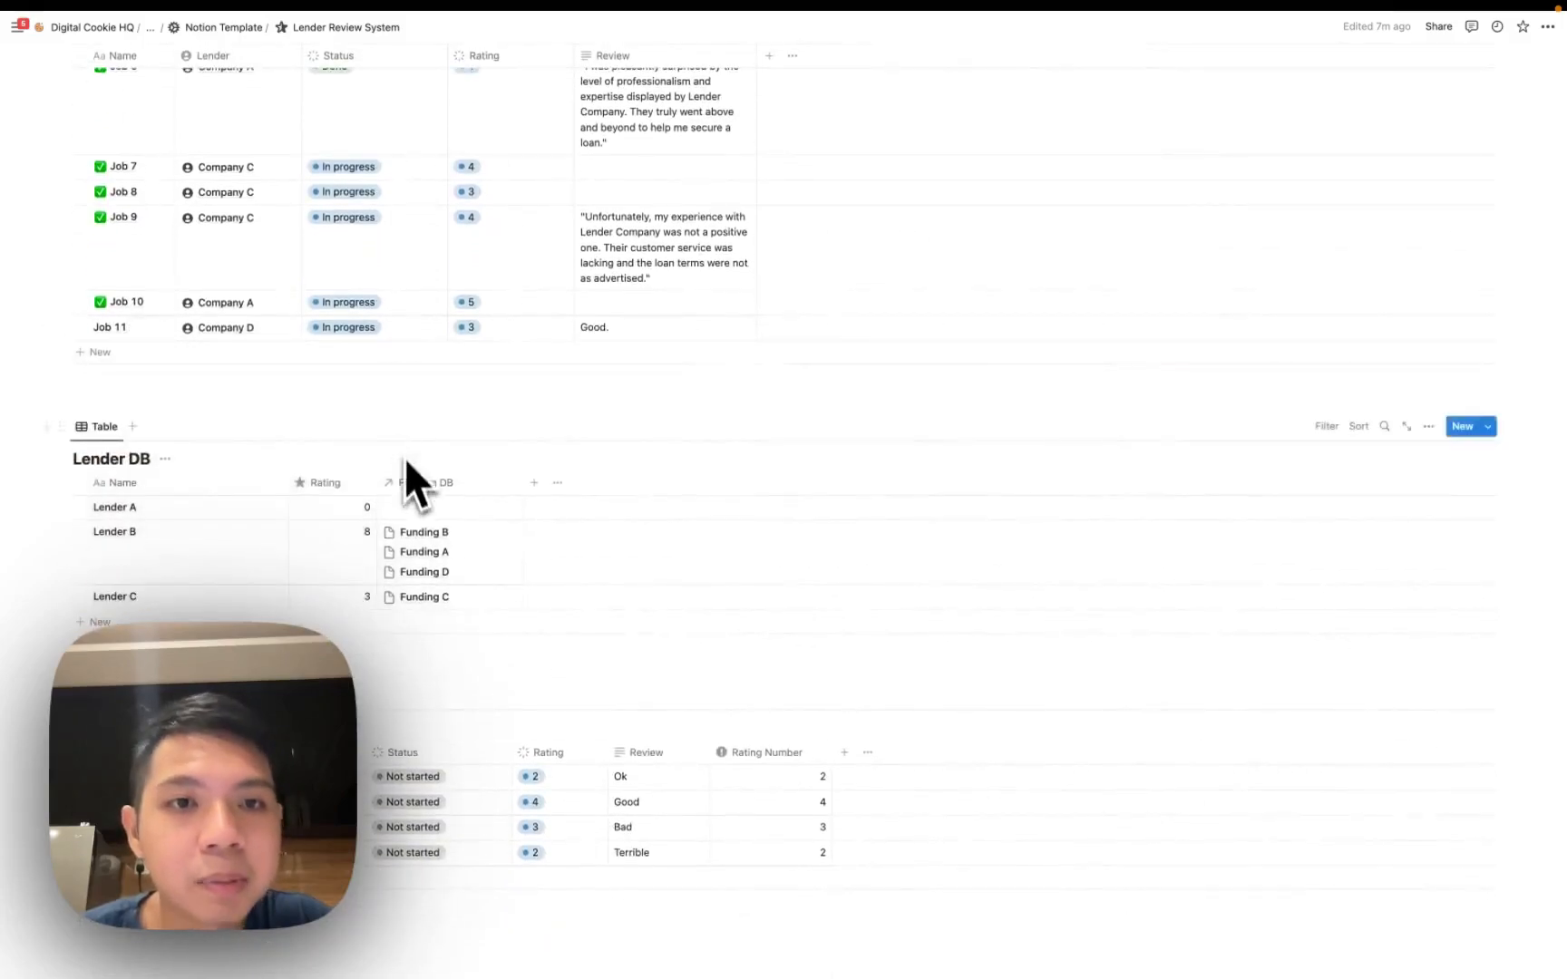
pyautogui.click(407, 481)
pyautogui.press('super+a')
pyautogui.write('Jobs')
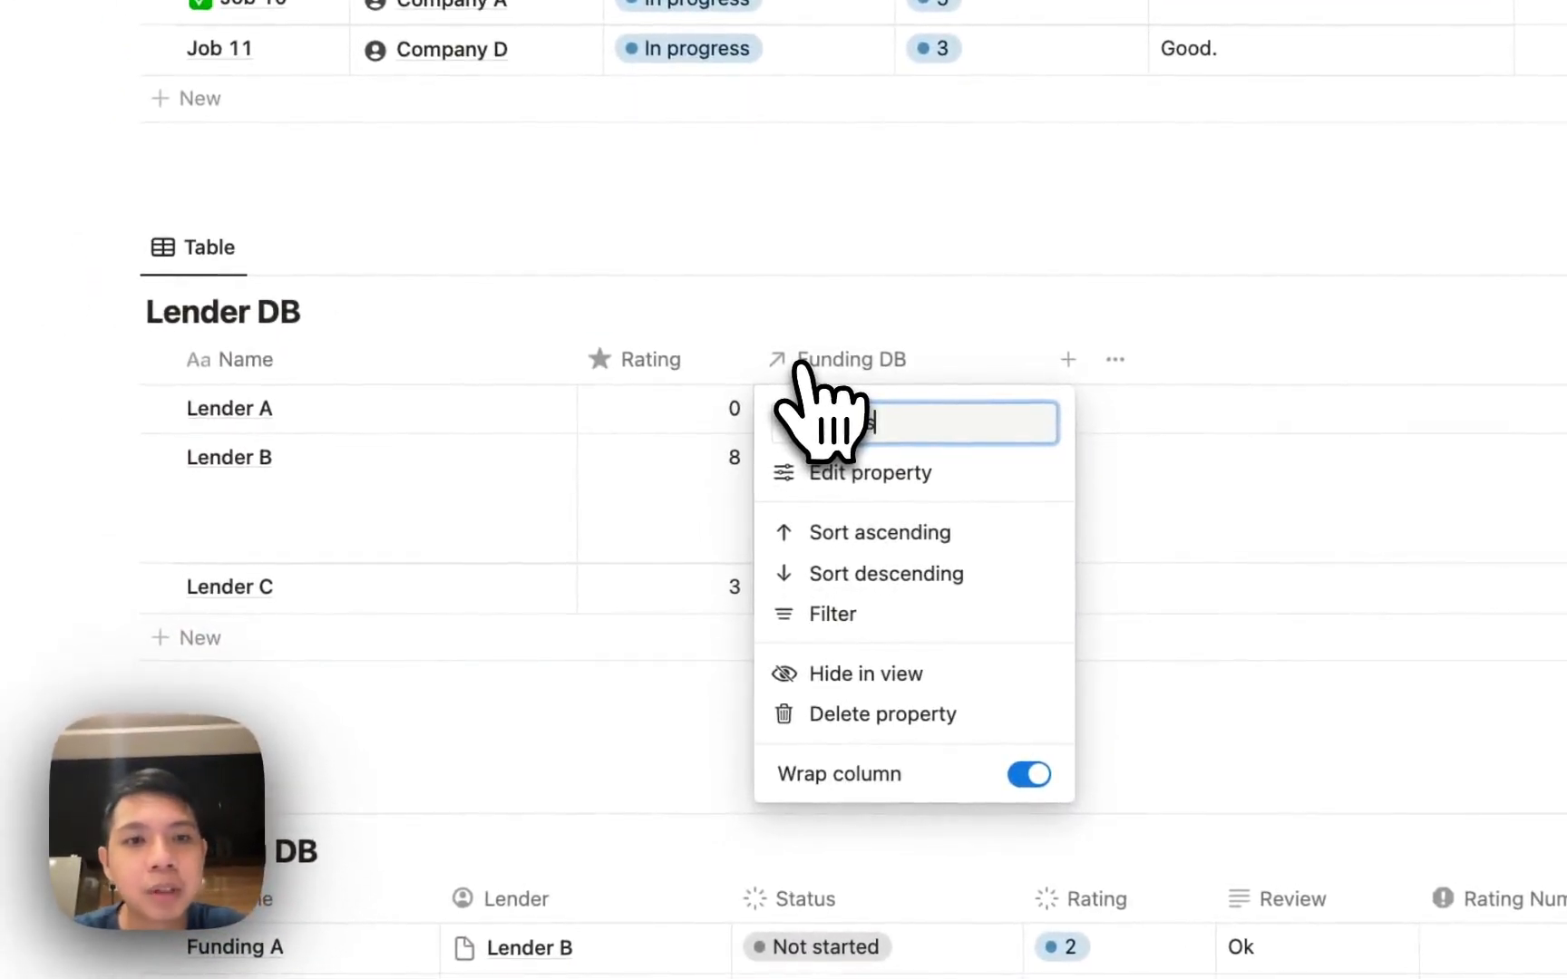
# Give the Jobs property of Lender DB a check badge icon.
pyautogui.click(798, 431)
pyautogui.write('check')
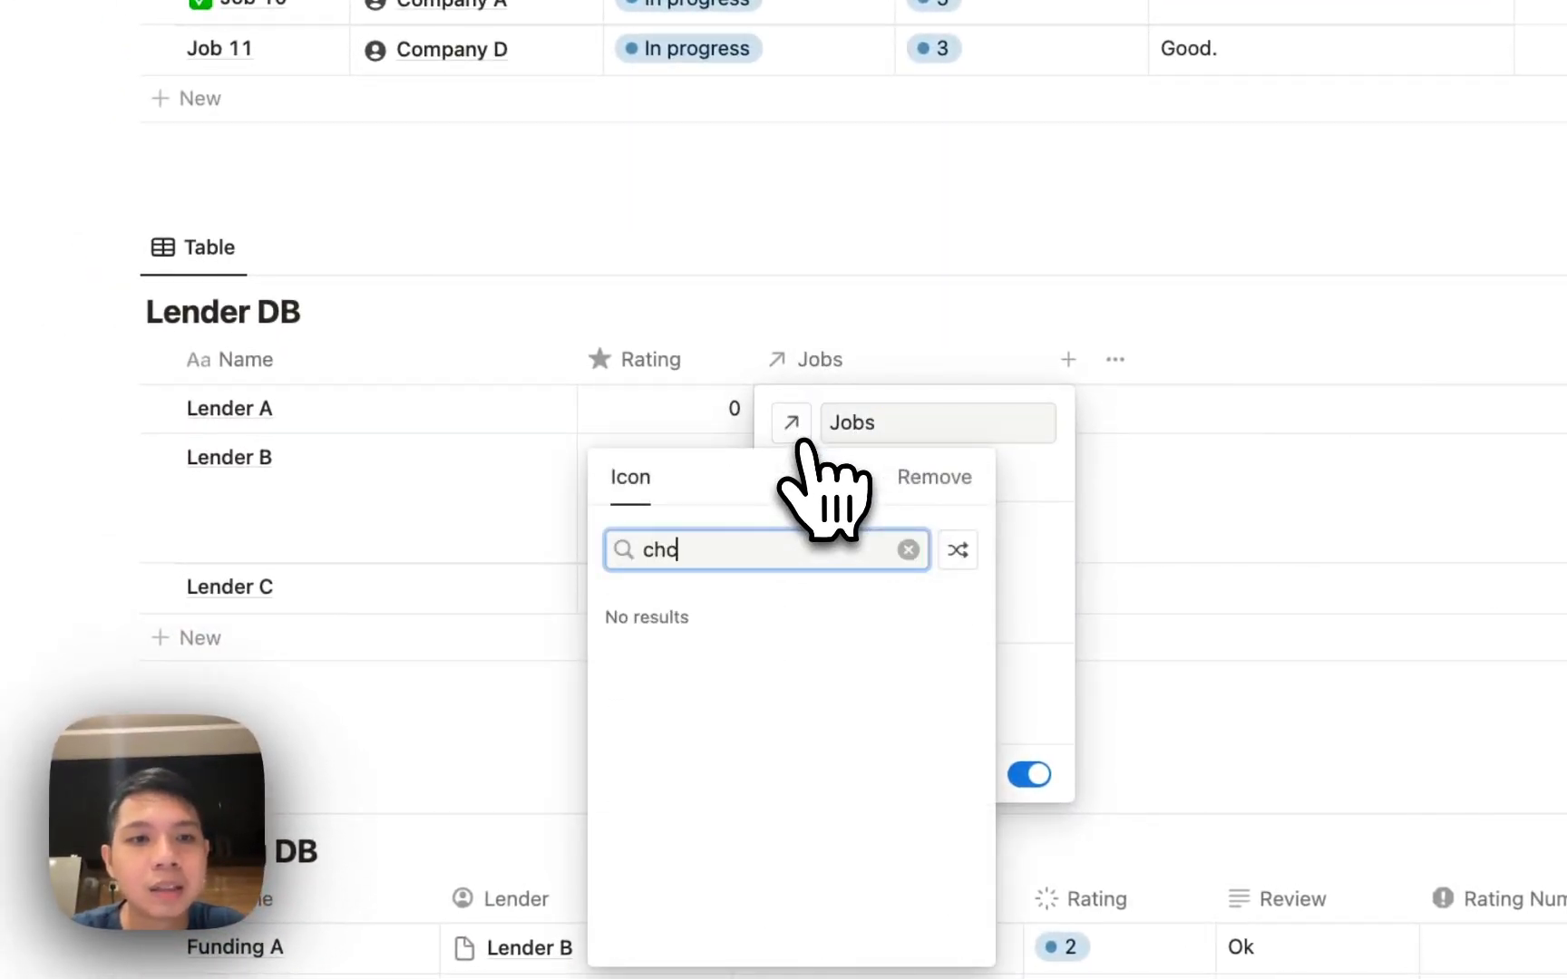
pyautogui.click(721, 616)
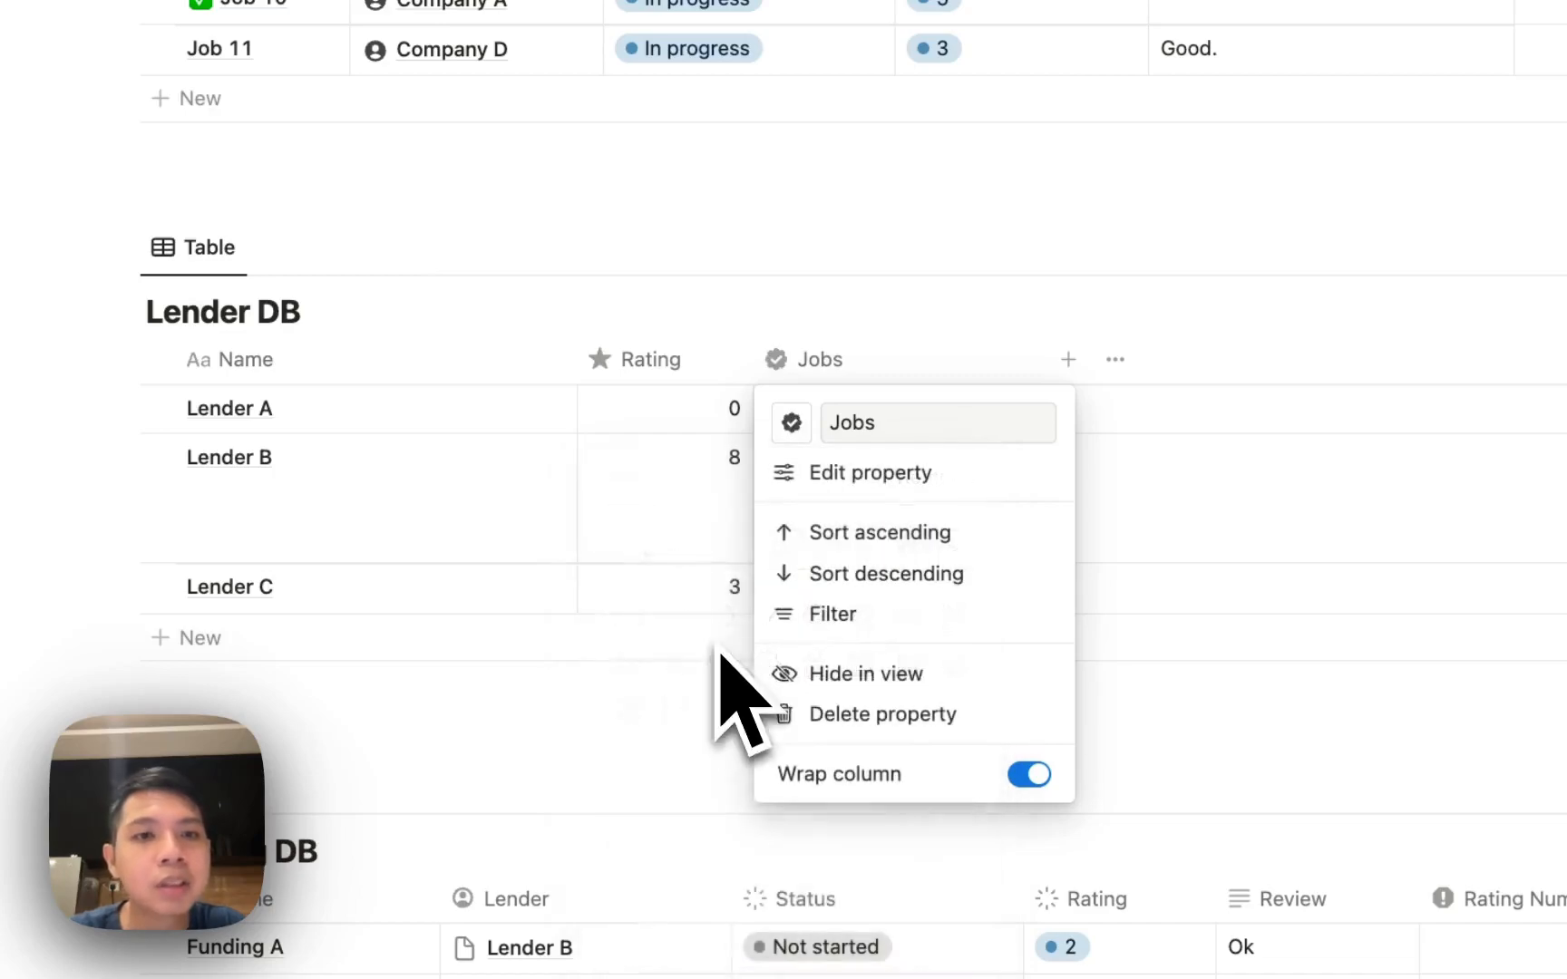
pyautogui.click(730, 557)
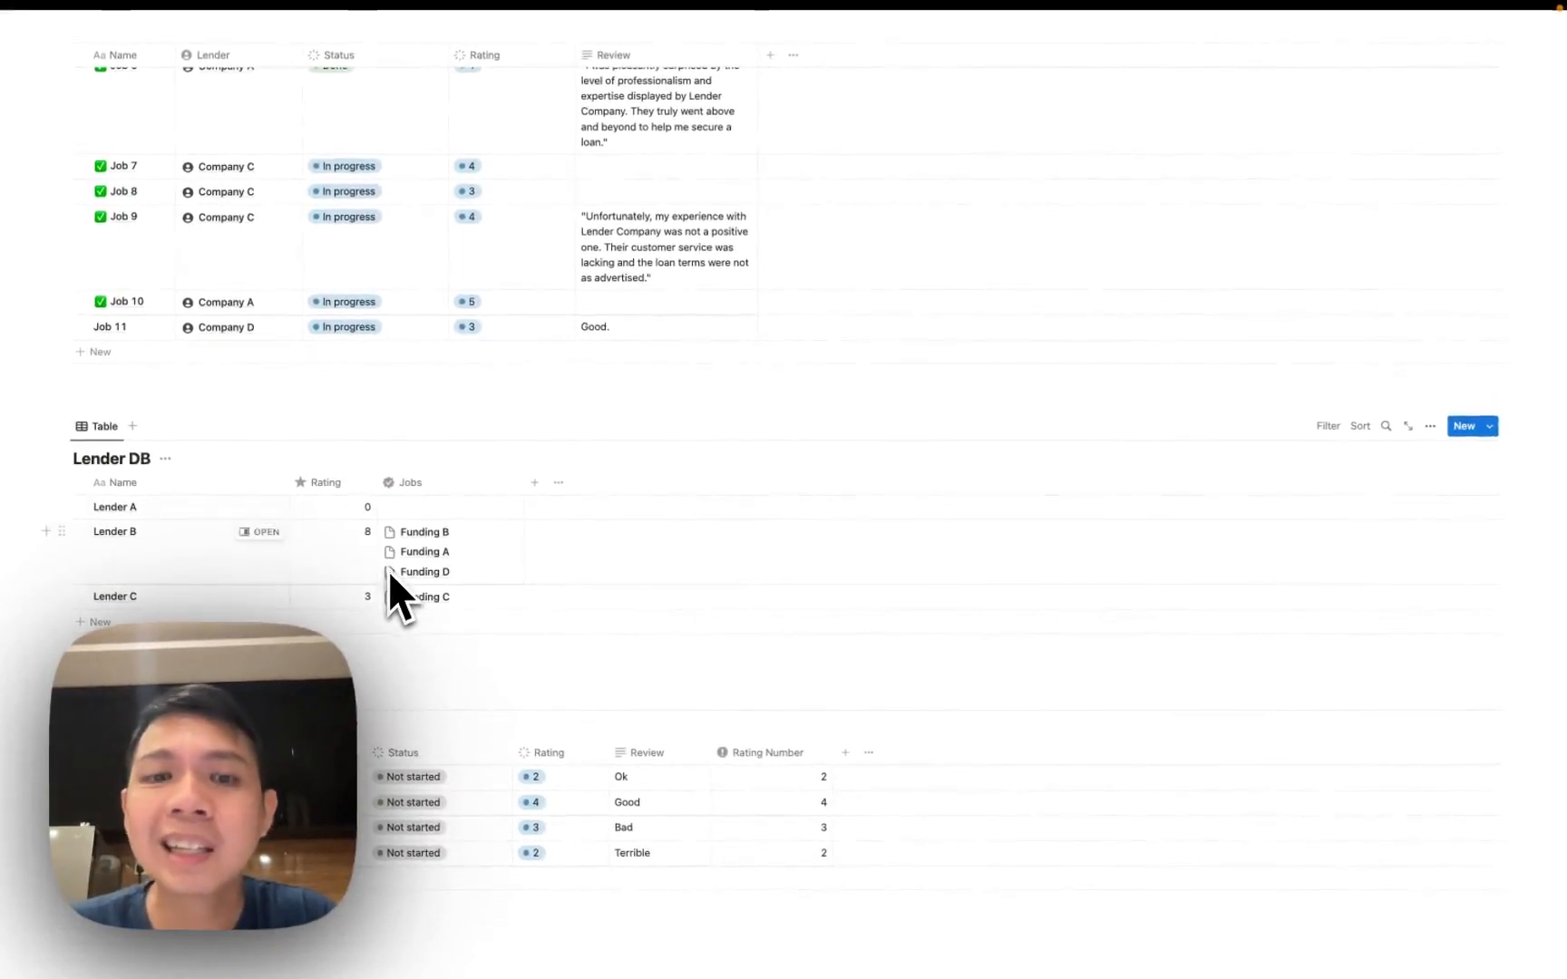
pyautogui.scroll(-2, 390, 580)
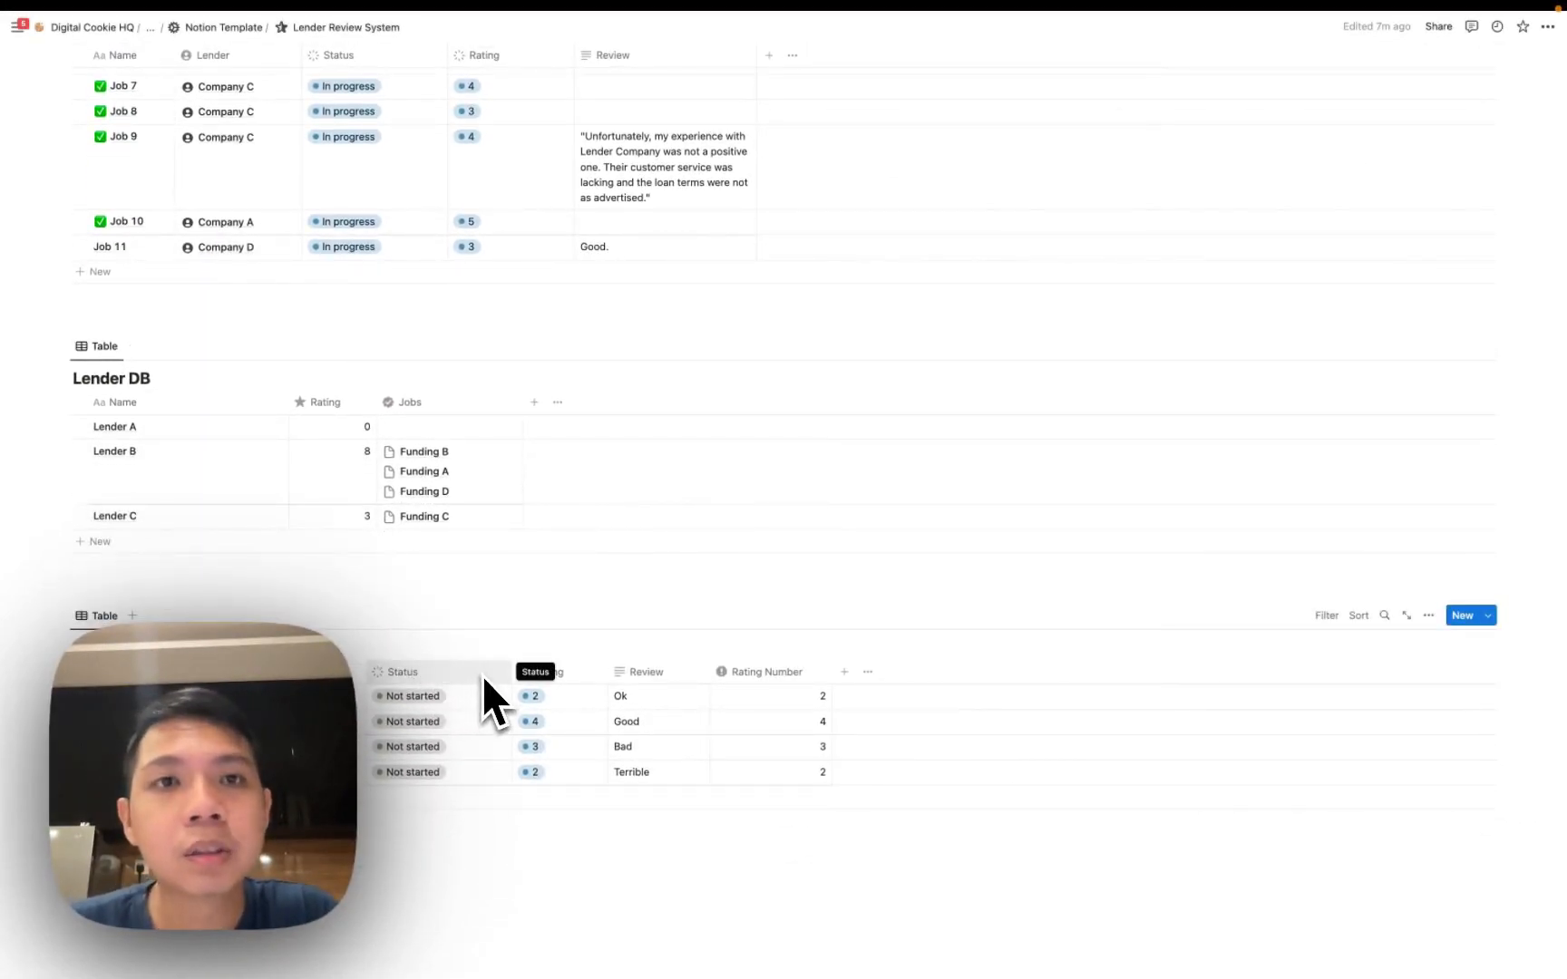
pyautogui.scroll(5, 483, 675)
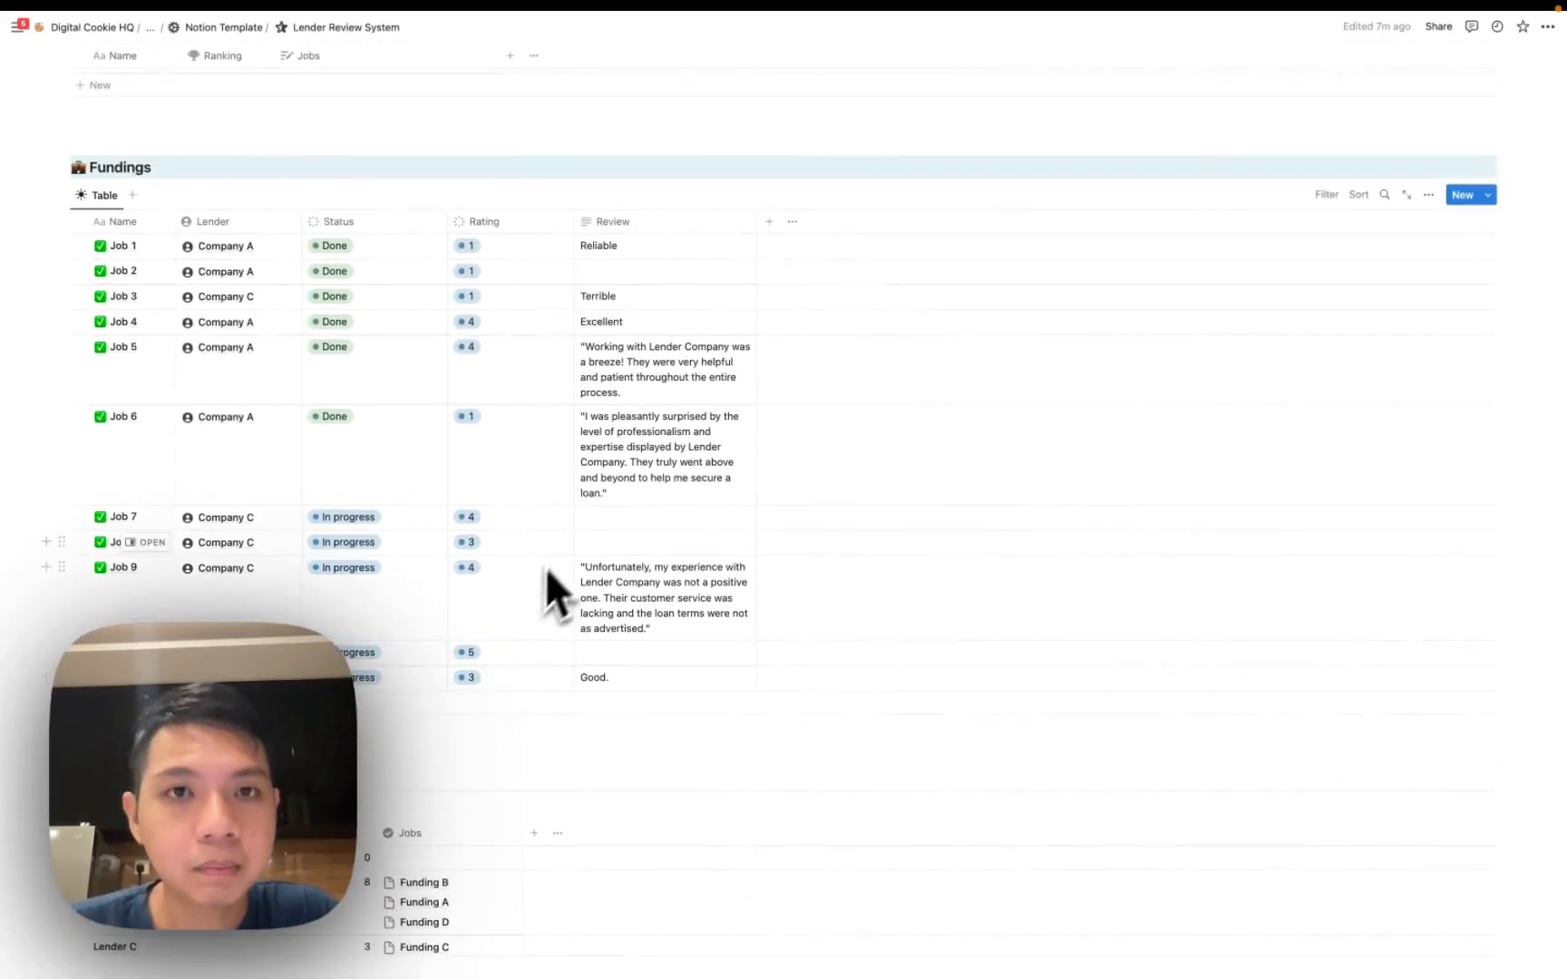
pyautogui.scroll(-1, 608, 319)
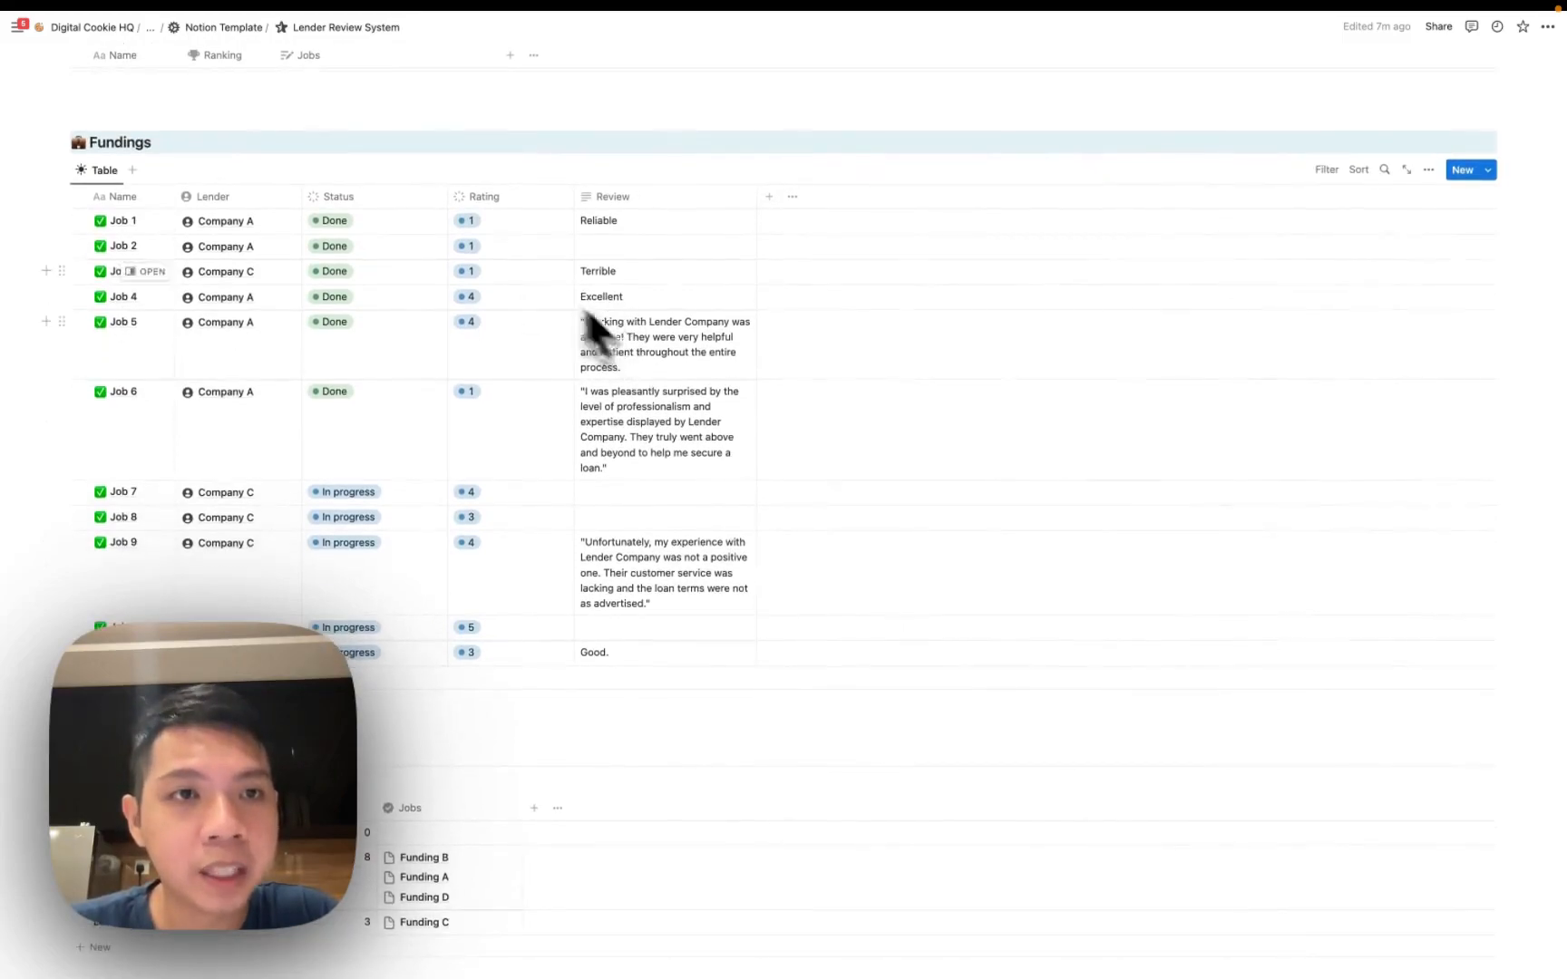
pyautogui.scroll(-6, 395, 252)
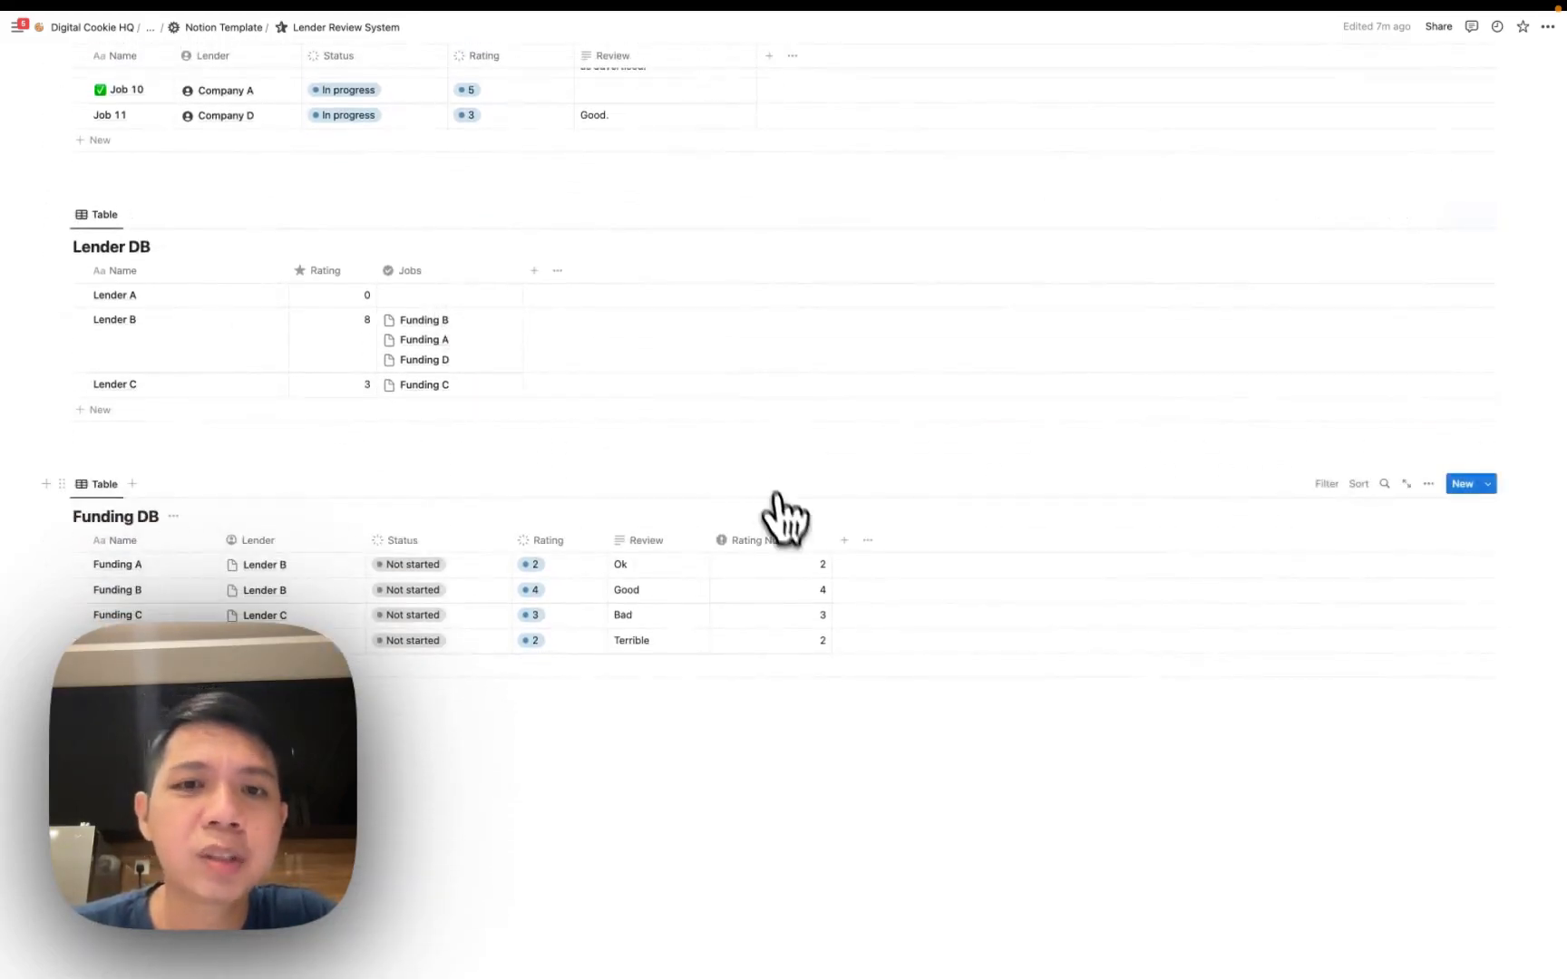
# Hide the Rating Number property in Funding DB's table view and narrow the Name column of Lender DB.
pyautogui.click(775, 544)
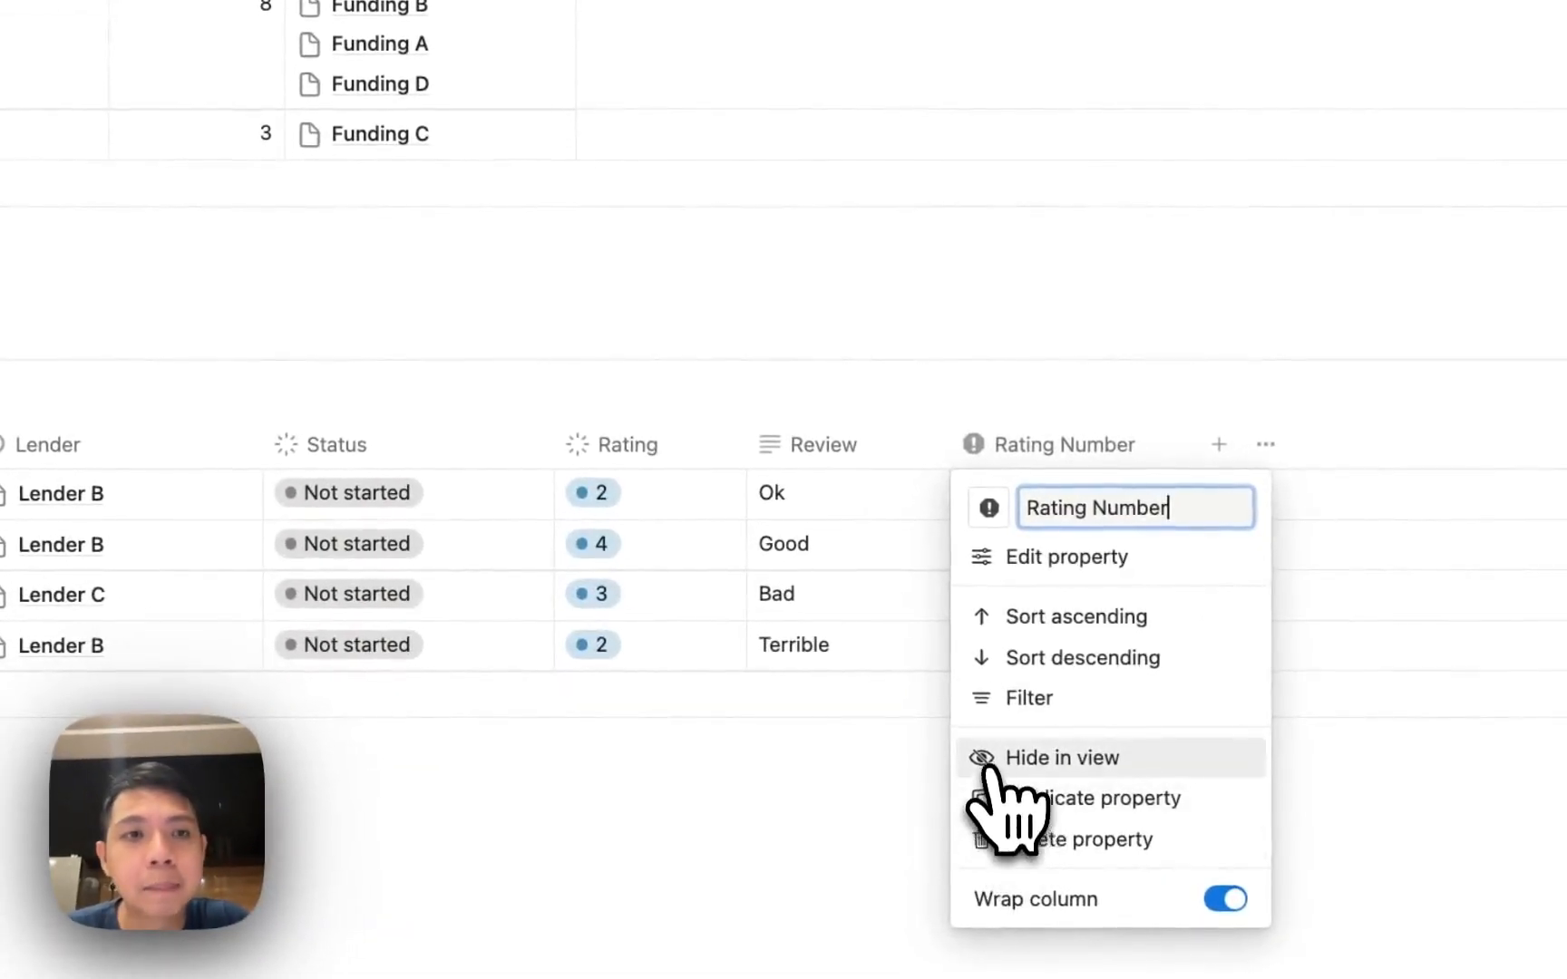
pyautogui.click(988, 762)
pyautogui.scroll(5, 823, 560)
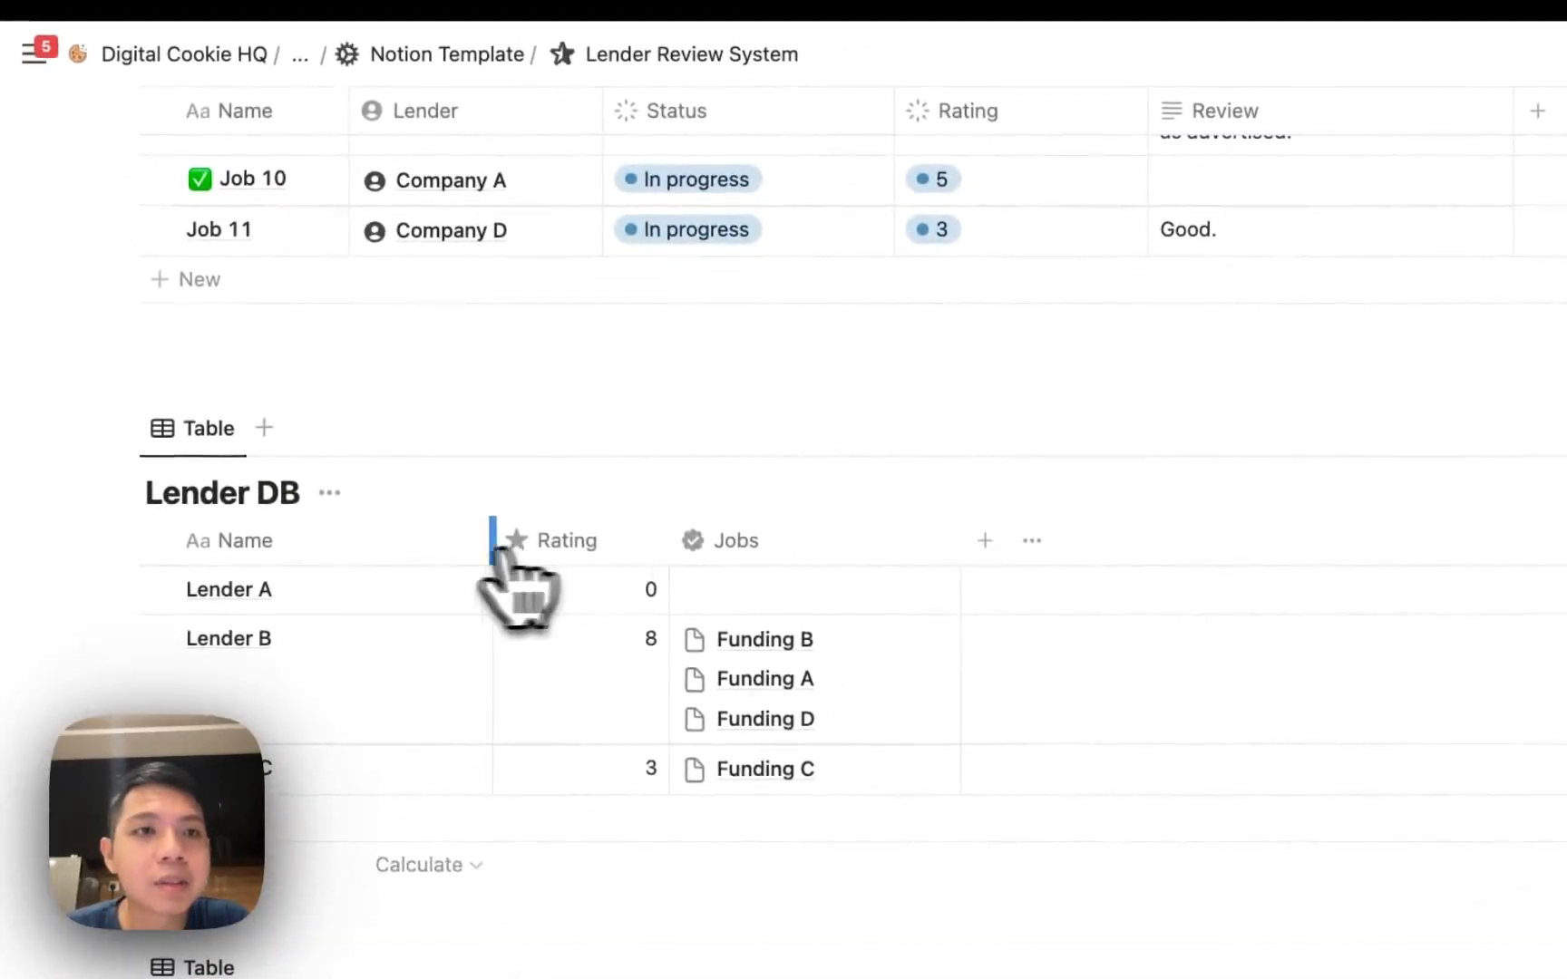
pyautogui.moveTo(492, 548); pyautogui.dragTo(392, 542)
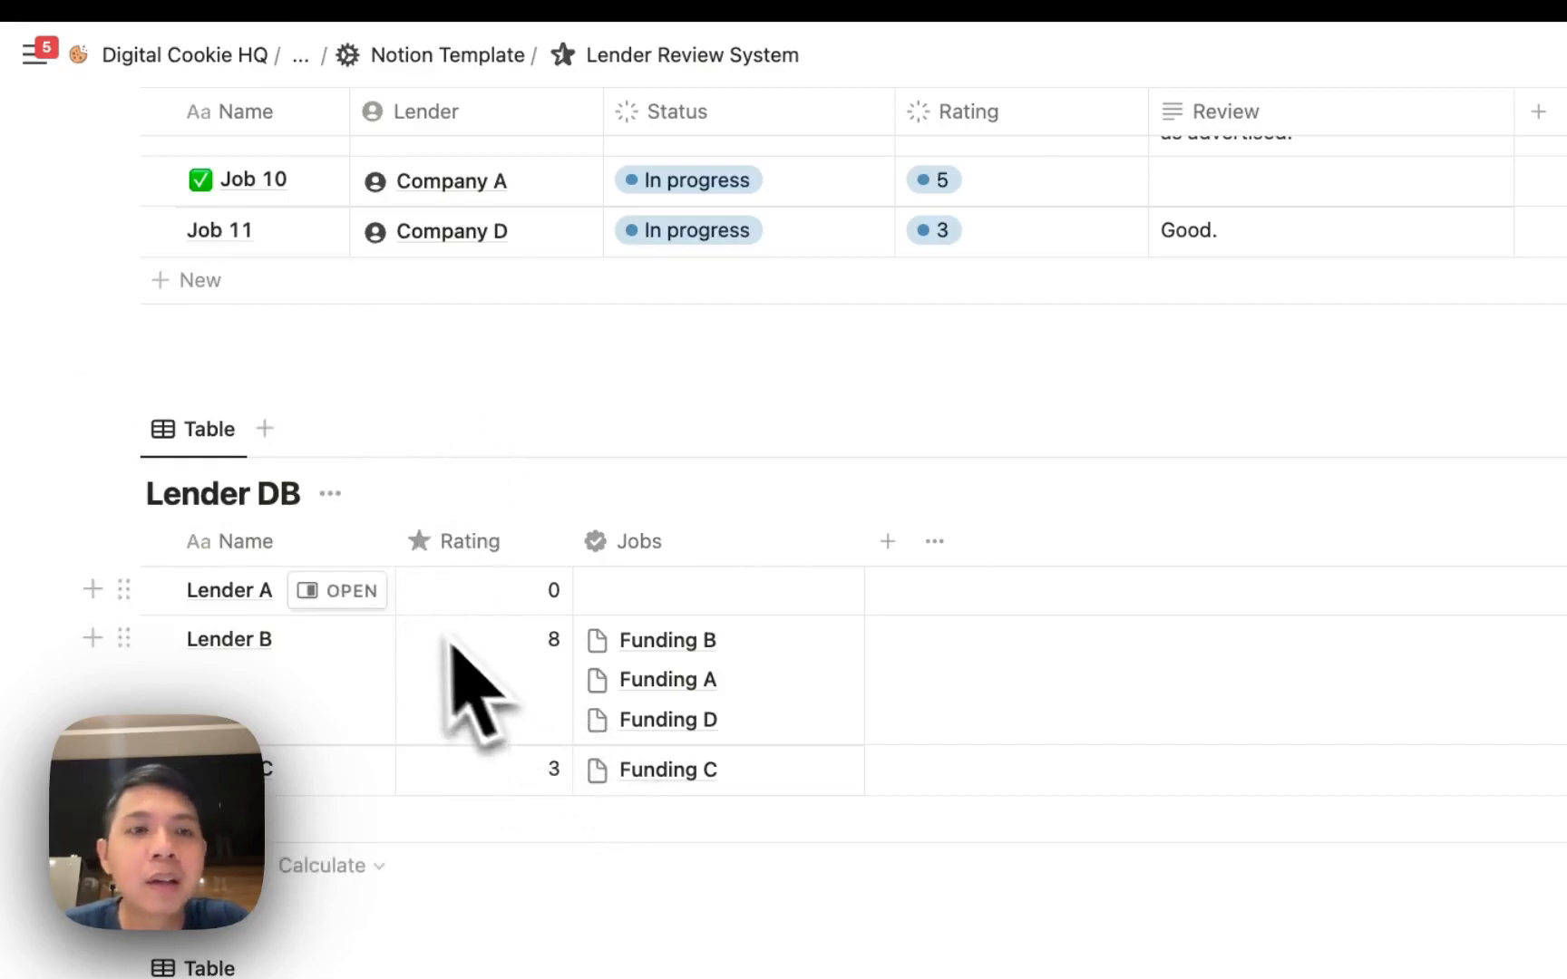
# Add a new view with the List layout to Lender DB.
pyautogui.click(264, 429)
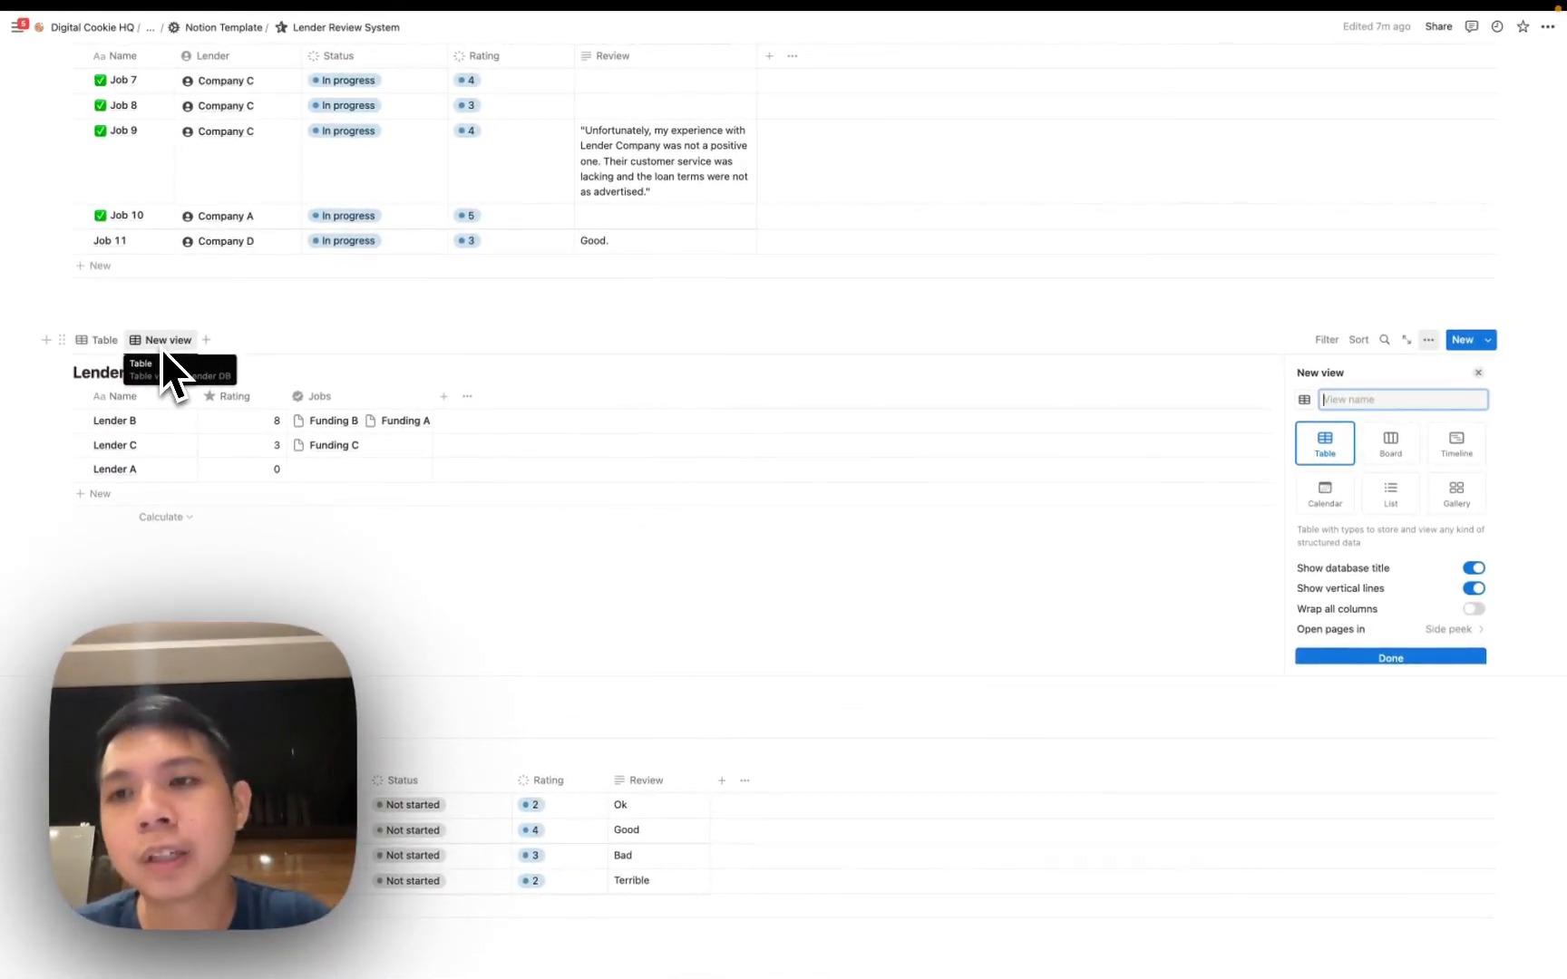
pyautogui.click(1396, 503)
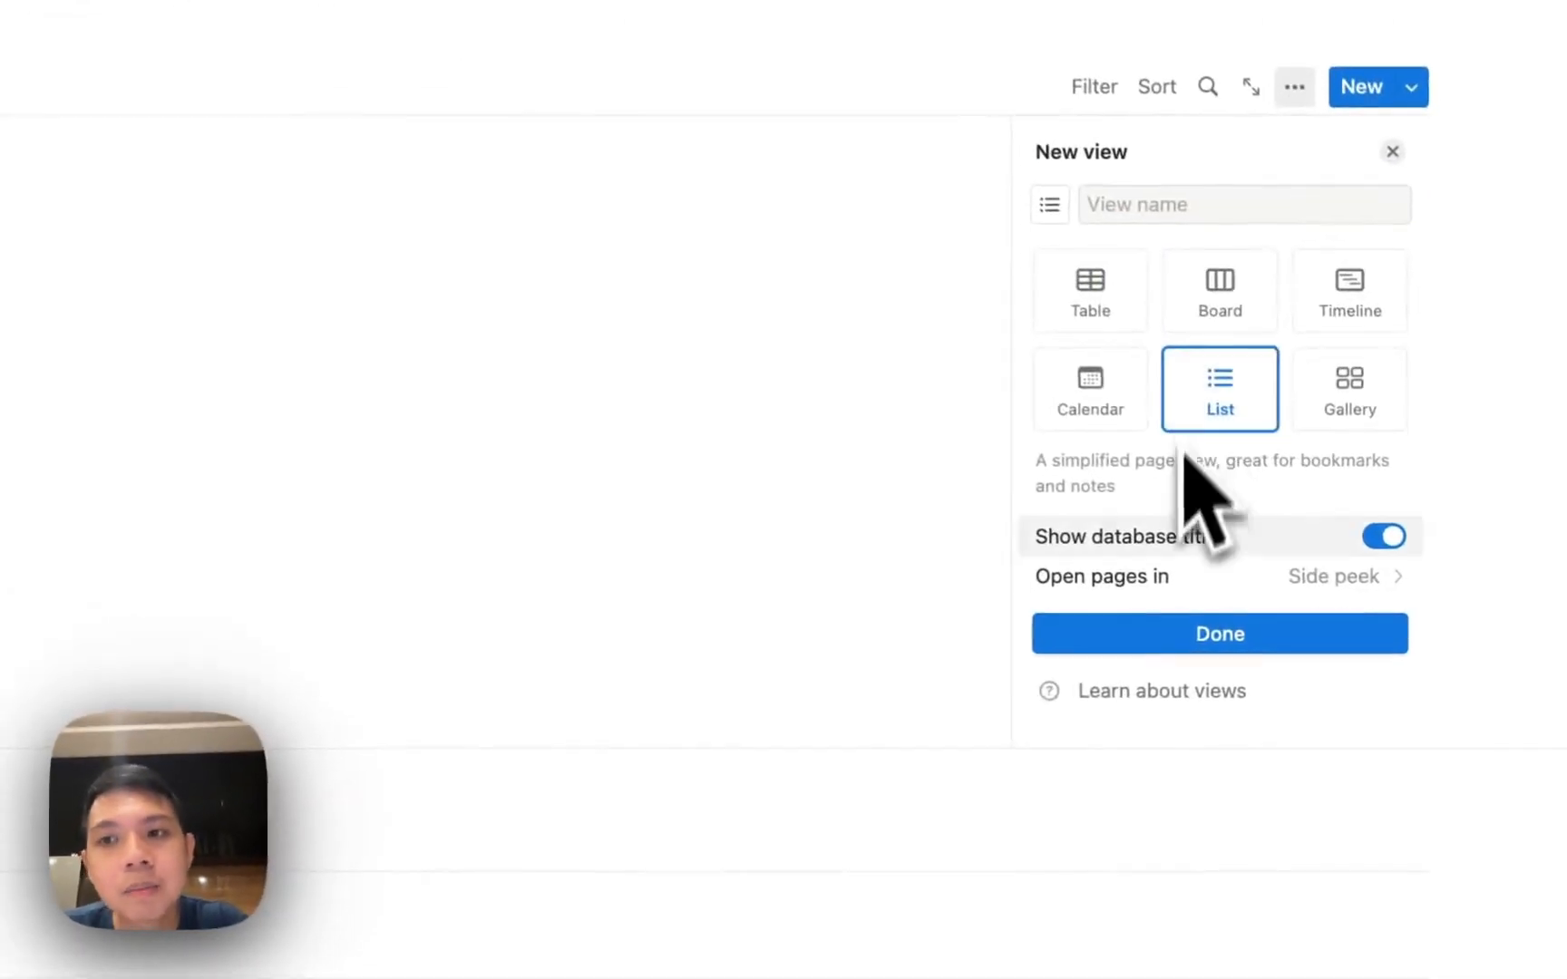
pyautogui.click(1079, 634)
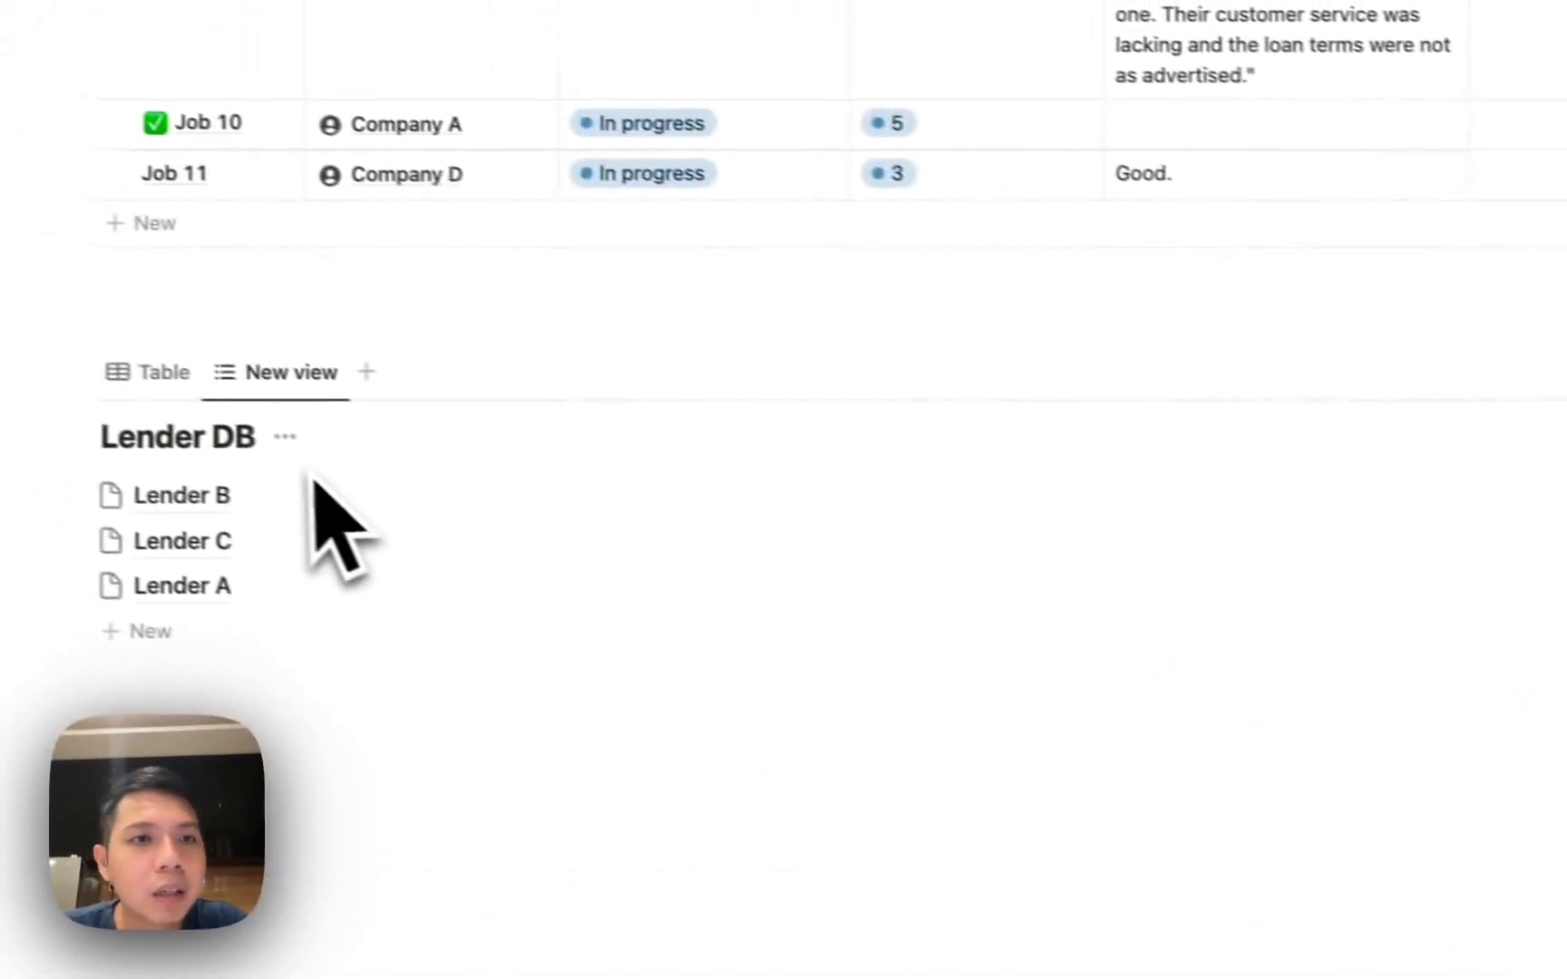
# Hide Lender DB's database title in the List view and place the List view before the Table view.
pyautogui.click(328, 448)
pyautogui.click(335, 602)
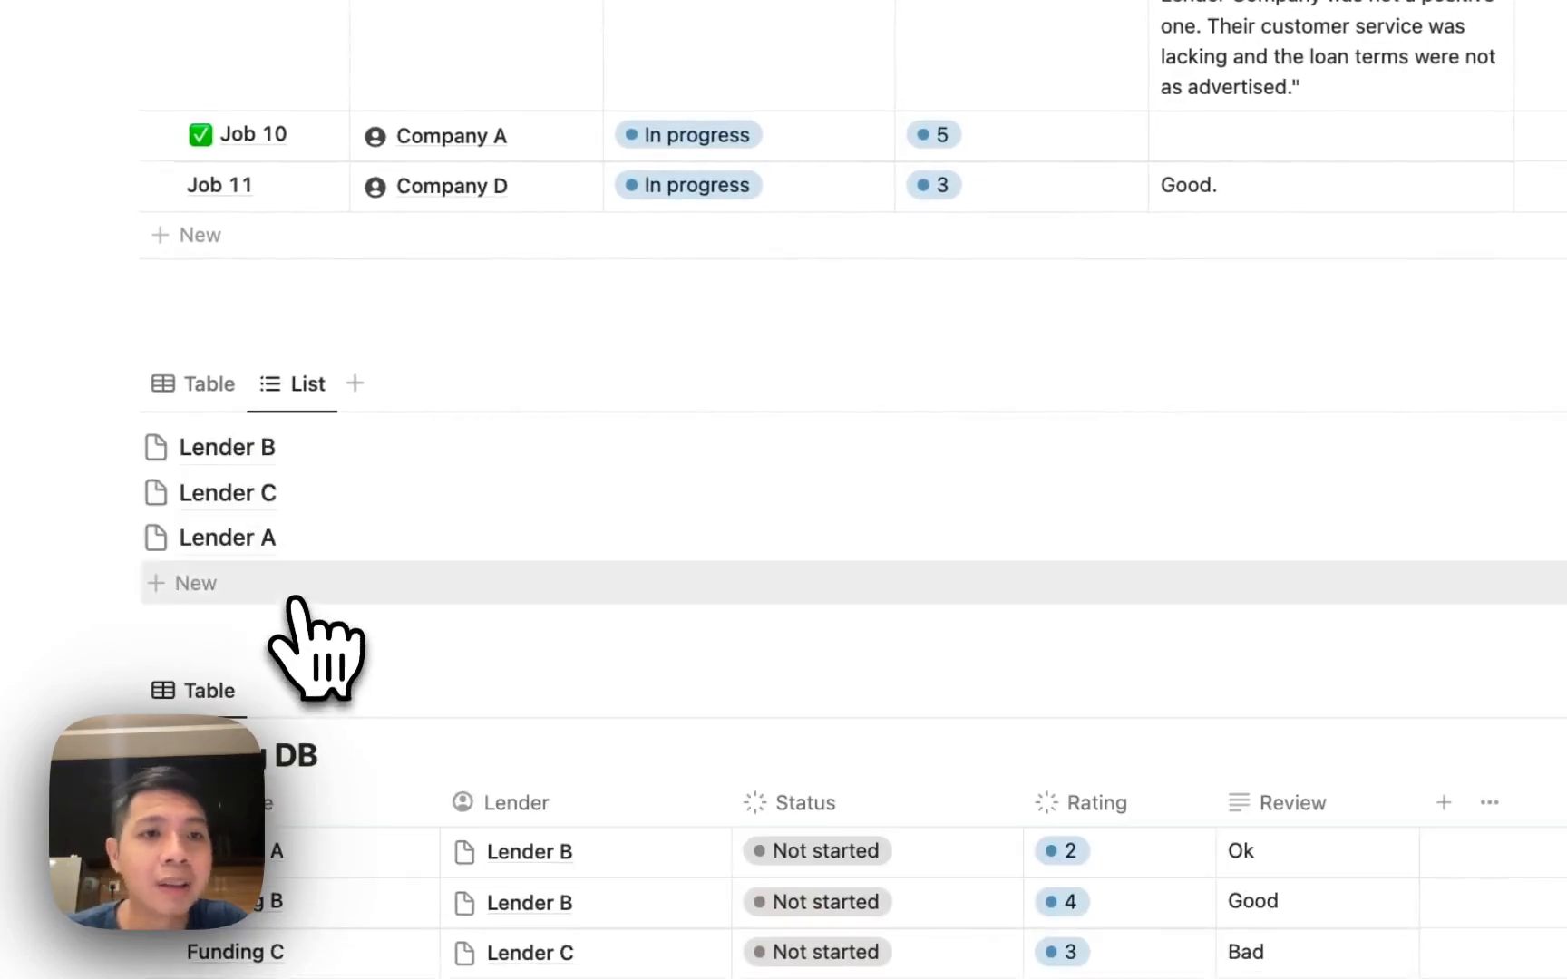
pyautogui.moveTo(268, 388); pyautogui.dragTo(203, 391)
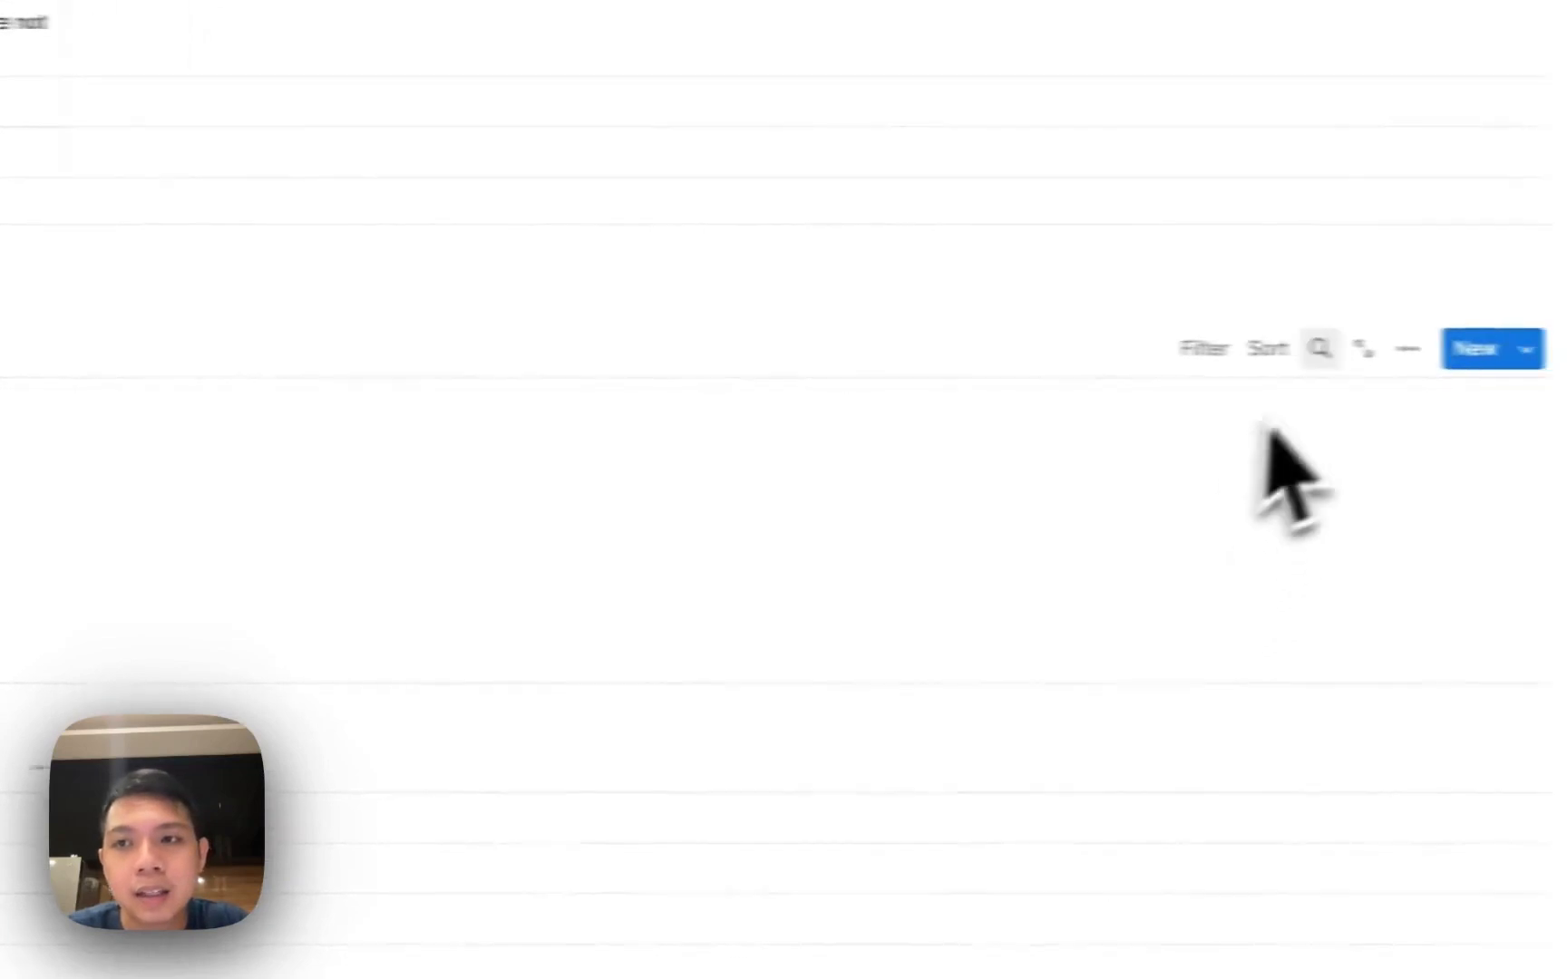
# Show the Rating property in Lender DB's List view.
pyautogui.click(1287, 354)
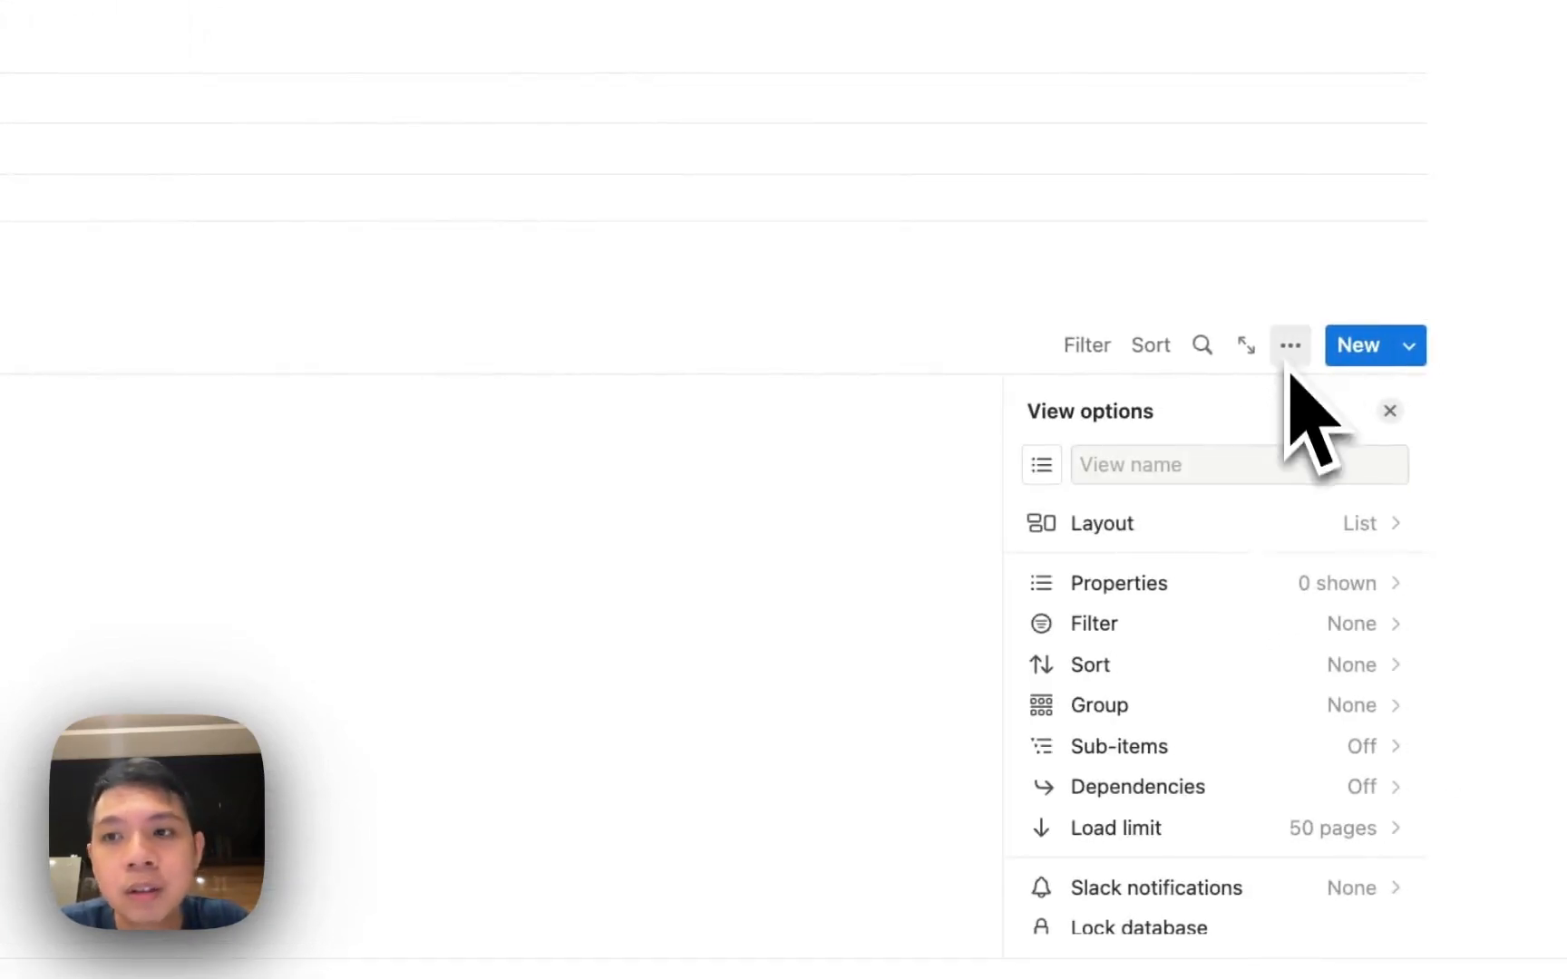
pyautogui.click(1246, 581)
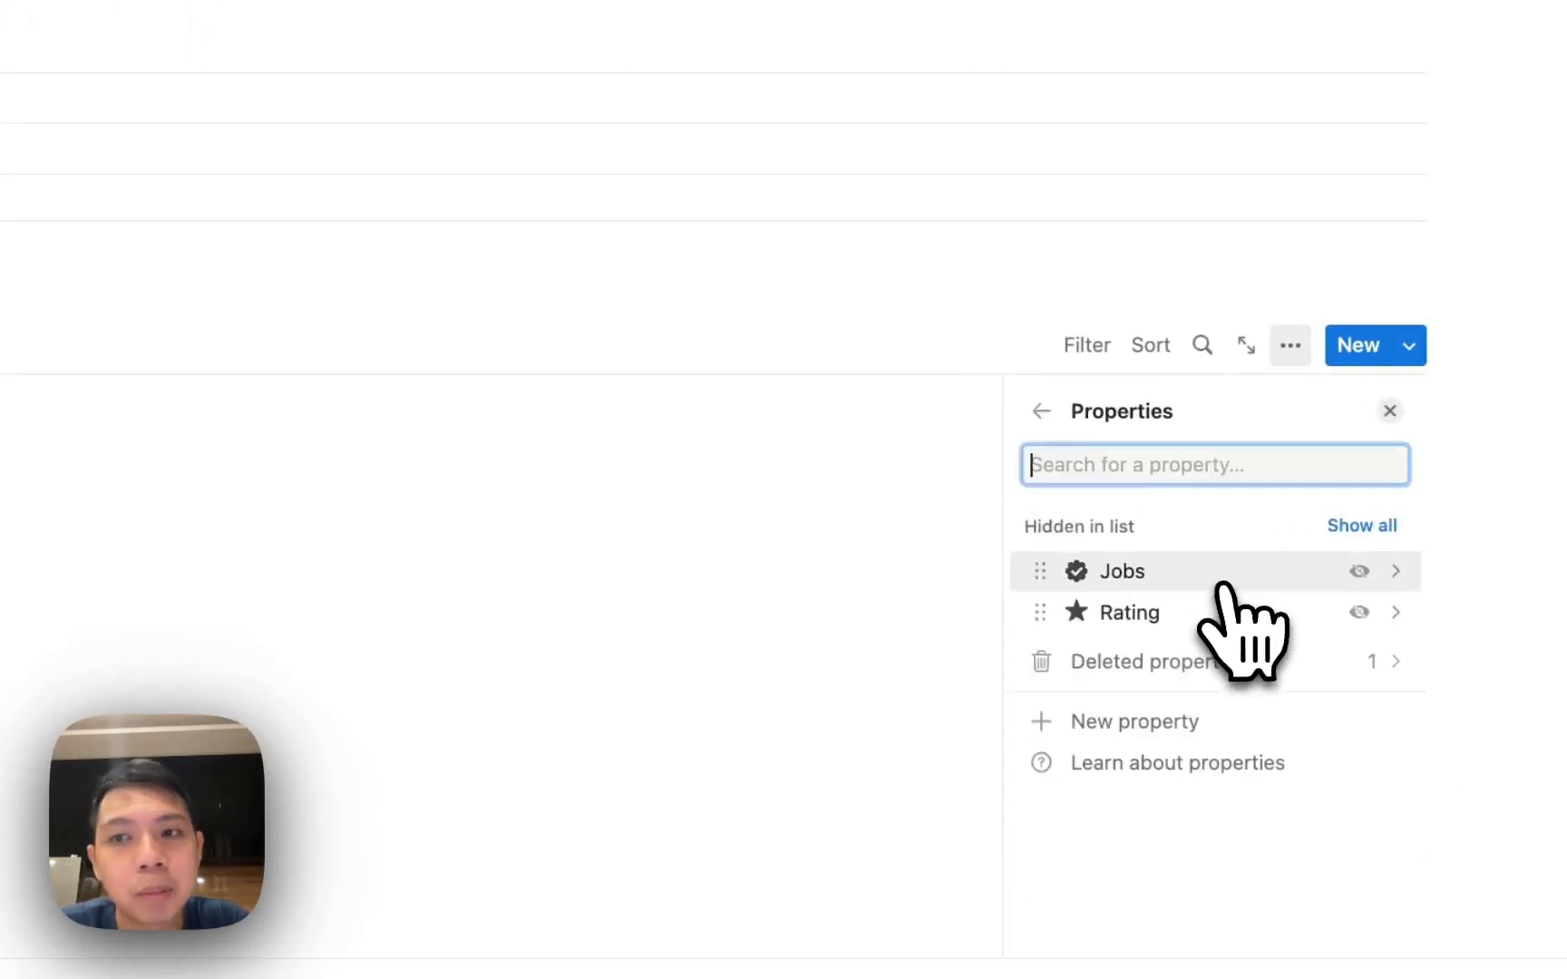
pyautogui.click(1357, 605)
pyautogui.click(956, 544)
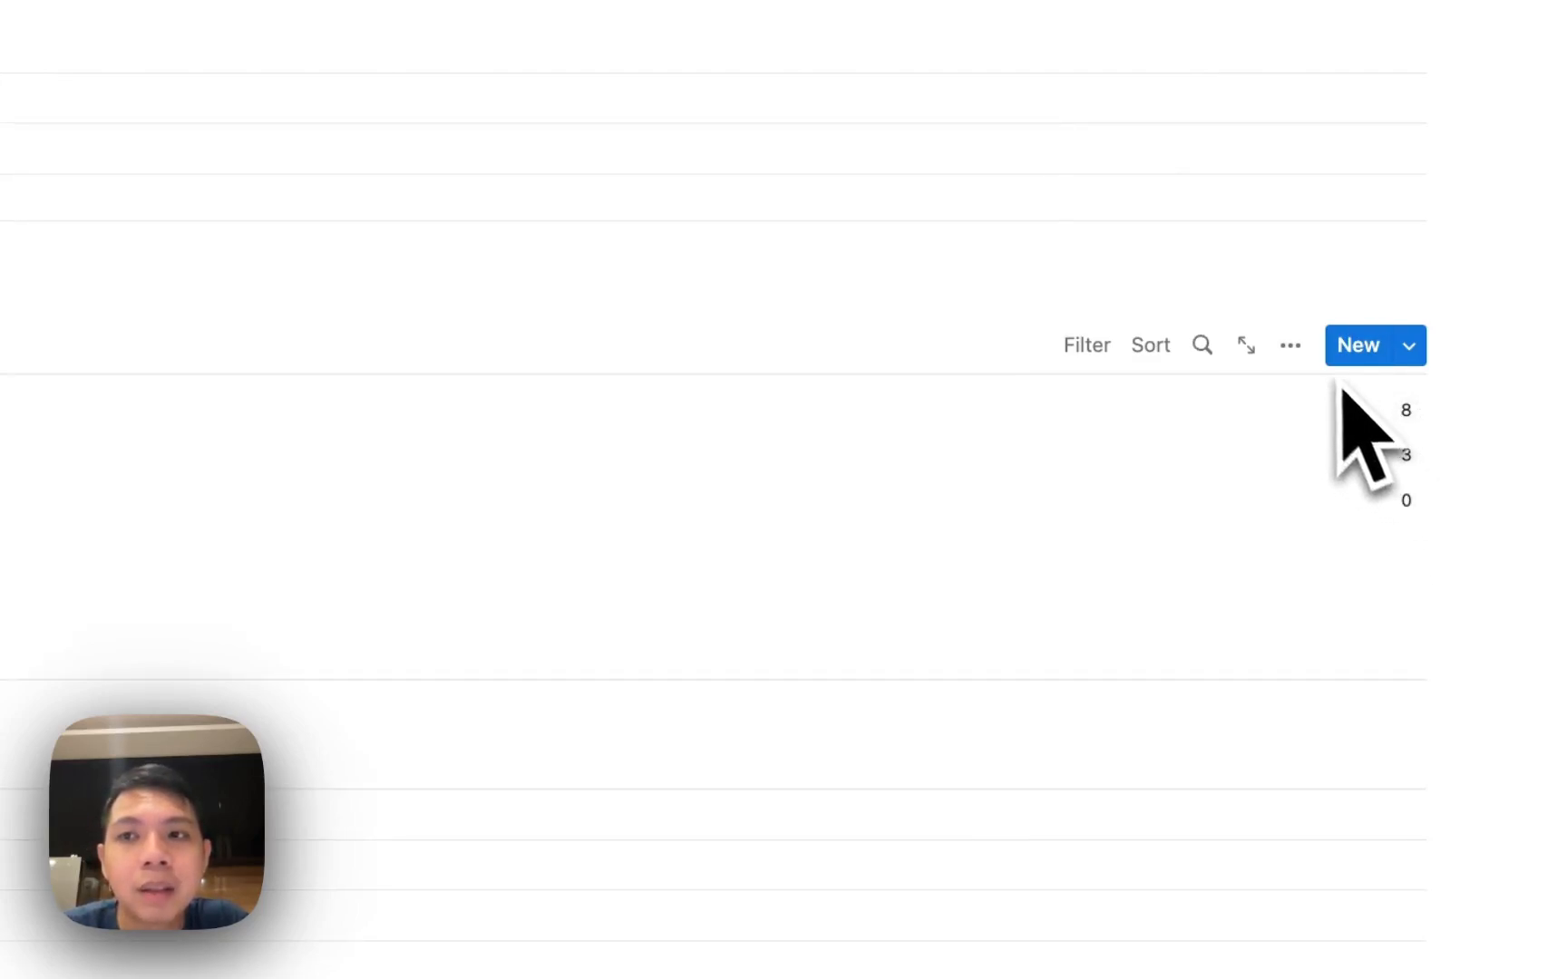
# Sort Lender DB's List view by Rating in descending order and save the sort for everyone.
pyautogui.click(1153, 348)
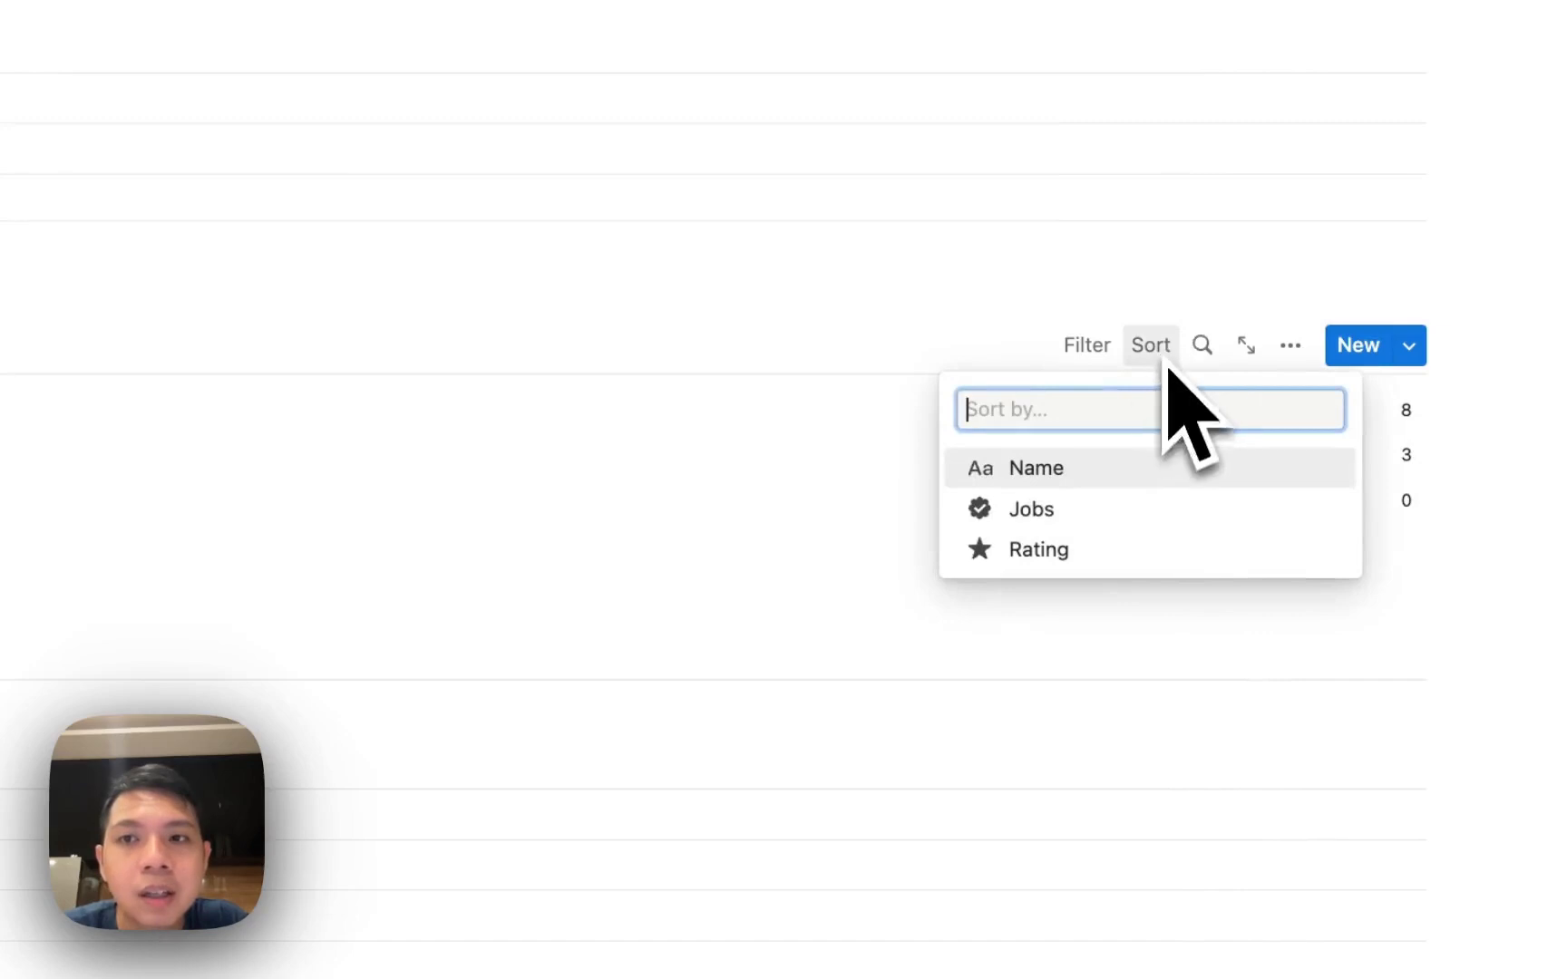
pyautogui.click(1038, 550)
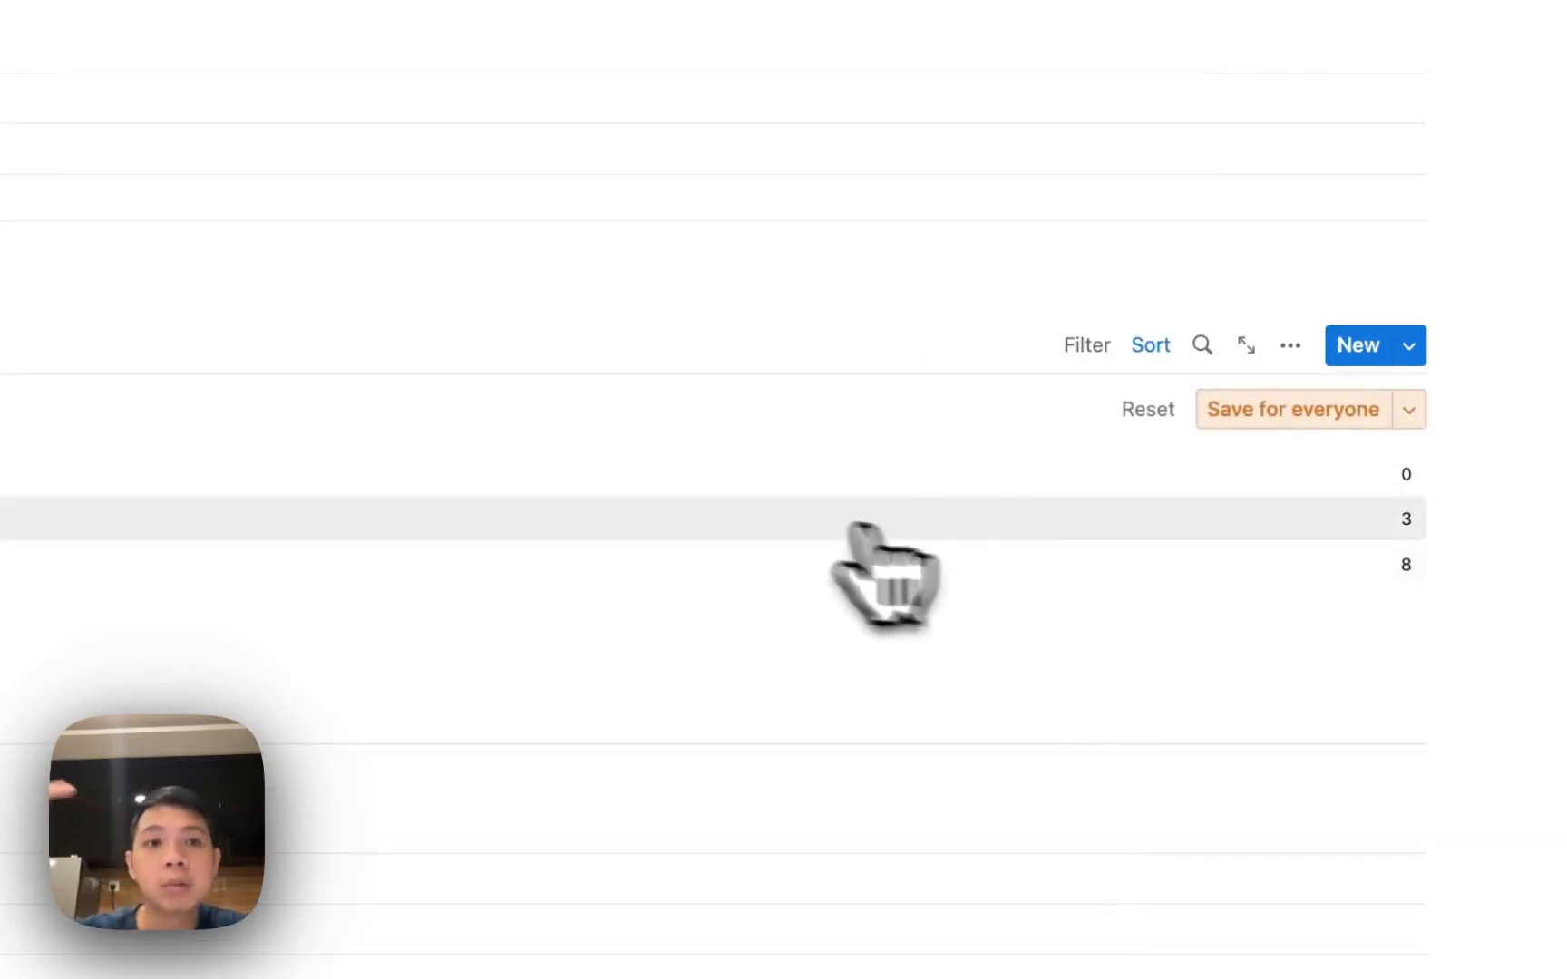
pyautogui.click(36, 627)
pyautogui.click(259, 595)
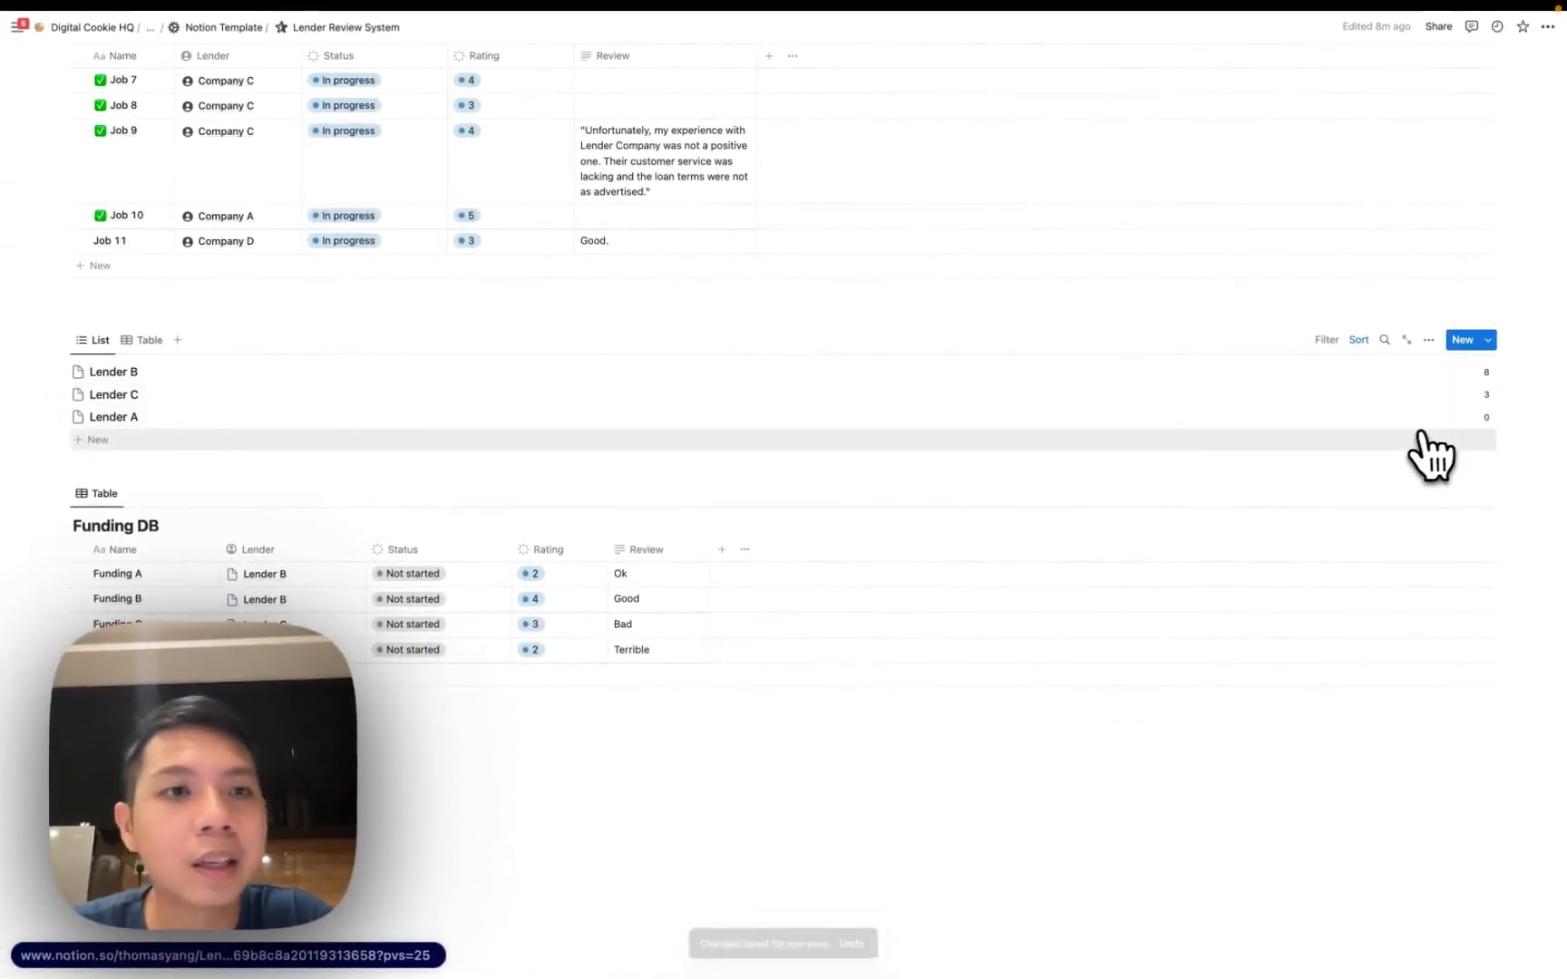
# Open the Lender B page and show its Jobs relation as a page section.
pyautogui.click(725, 373)
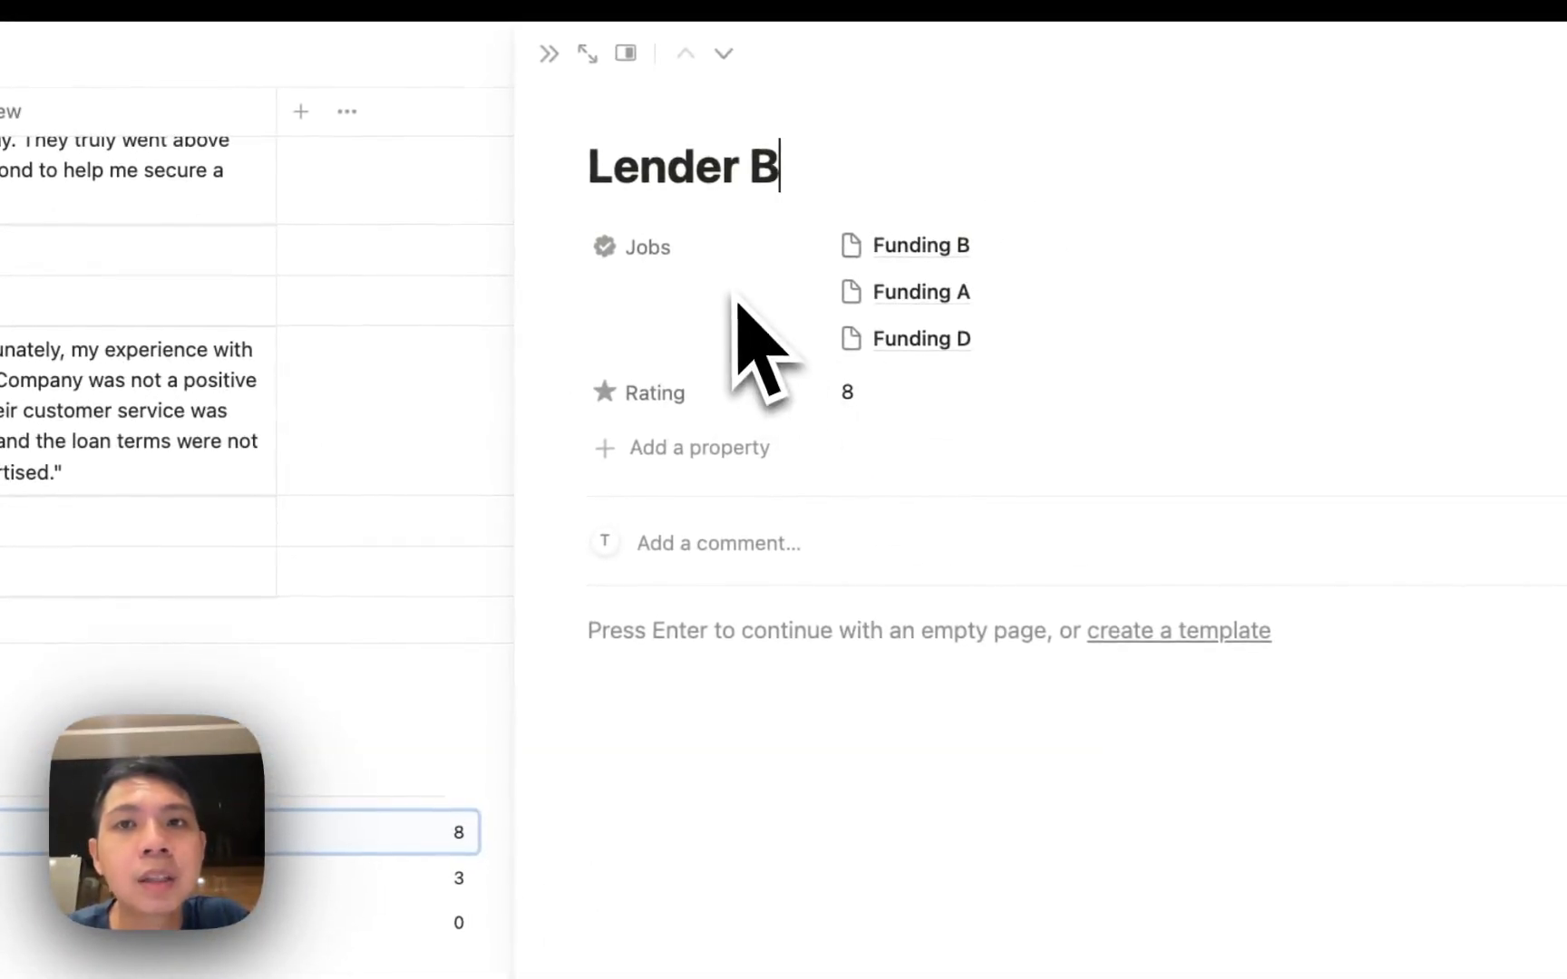
pyautogui.click(687, 259)
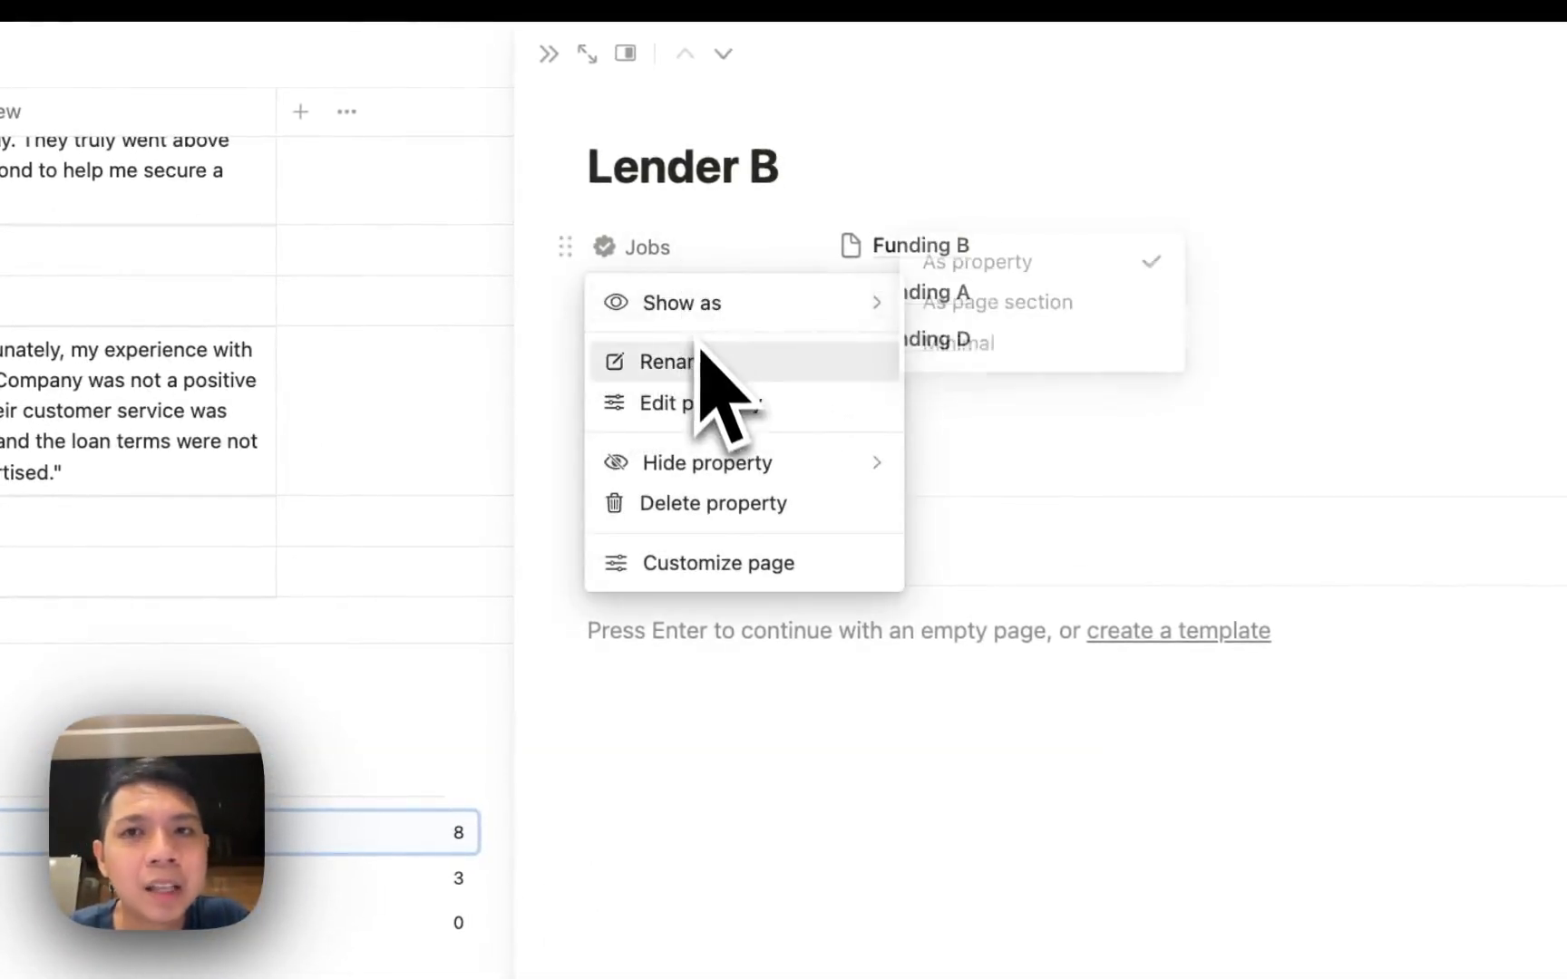
pyautogui.moveTo(752, 312)
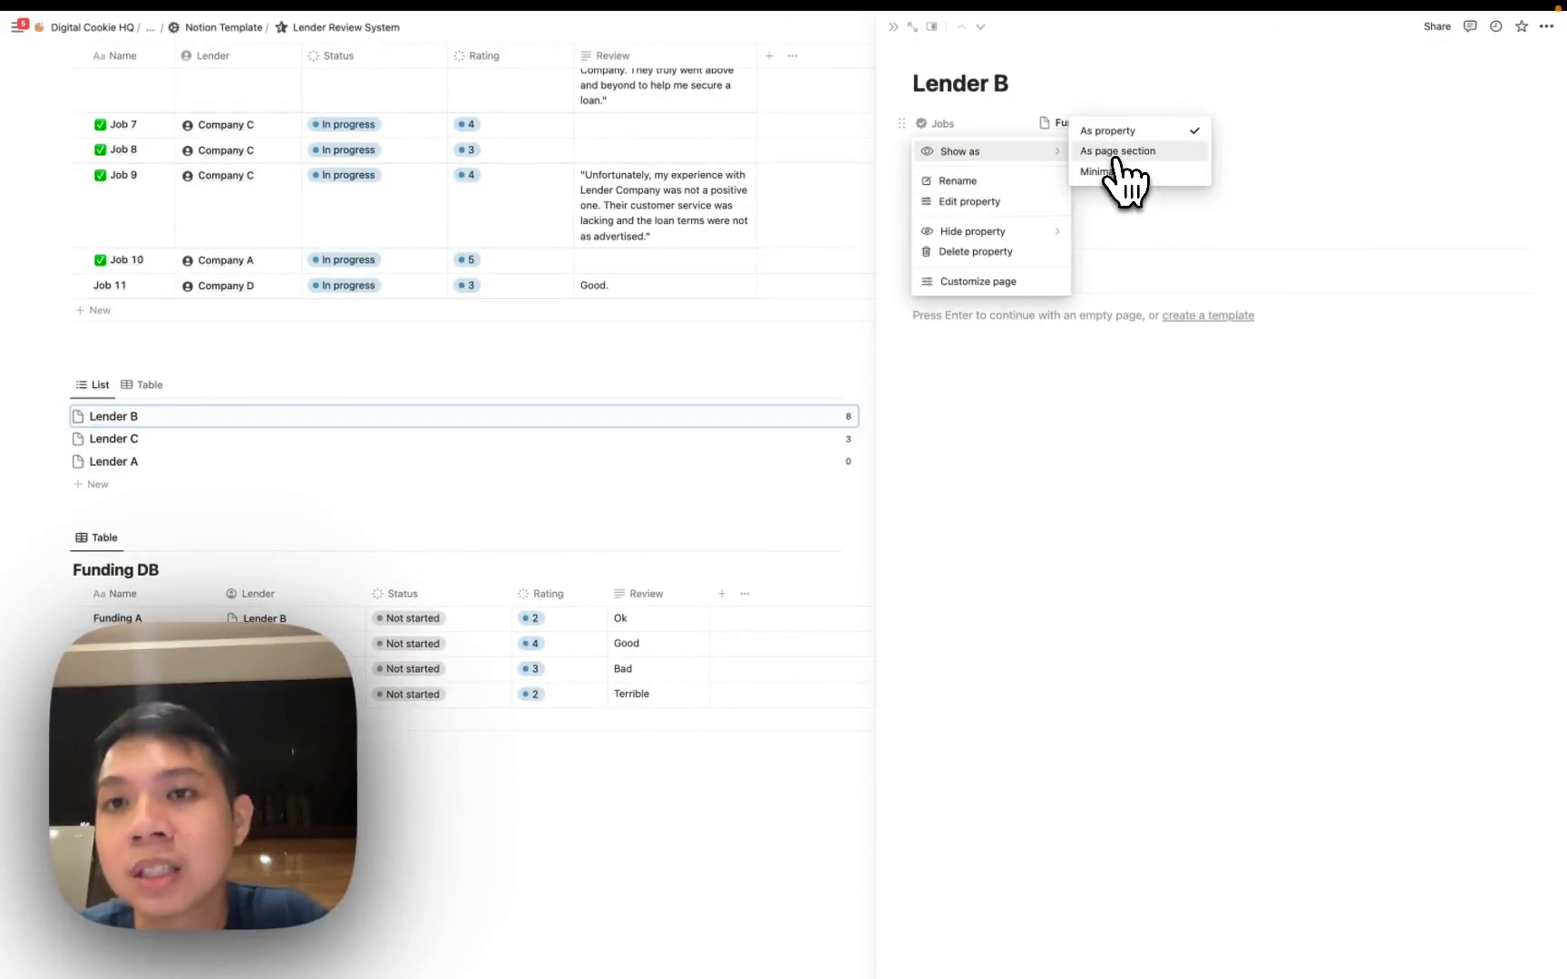
pyautogui.click(1114, 154)
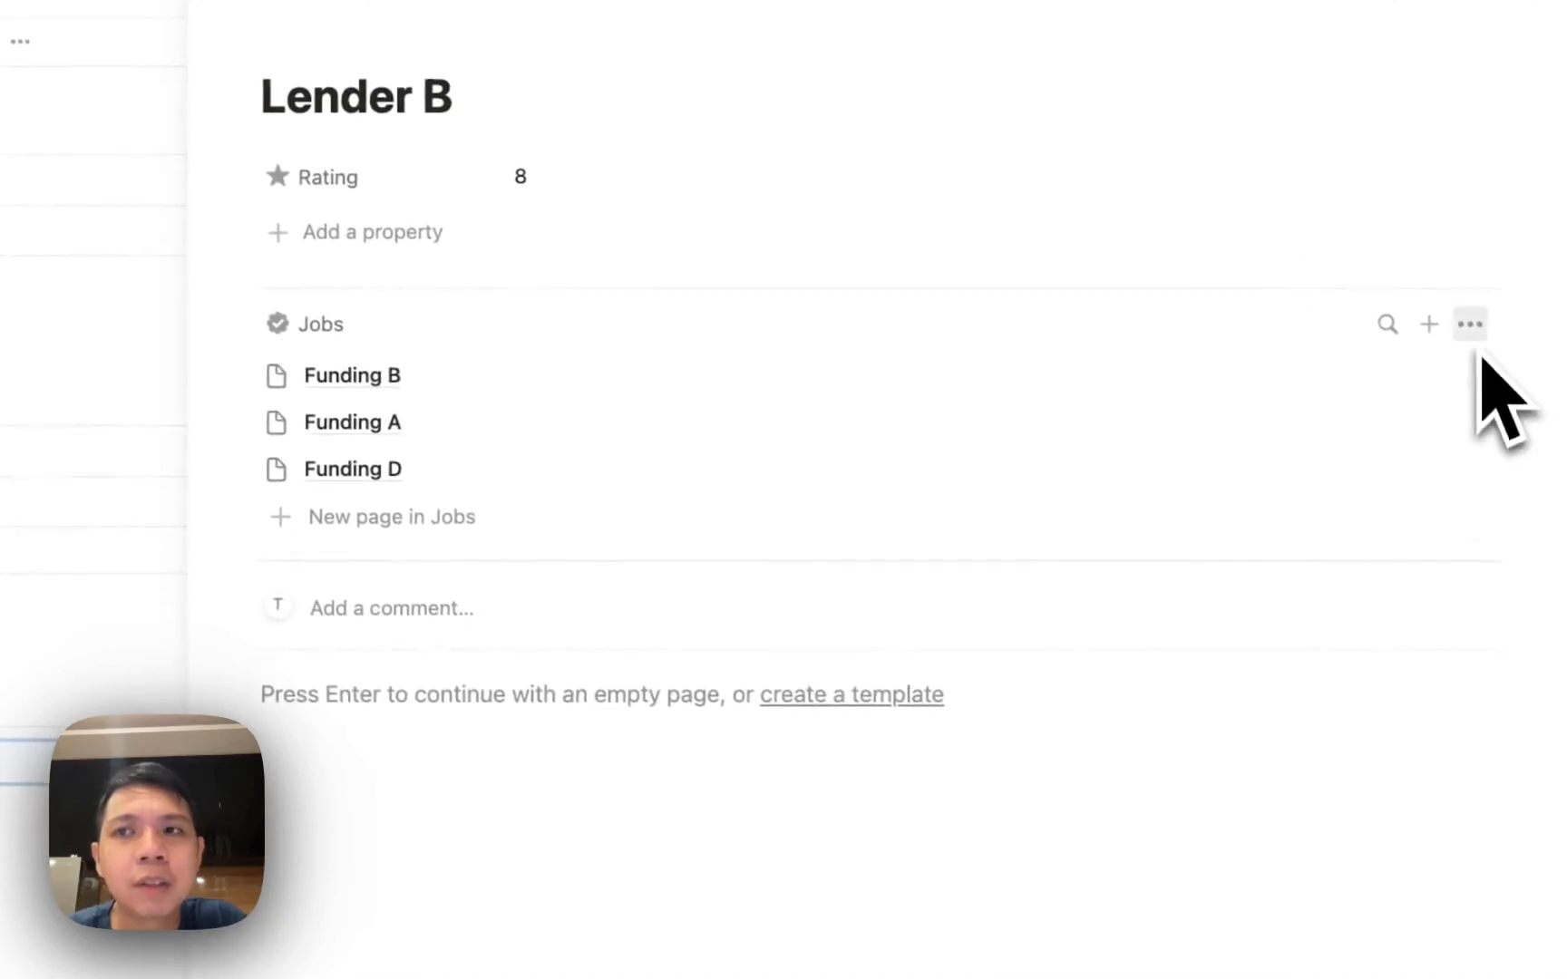
# Show the Rating Number and Review properties for the entries in Lender B's Jobs section.
pyautogui.click(1478, 349)
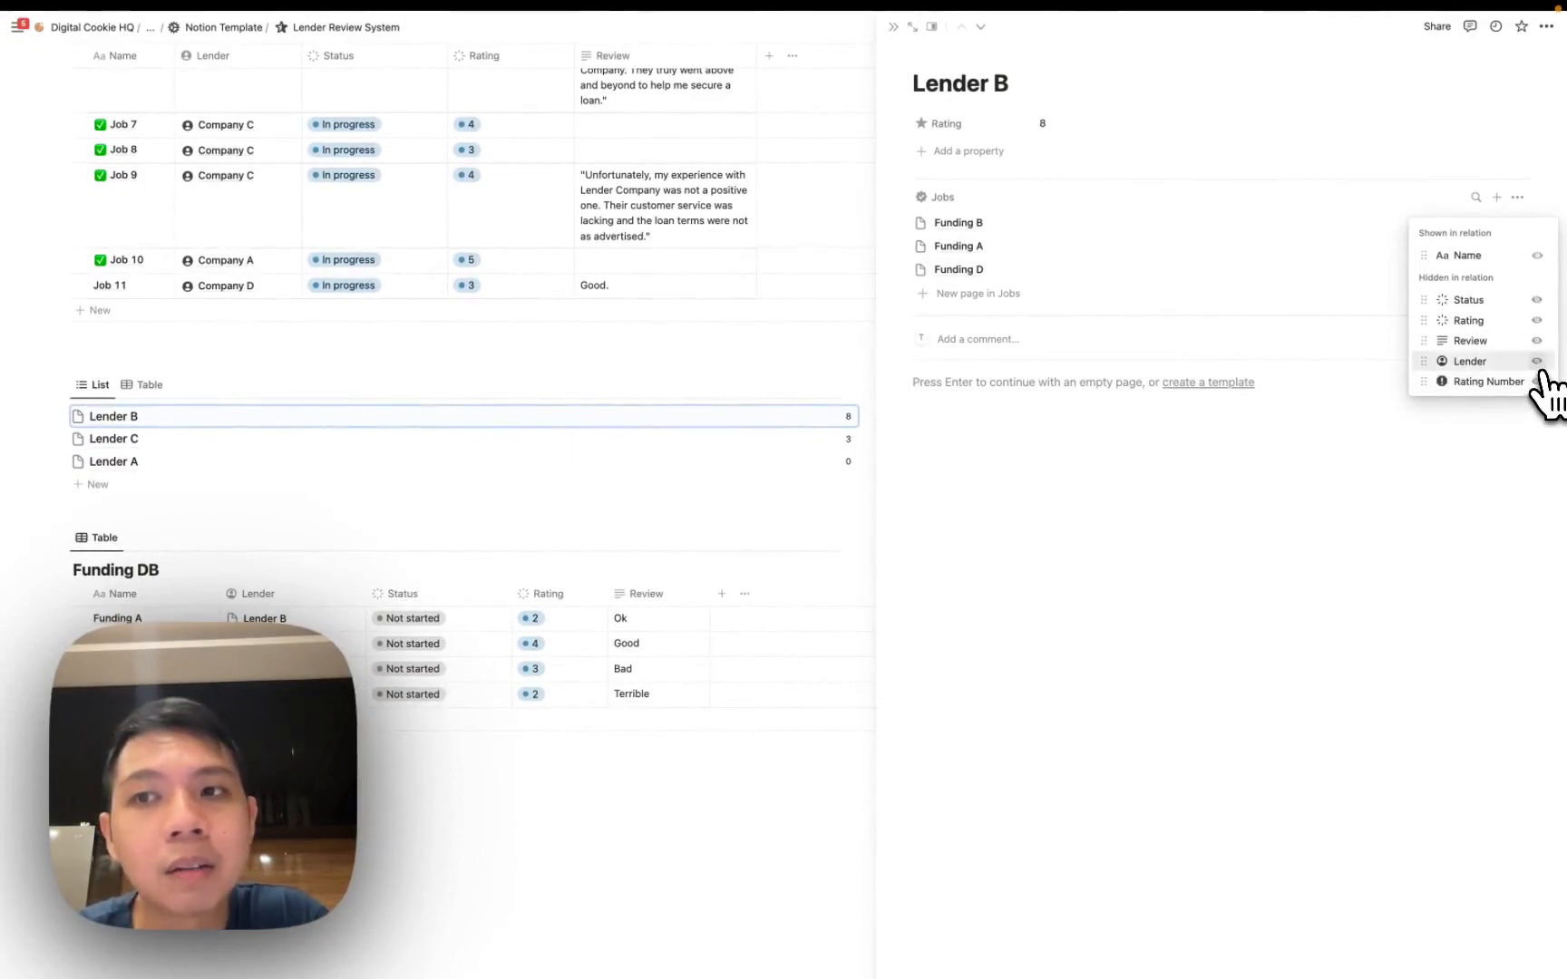
pyautogui.click(1537, 380)
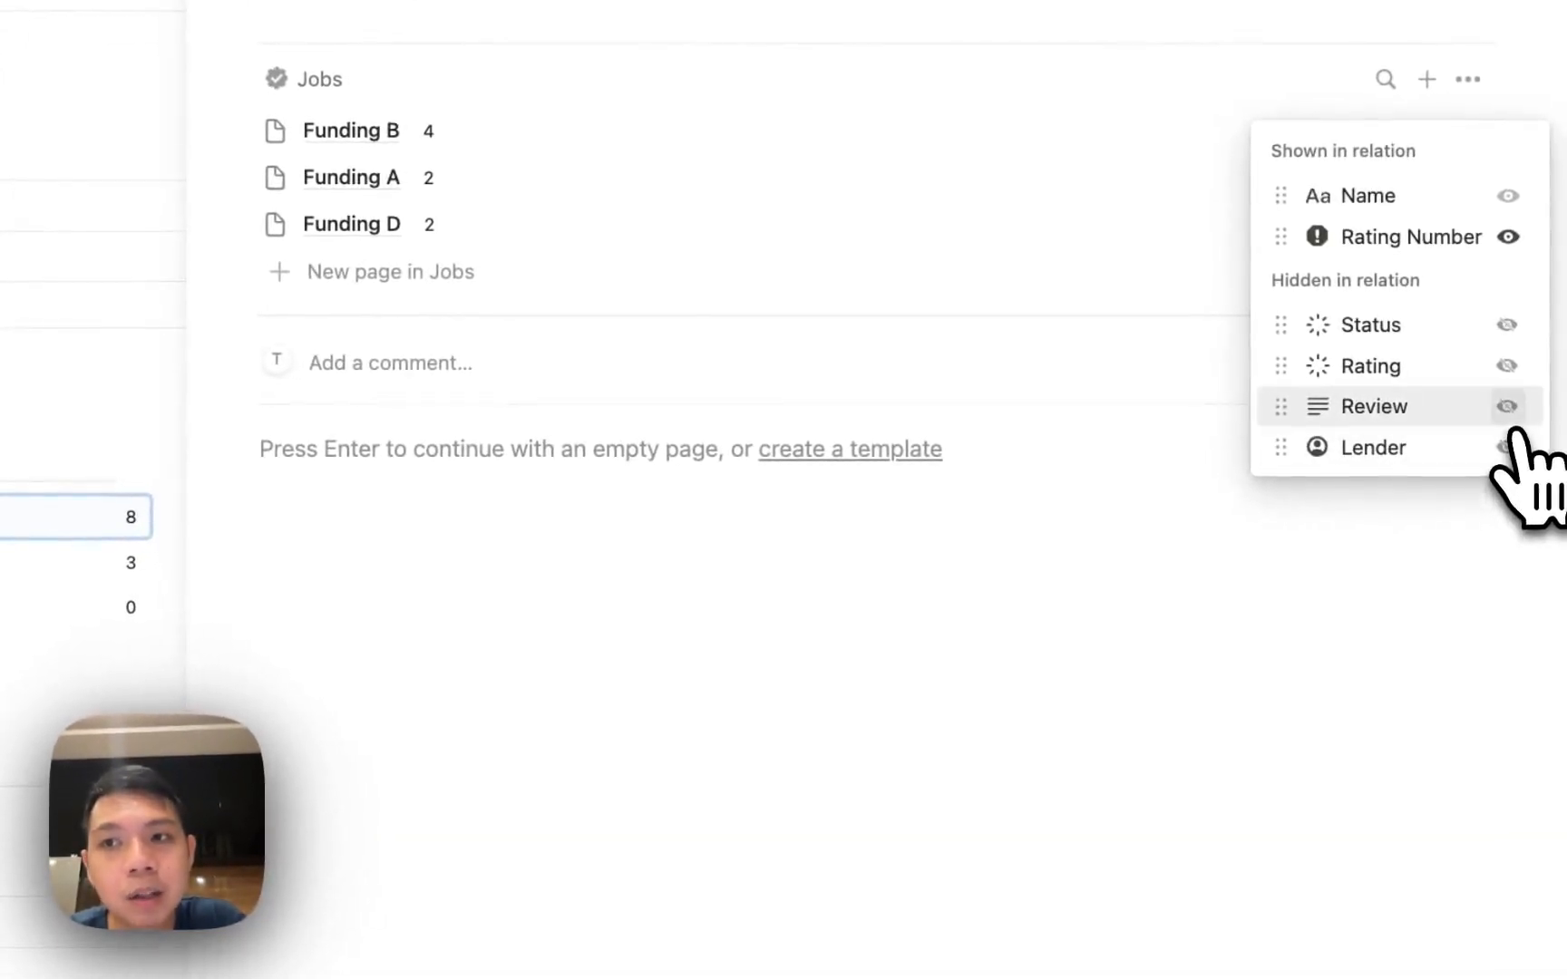
pyautogui.click(603, 272)
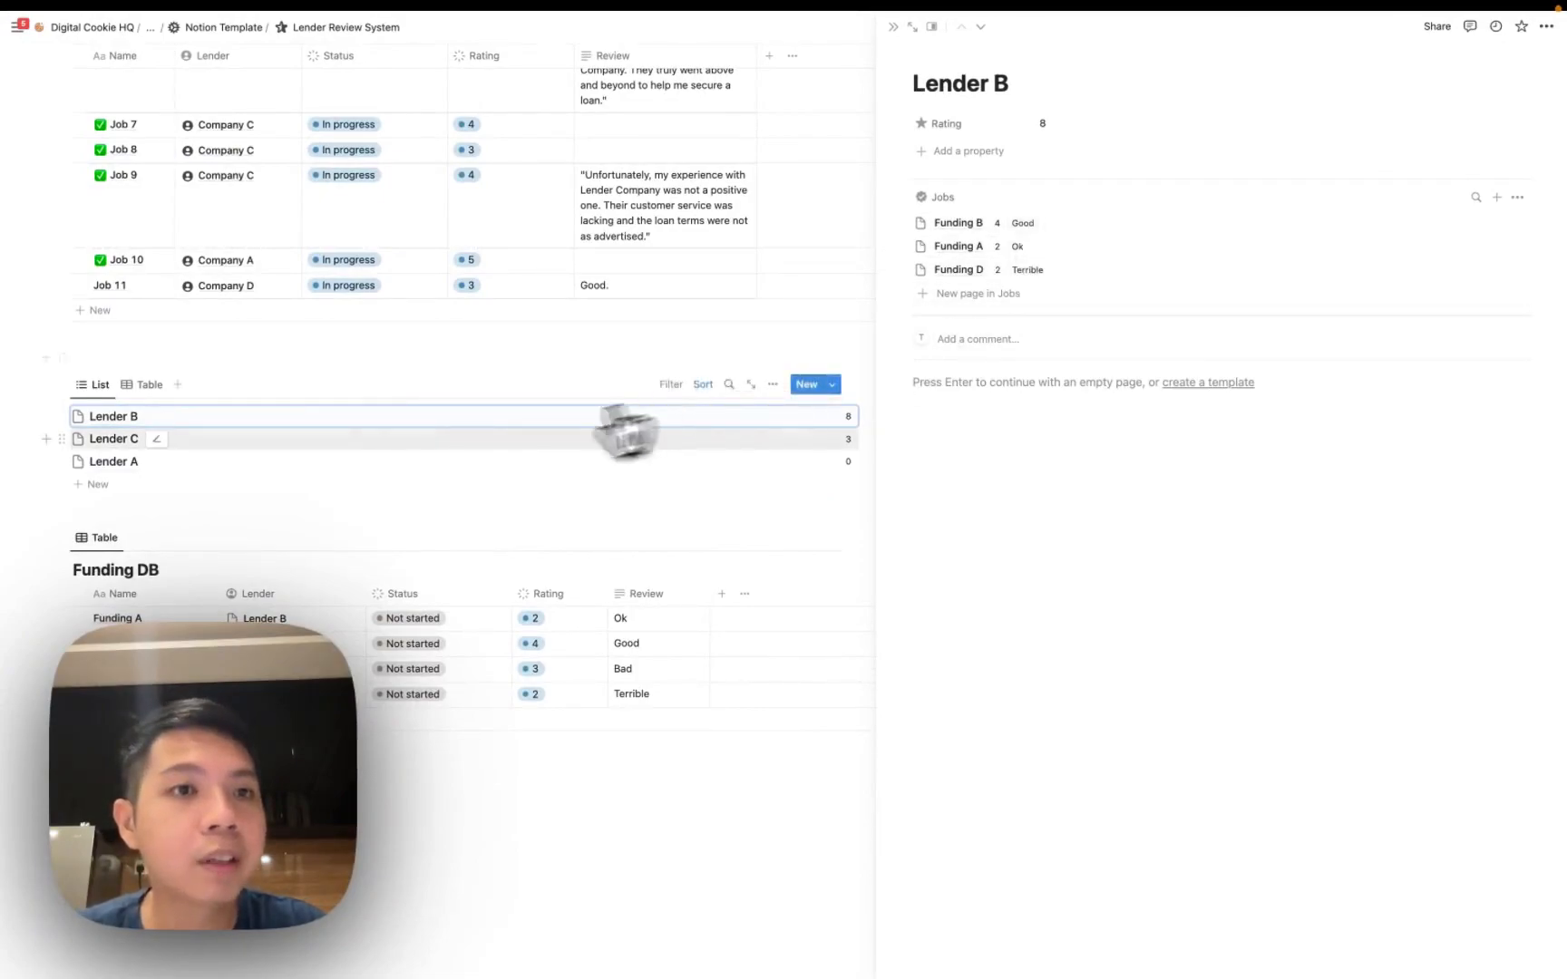
# Open the Lender C page to check its Jobs section, and return to the Lender Review System page.
pyautogui.click(172, 445)
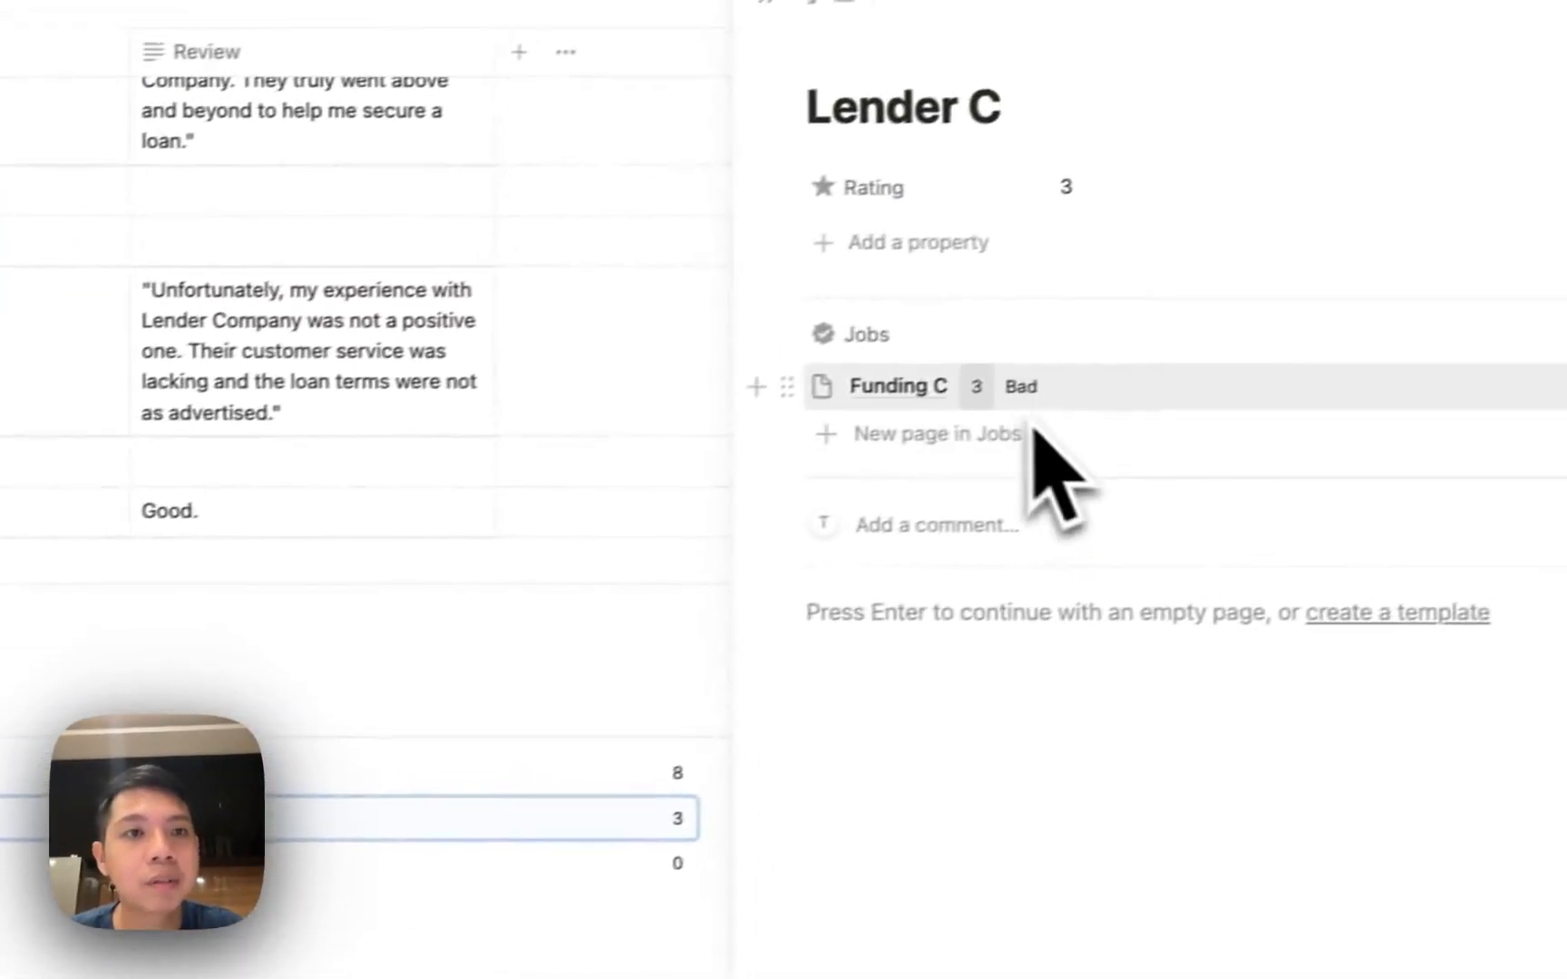
pyautogui.click(954, 453)
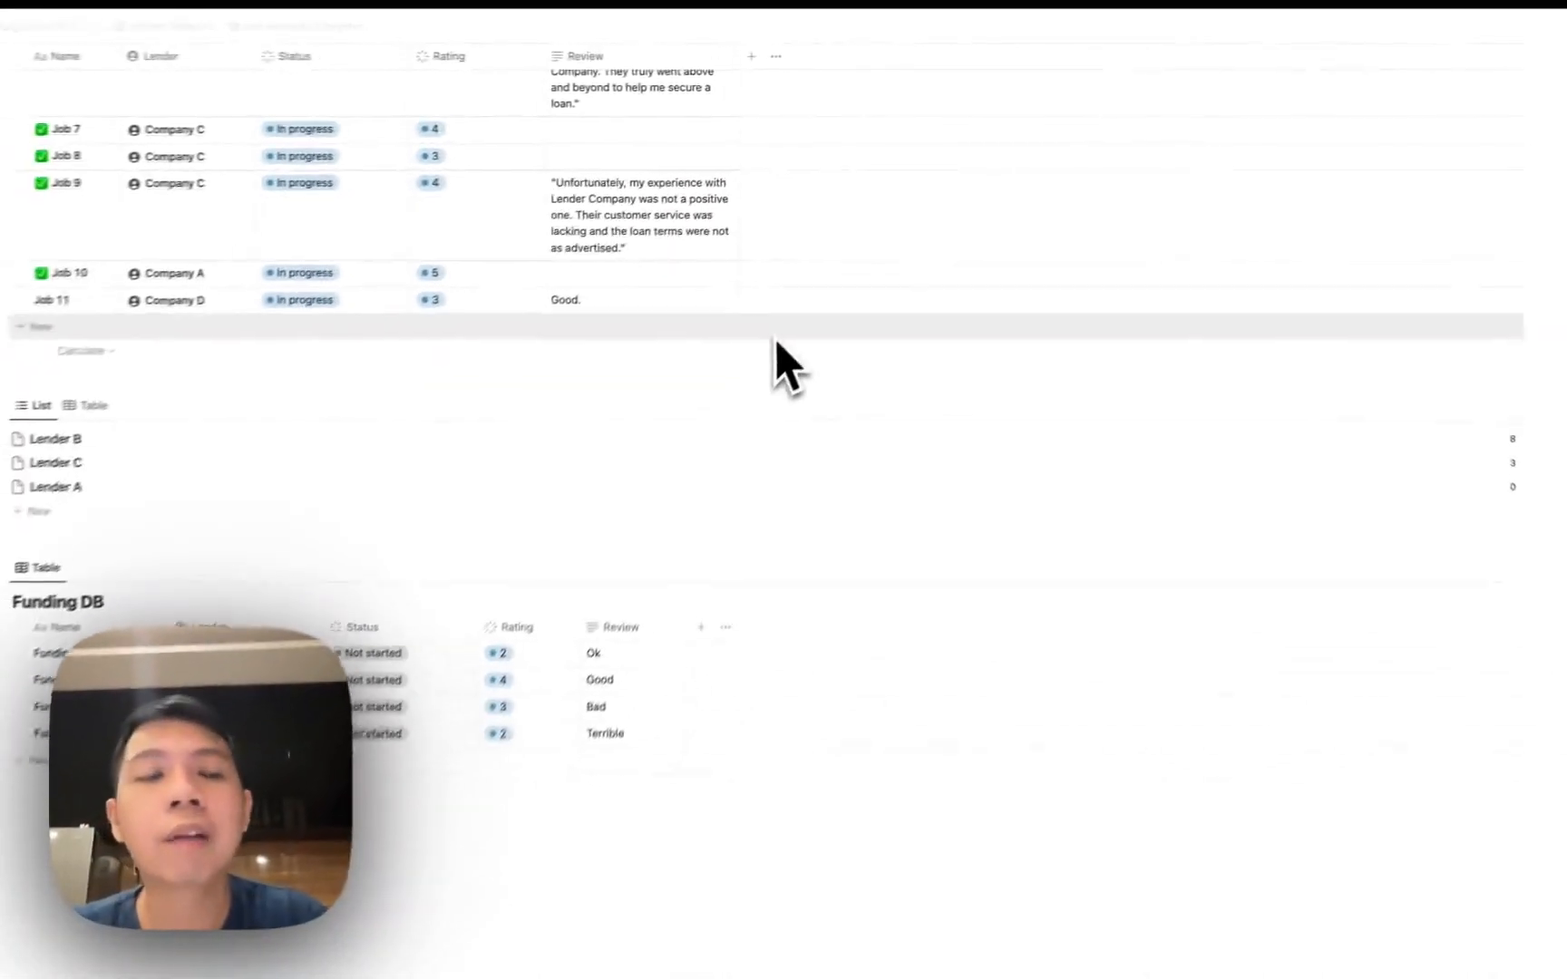
pyautogui.scroll(-1, 776, 345)
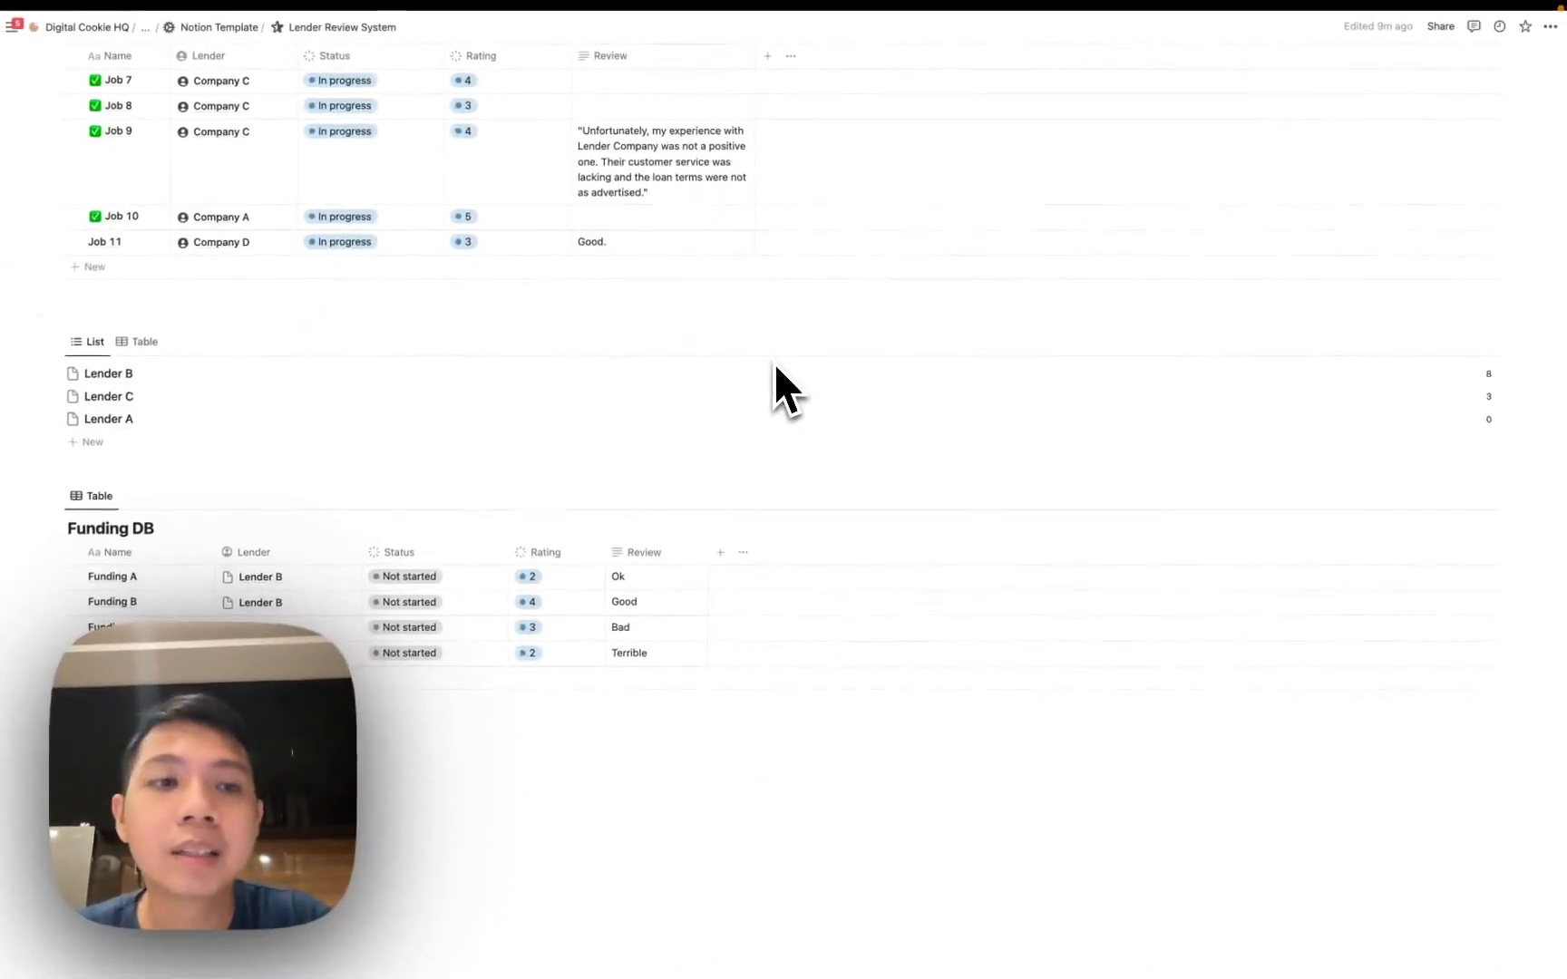